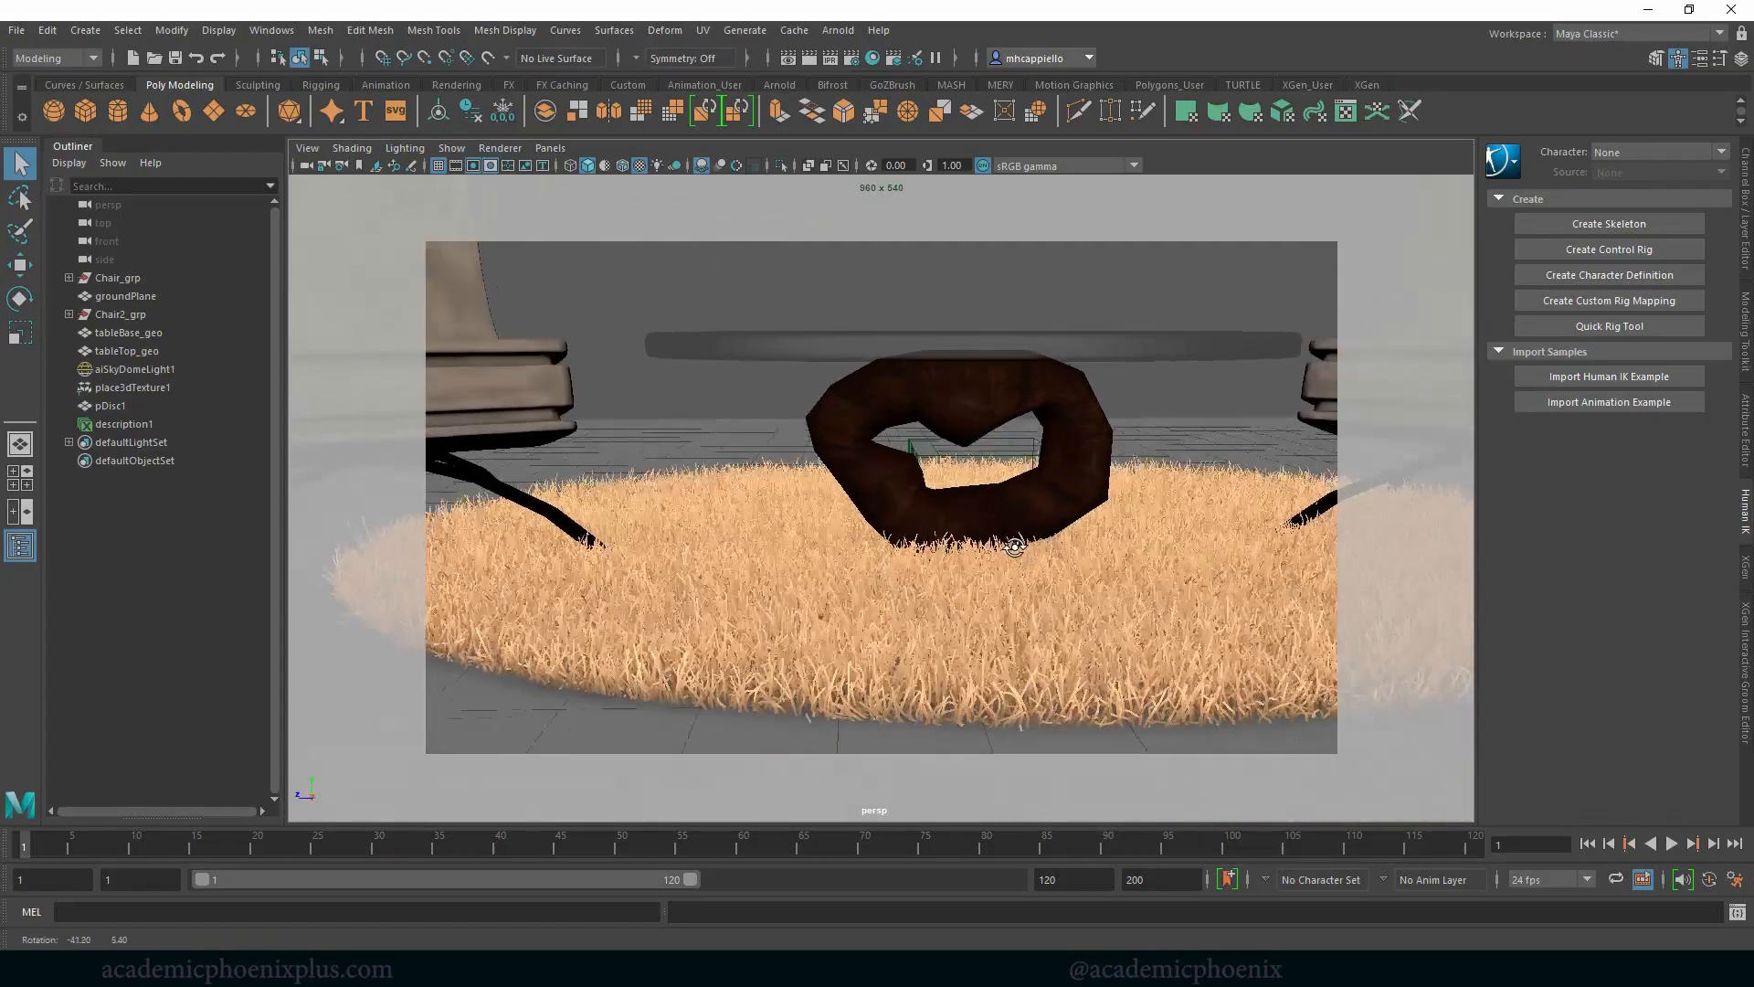
pyautogui.scroll(-3, 1099, 567)
pyautogui.scroll(-5, 1168, 548)
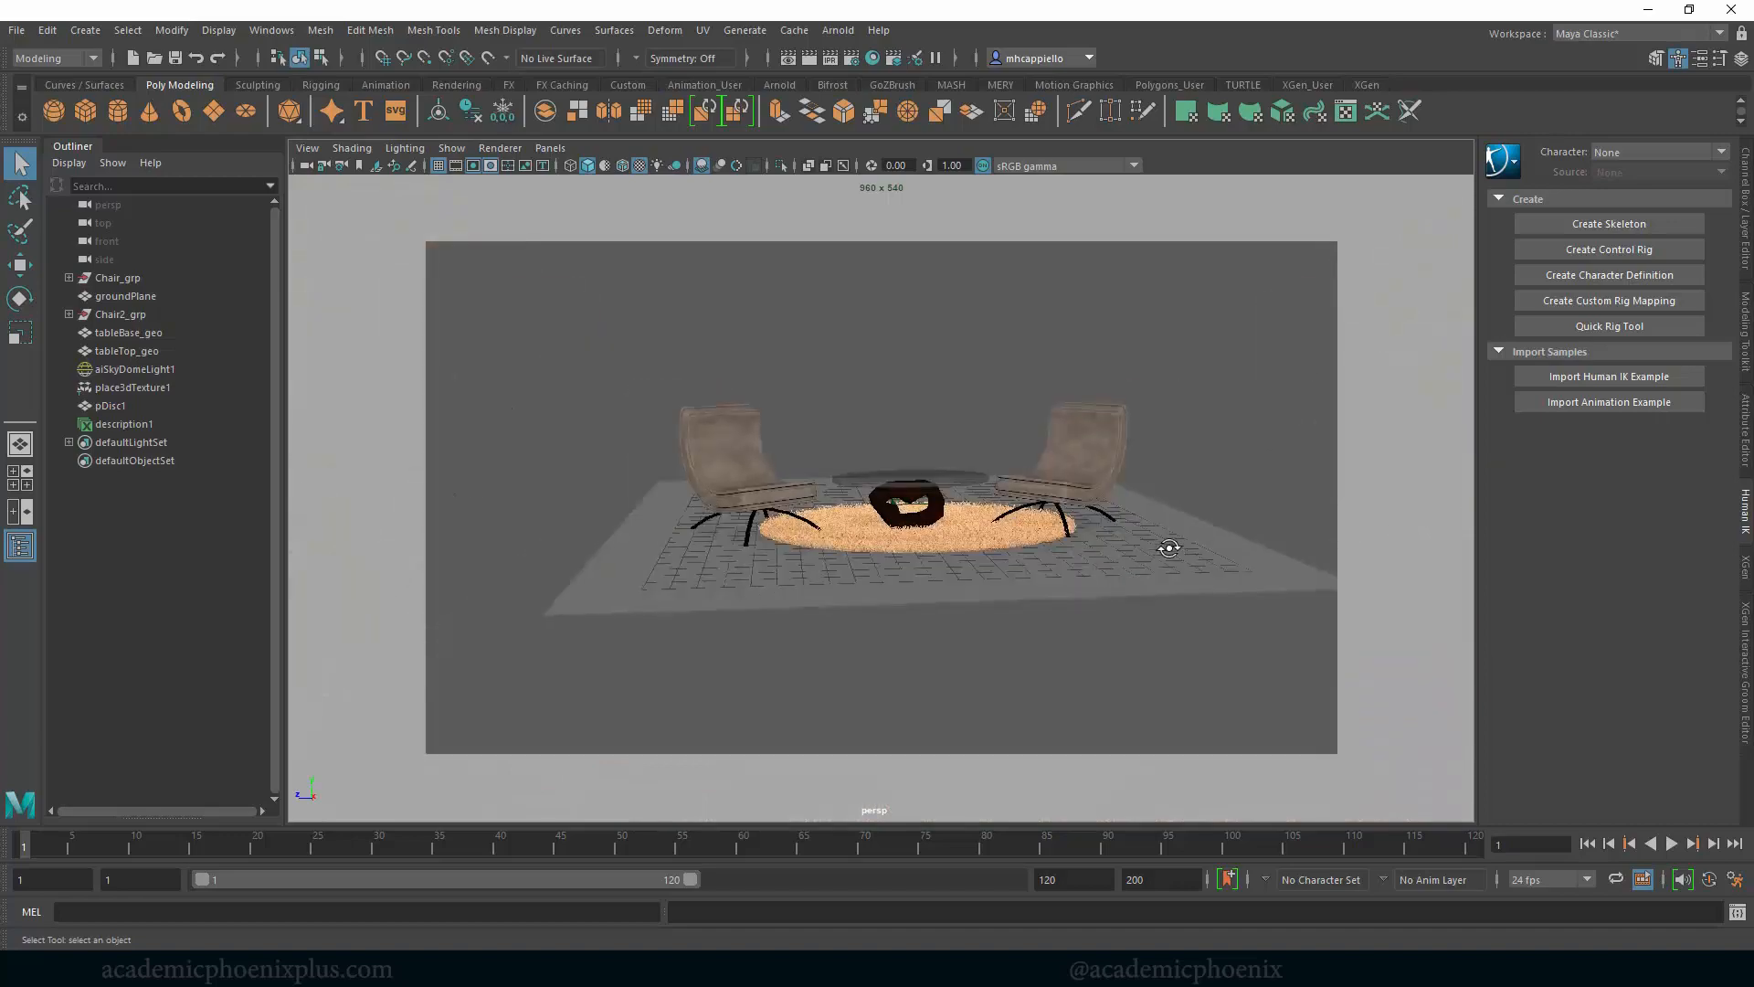
pyautogui.scroll(5, 934, 448)
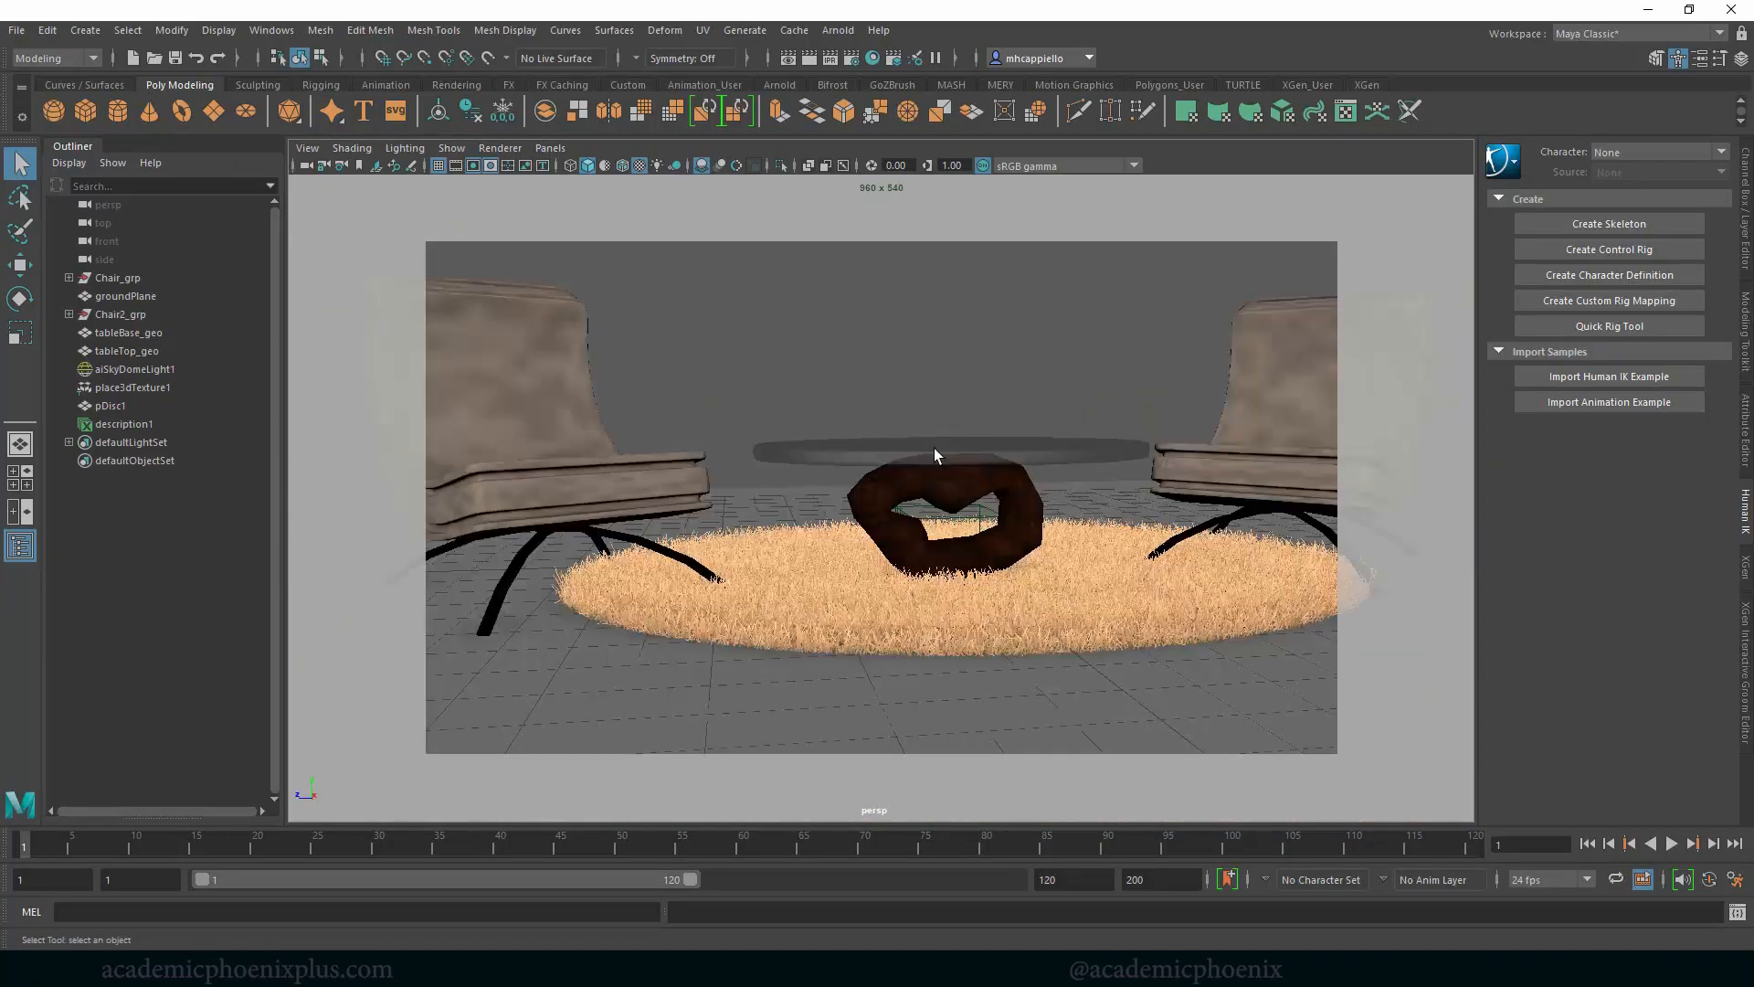
# Select the groundPlane while orbiting down to a low view of the whole set.
pyautogui.moveTo(933, 448)
pyautogui.keyDown('alt'); pyautogui.mouseDown()
pyautogui.moveTo(1213, 540)
pyautogui.moveTo(1158, 564)
pyautogui.moveTo(1093, 634)
pyautogui.mouseUp(); pyautogui.keyUp('alt')
pyautogui.click(1094, 634)
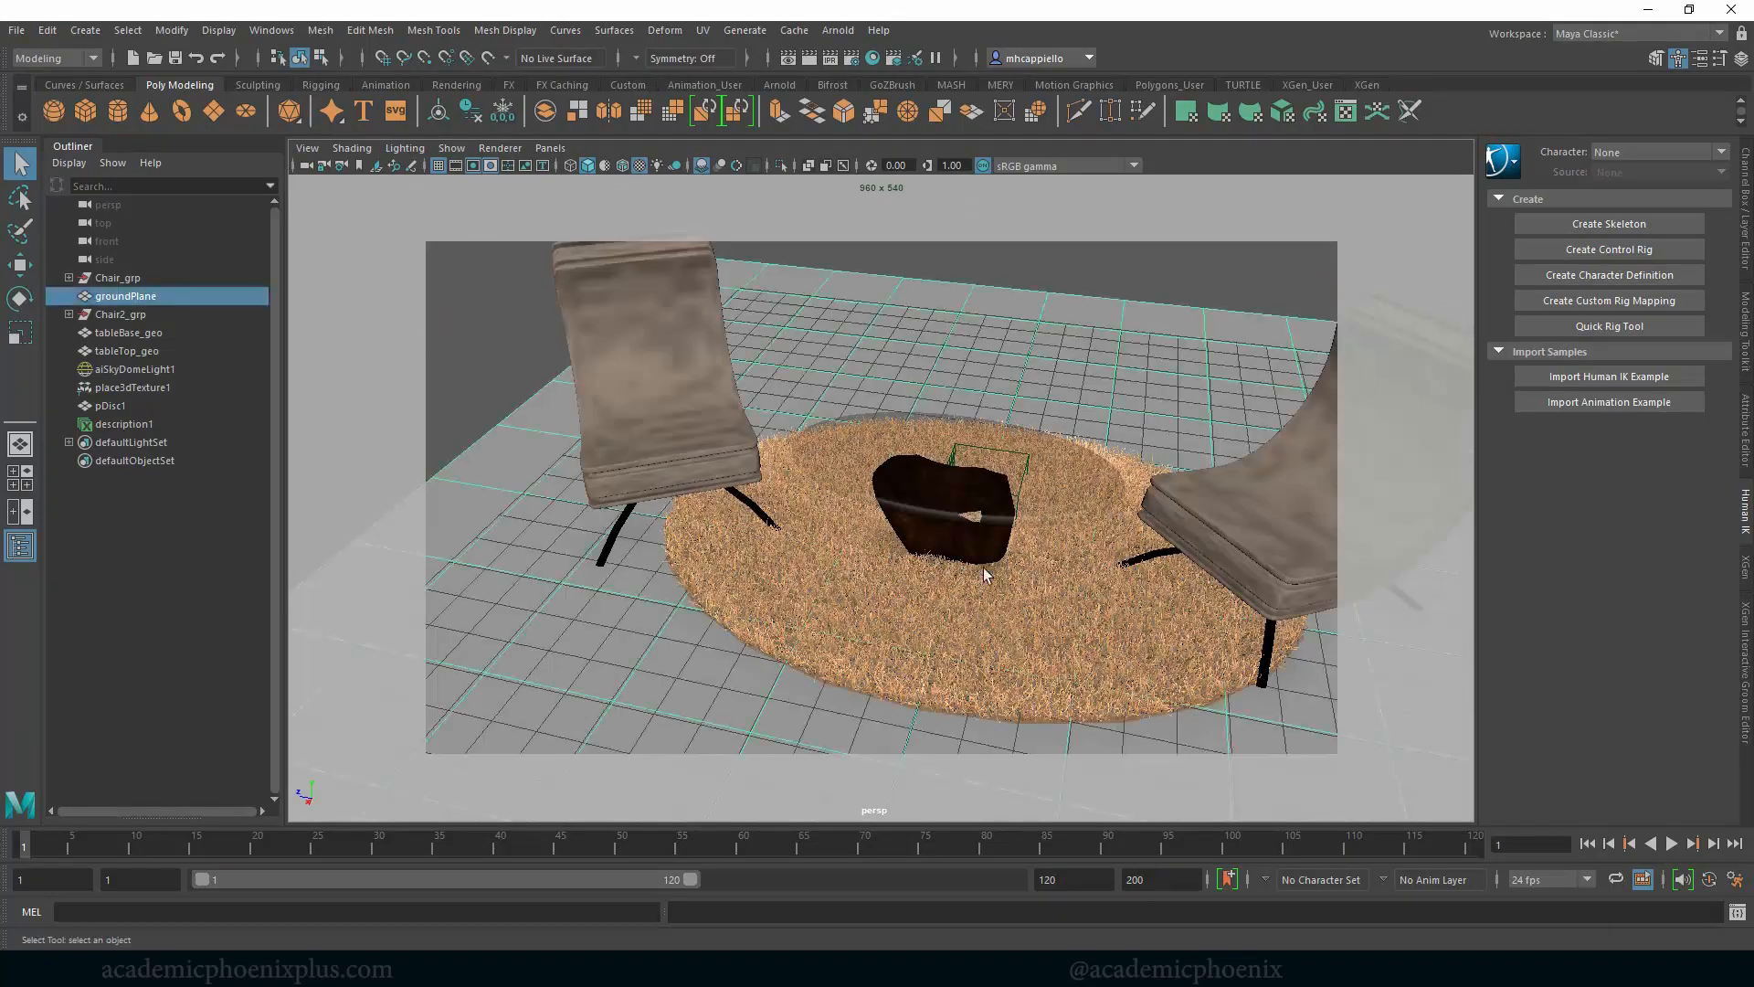
pyautogui.moveTo(984, 575)
pyautogui.keyDown('alt'); pyautogui.mouseDown()
pyautogui.moveTo(945, 549)
pyautogui.moveTo(909, 556)
pyautogui.moveTo(913, 581)
pyautogui.moveTo(792, 580)
pyautogui.mouseUp(); pyautogui.keyUp('alt')
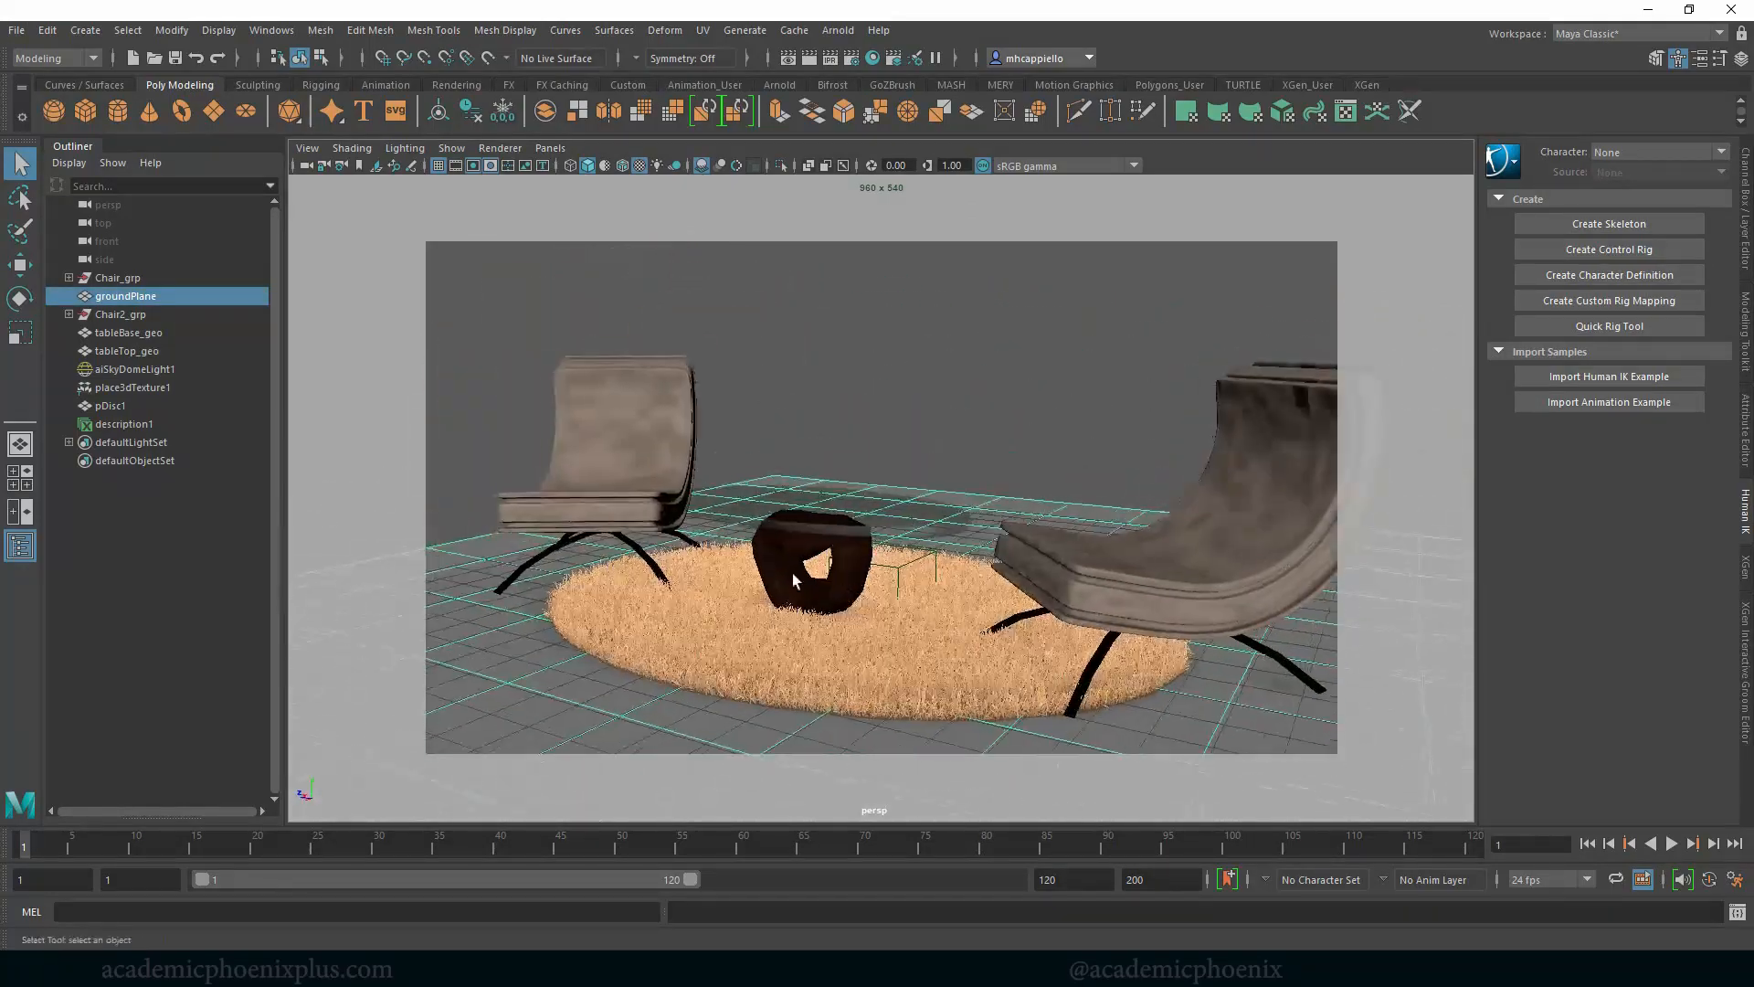
pyautogui.keyDown('alt'); pyautogui.moveTo(792, 580); pyautogui.dragTo(849, 535, button='right'); pyautogui.keyUp('alt')
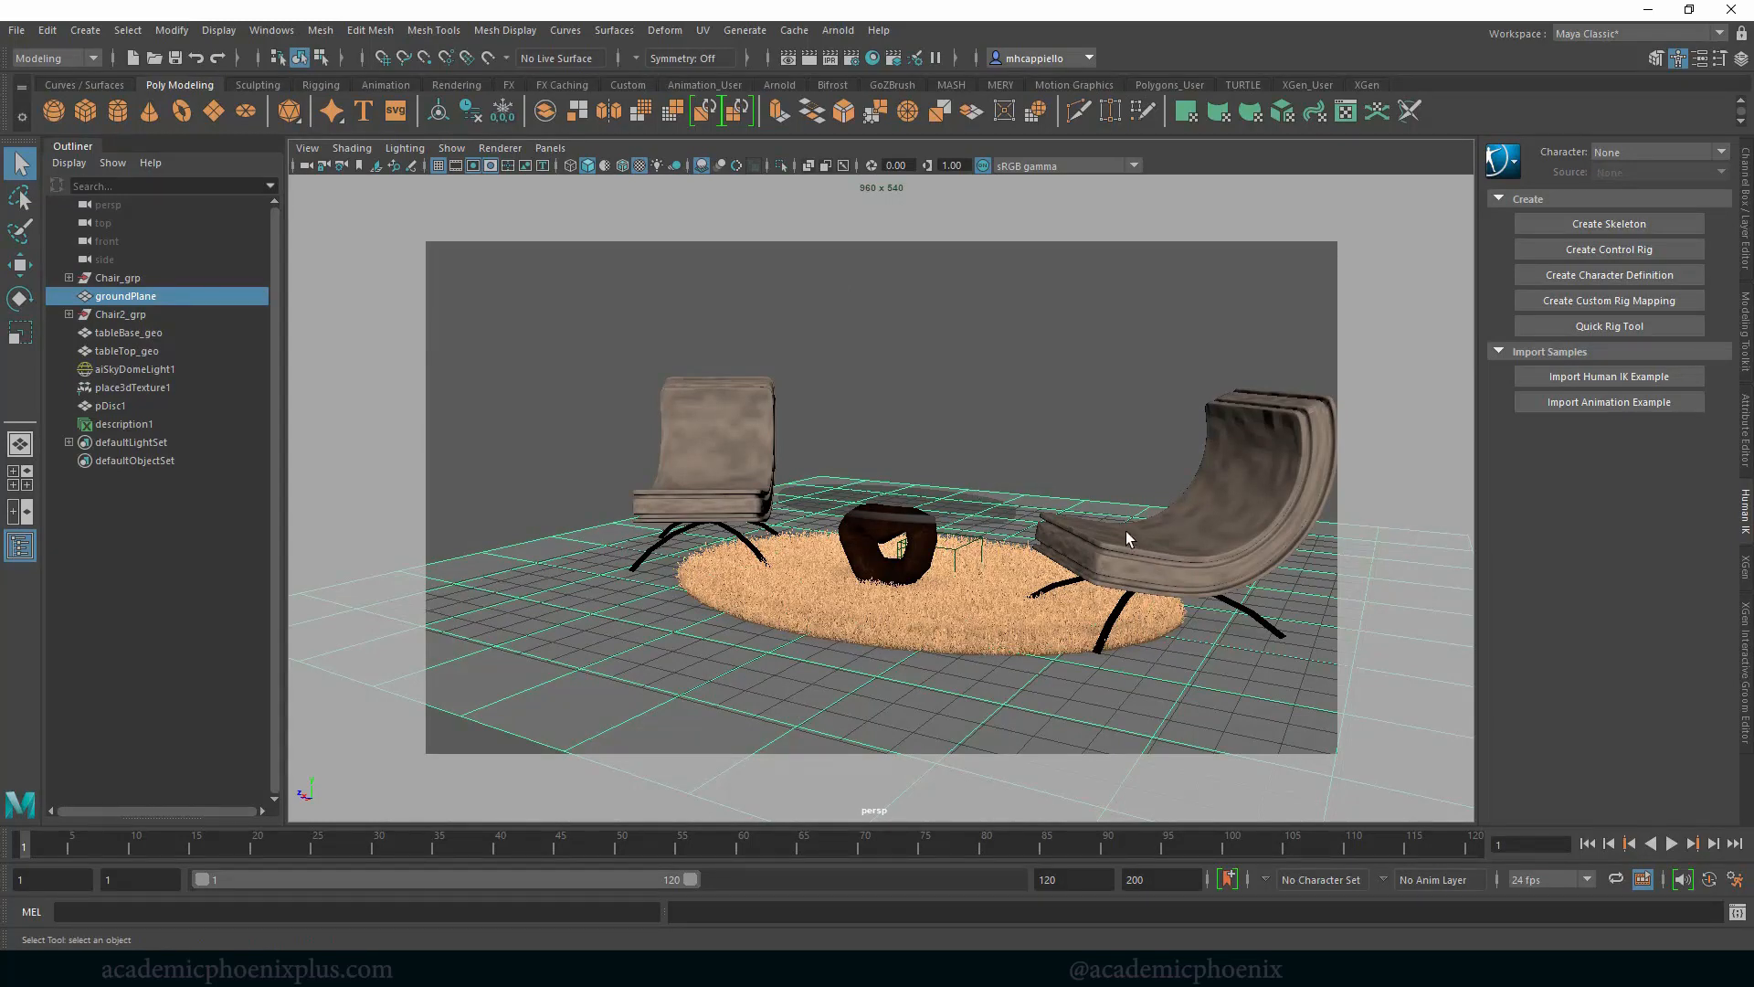
# Delete the ground plane and maximize the front view framed on the chair.
pyautogui.press('Delete')
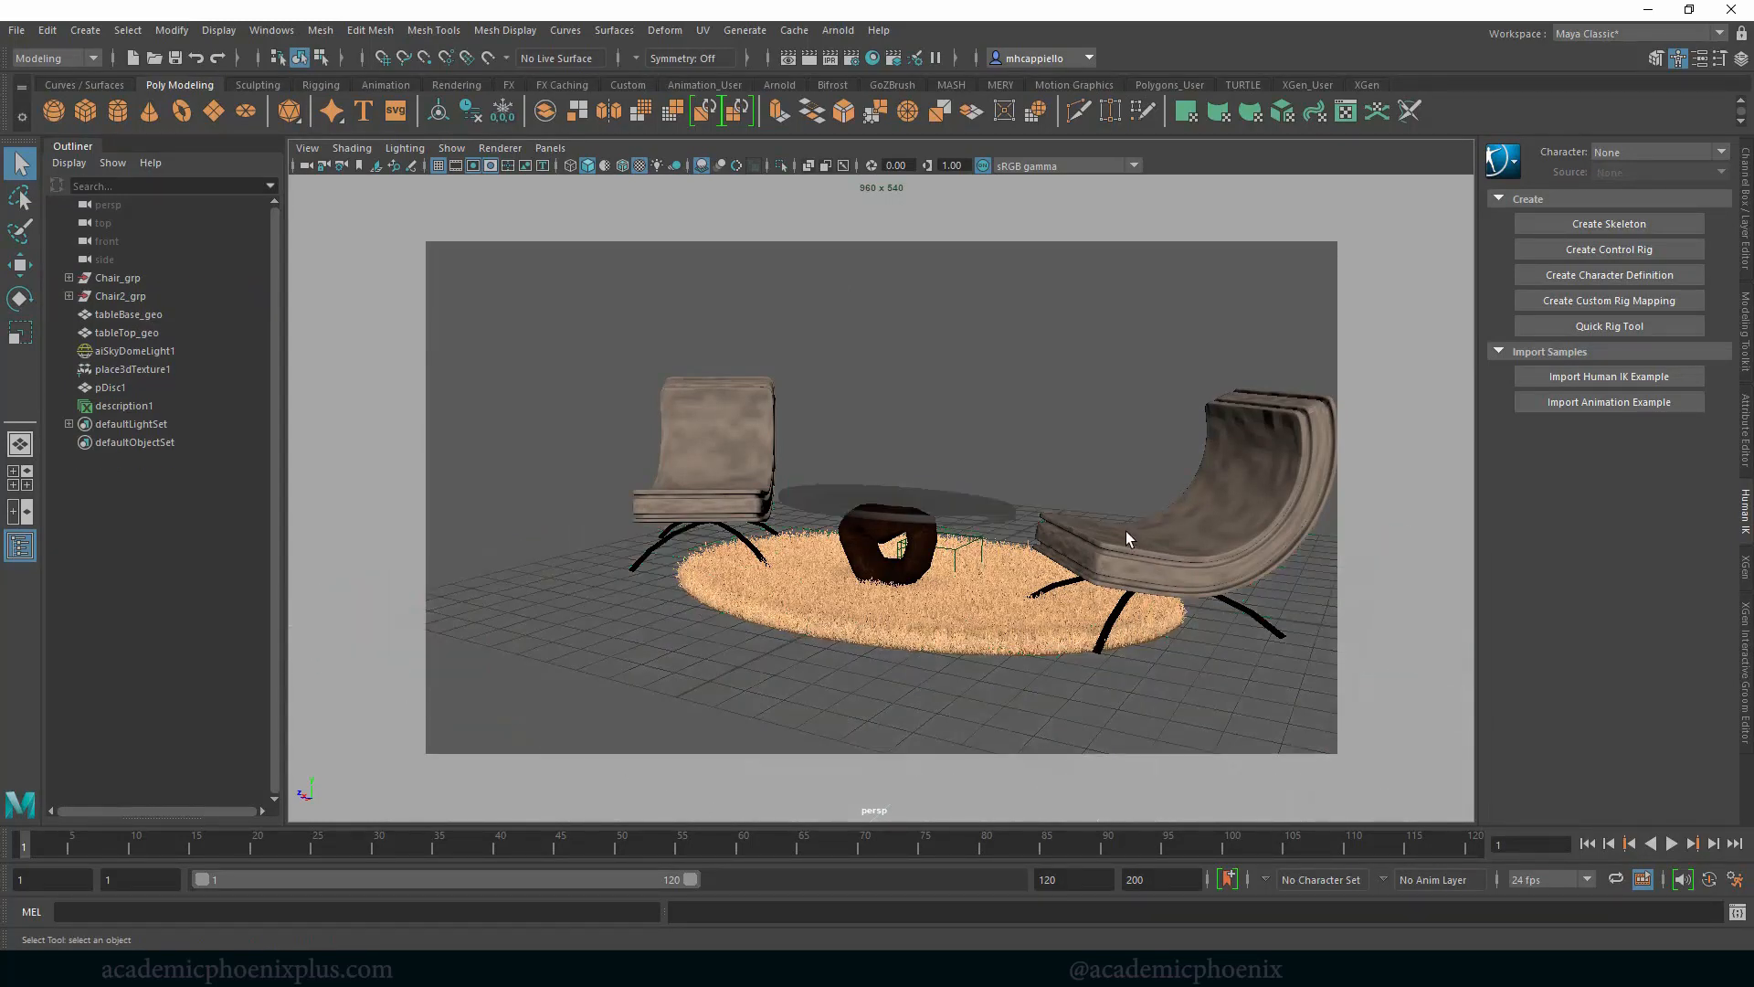
pyautogui.moveTo(1126, 531)
pyautogui.keyDown('alt'); pyautogui.mouseDown()
pyautogui.moveTo(955, 558)
pyautogui.moveTo(1006, 514)
pyautogui.moveTo(979, 491)
pyautogui.mouseUp(); pyautogui.keyUp('alt')
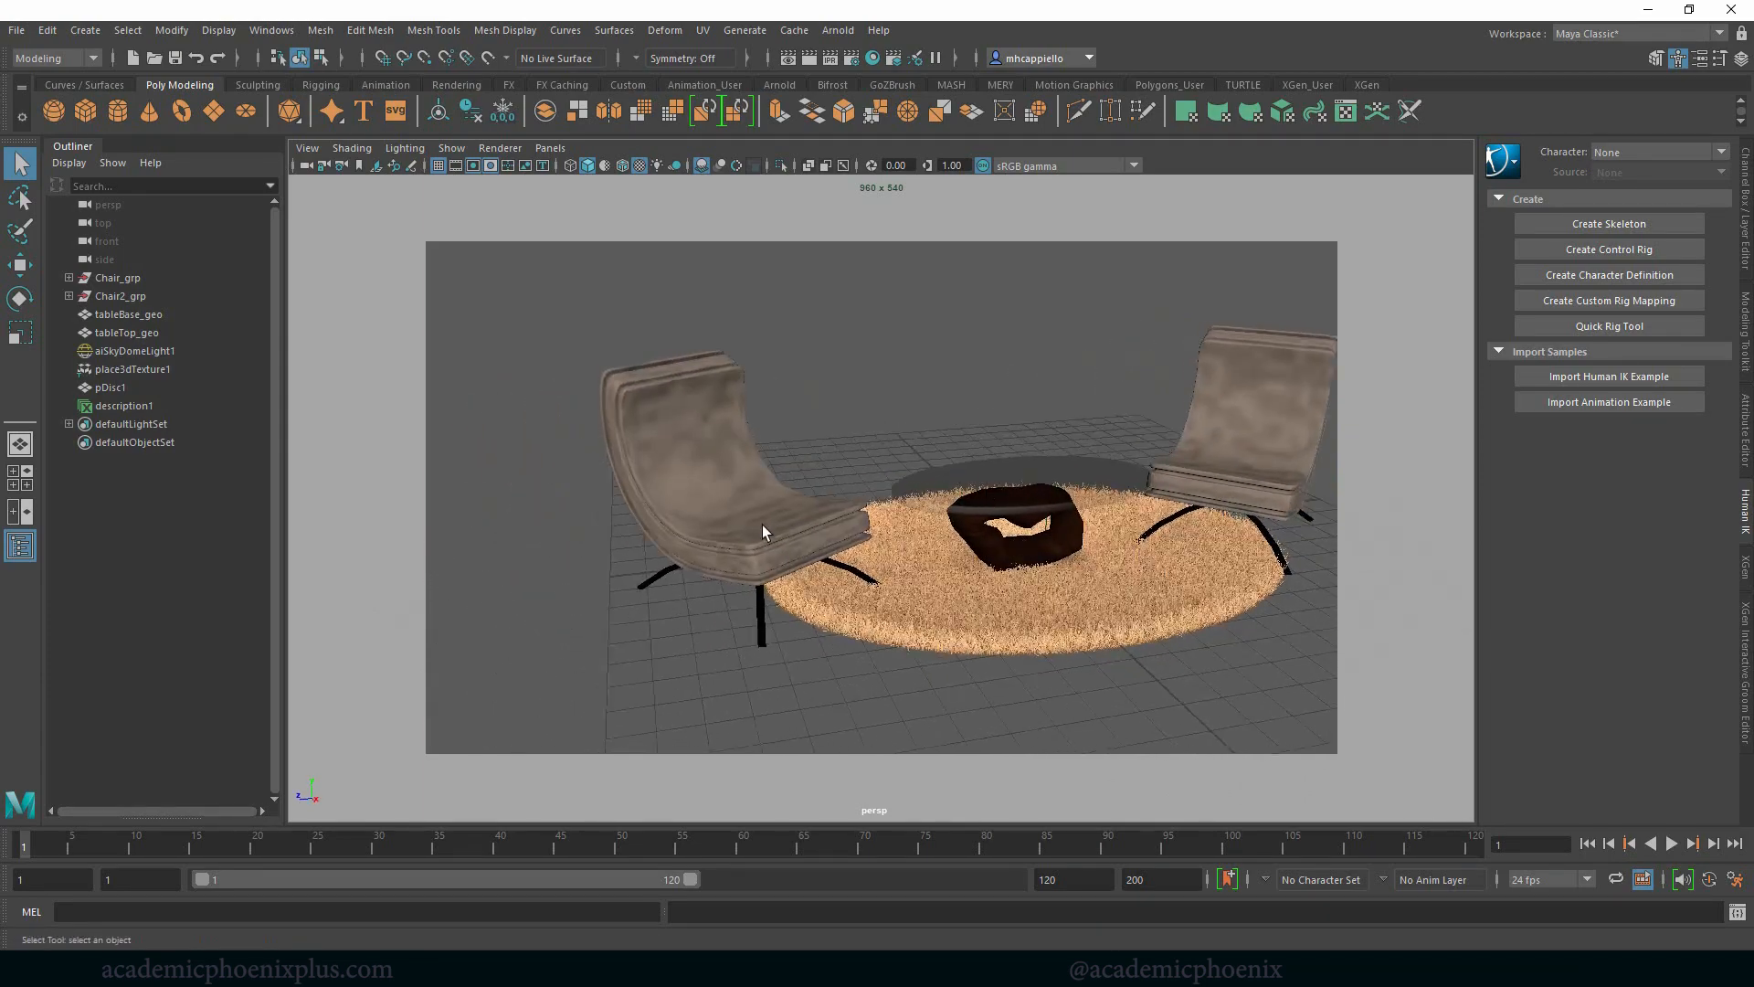
pyautogui.press('space')
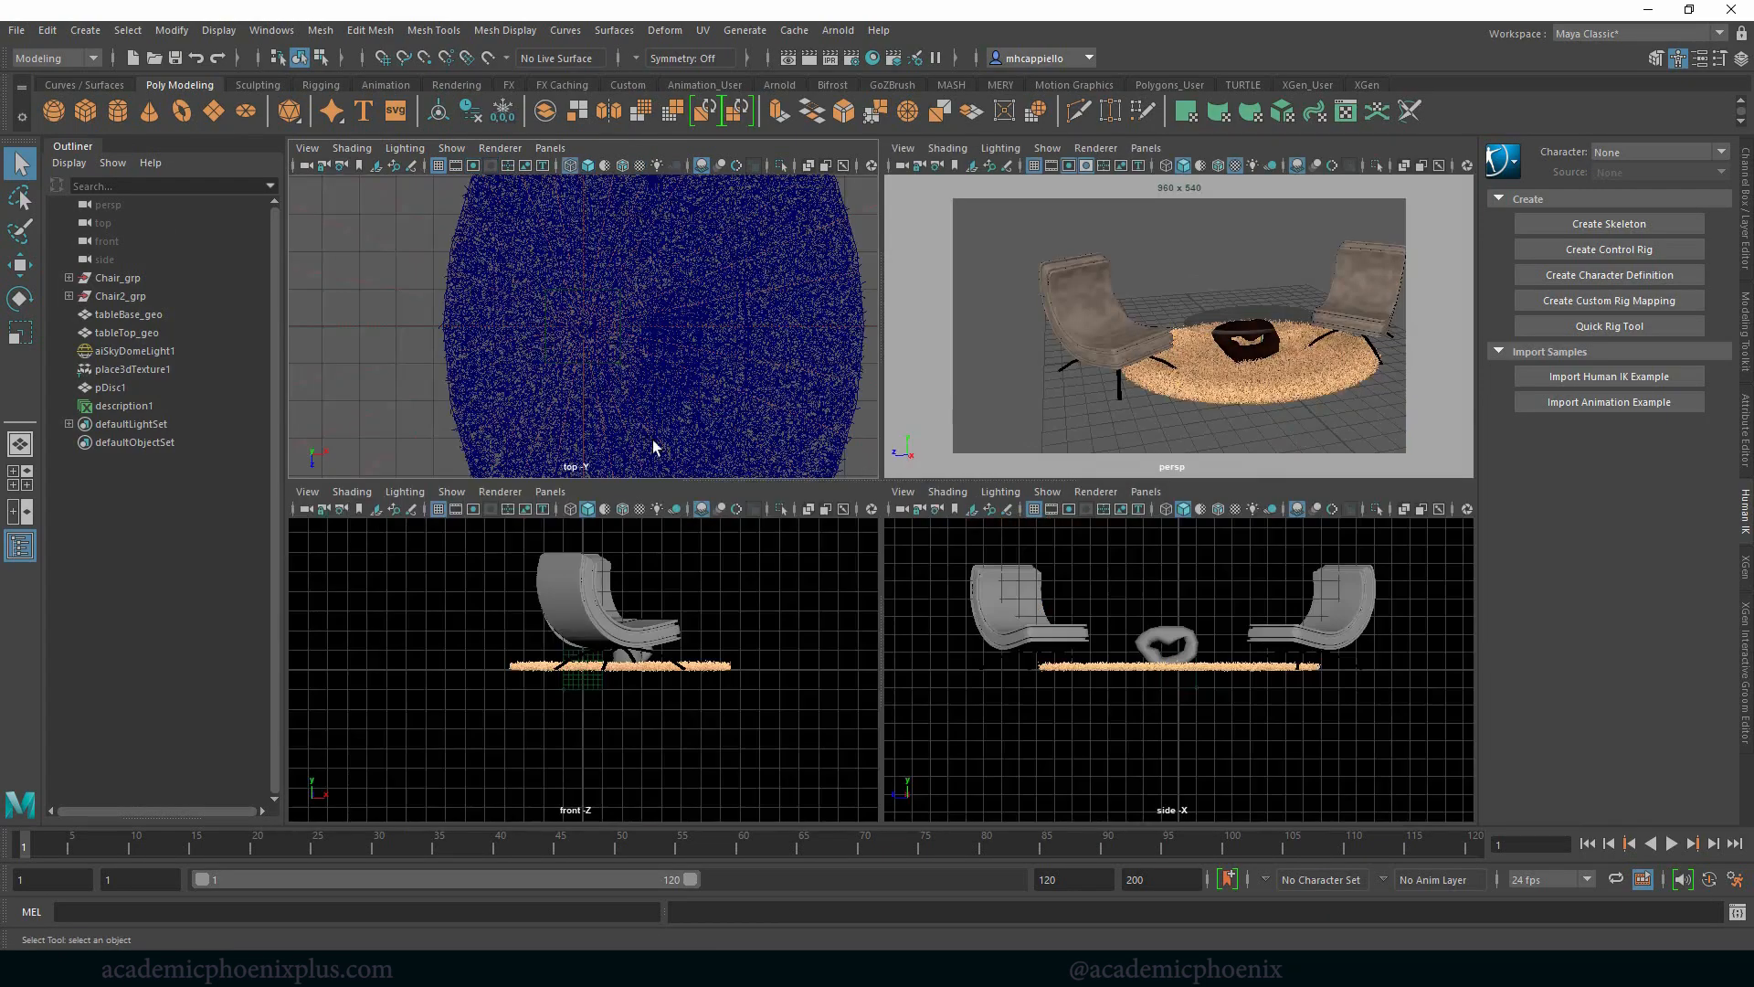
pyautogui.press('space')
pyautogui.press('f')
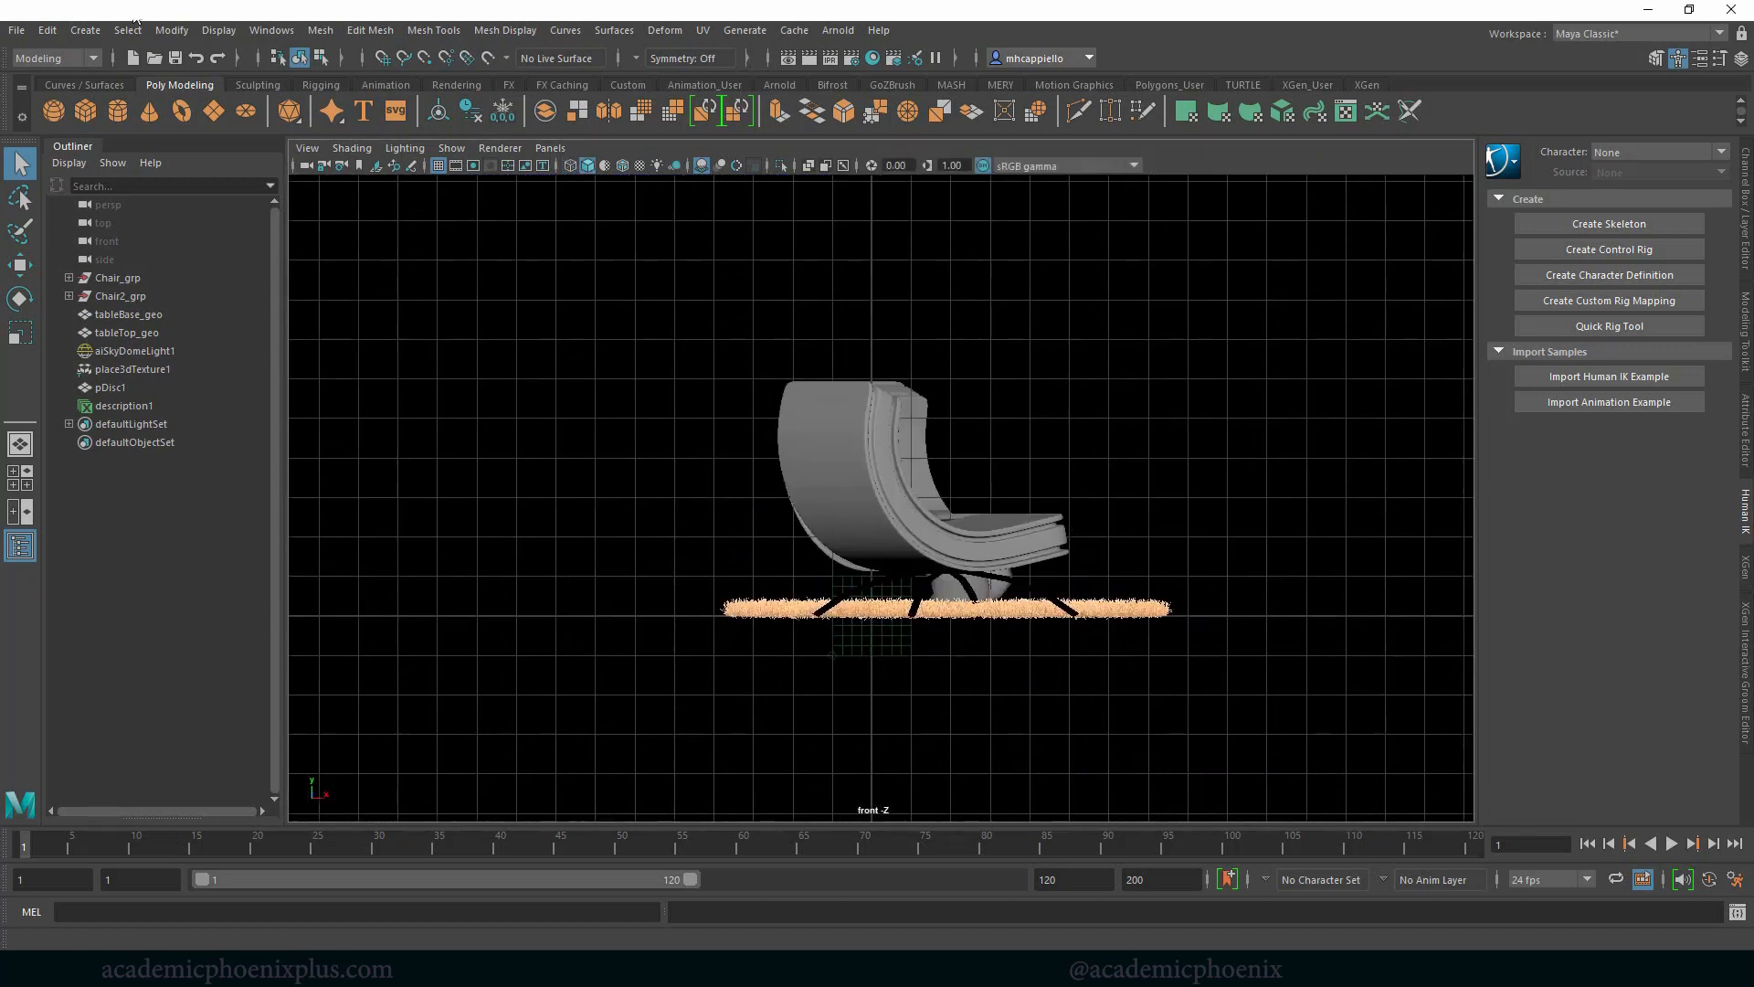
# Start the EP Curve Tool from Create > Curve Tools in the front view.
pyautogui.click(85, 29)
pyautogui.moveTo(125, 168)
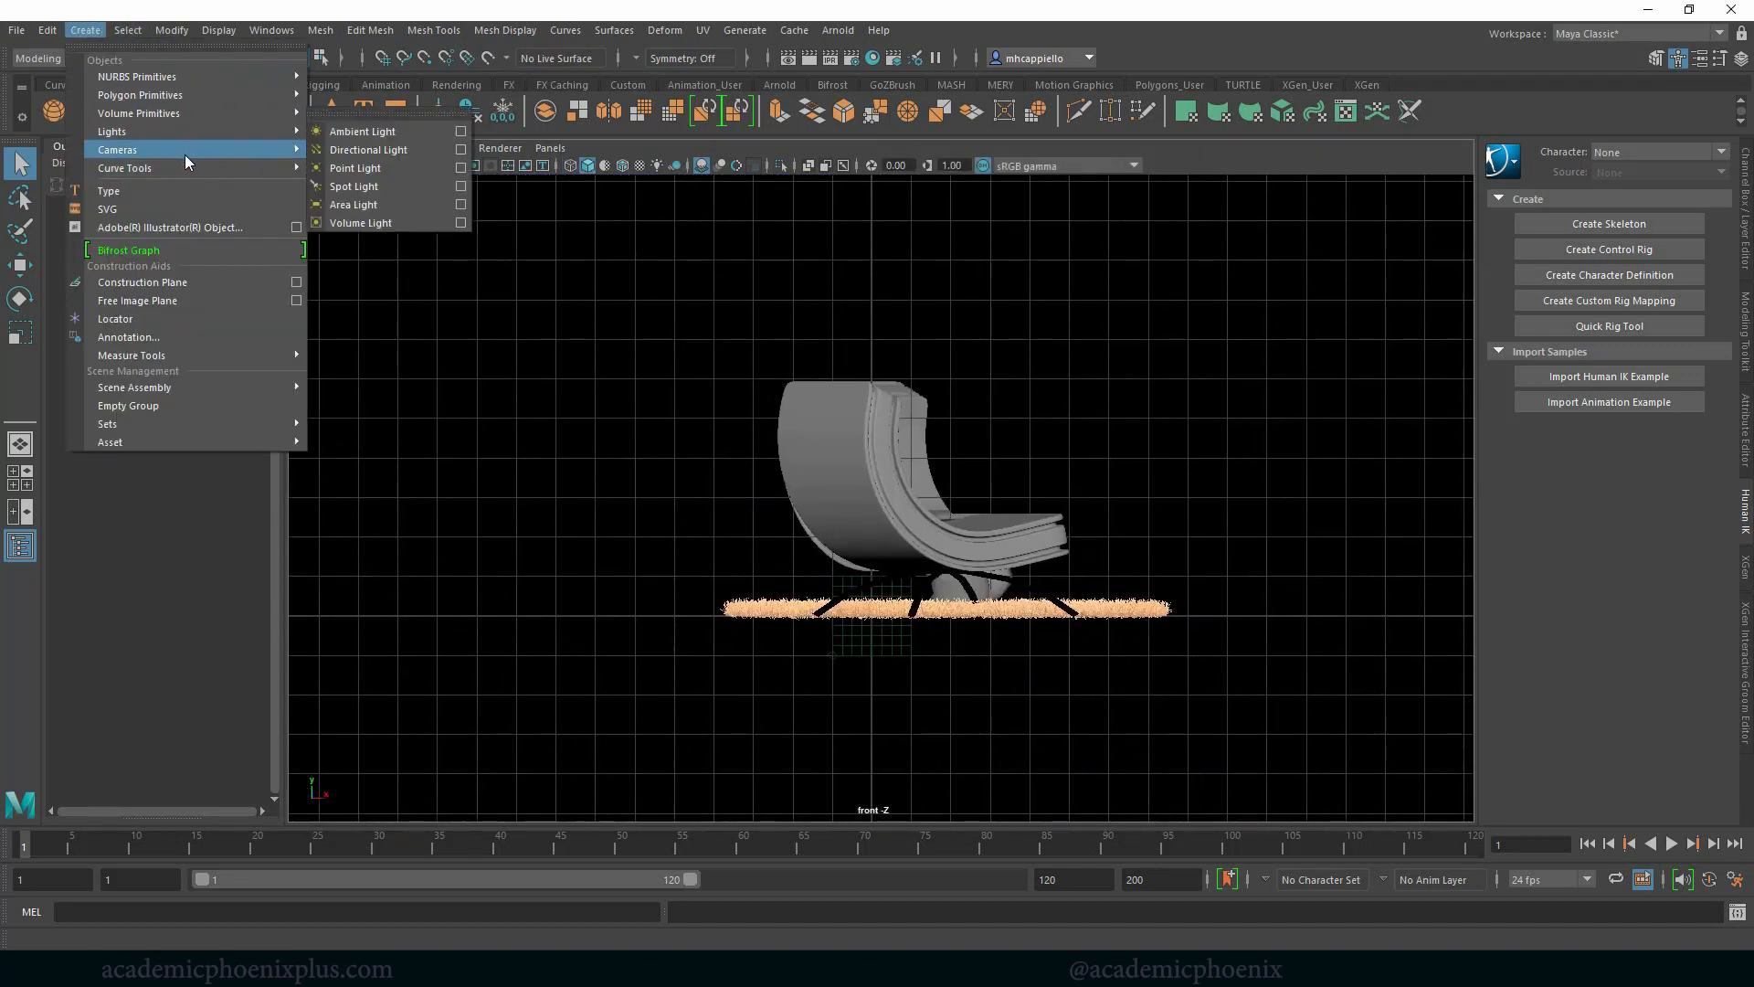
pyautogui.click(362, 186)
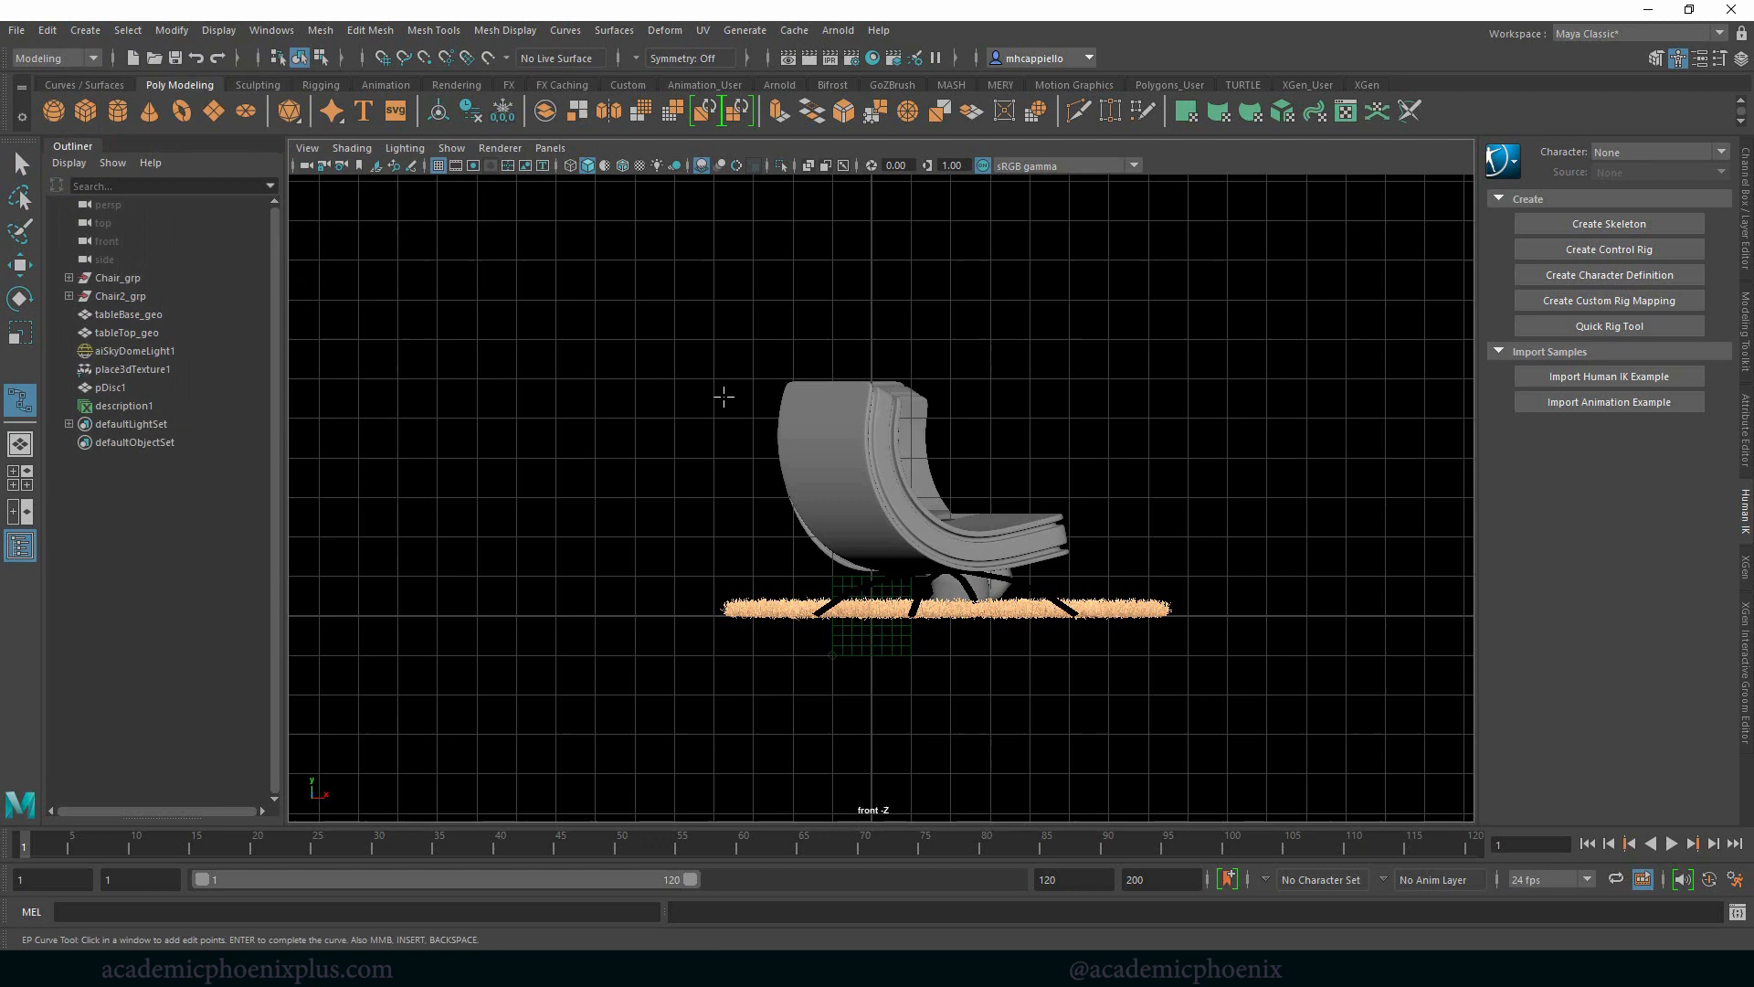
pyautogui.keyDown('alt'); pyautogui.moveTo(724, 392); pyautogui.dragTo(819, 333, button='middle'); pyautogui.keyUp('alt')
pyautogui.click(452, 147)
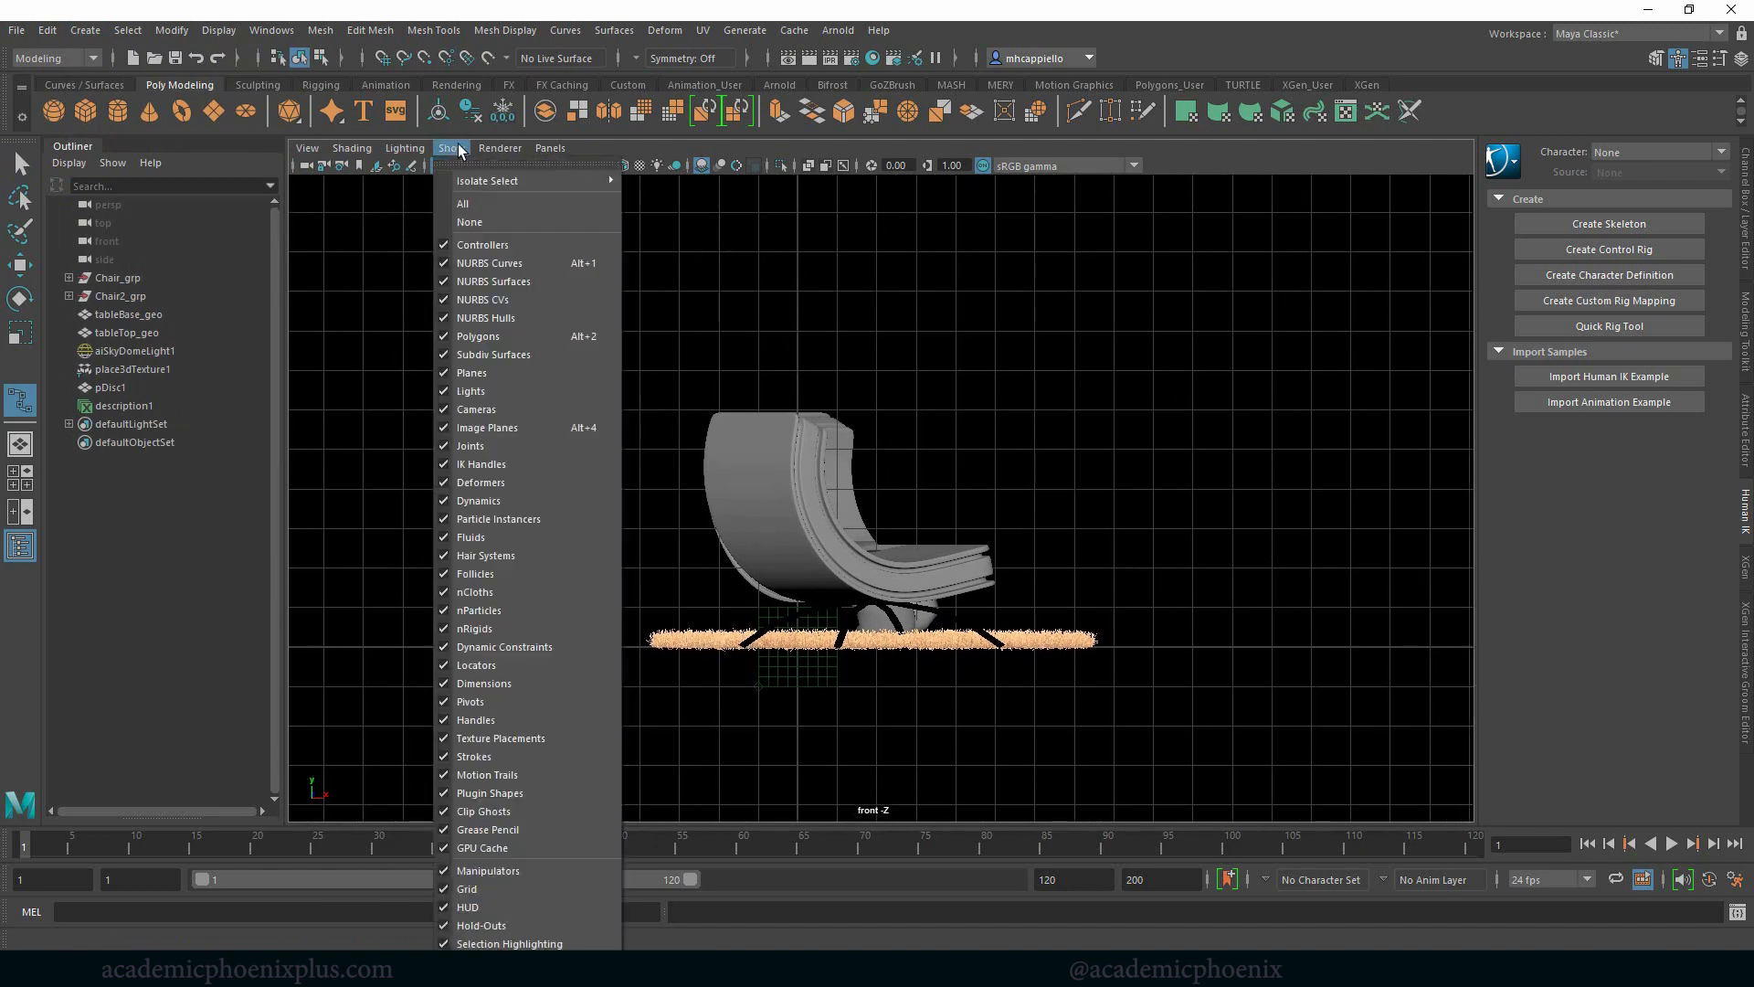
# With the background grey, place the curve's upright points down the left side.
pyautogui.click(469, 391)
pyautogui.hotkey('alt', 'b')
pyautogui.scroll(-2, 705, 377)
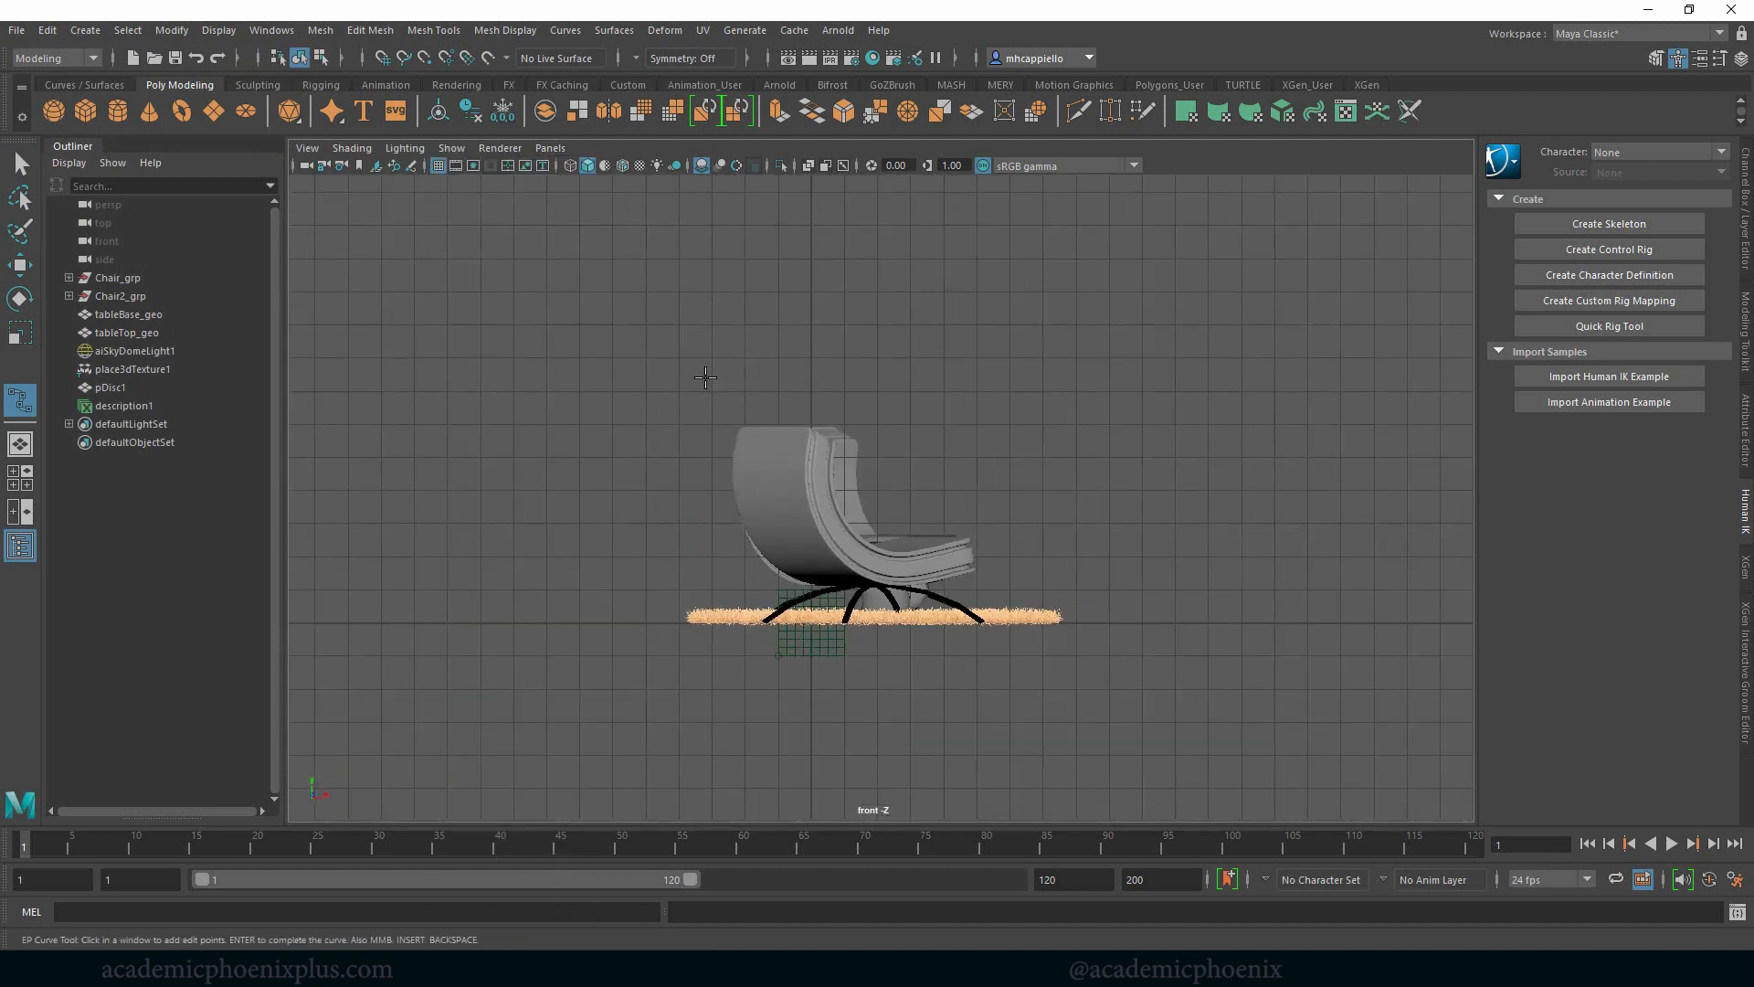
pyautogui.scroll(-1, 539, 208)
pyautogui.click(577, 215)
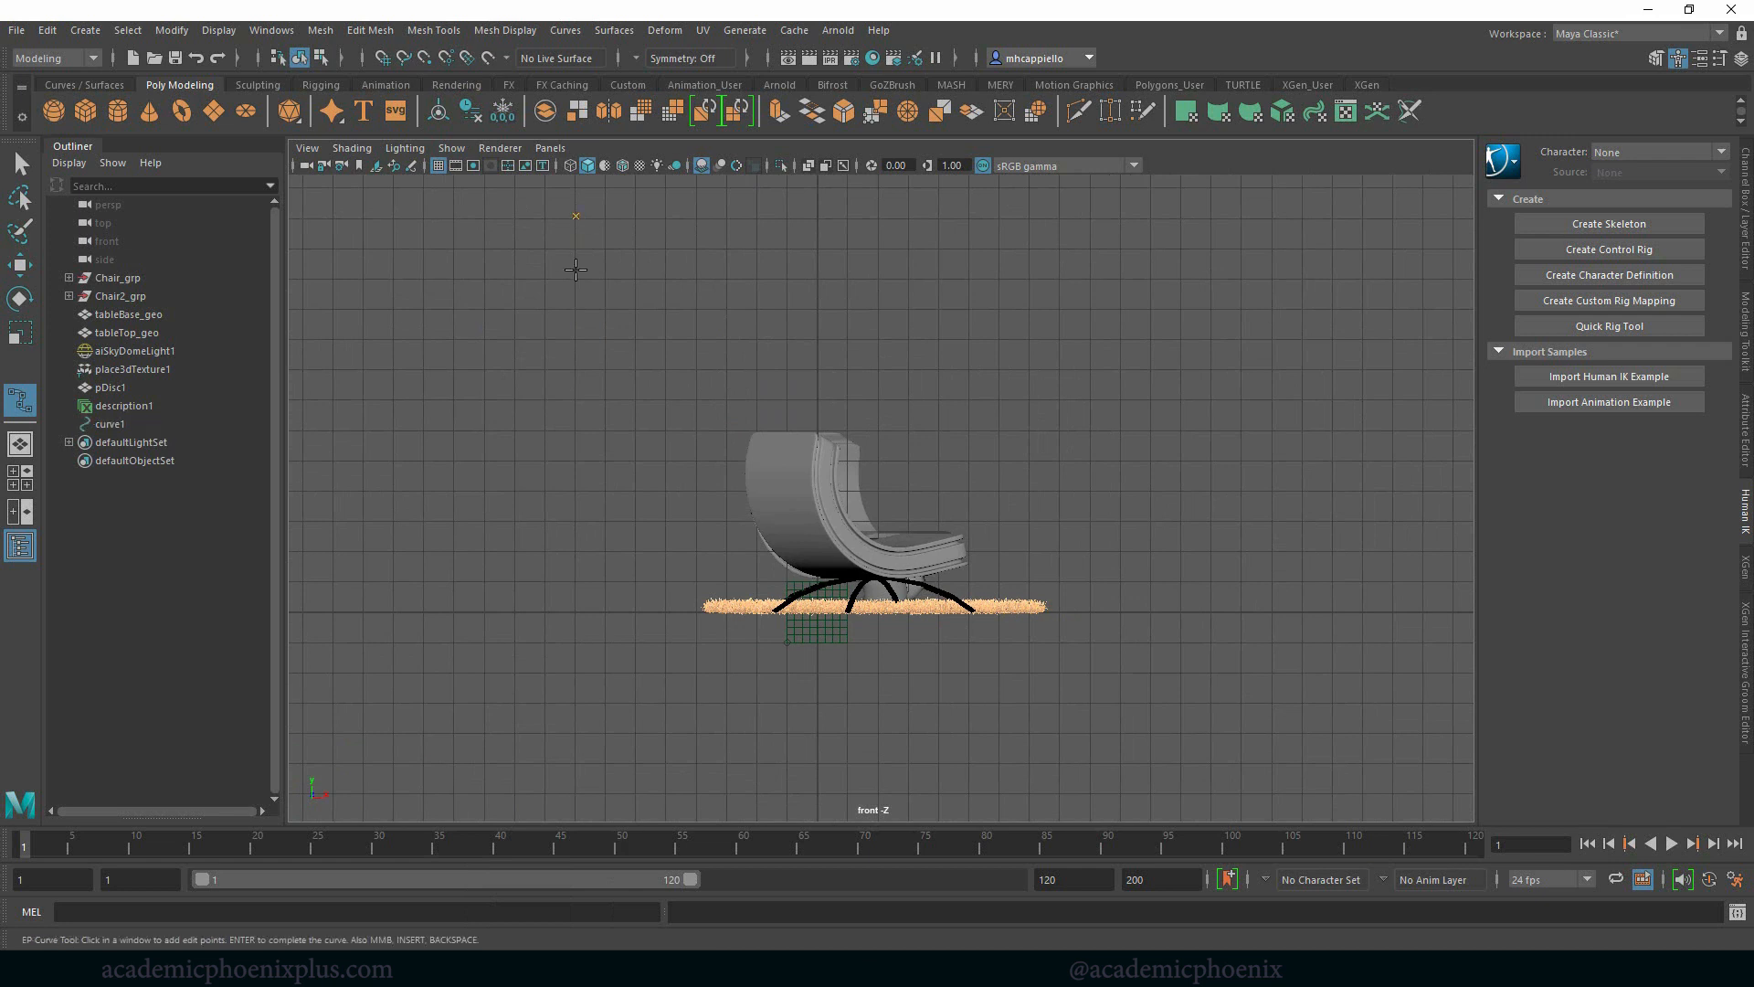
pyautogui.click(574, 379)
pyautogui.click(577, 466)
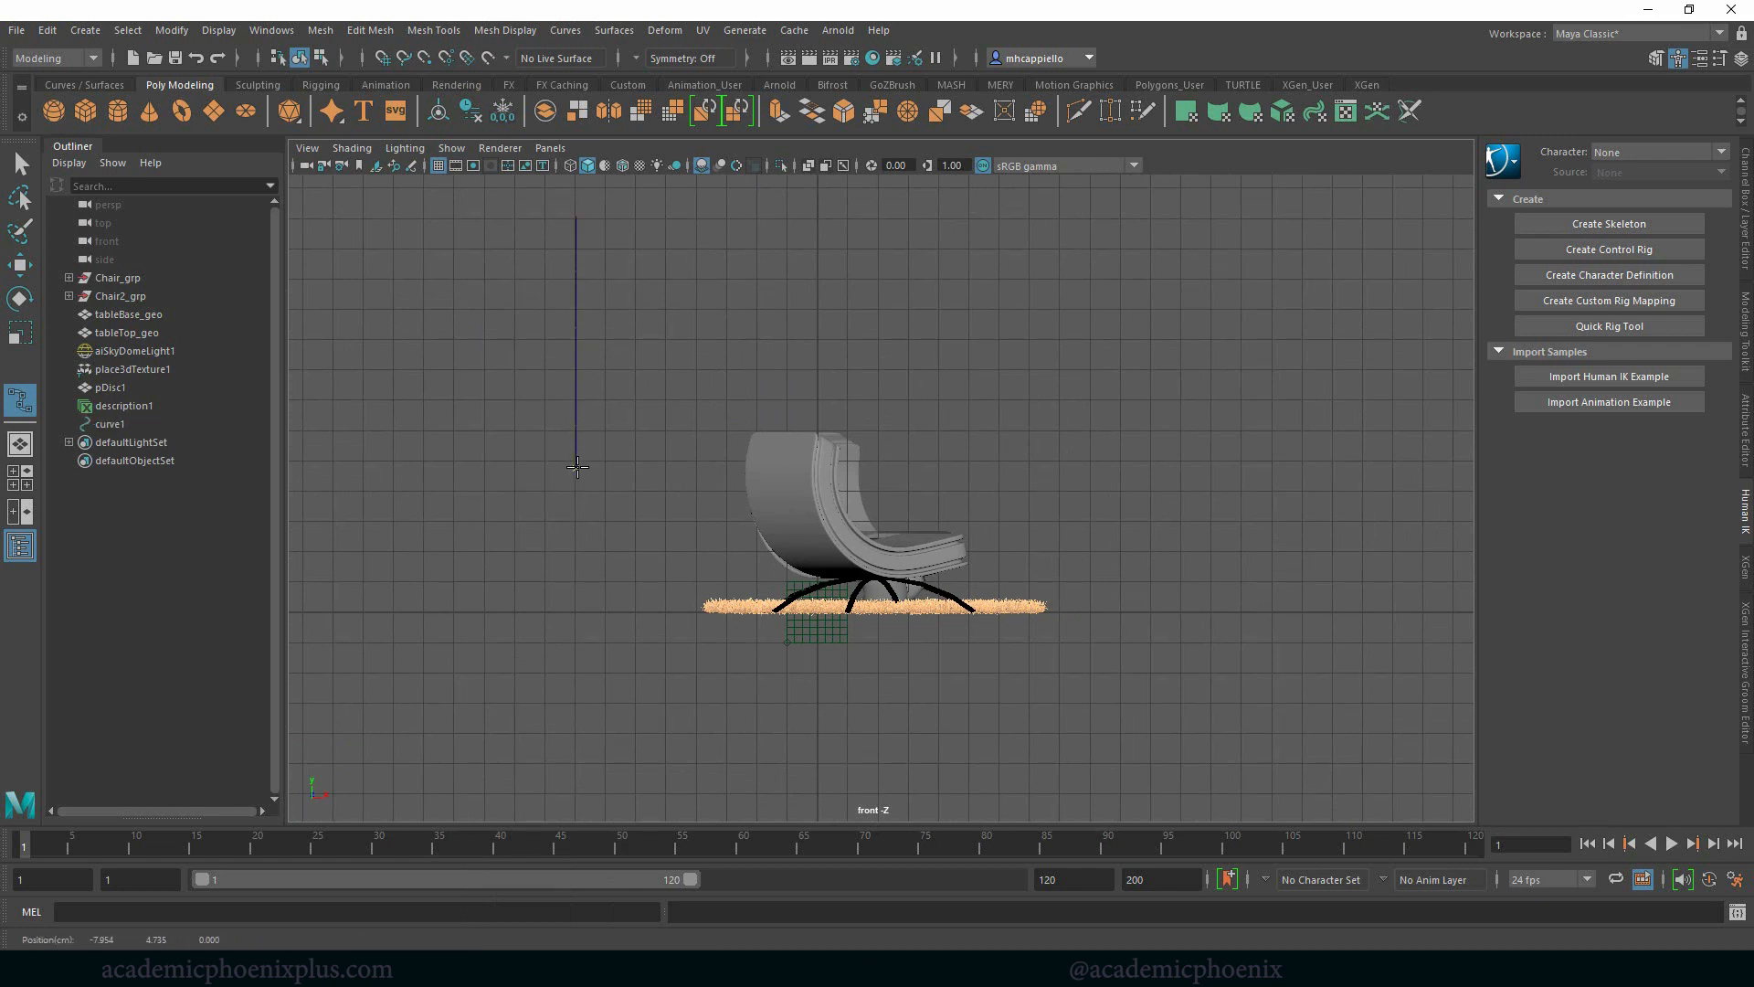
pyautogui.click(581, 507)
# Bend the curve into the floor, run it right past the rug and finish curve1.
pyautogui.click(634, 576)
pyautogui.click(665, 589)
pyautogui.click(1050, 604)
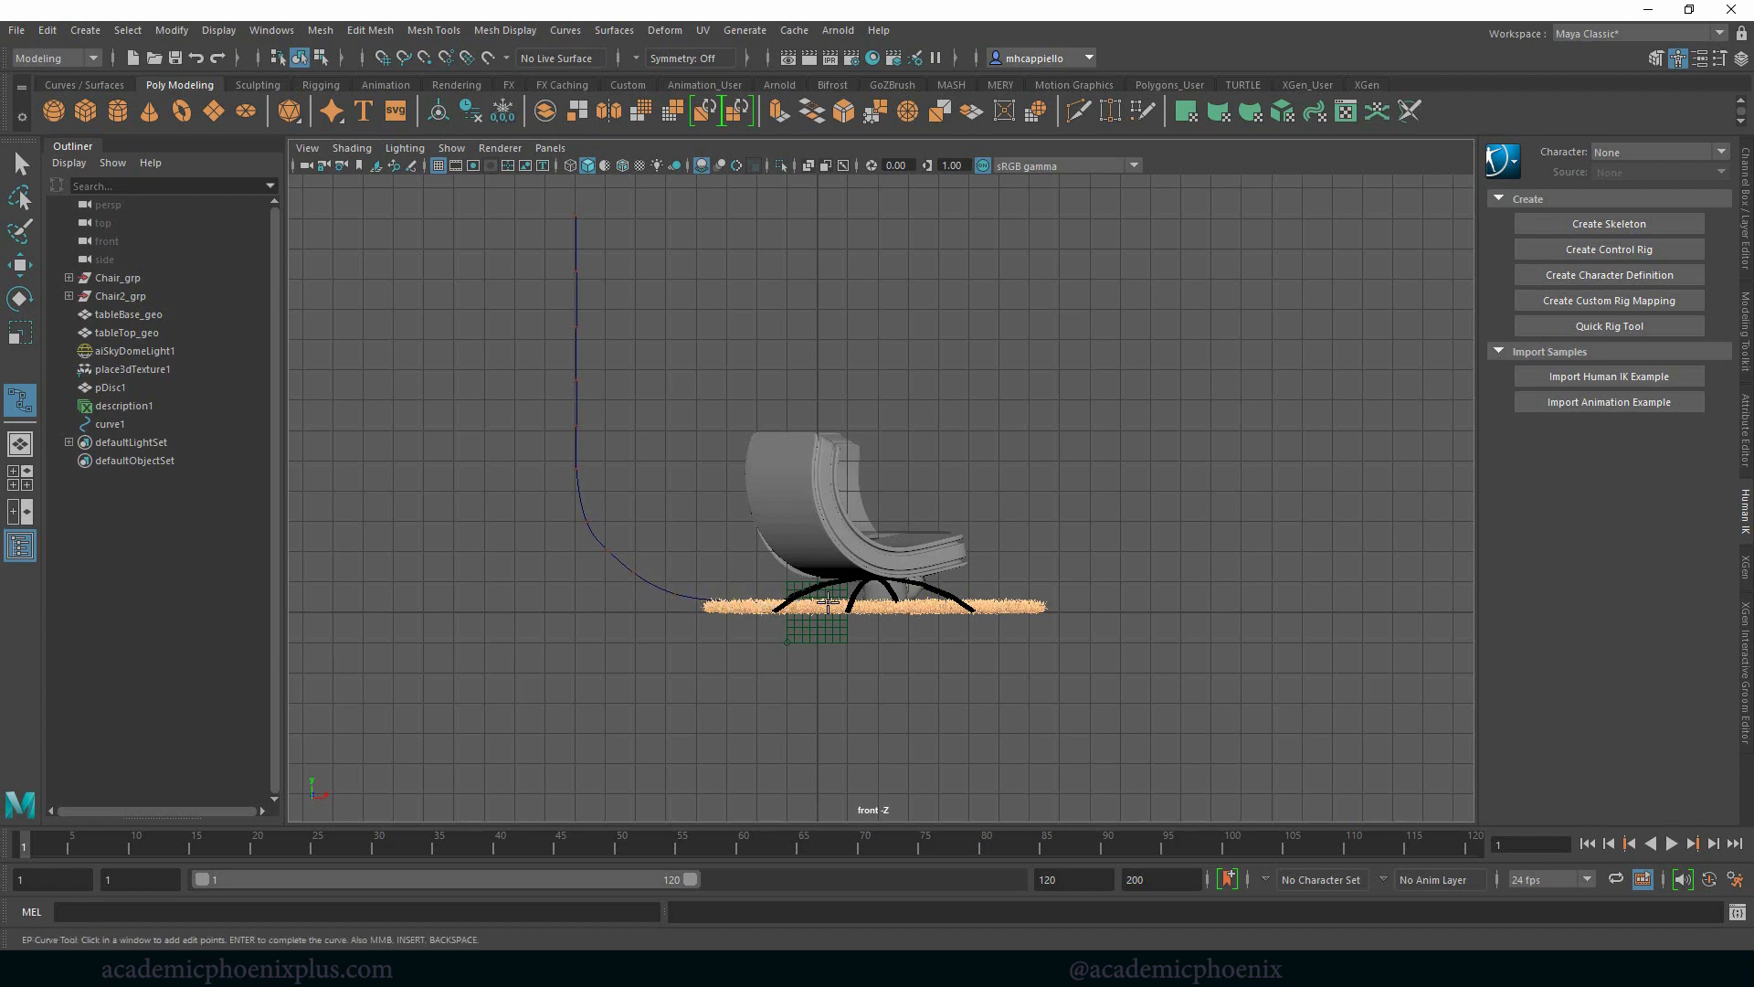
pyautogui.click(1293, 604)
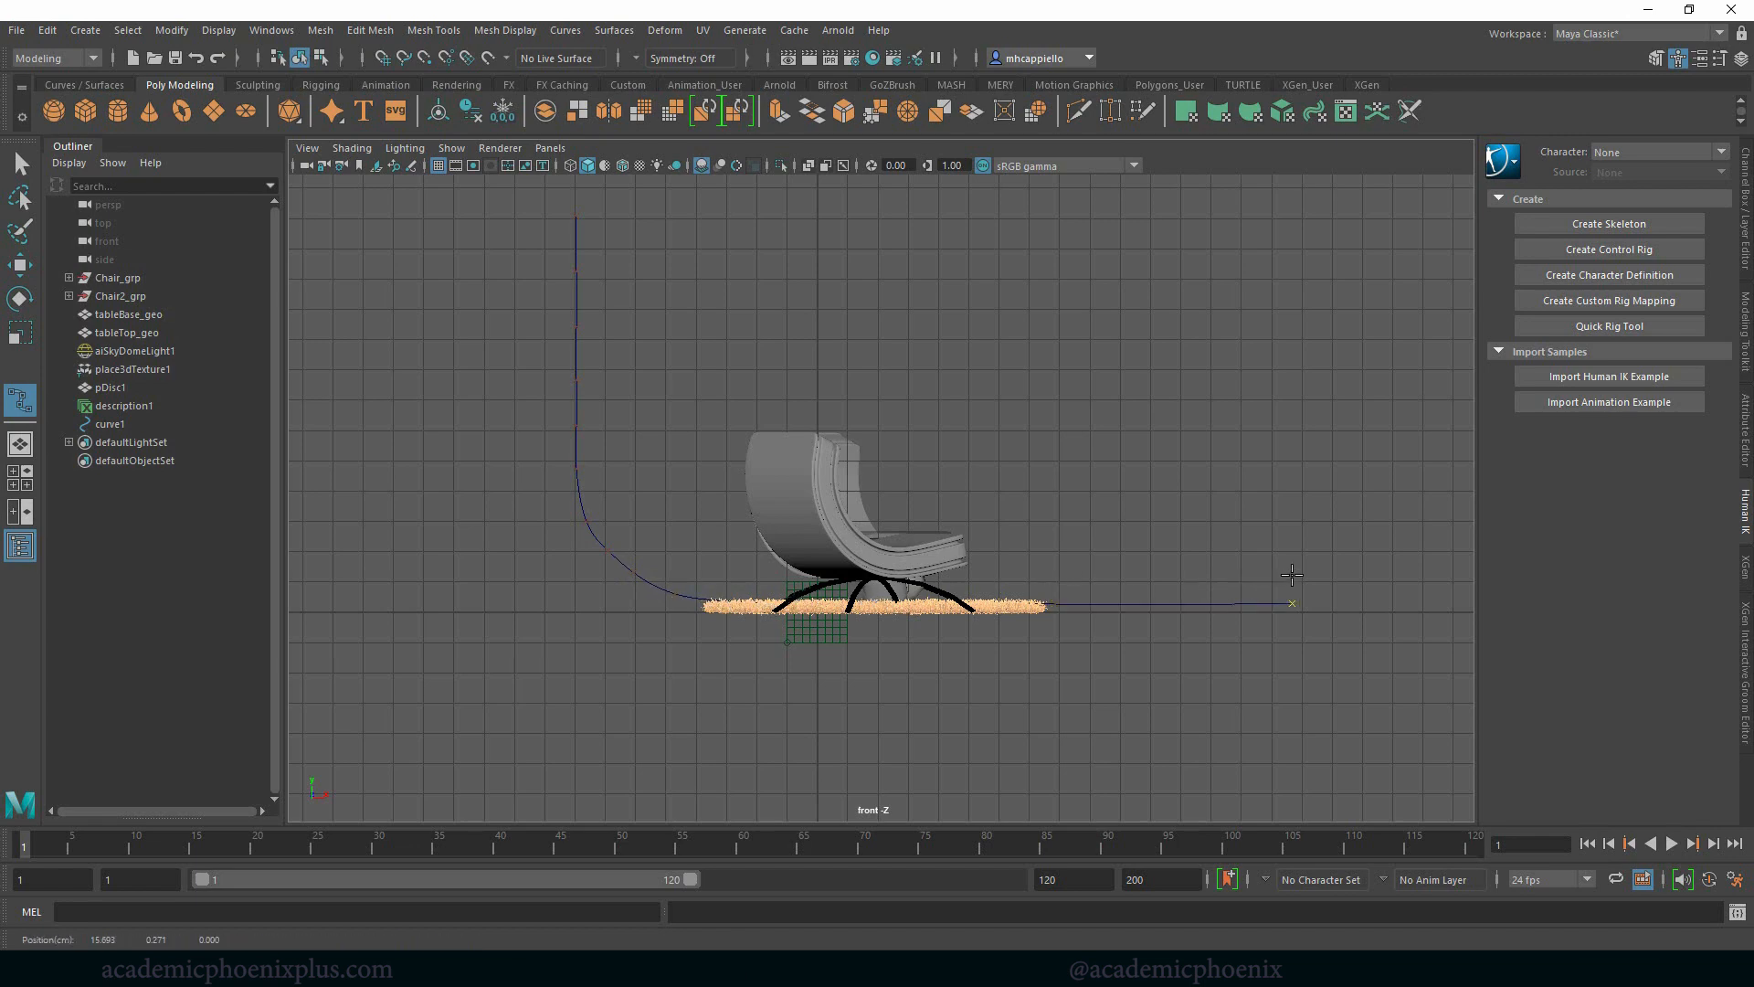
pyautogui.press('q')
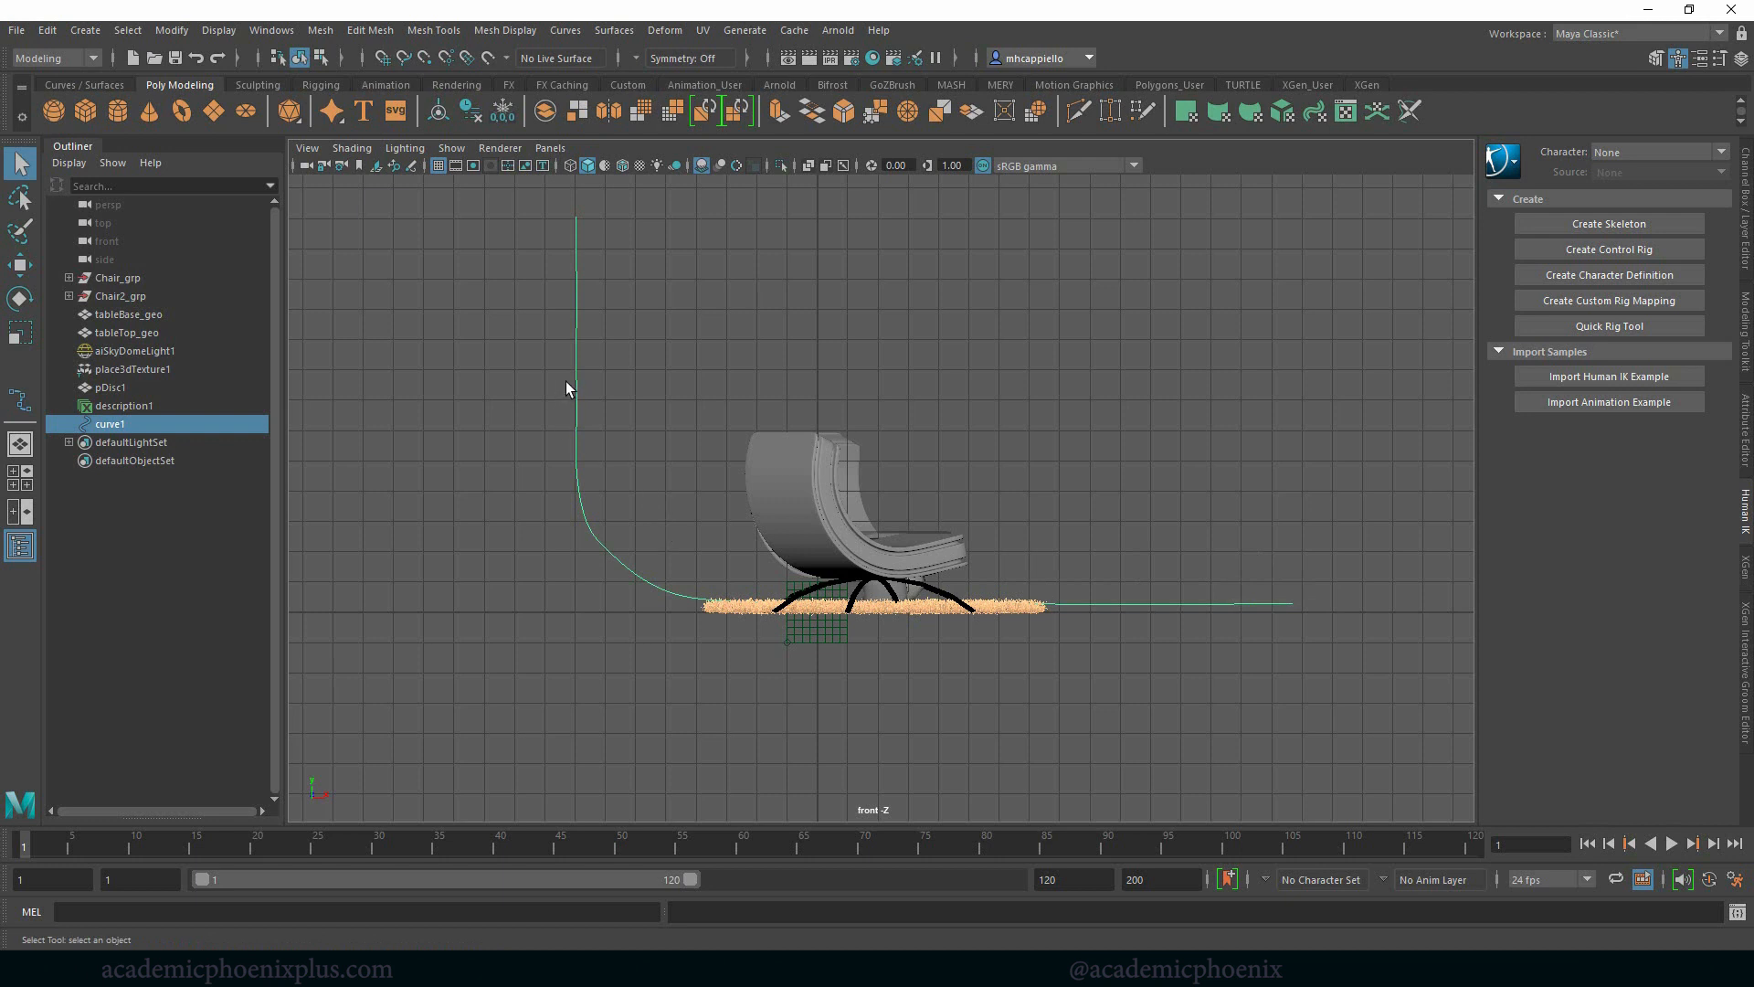
# Lower and shift the curve, then flatten its floor CVs by scaling them vertically.
pyautogui.press('w')
pyautogui.moveTo(815, 521); pyautogui.dragTo(816, 537)
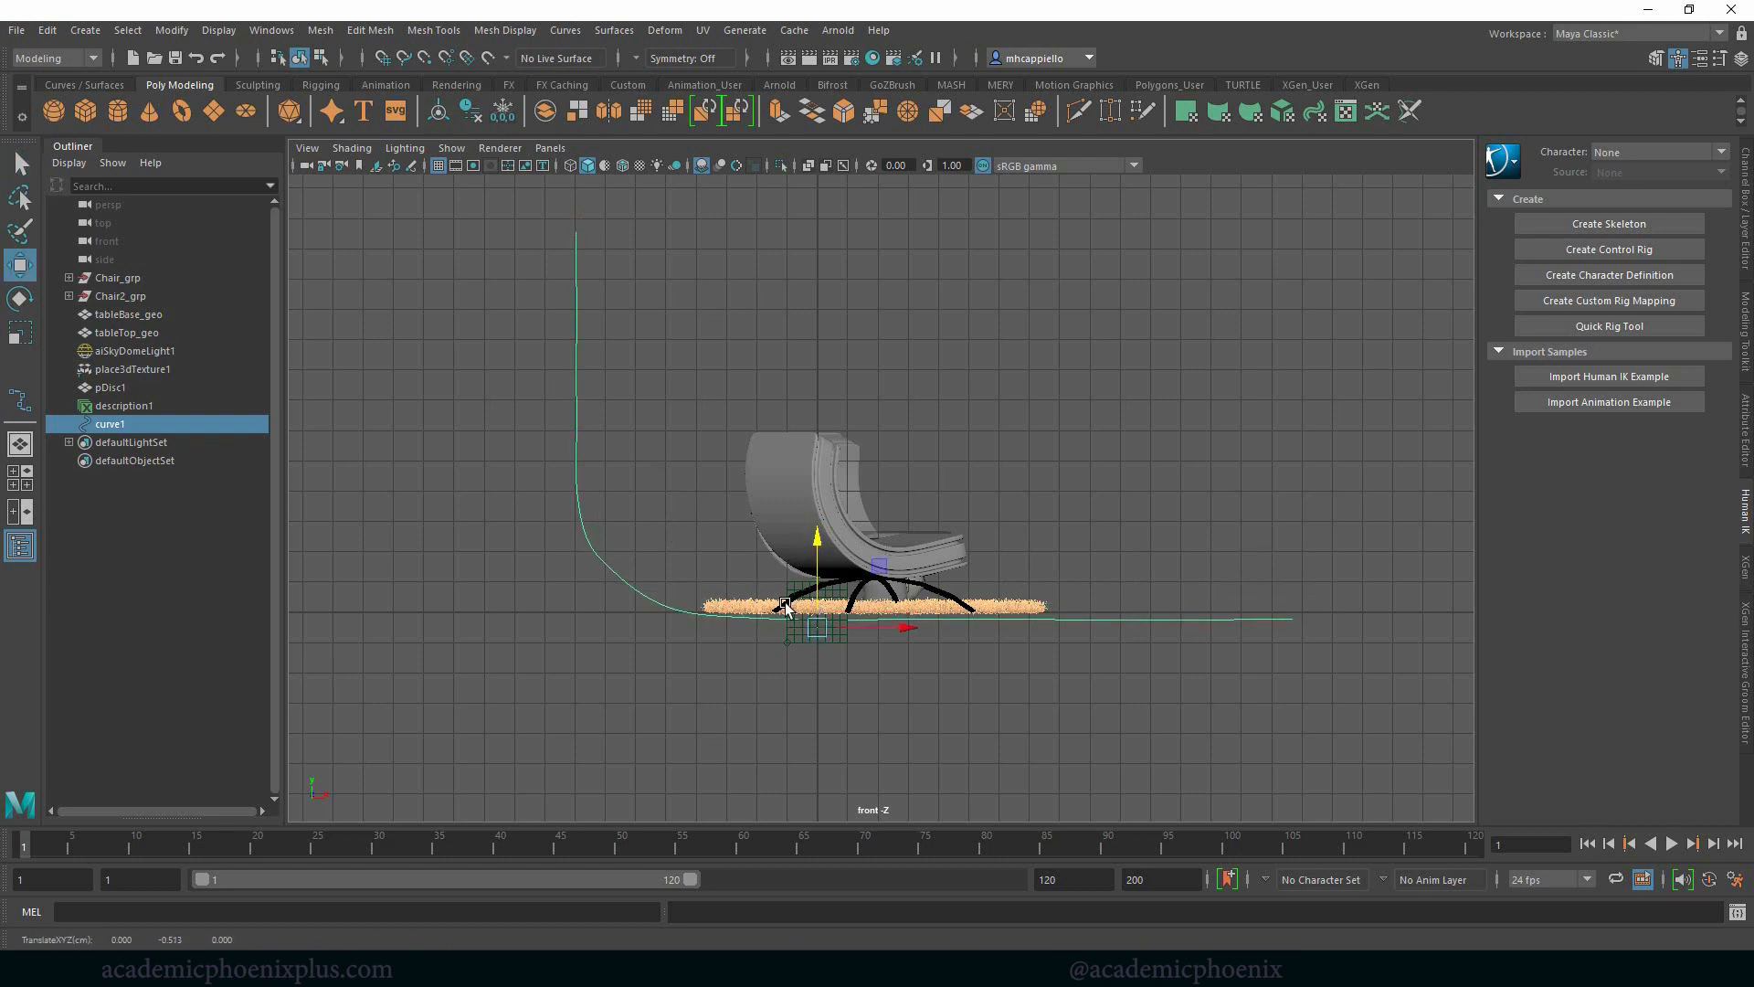
pyautogui.moveTo(905, 626); pyautogui.dragTo(805, 627)
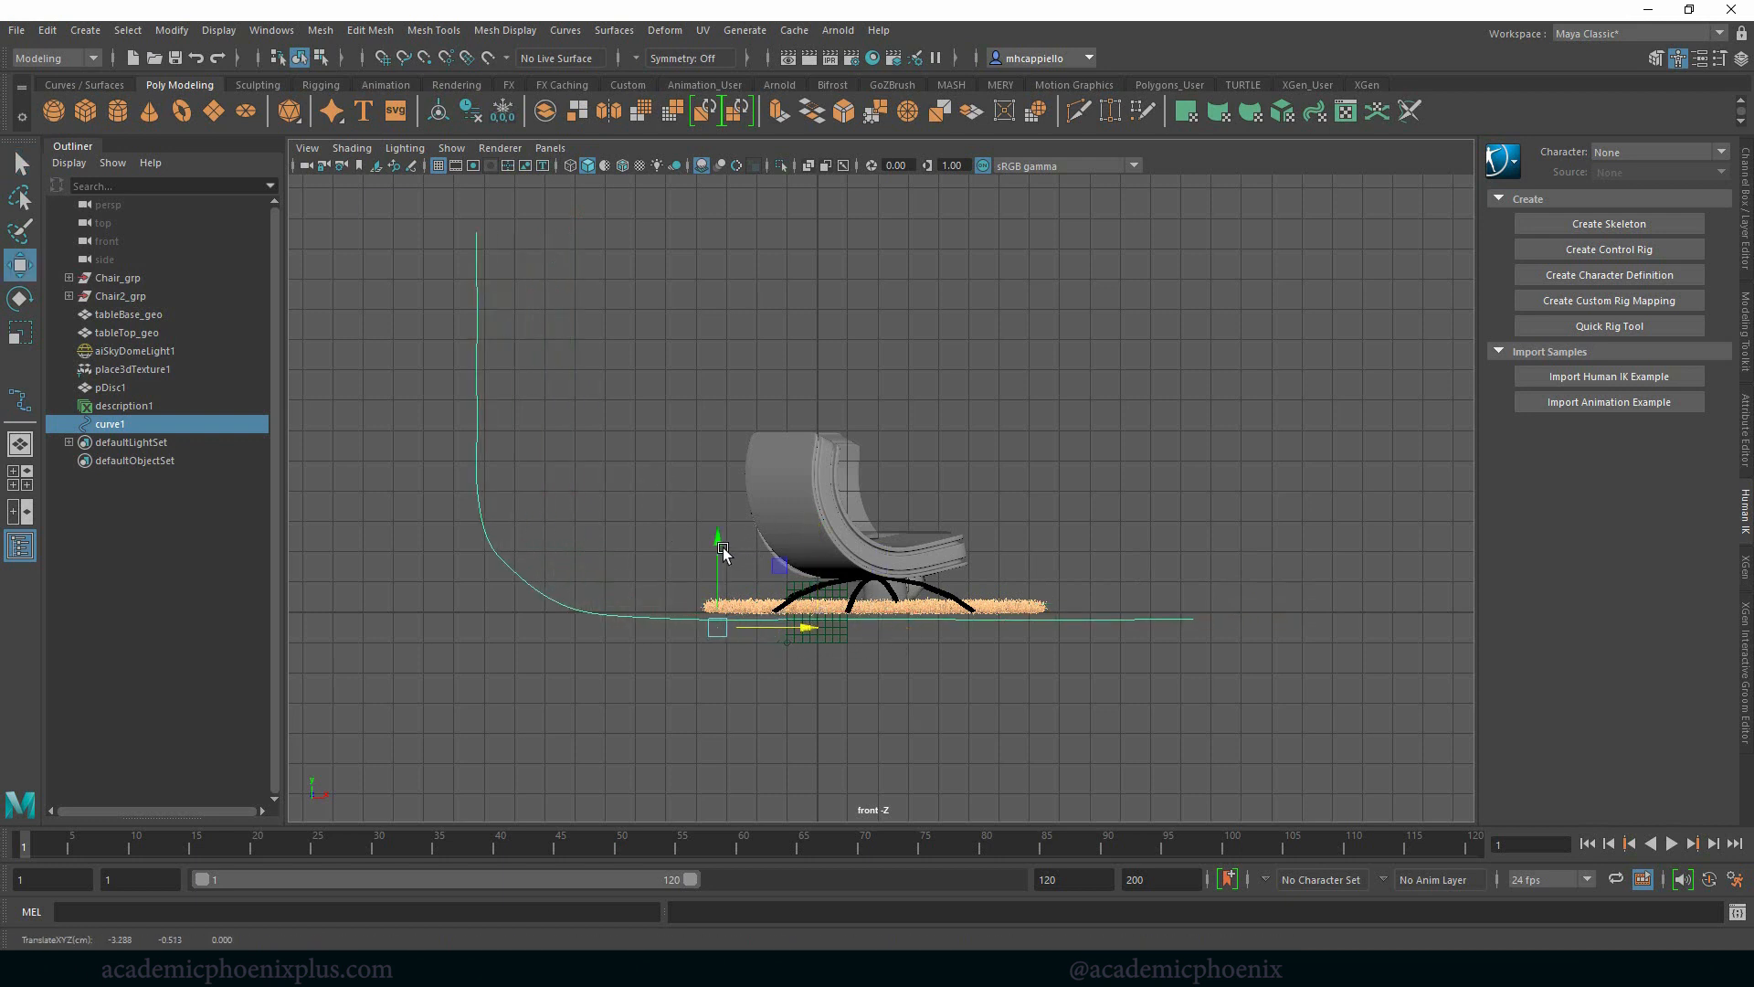
pyautogui.moveTo(1088, 621); pyautogui.dragTo(989, 520, button='right')
pyautogui.moveTo(643, 539); pyautogui.dragTo(1223, 671)
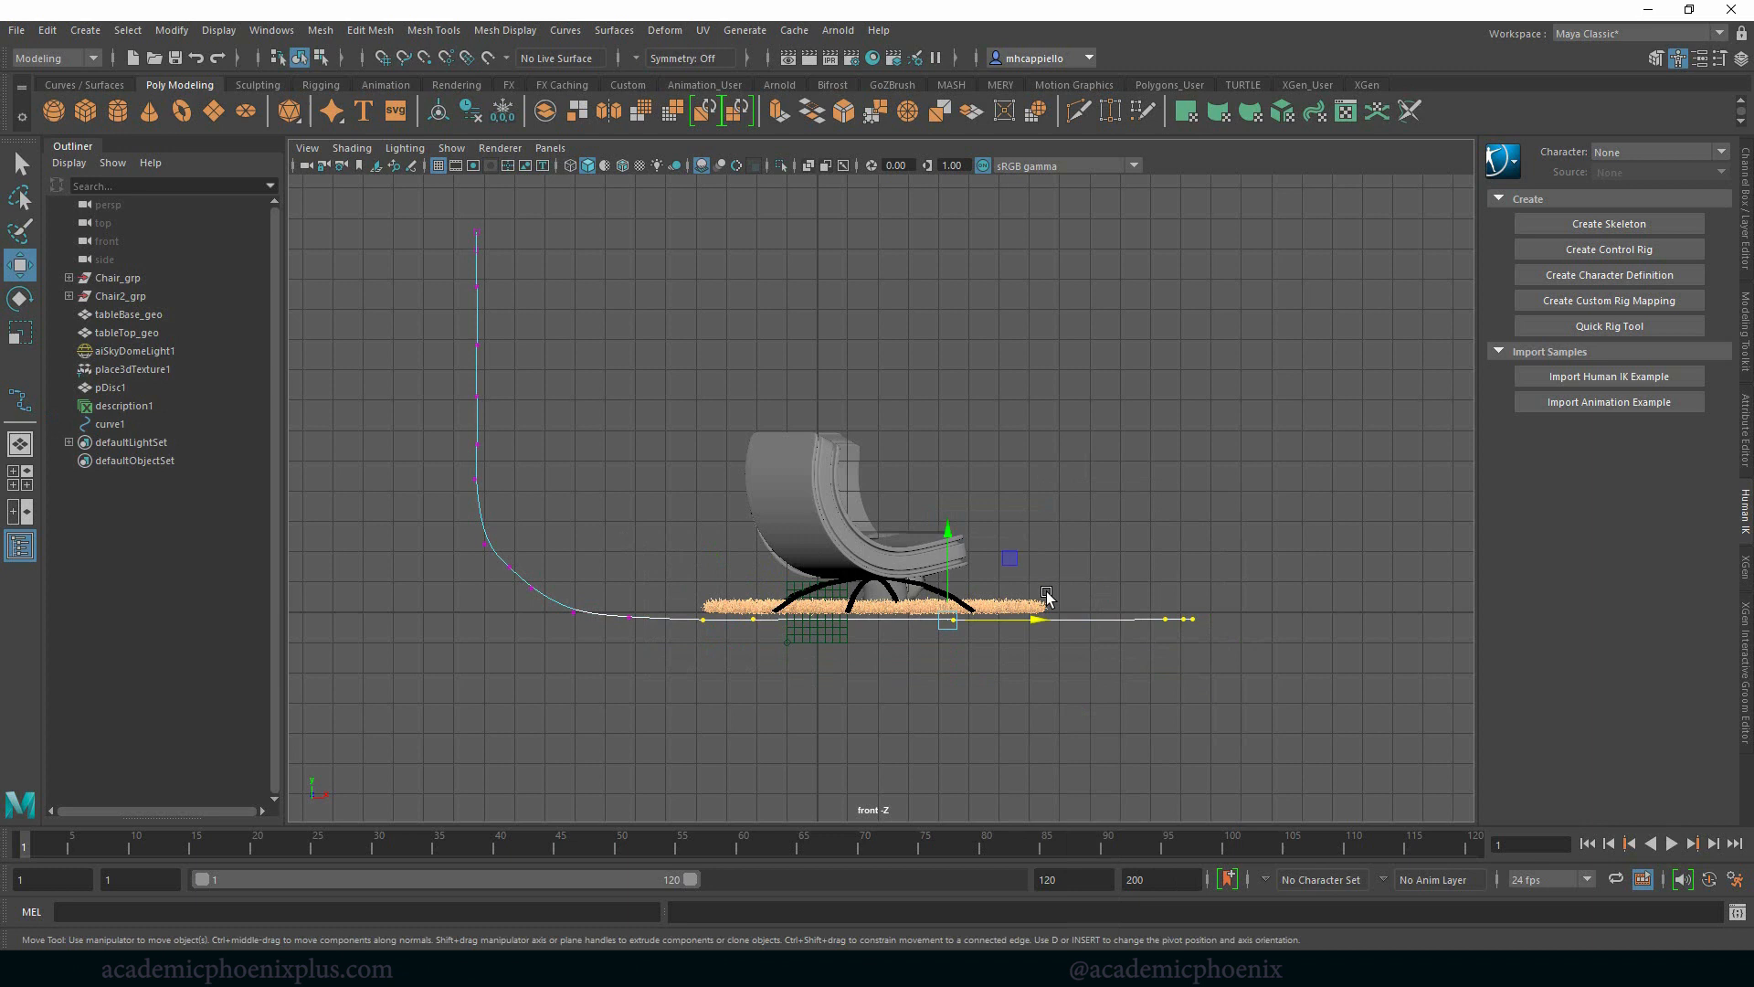
pyautogui.press('r')
pyautogui.moveTo(946, 538); pyautogui.dragTo(948, 604)
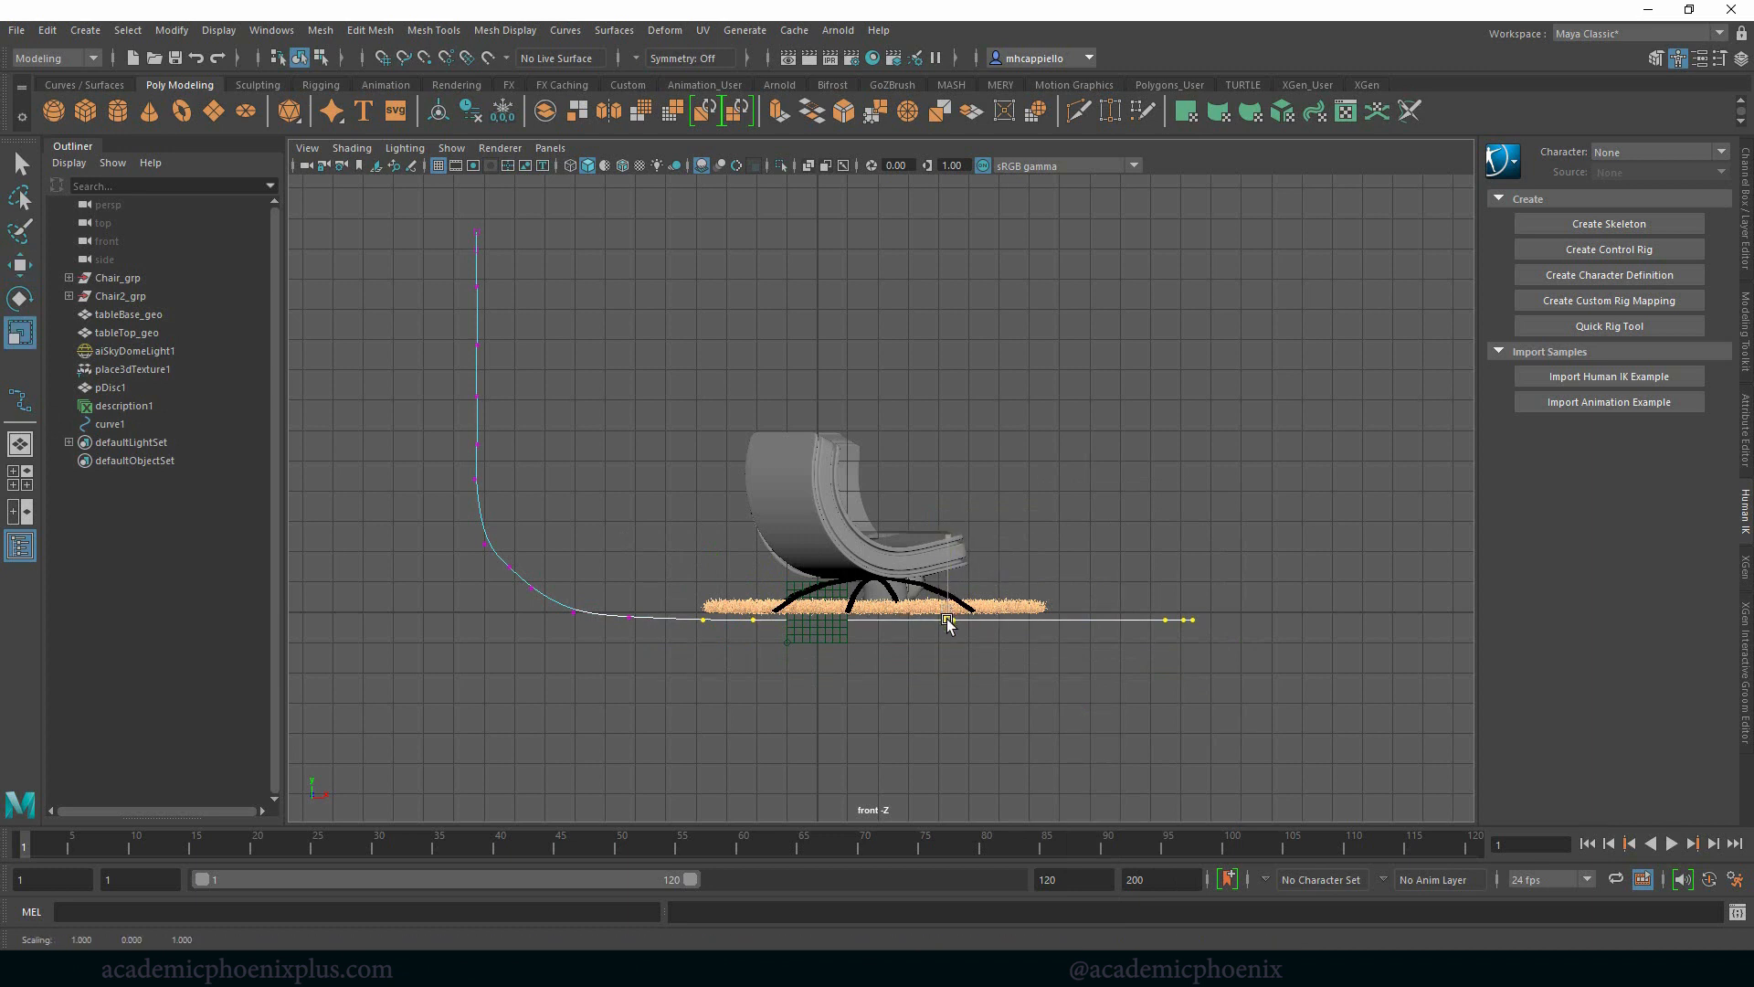
pyautogui.moveTo(618, 588); pyautogui.dragTo(1244, 677)
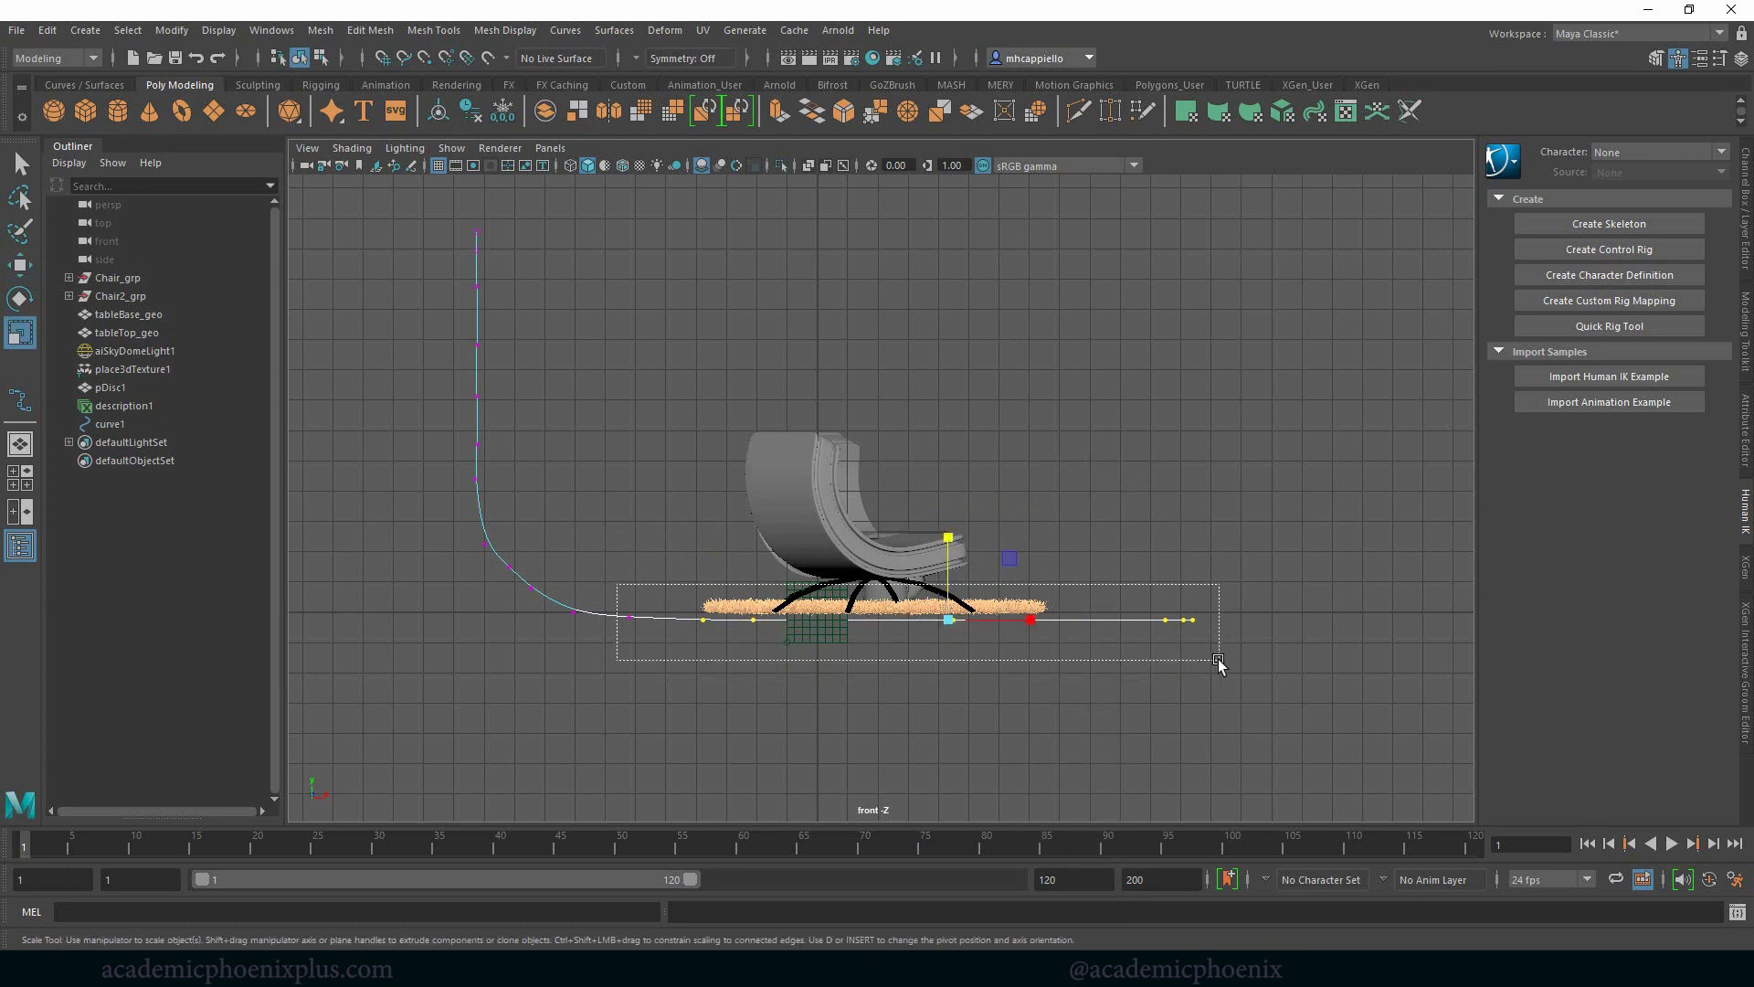
pyautogui.moveTo(912, 537); pyautogui.dragTo(912, 620)
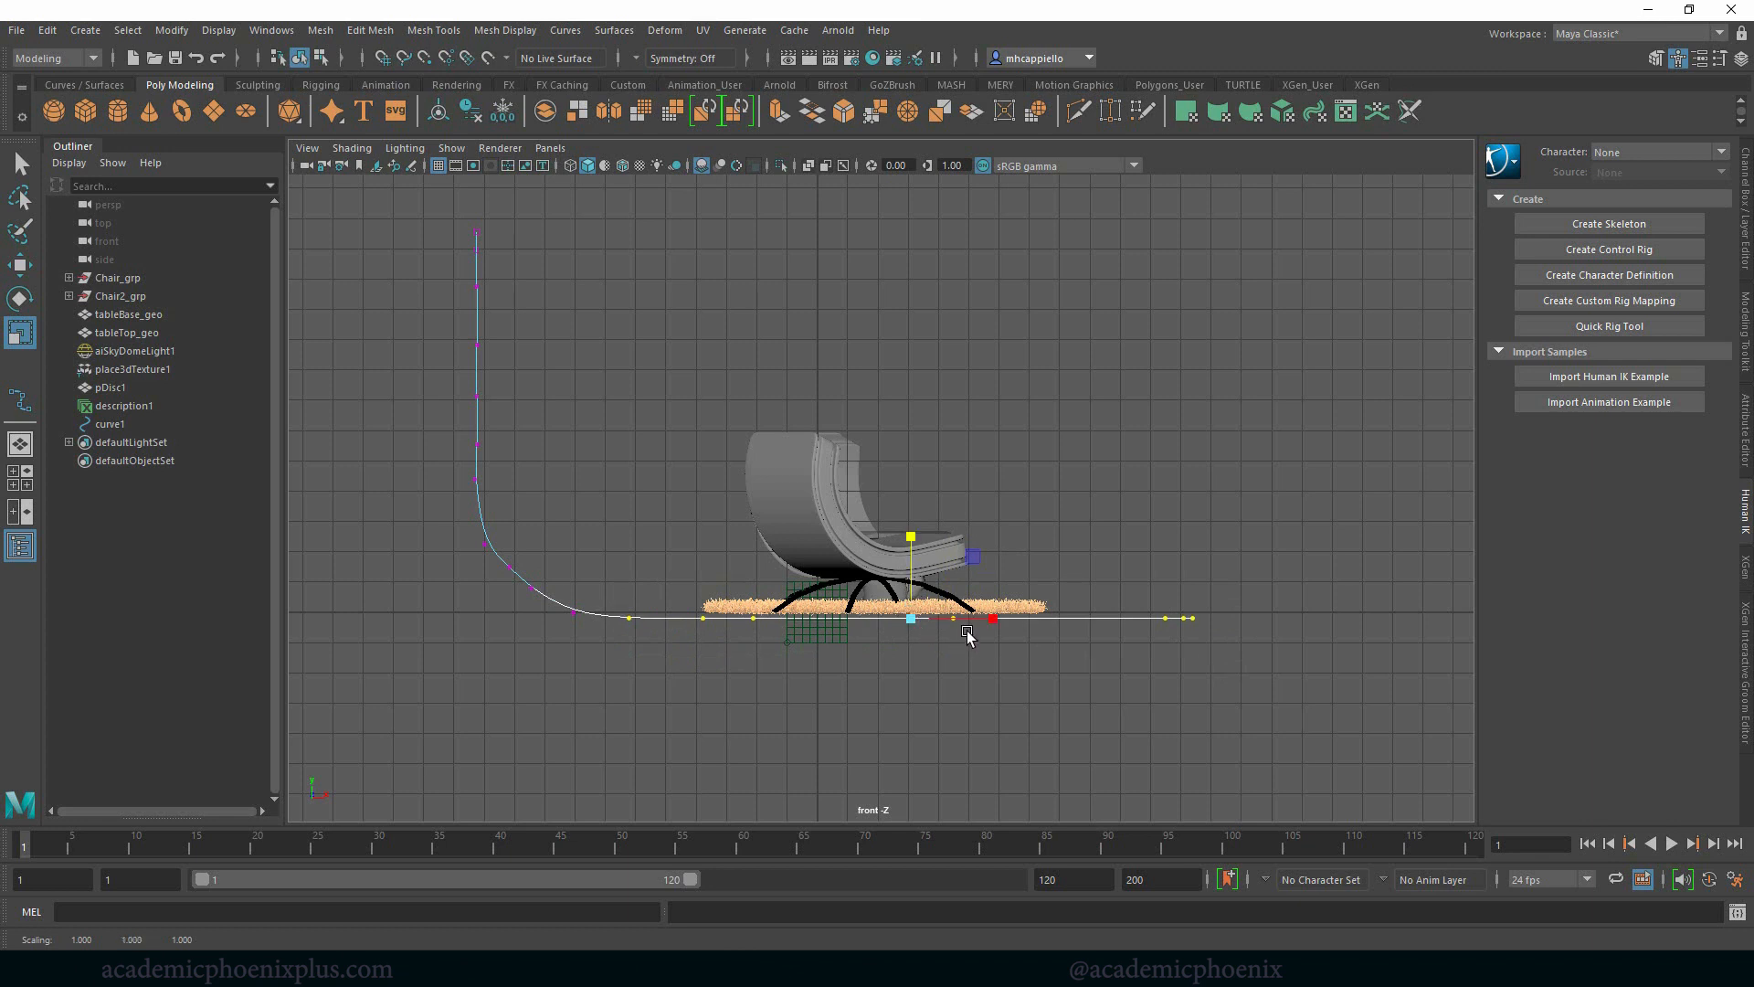
pyautogui.press('w')
# Scale the upright CVs in X into a straight vertical line.
pyautogui.moveTo(433, 213); pyautogui.dragTo(530, 490)
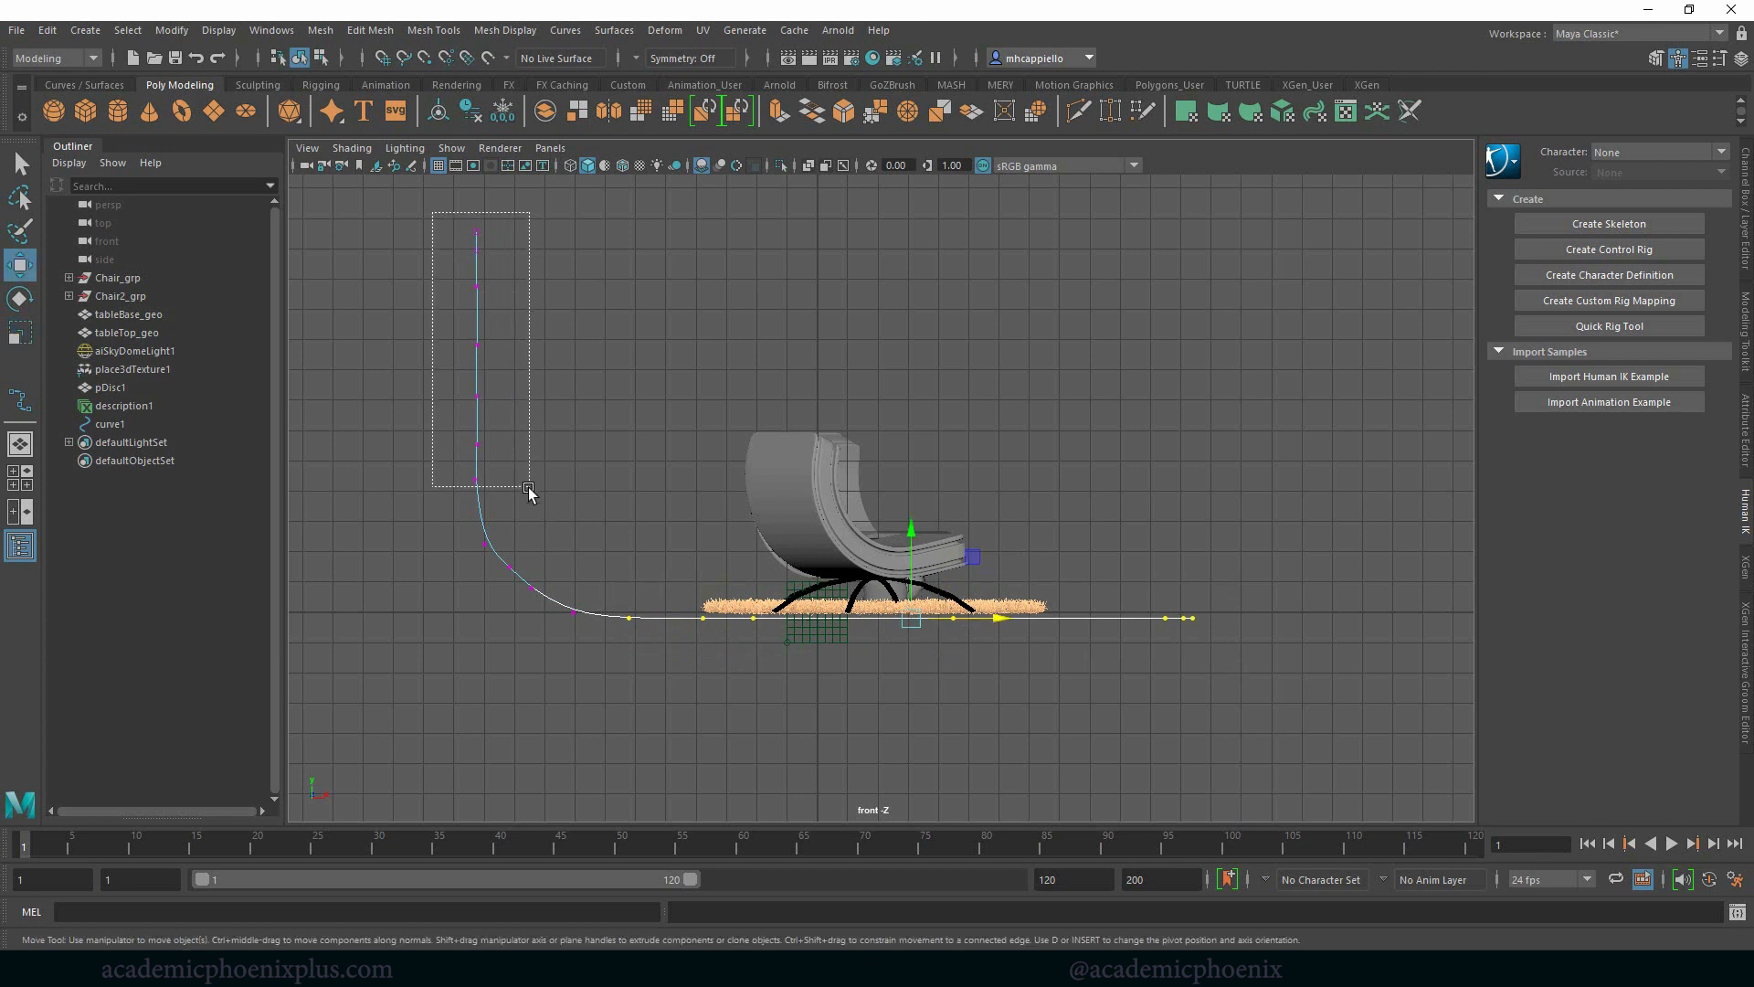
pyautogui.press('r')
pyautogui.moveTo(557, 356); pyautogui.dragTo(500, 361)
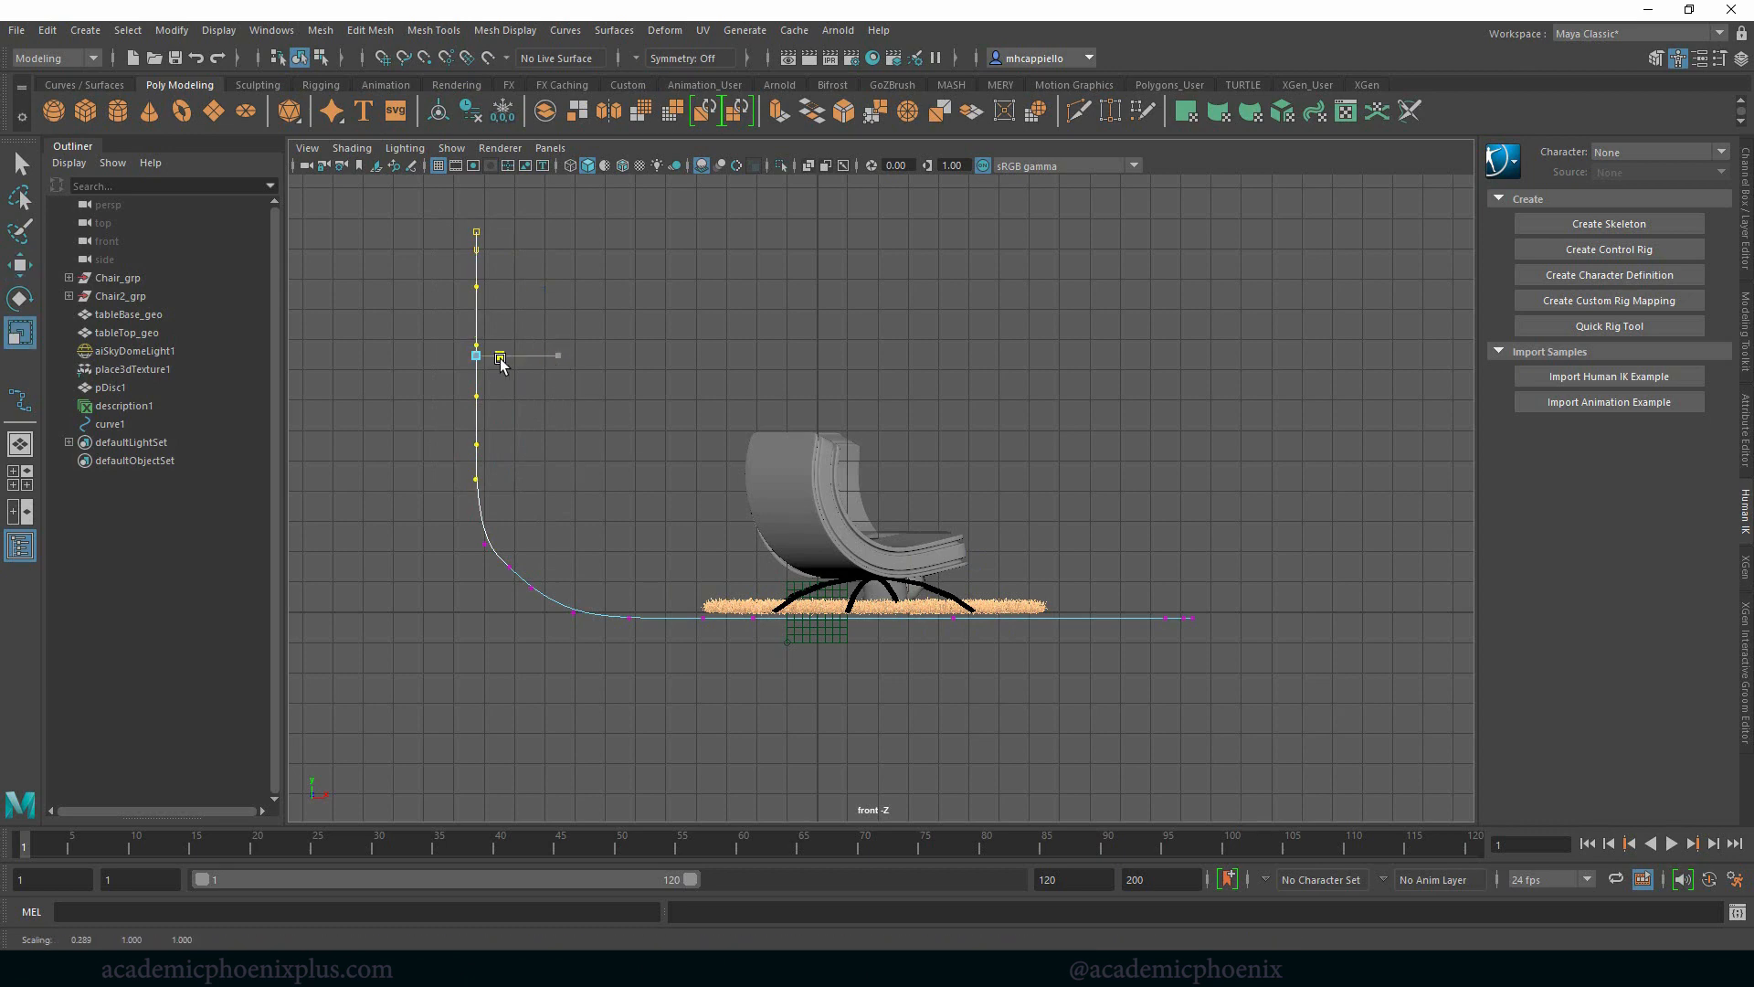
pyautogui.moveTo(480, 391); pyautogui.dragTo(589, 364, button='right')
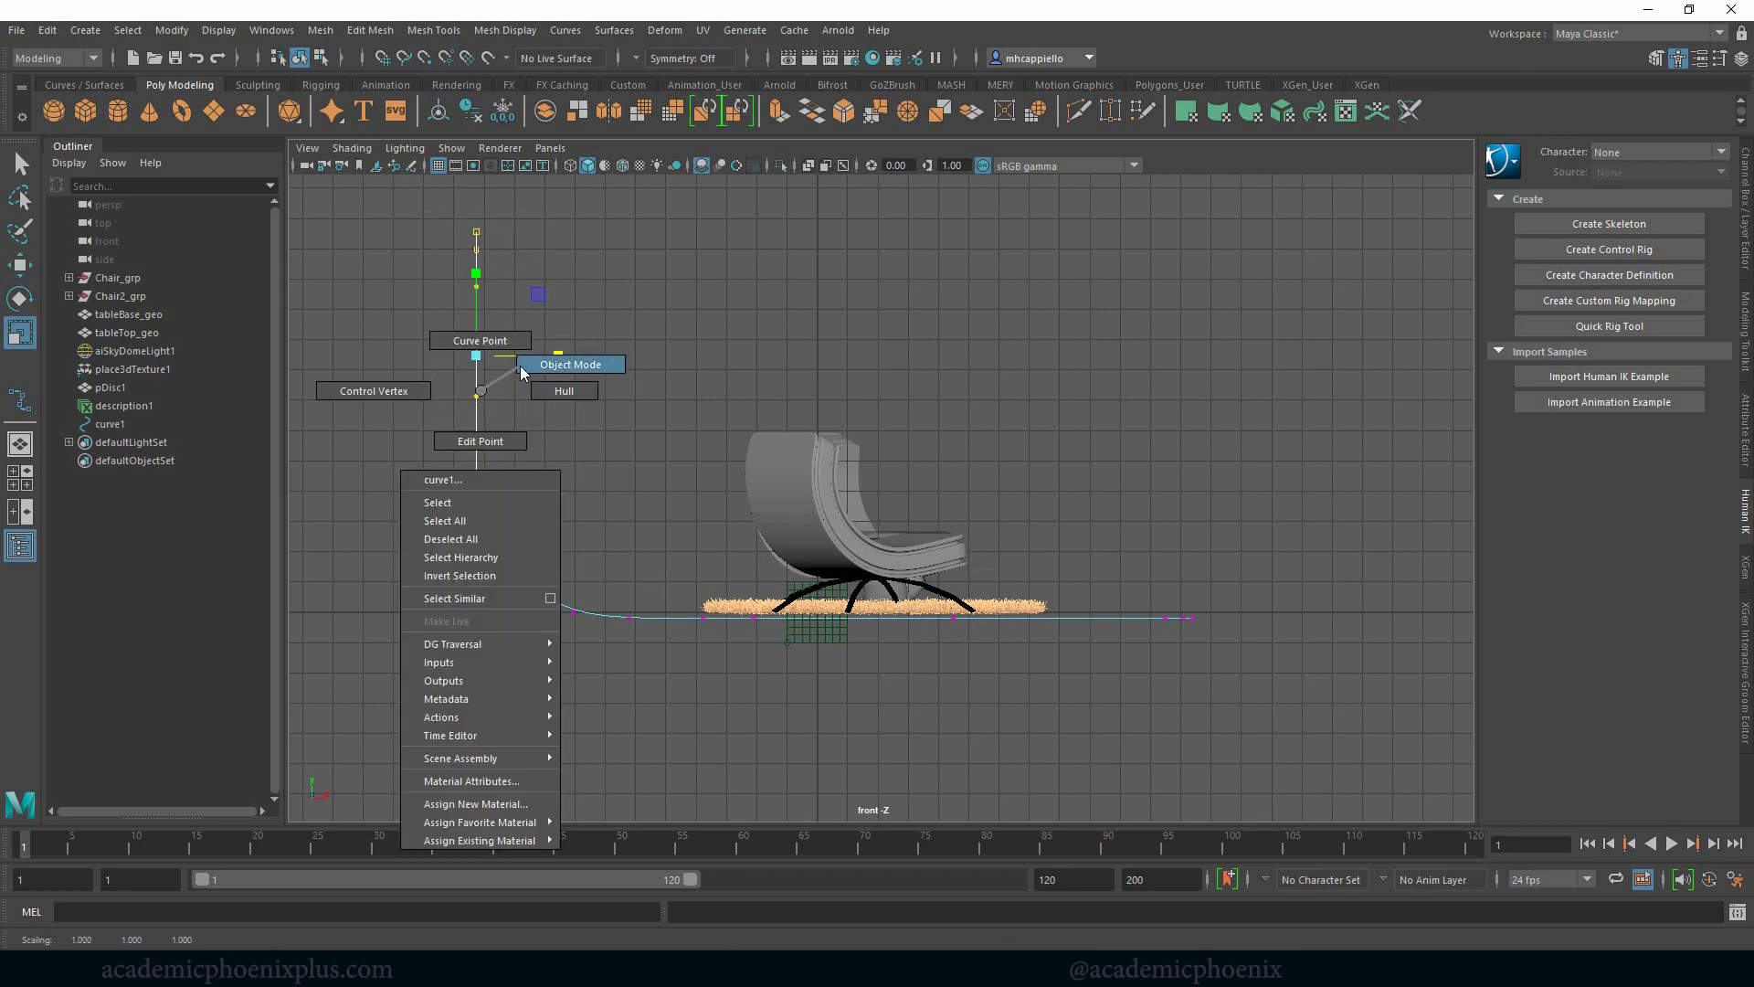
pyautogui.press('w')
pyautogui.moveTo(724, 537); pyautogui.dragTo(723, 531)
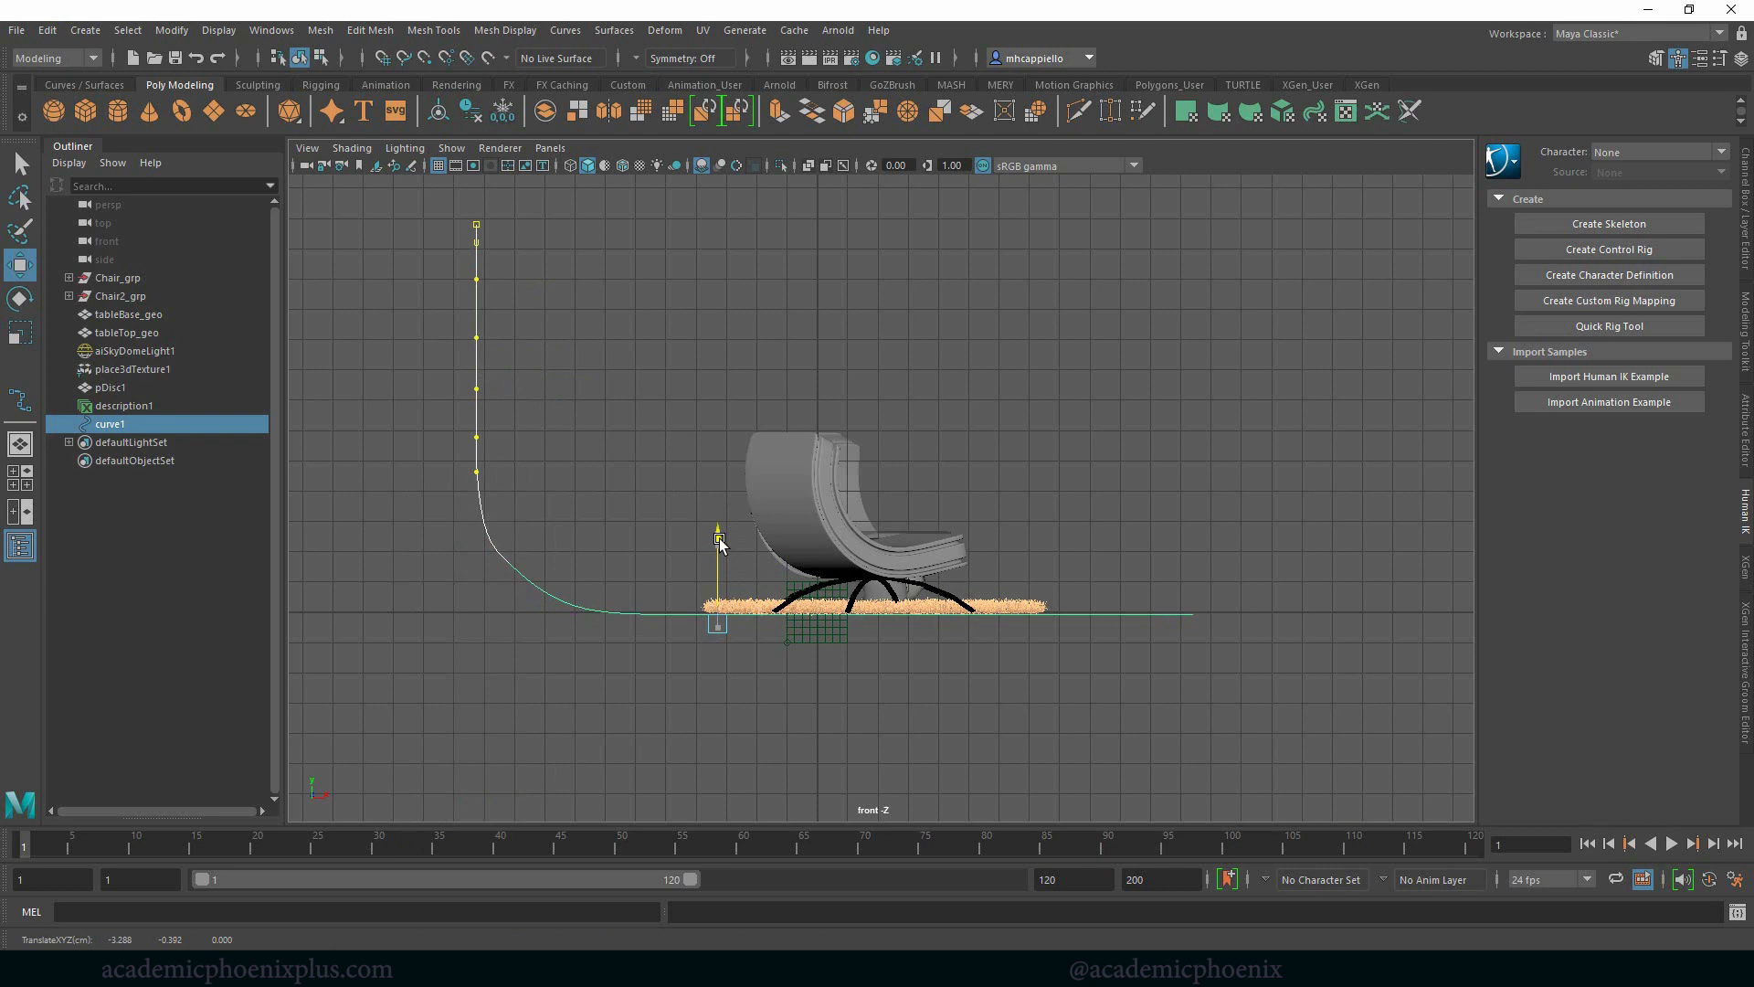
# Move the bend CV down and right for a smooth sweep into the floor.
pyautogui.moveTo(514, 577); pyautogui.dragTo(424, 539, button='right')
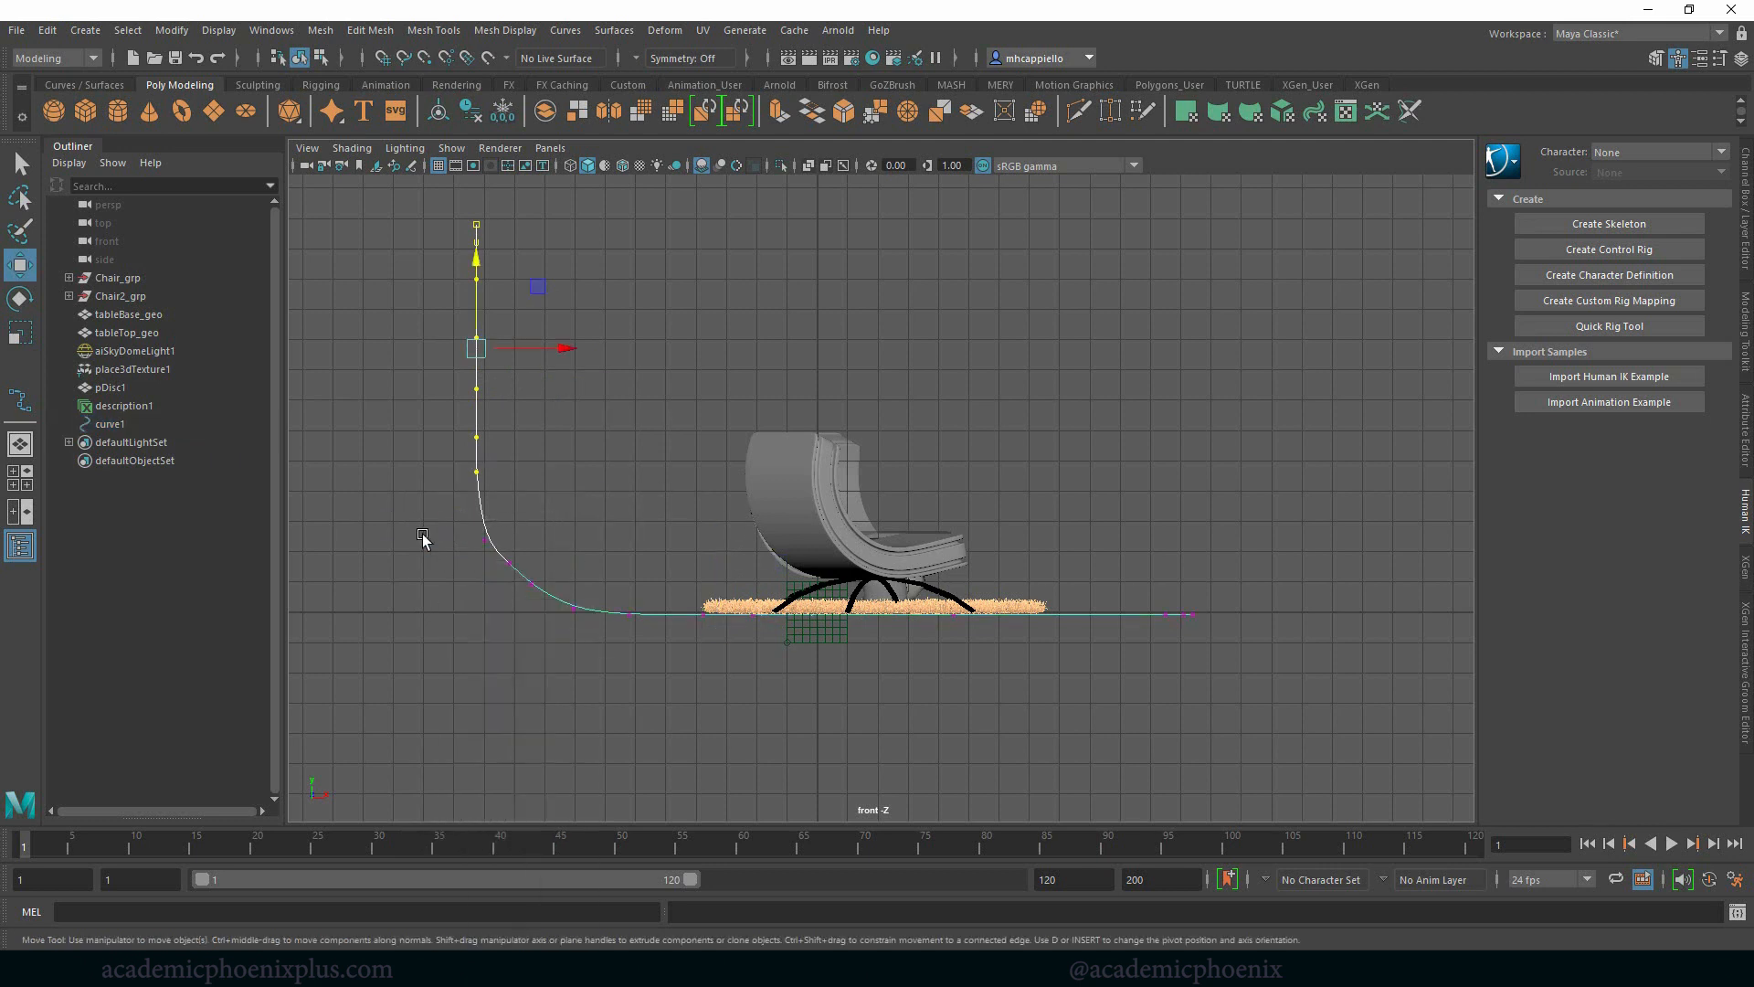
pyautogui.moveTo(512, 566); pyautogui.dragTo(517, 576)
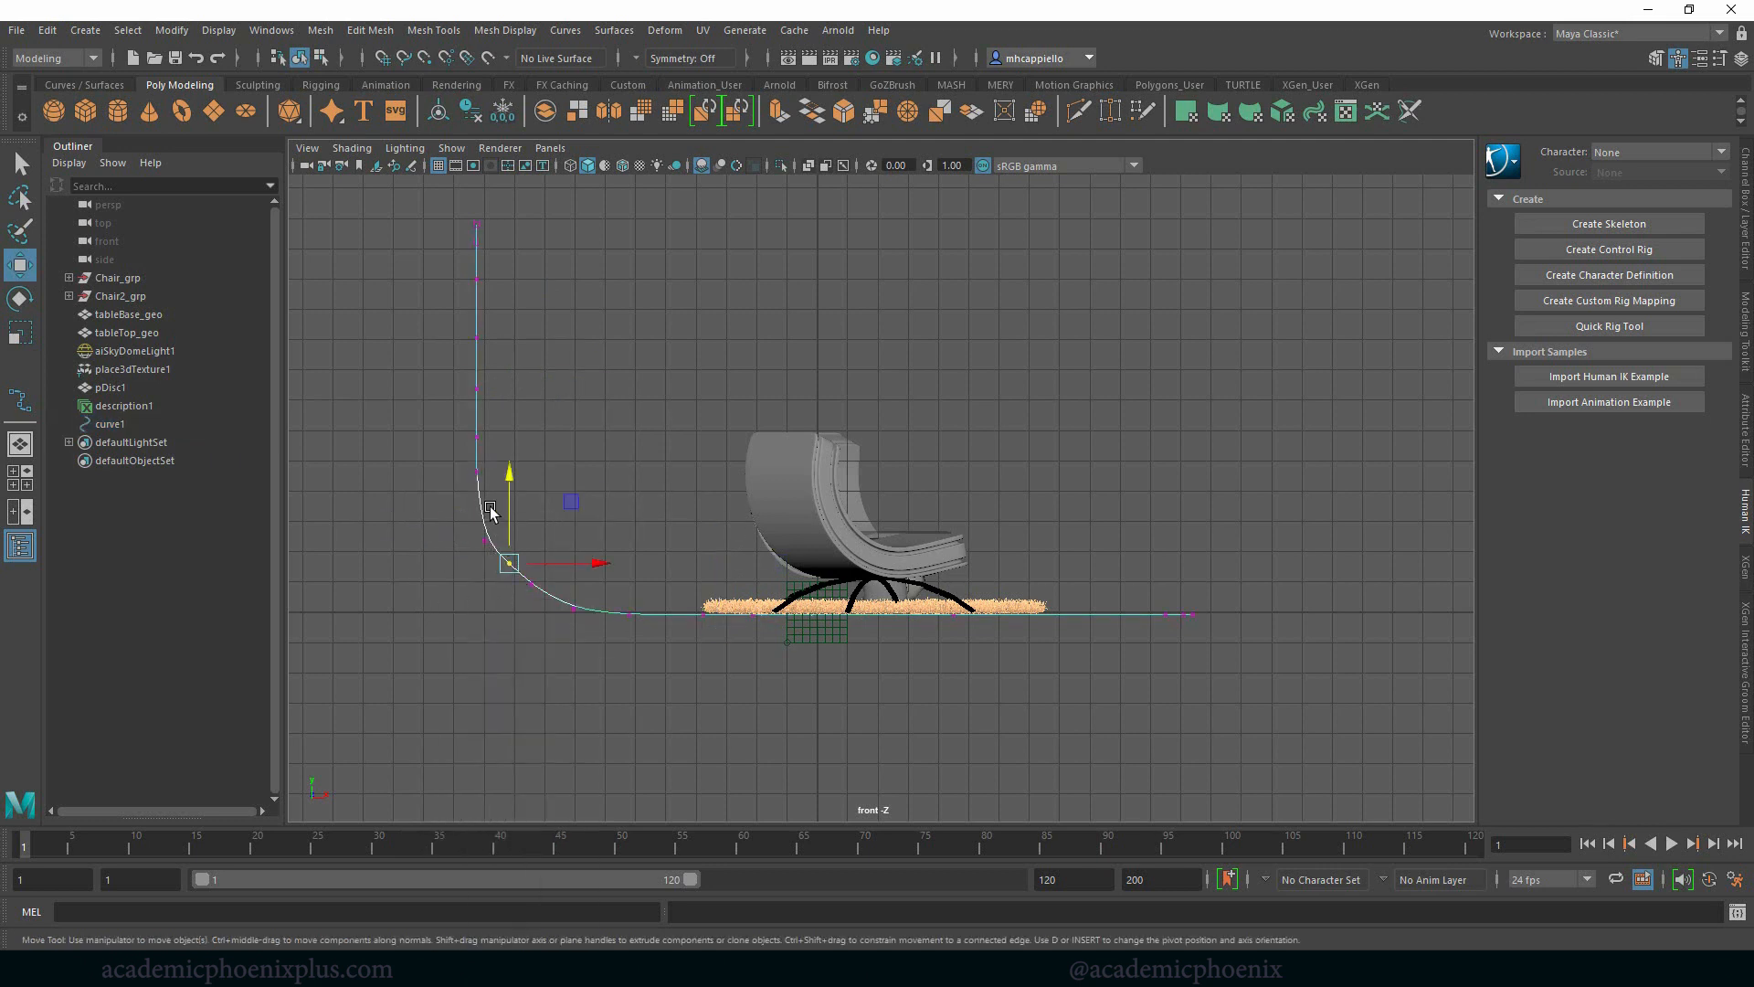
pyautogui.moveTo(492, 514); pyautogui.dragTo(510, 575, button='right')
pyautogui.click(507, 570)
pyautogui.moveTo(508, 569); pyautogui.dragTo(529, 592)
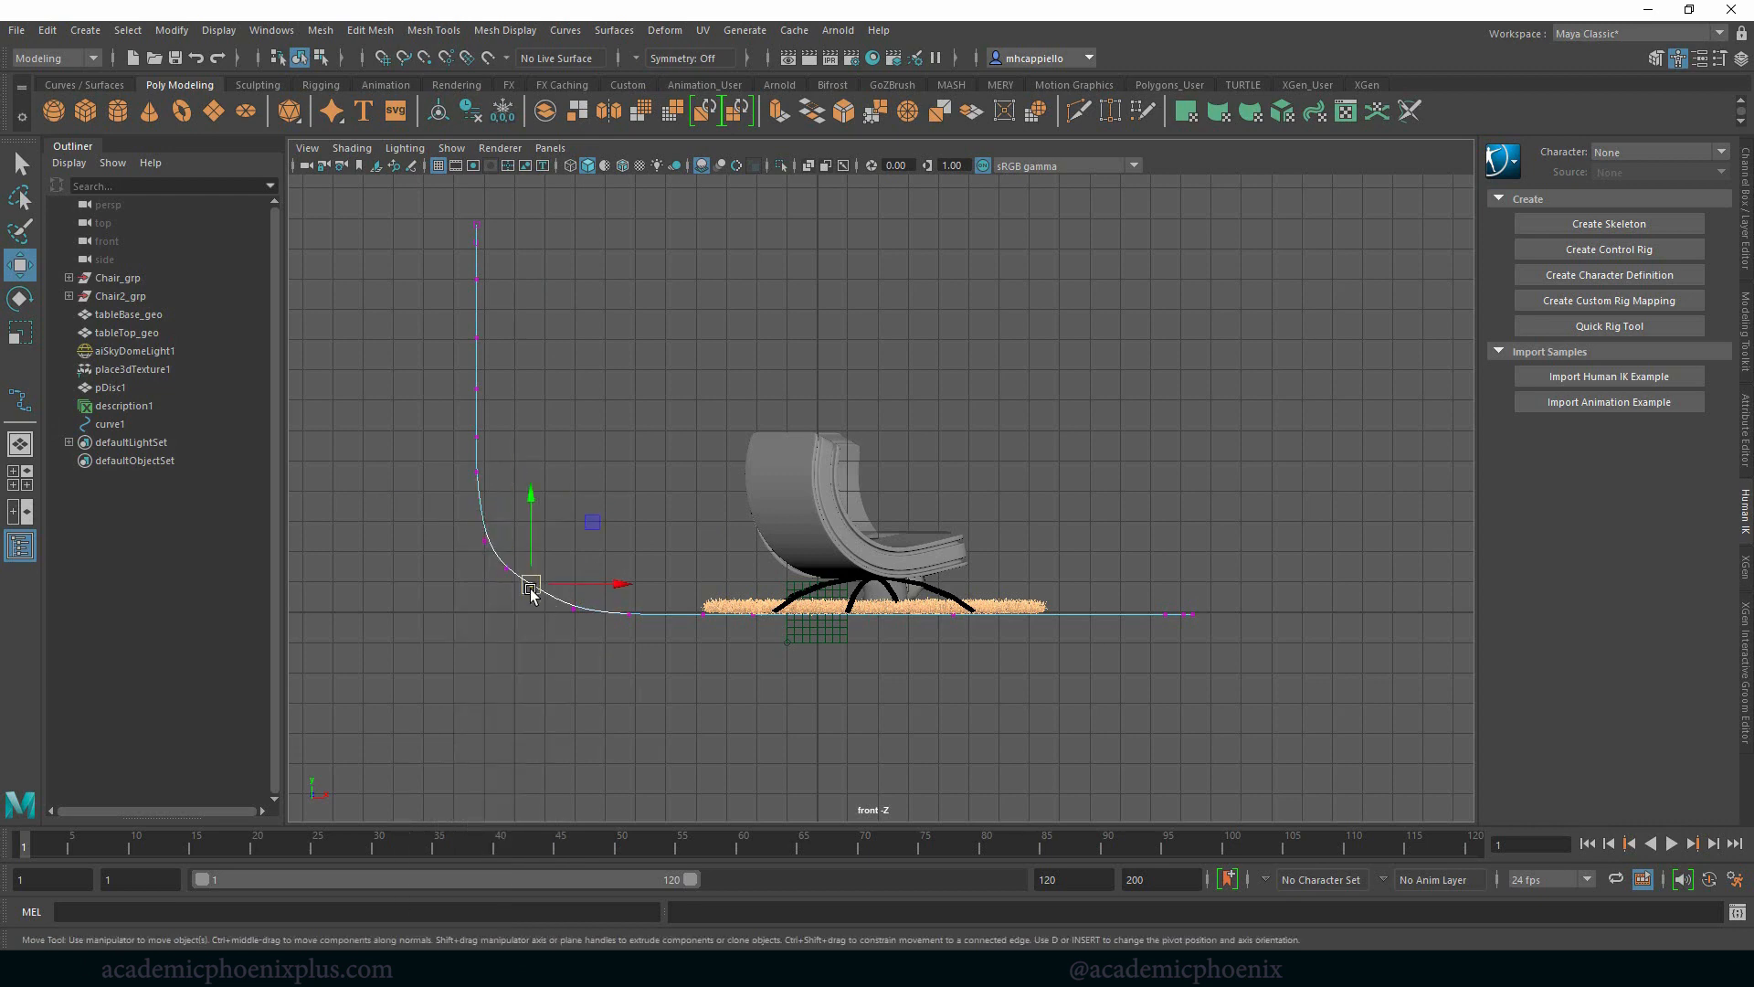
pyautogui.moveTo(502, 541); pyautogui.dragTo(494, 473, button='right')
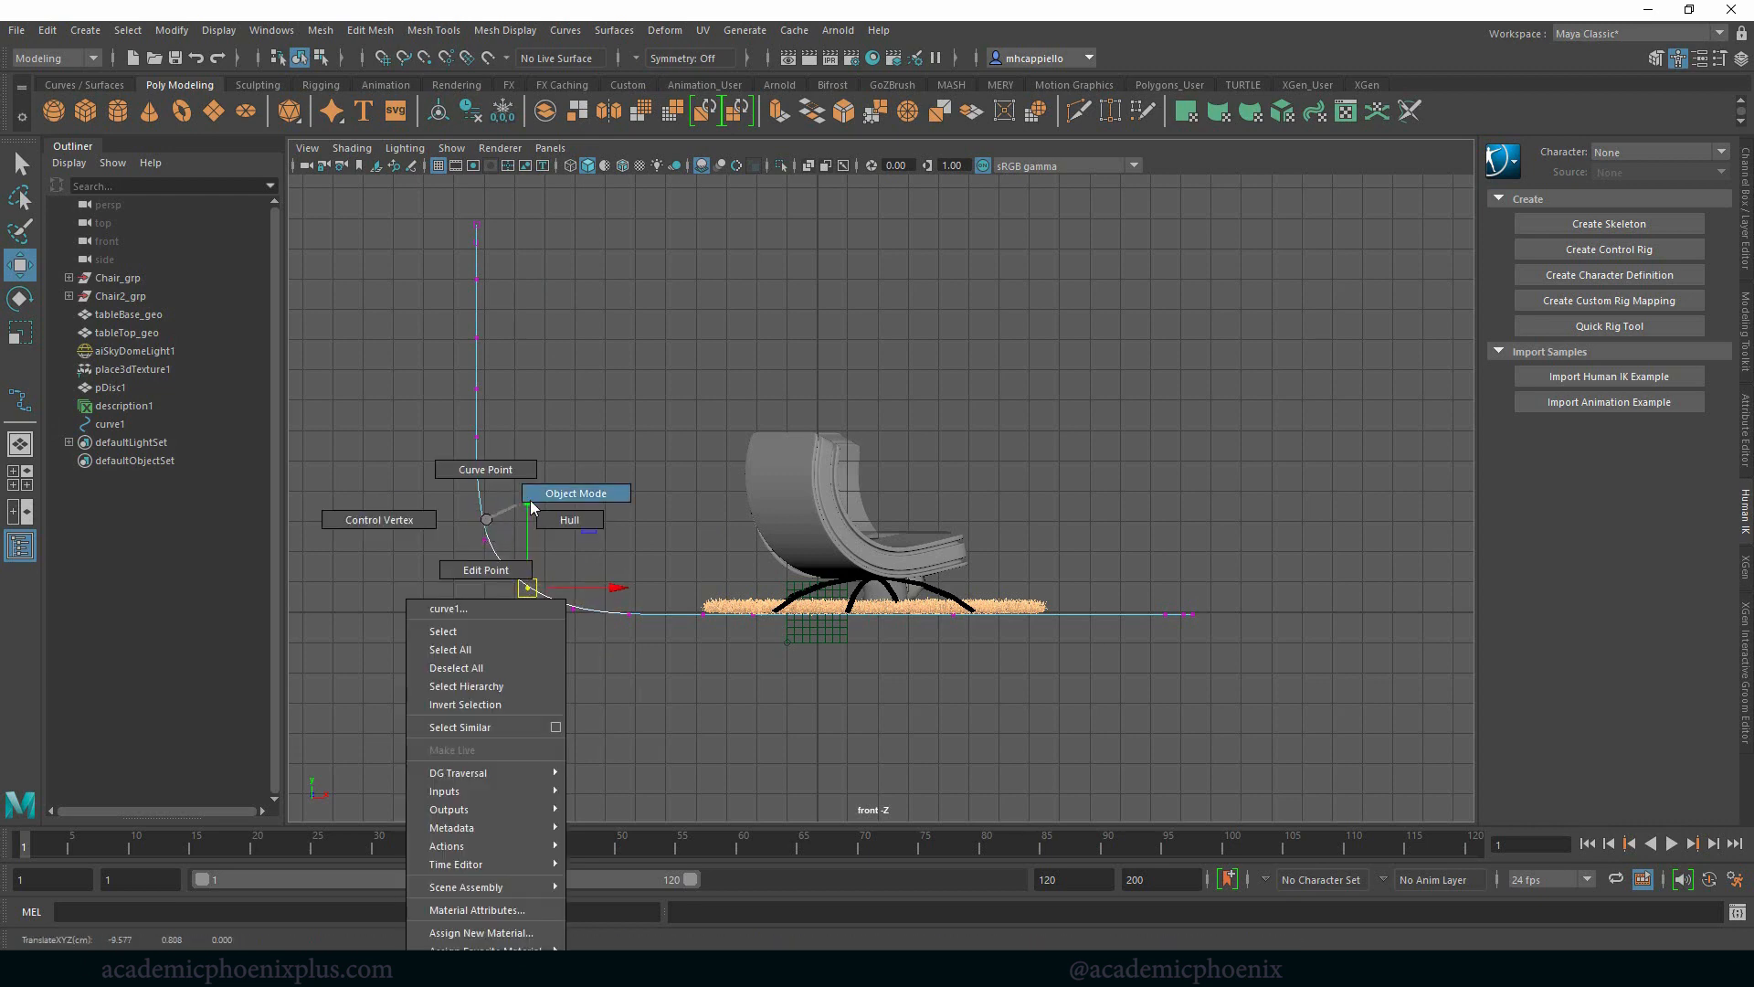
pyautogui.click(494, 533)
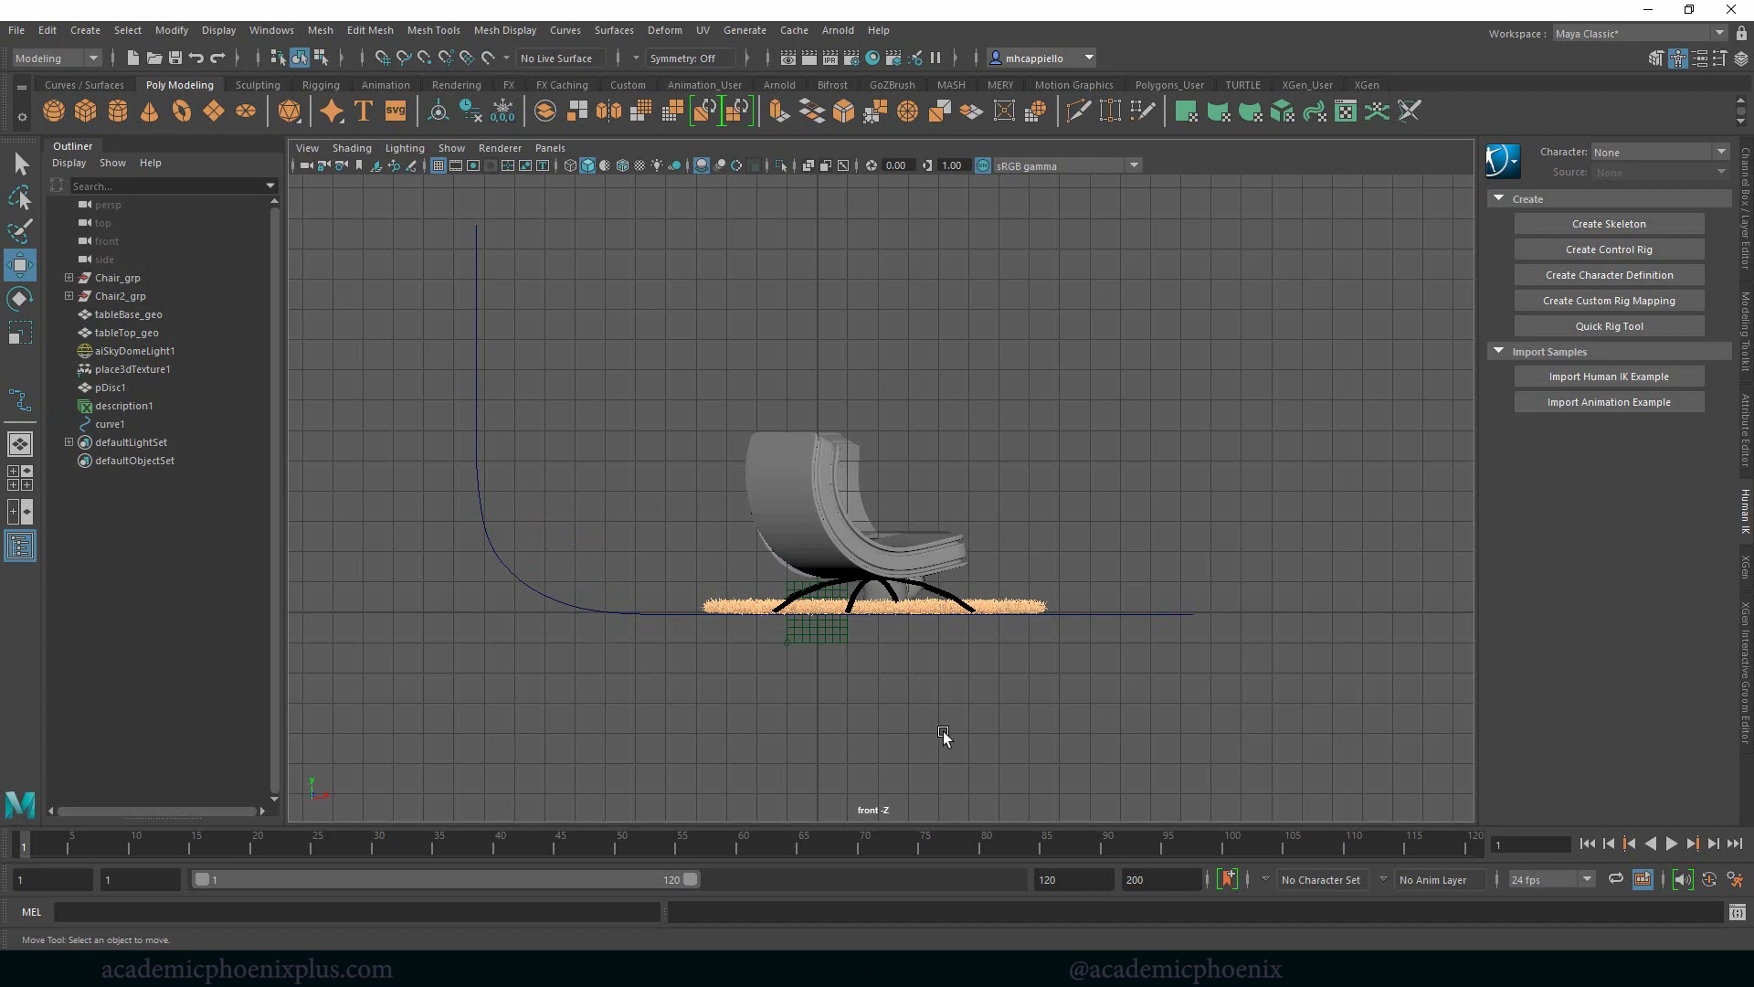
# Move curve1 left of the chairs and duplicate it (Ctrl+D) as curve2 on the right side.
pyautogui.press('space')
pyautogui.press('space')
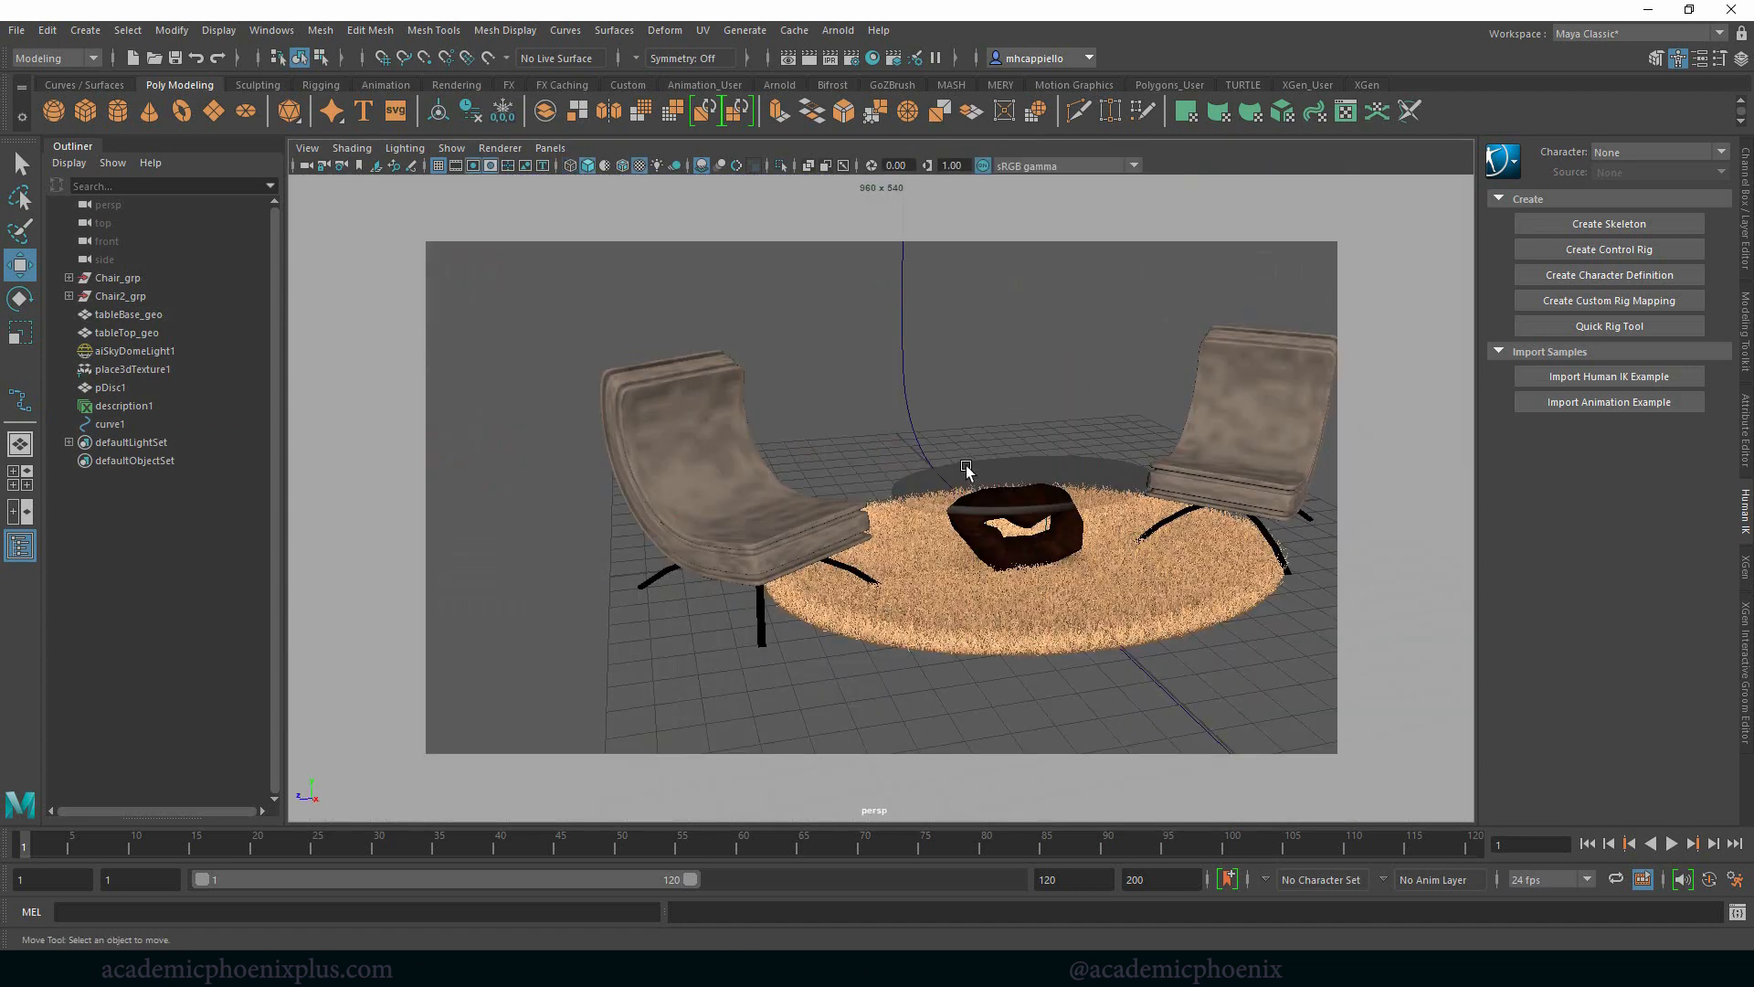
pyautogui.click(897, 437)
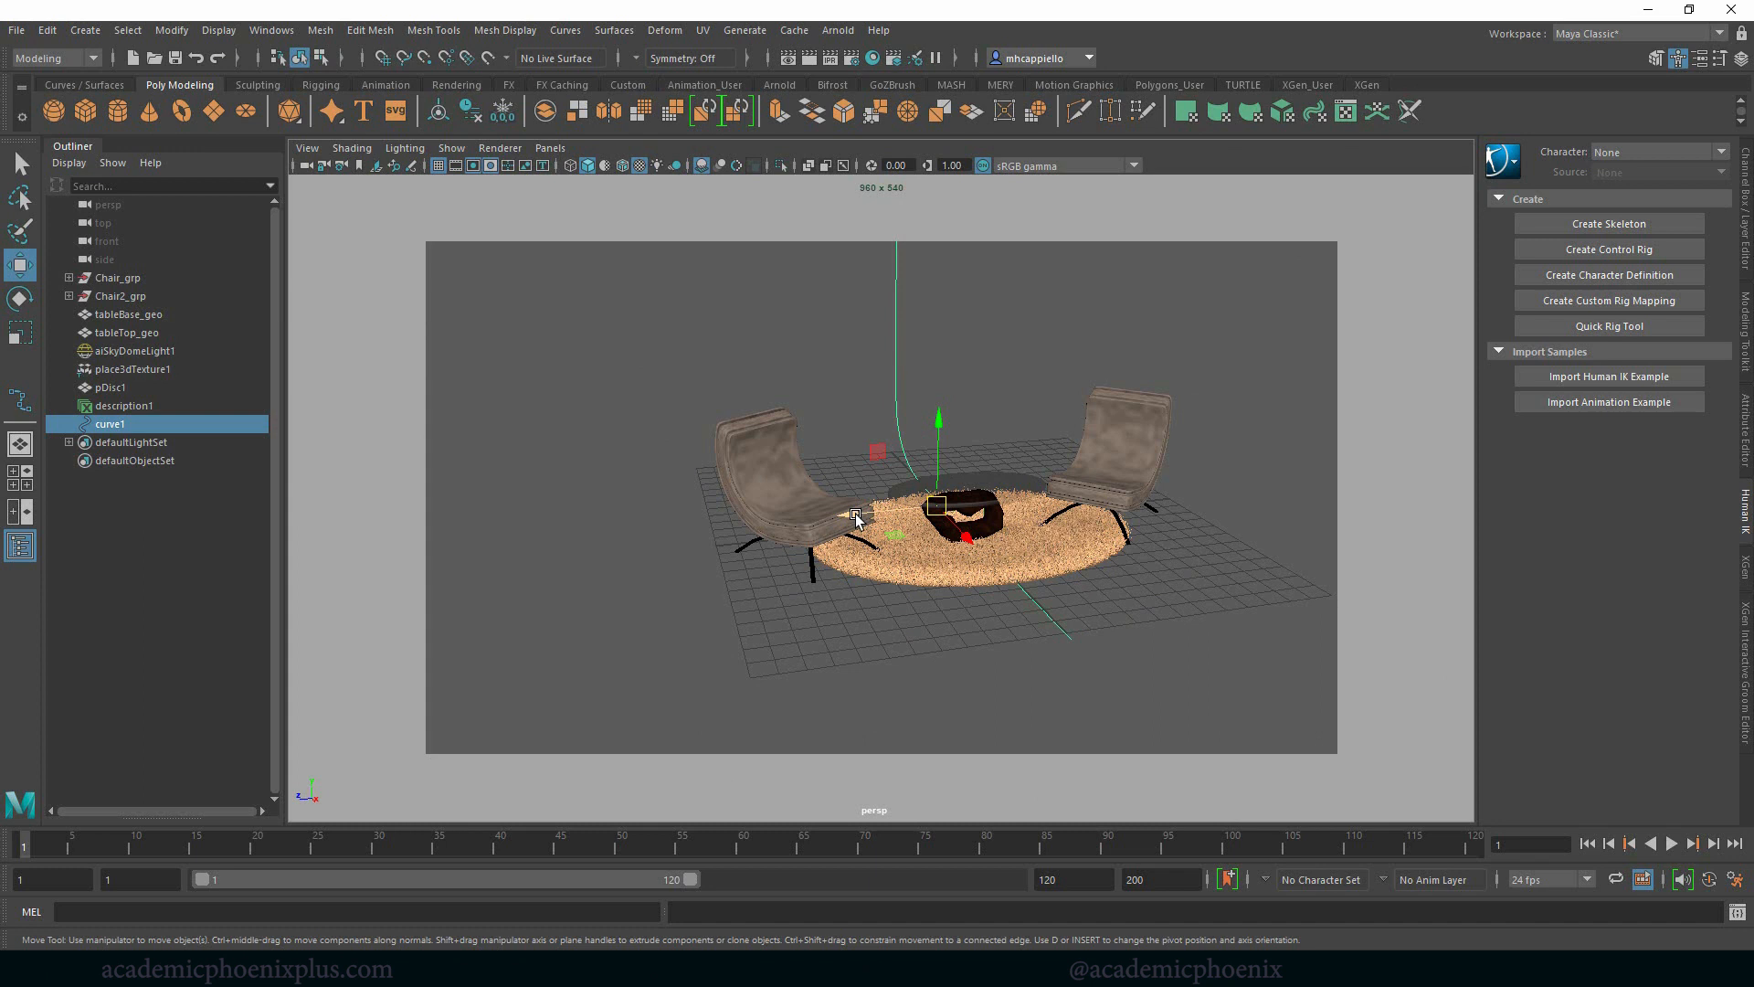
pyautogui.moveTo(858, 518)
pyautogui.mouseDown()
pyautogui.moveTo(533, 521)
pyautogui.moveTo(616, 549)
pyautogui.moveTo(1136, 549)
pyautogui.mouseUp()
pyautogui.hotkey('ctrl', 'd')
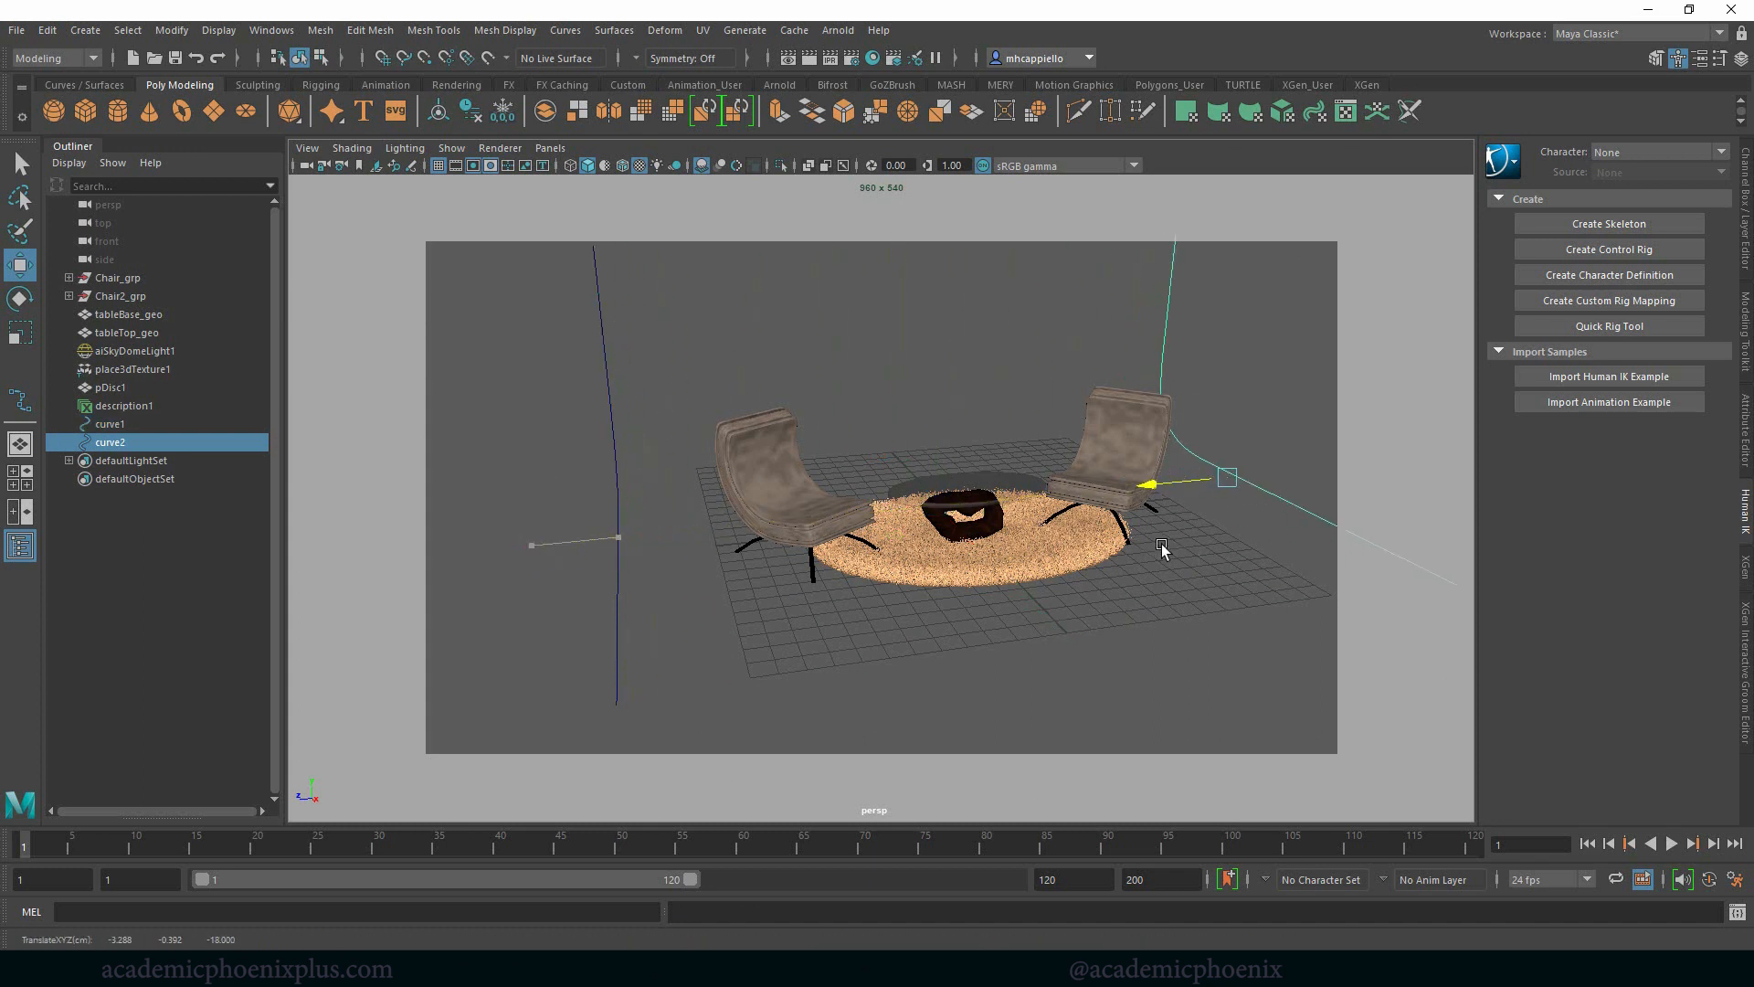
pyautogui.scroll(-3, 894, 604)
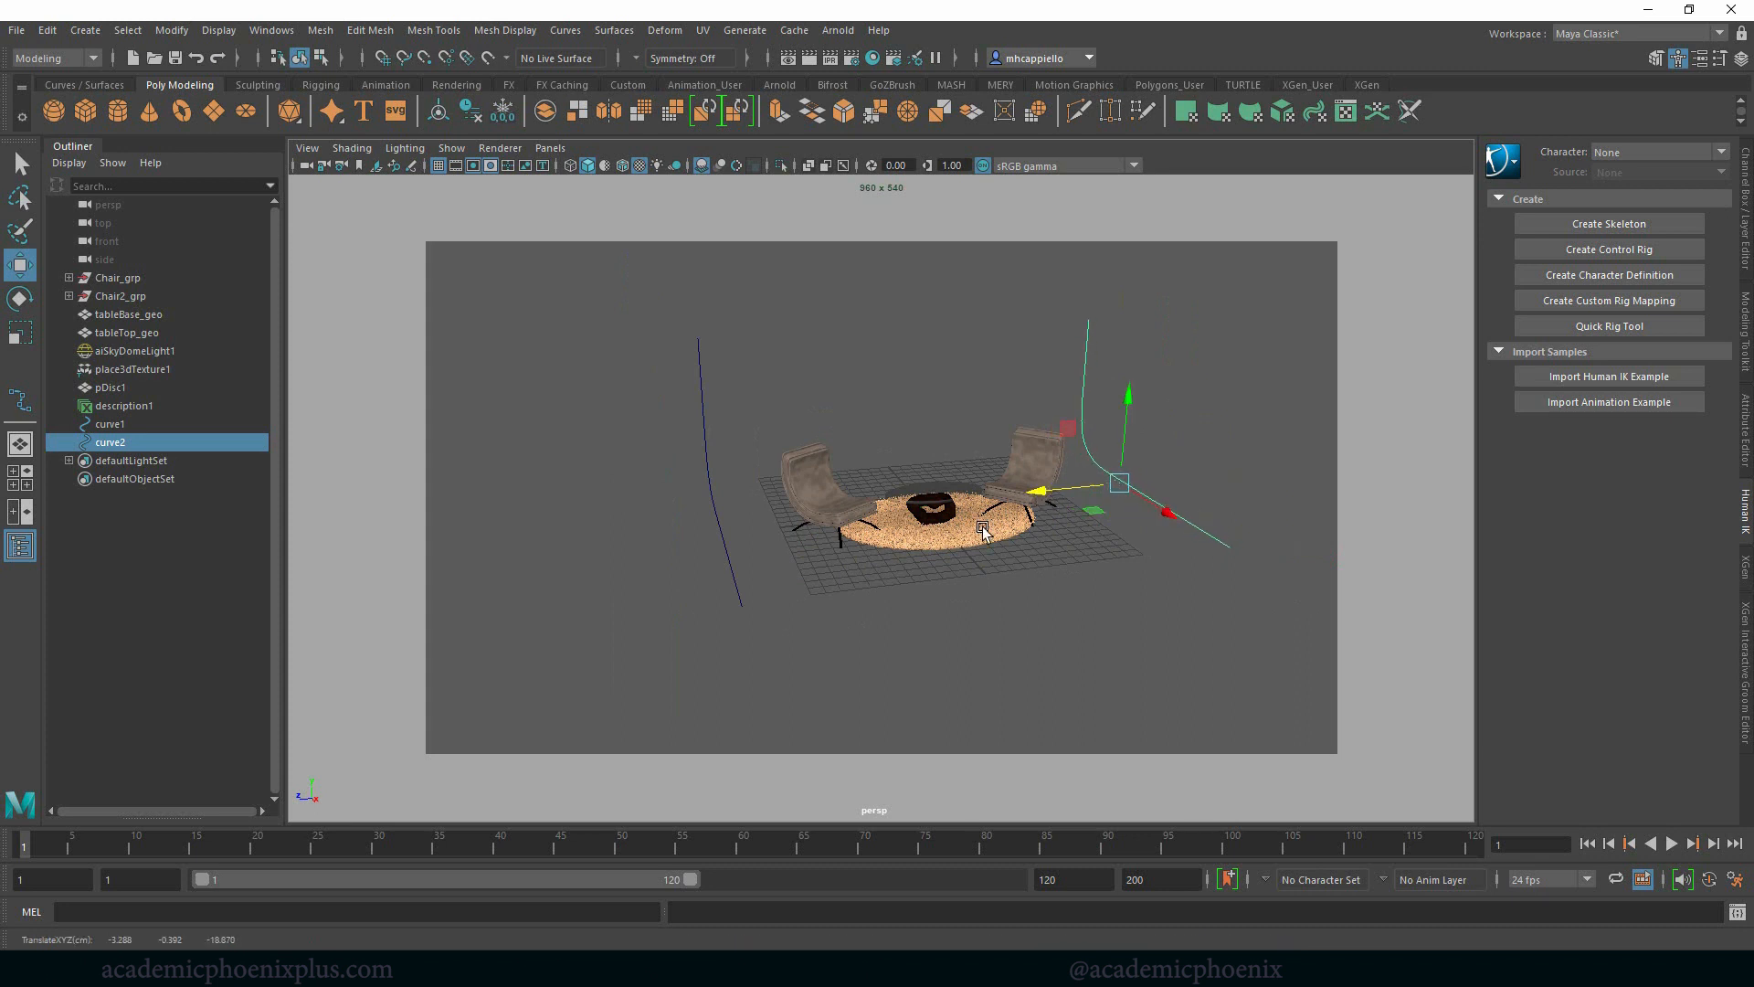
pyautogui.click(742, 587)
pyautogui.moveTo(671, 546); pyautogui.dragTo(652, 543)
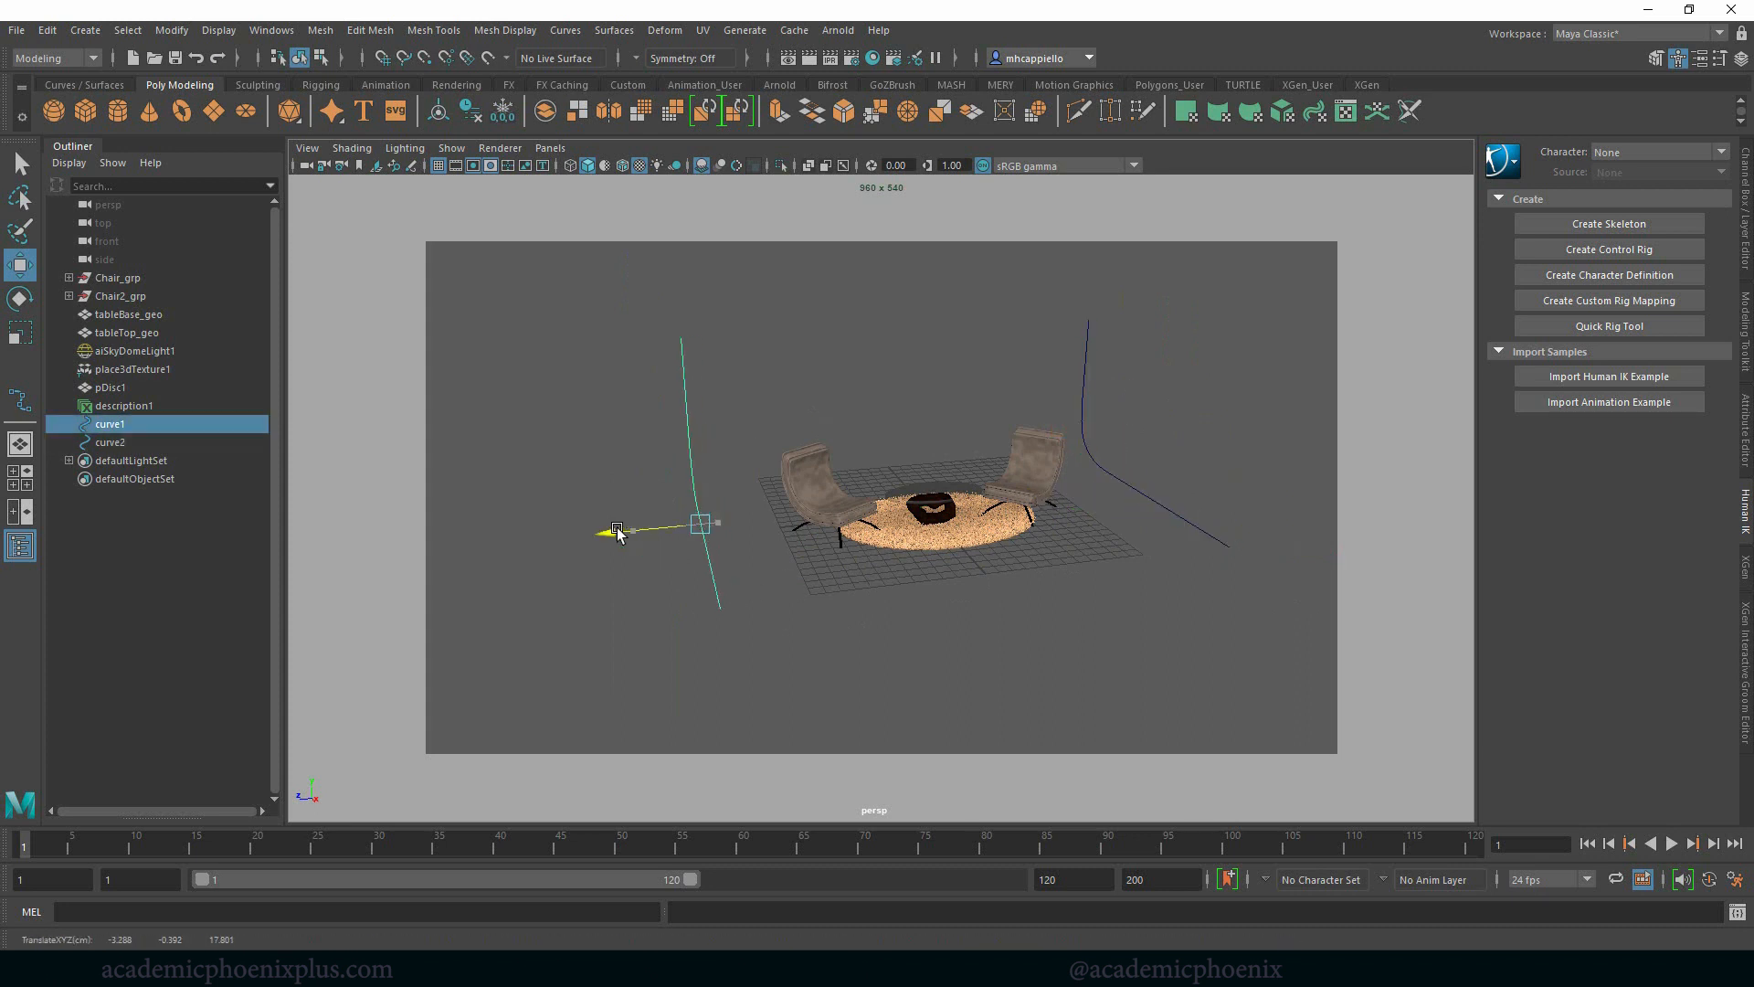
# Loft a surface between the two selected profile curves via Surfaces > Loft.
pyautogui.keyDown('shift'); pyautogui.click(1186, 525); pyautogui.keyUp('shift')
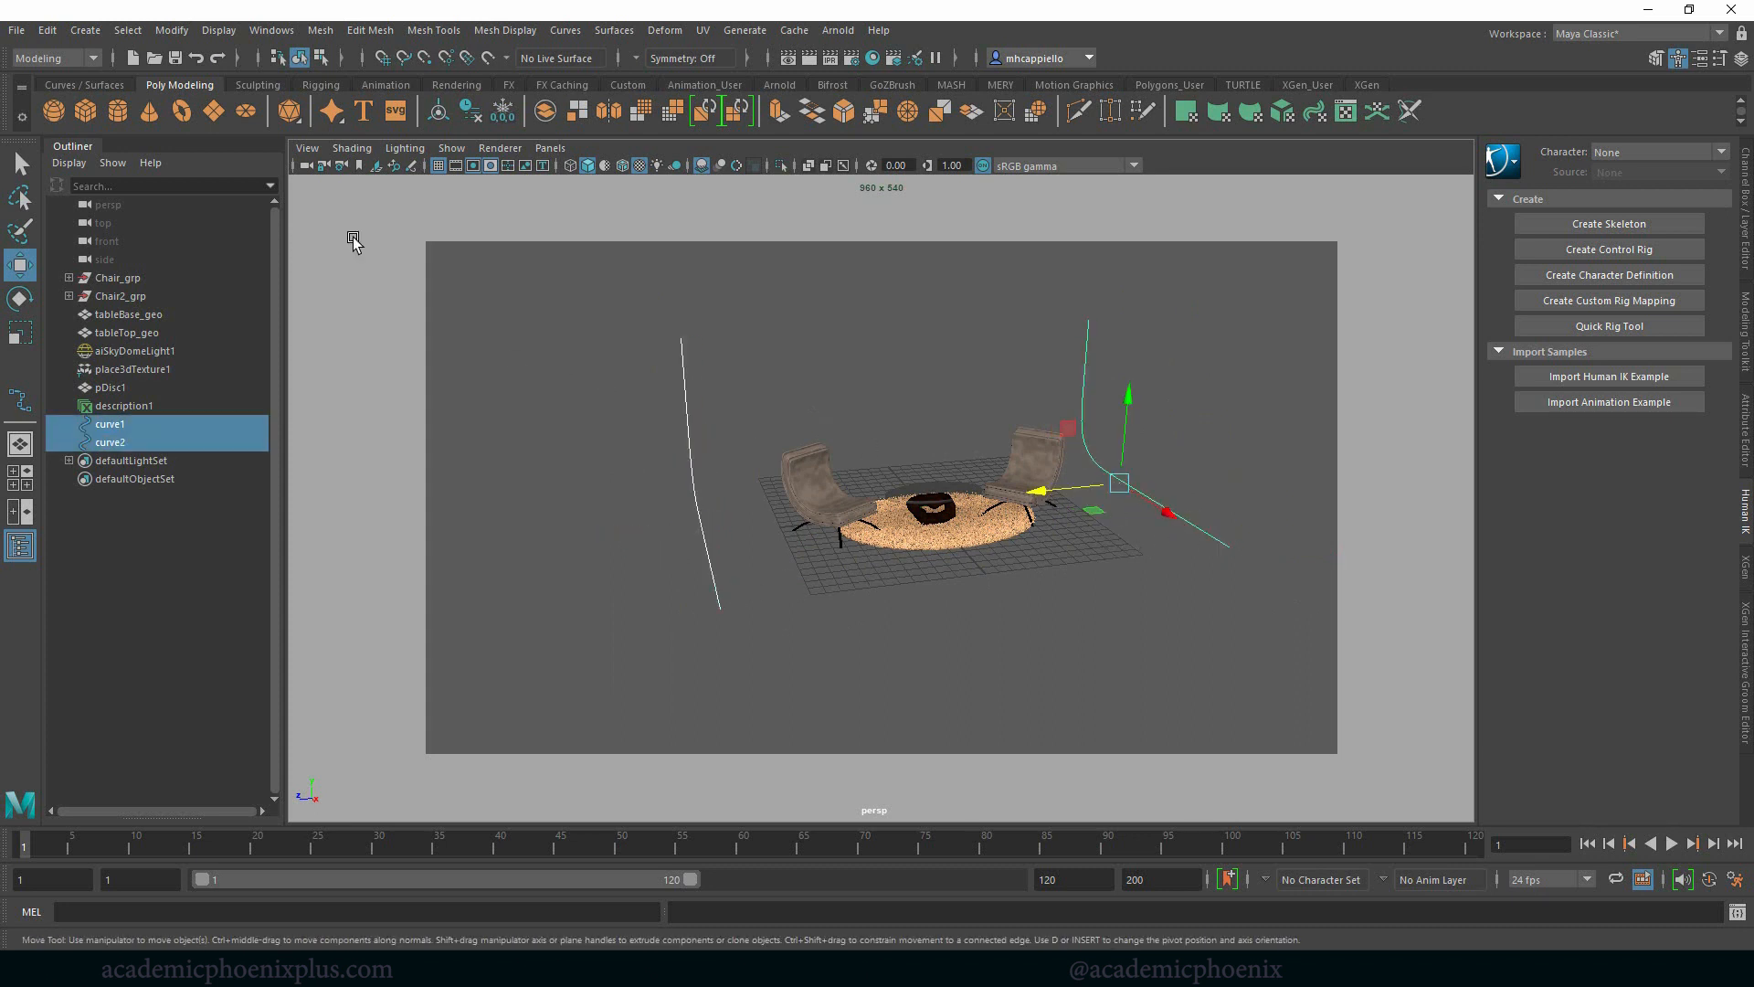
pyautogui.click(103, 84)
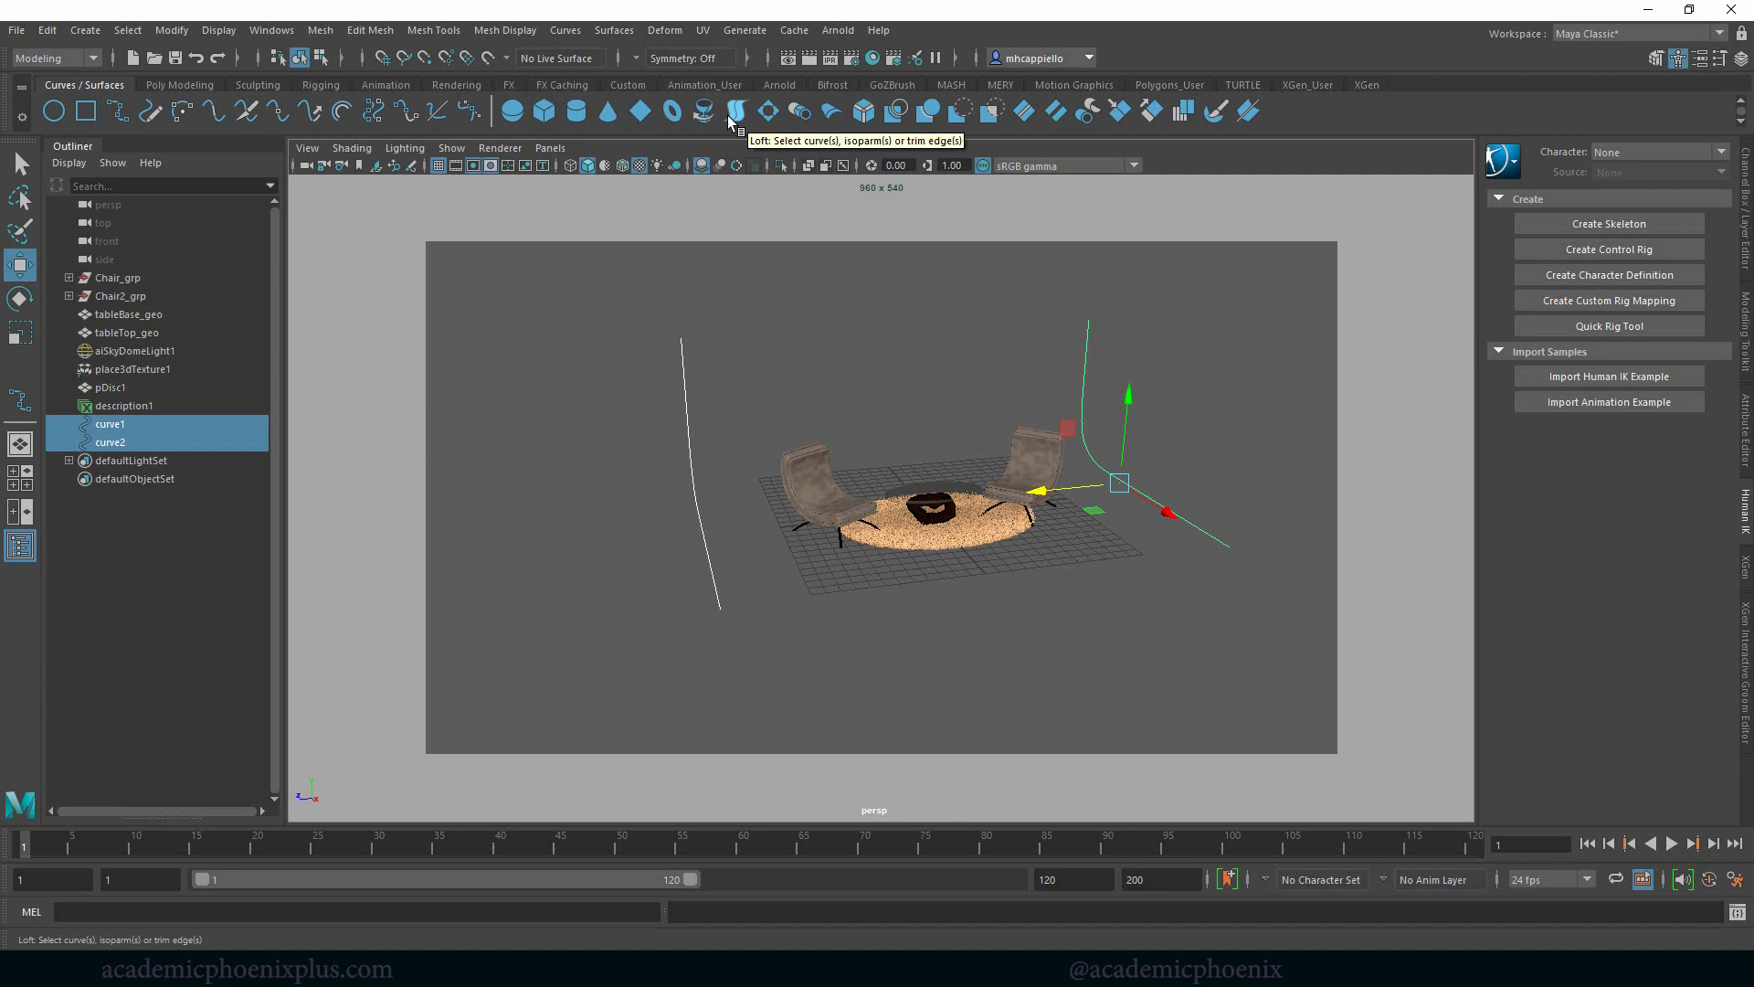
pyautogui.click(614, 30)
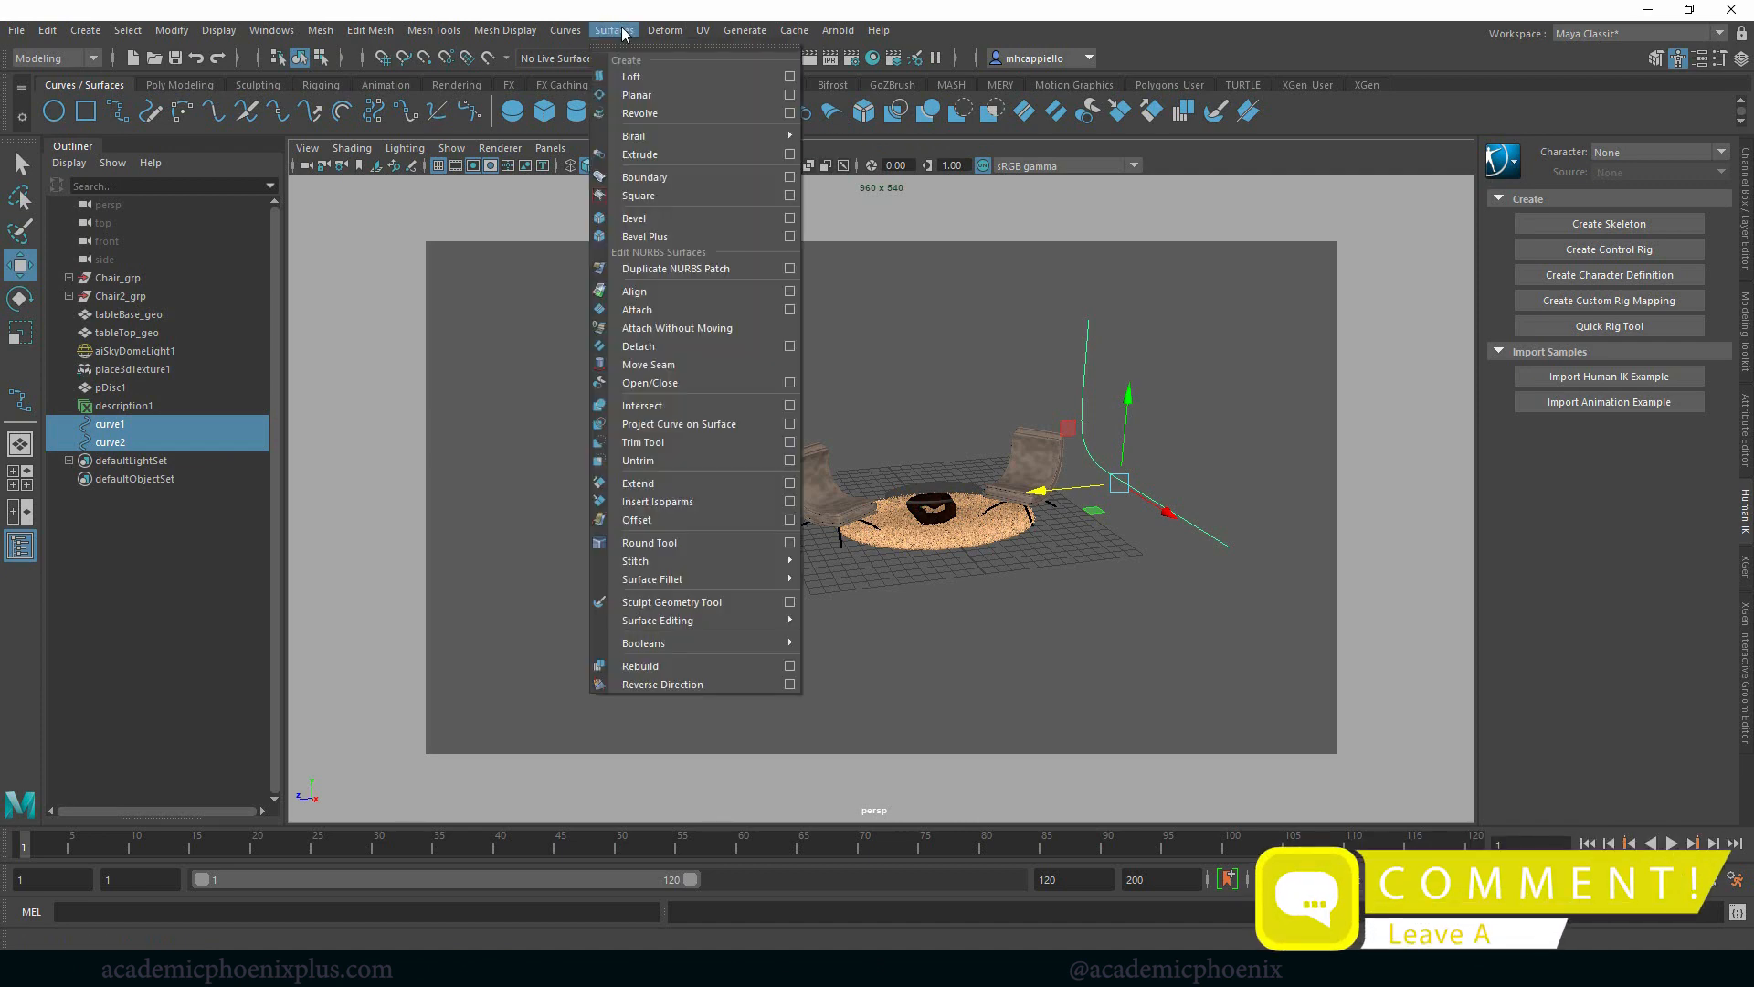
pyautogui.click(634, 76)
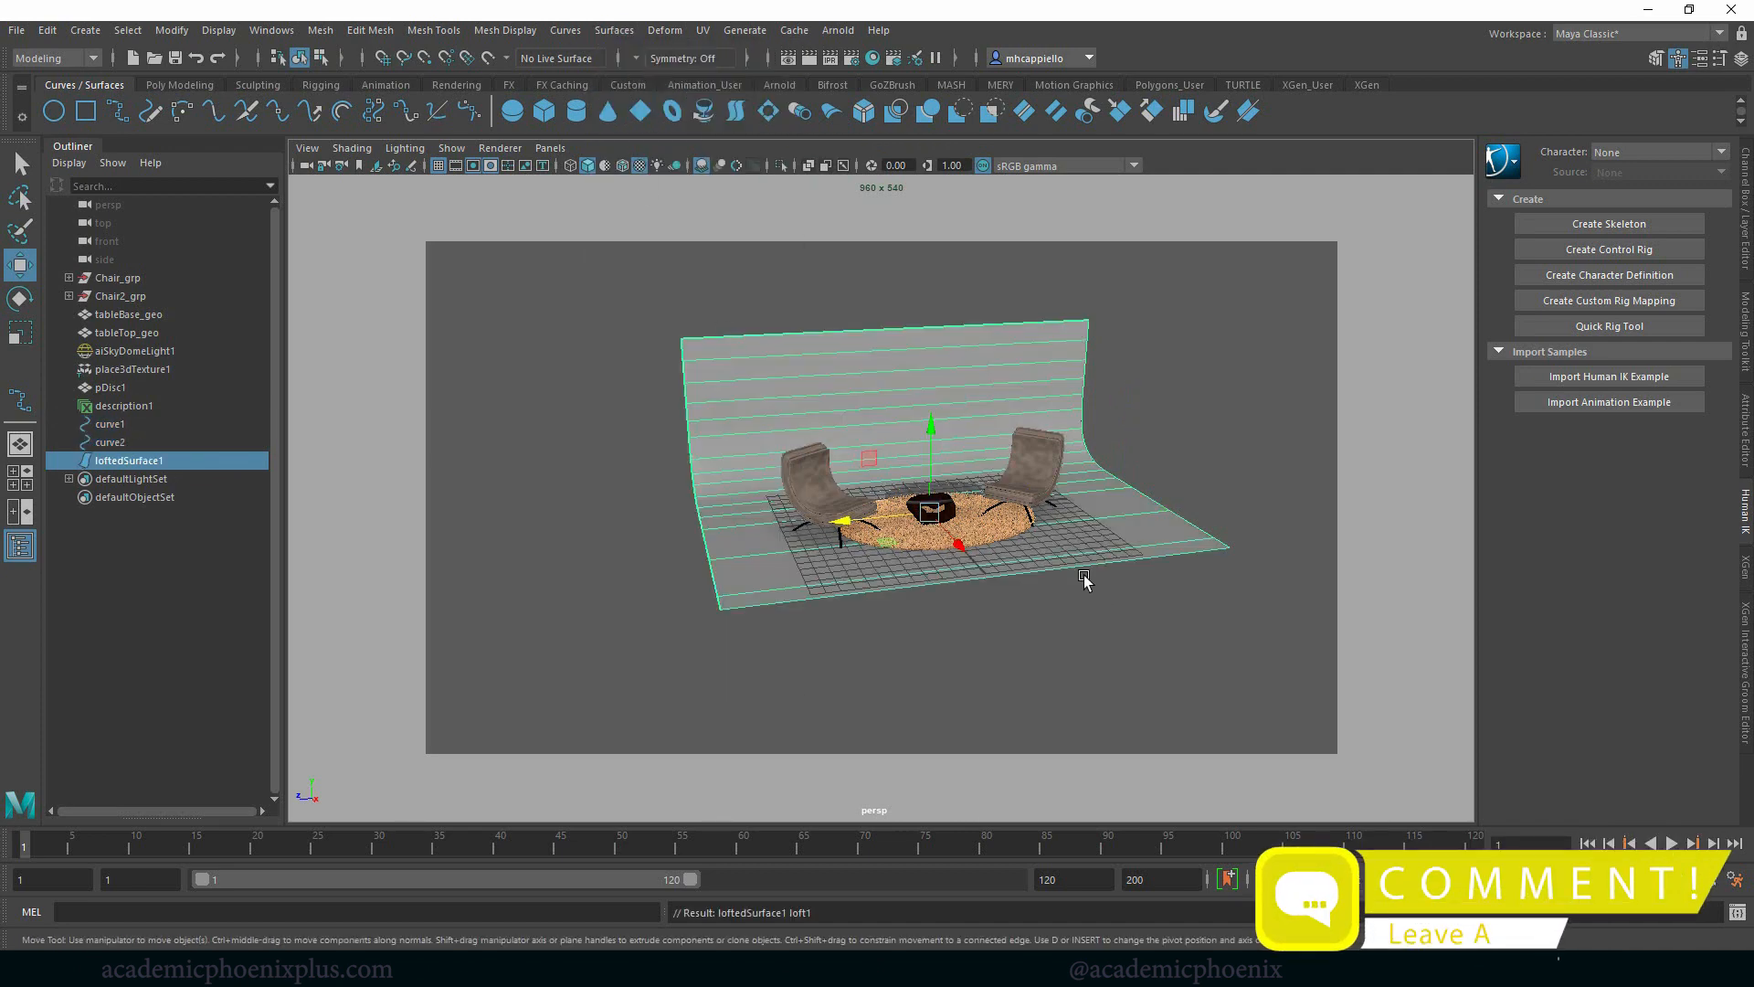
# Enlarge the lofted surface and move it right into a curved backdrop behind the set.
pyautogui.moveTo(850, 553)
pyautogui.keyDown('alt'); pyautogui.mouseDown()
pyautogui.moveTo(920, 583)
pyautogui.moveTo(966, 551)
pyautogui.mouseUp(); pyautogui.keyUp('alt')
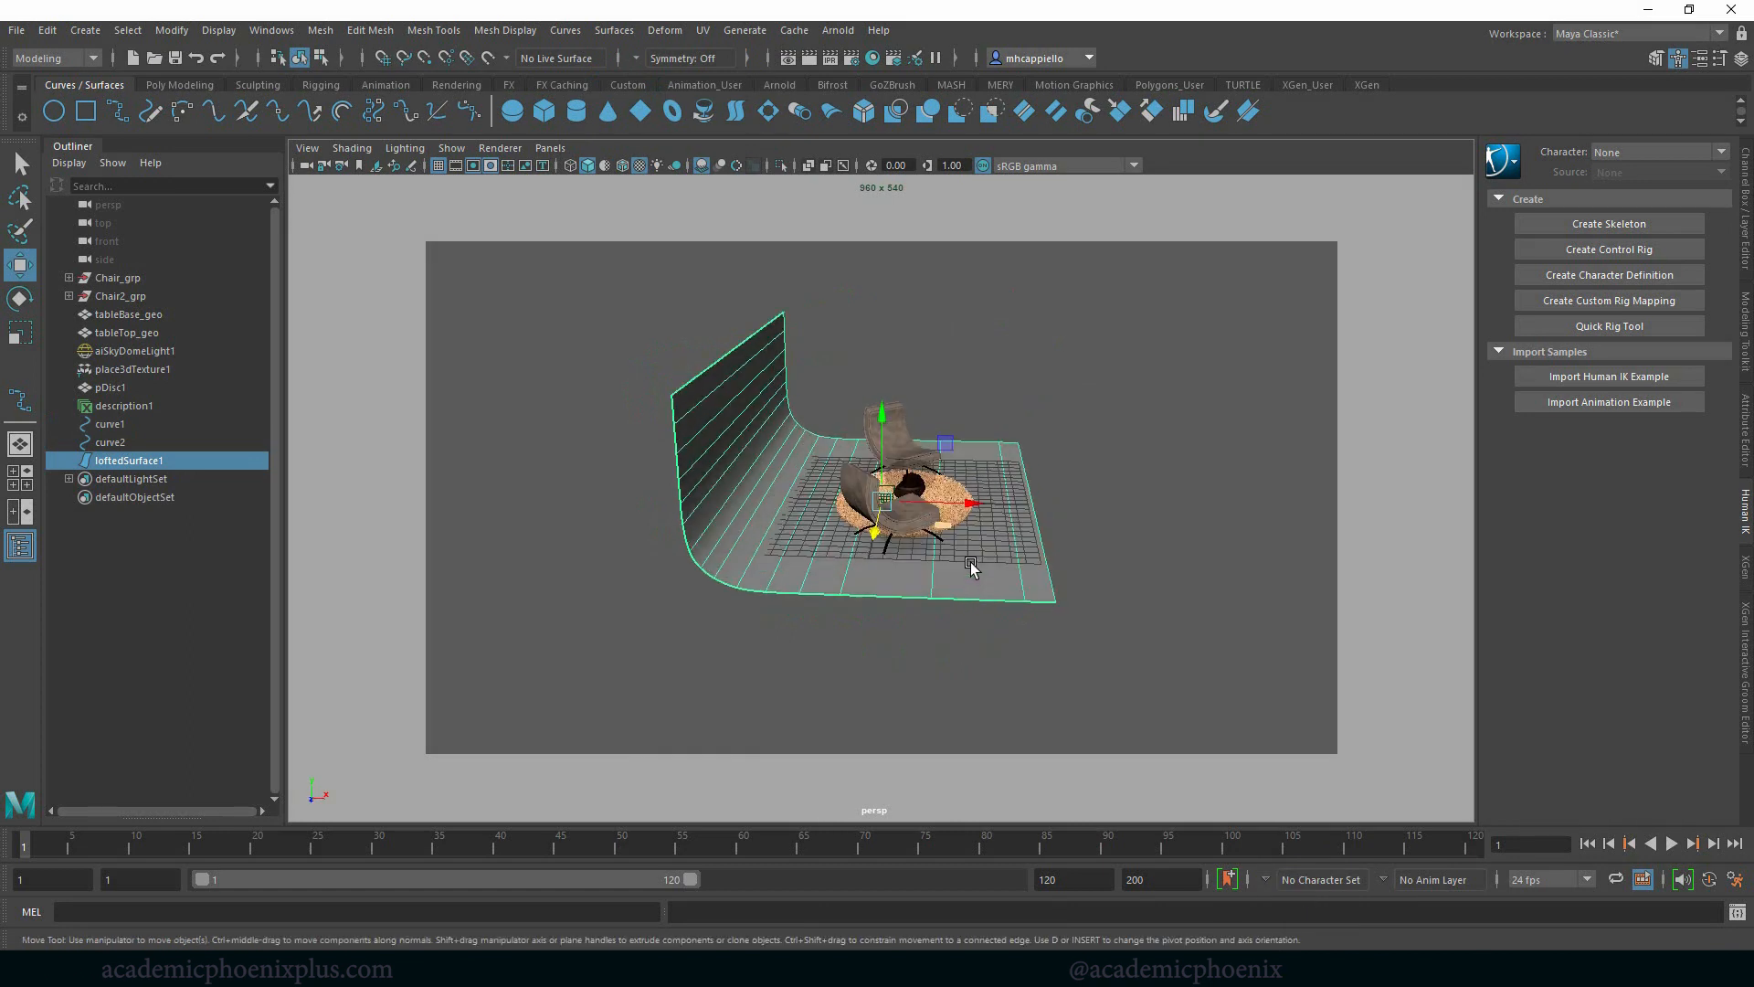
pyautogui.press('r')
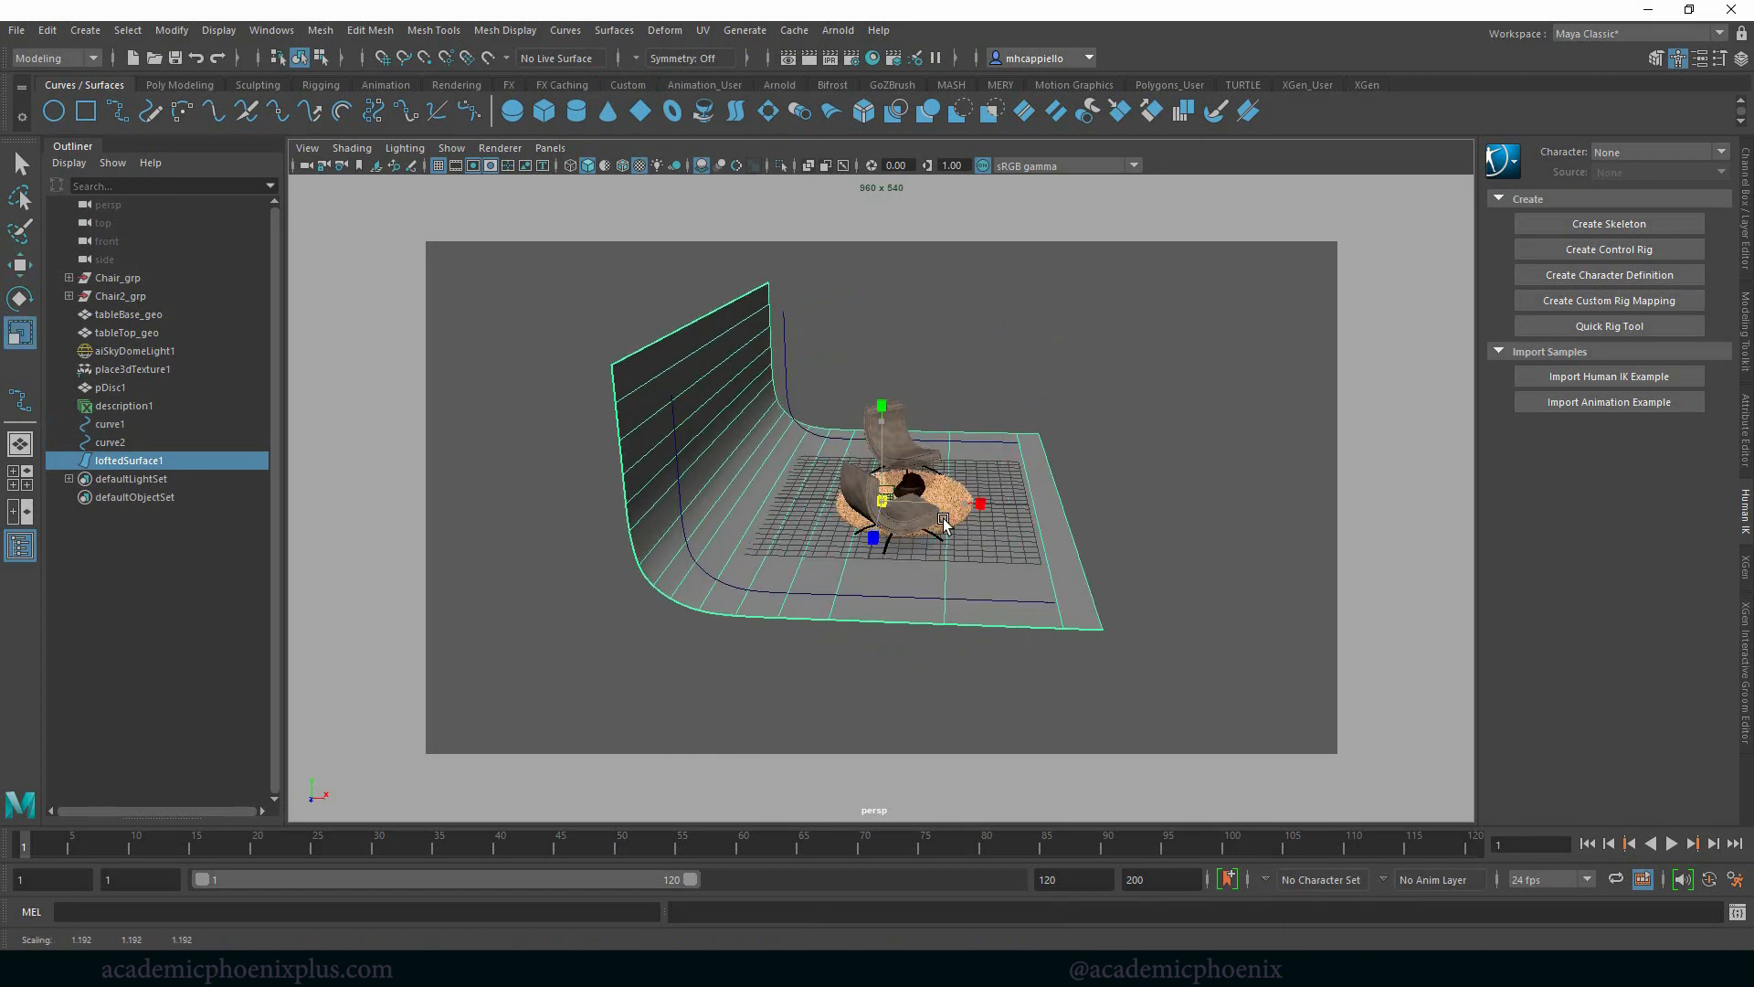
pyautogui.moveTo(944, 521); pyautogui.dragTo(952, 516, button='middle')
pyautogui.press('w')
pyautogui.moveTo(952, 518); pyautogui.dragTo(1059, 520)
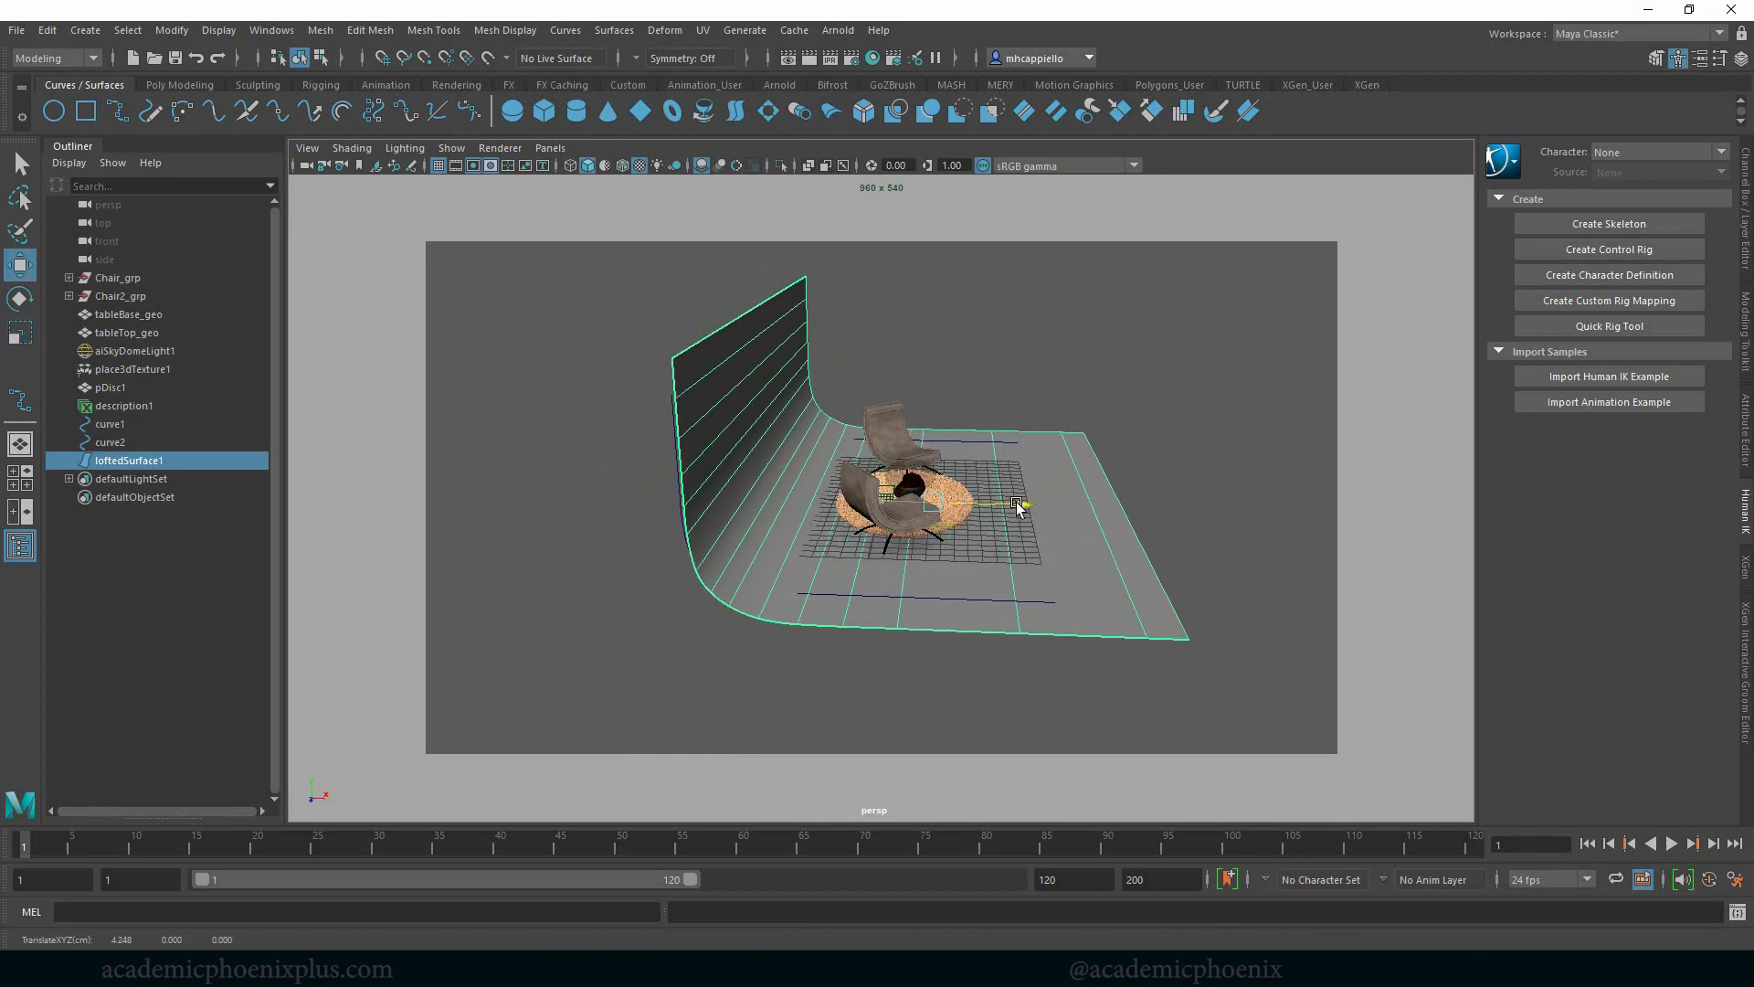
pyautogui.rightClick(1060, 528)
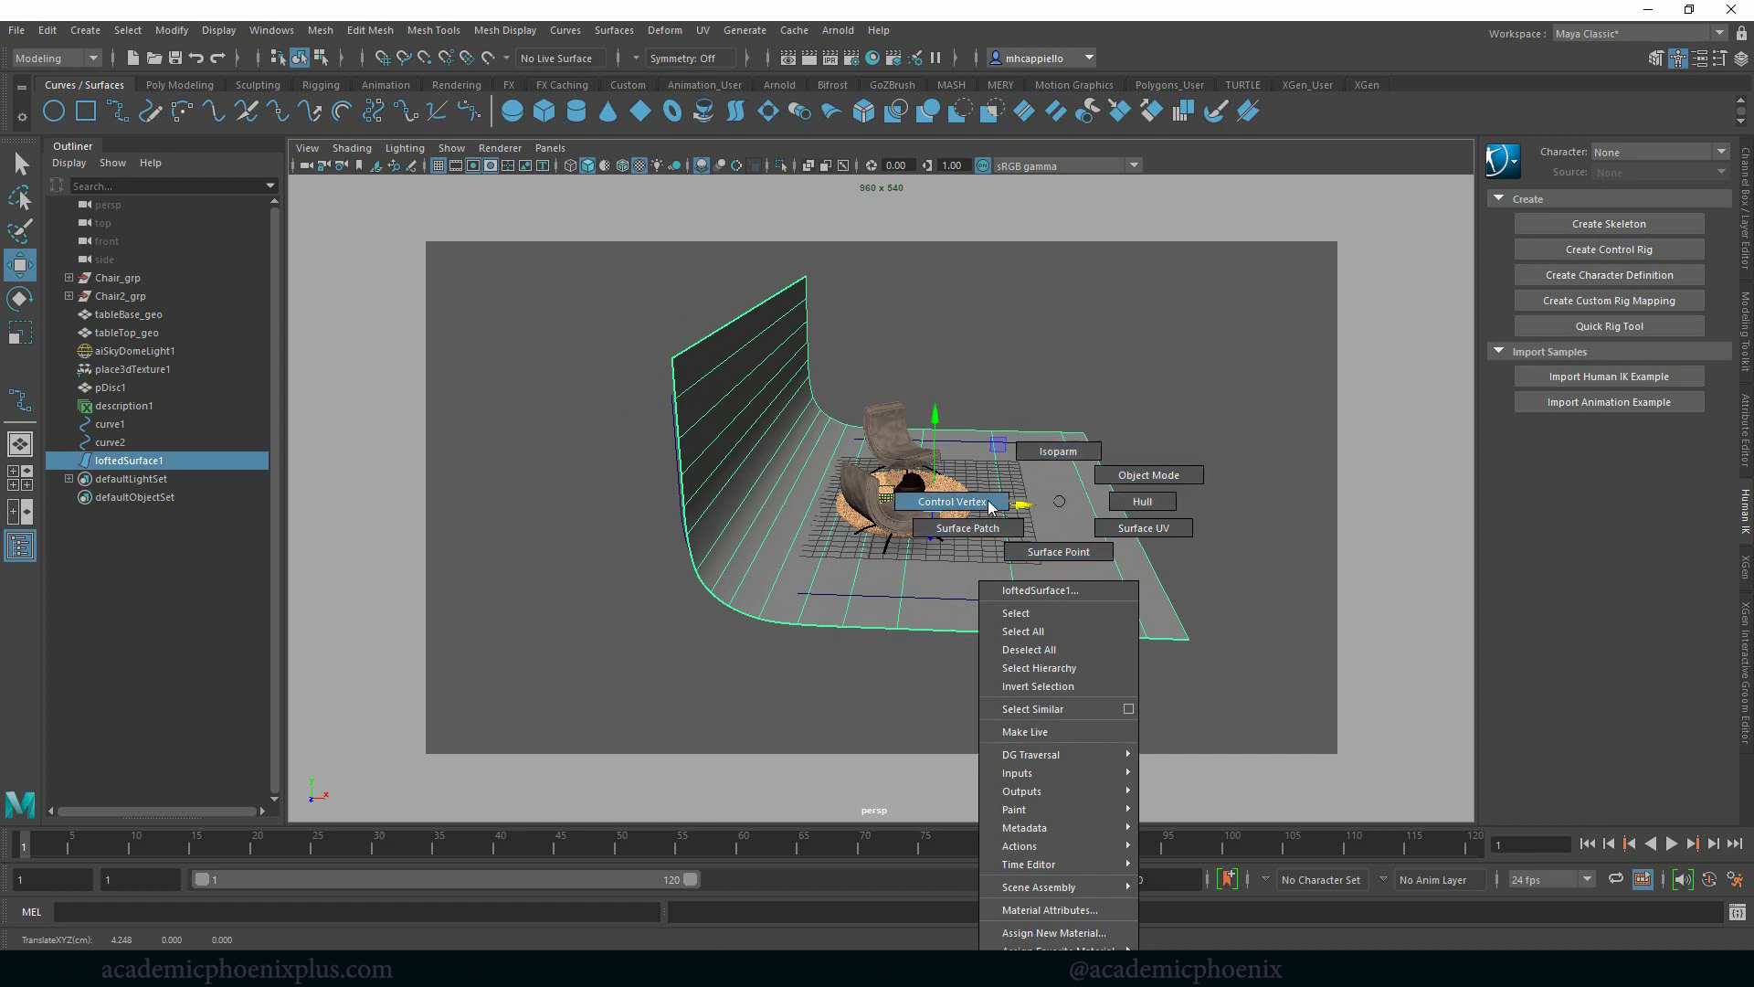
pyautogui.click(1062, 511)
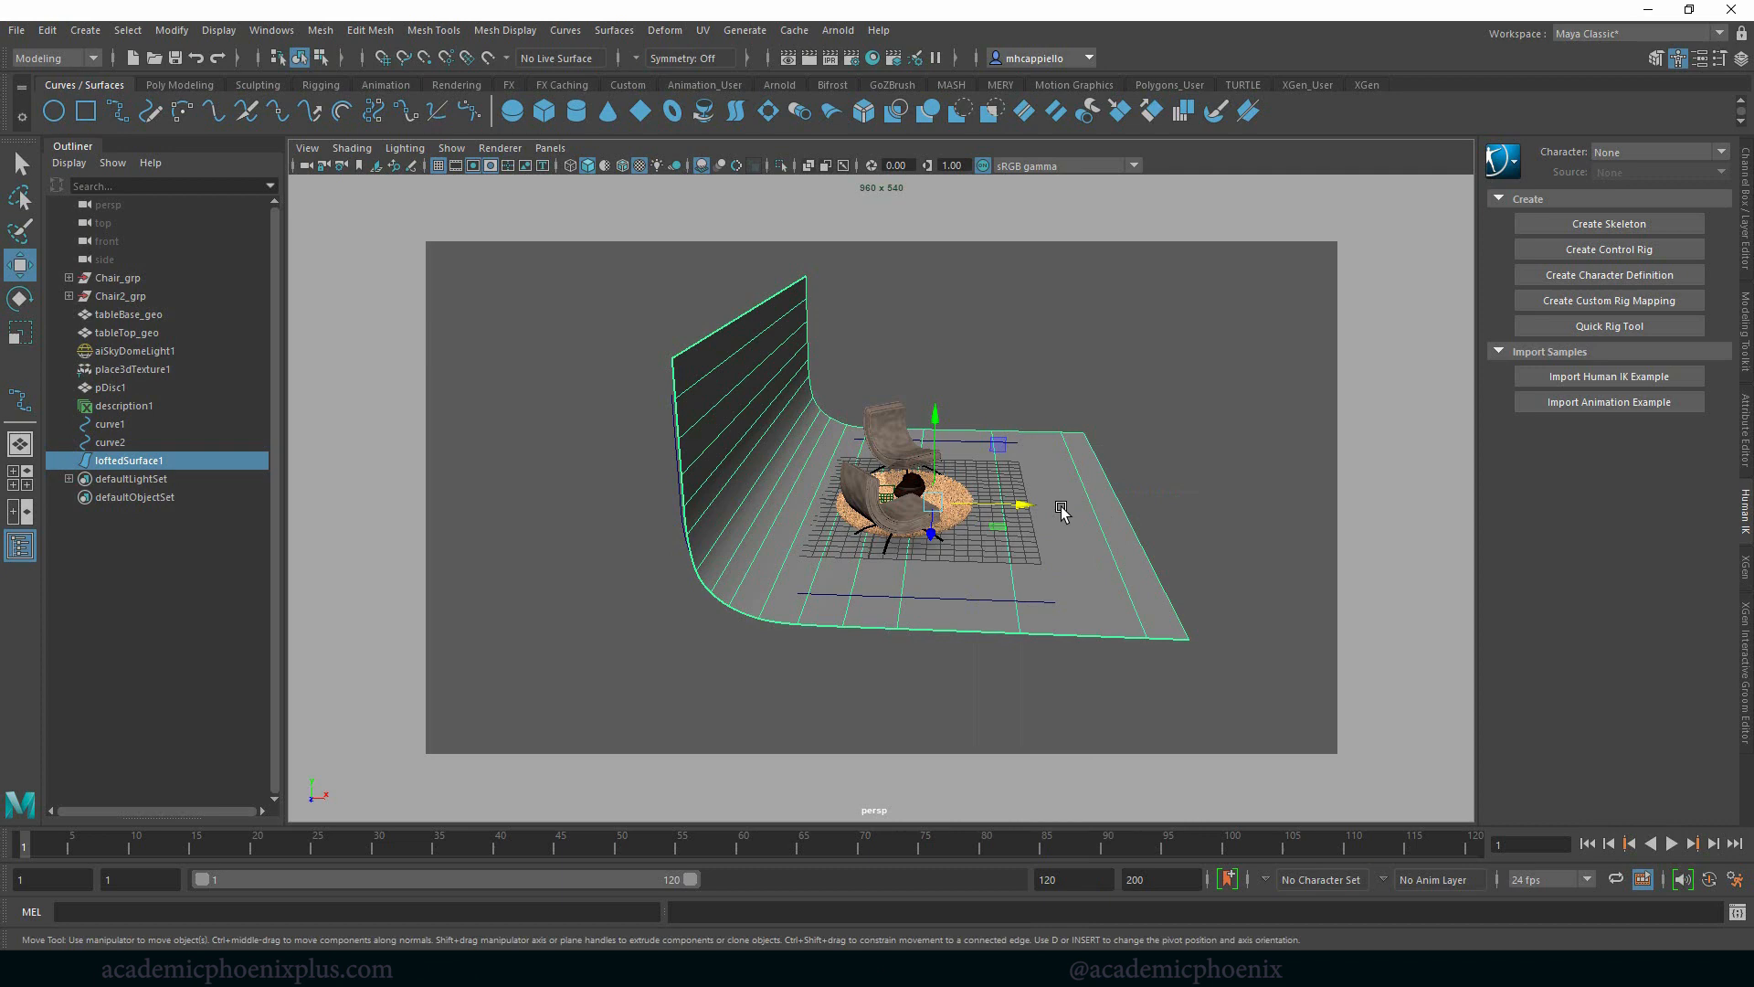
pyautogui.keyDown('alt'); pyautogui.moveTo(1105, 507); pyautogui.dragTo(848, 542); pyautogui.keyUp('alt')
pyautogui.press('r')
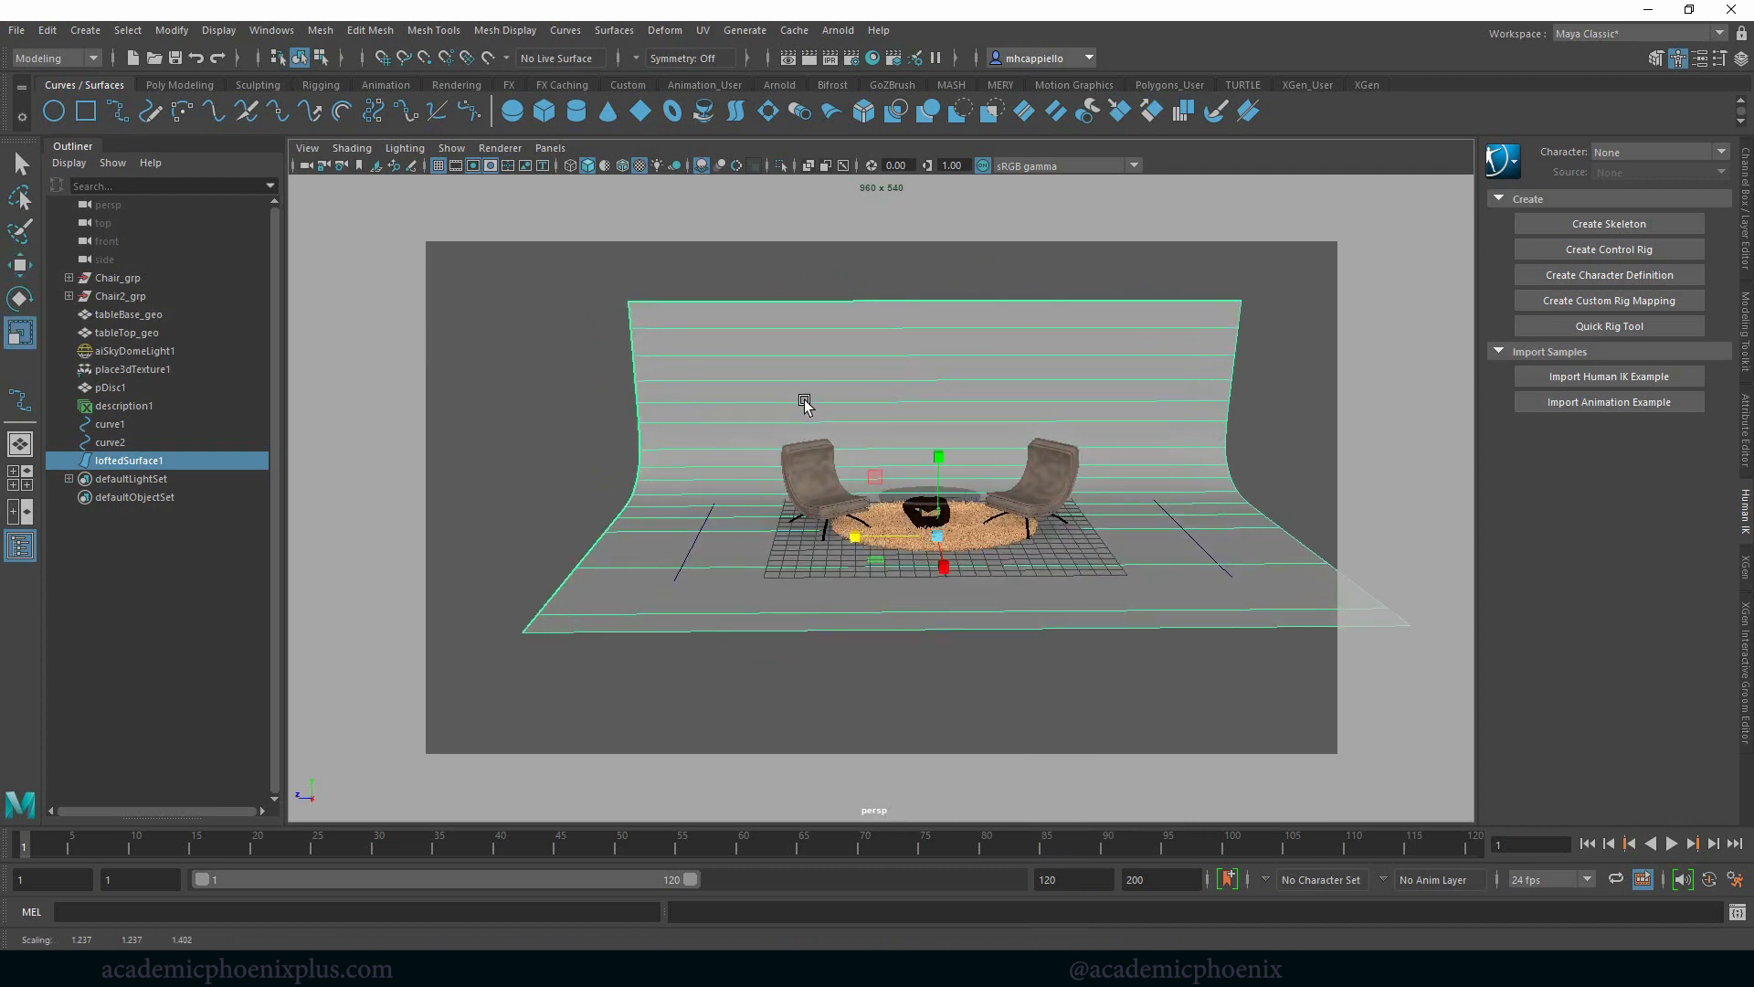
pyautogui.rightClick(805, 398)
pyautogui.click(848, 384)
# Freeze the backdrop surface's transformations from the polygon modelling shelf.
pyautogui.click(745, 685)
pyautogui.keyDown('alt'); pyautogui.moveTo(745, 685); pyautogui.dragTo(824, 674); pyautogui.keyUp('alt')
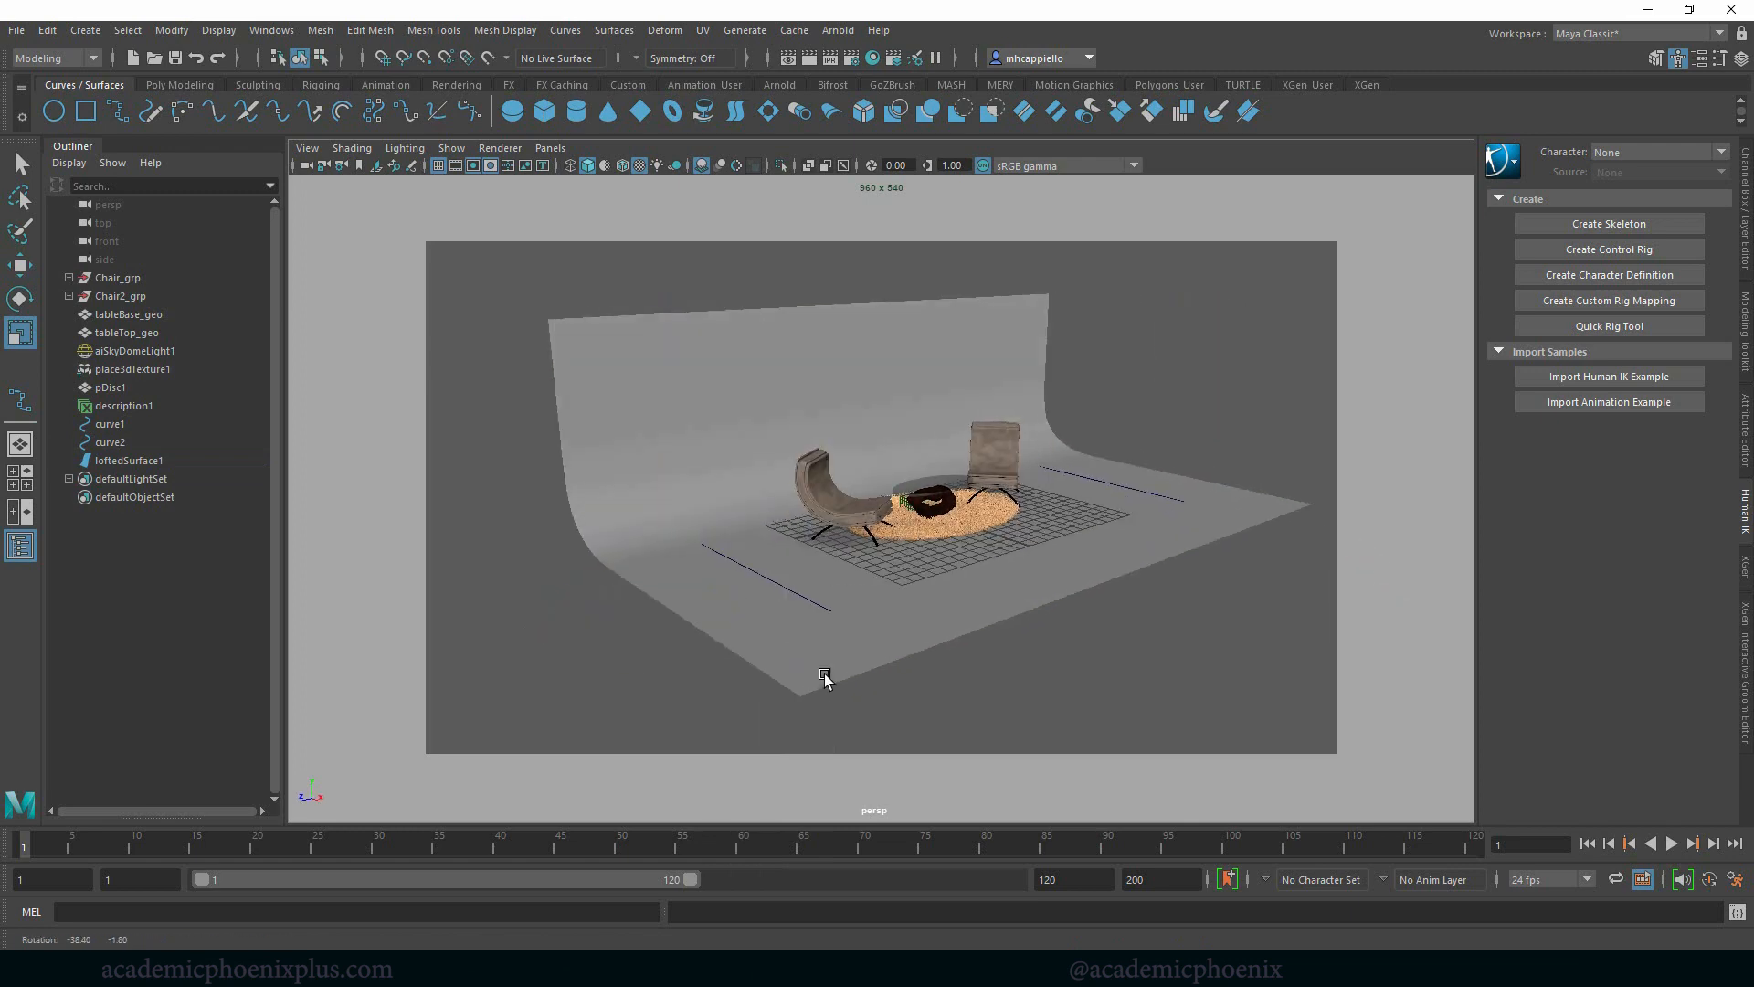
pyautogui.click(837, 365)
pyautogui.click(180, 84)
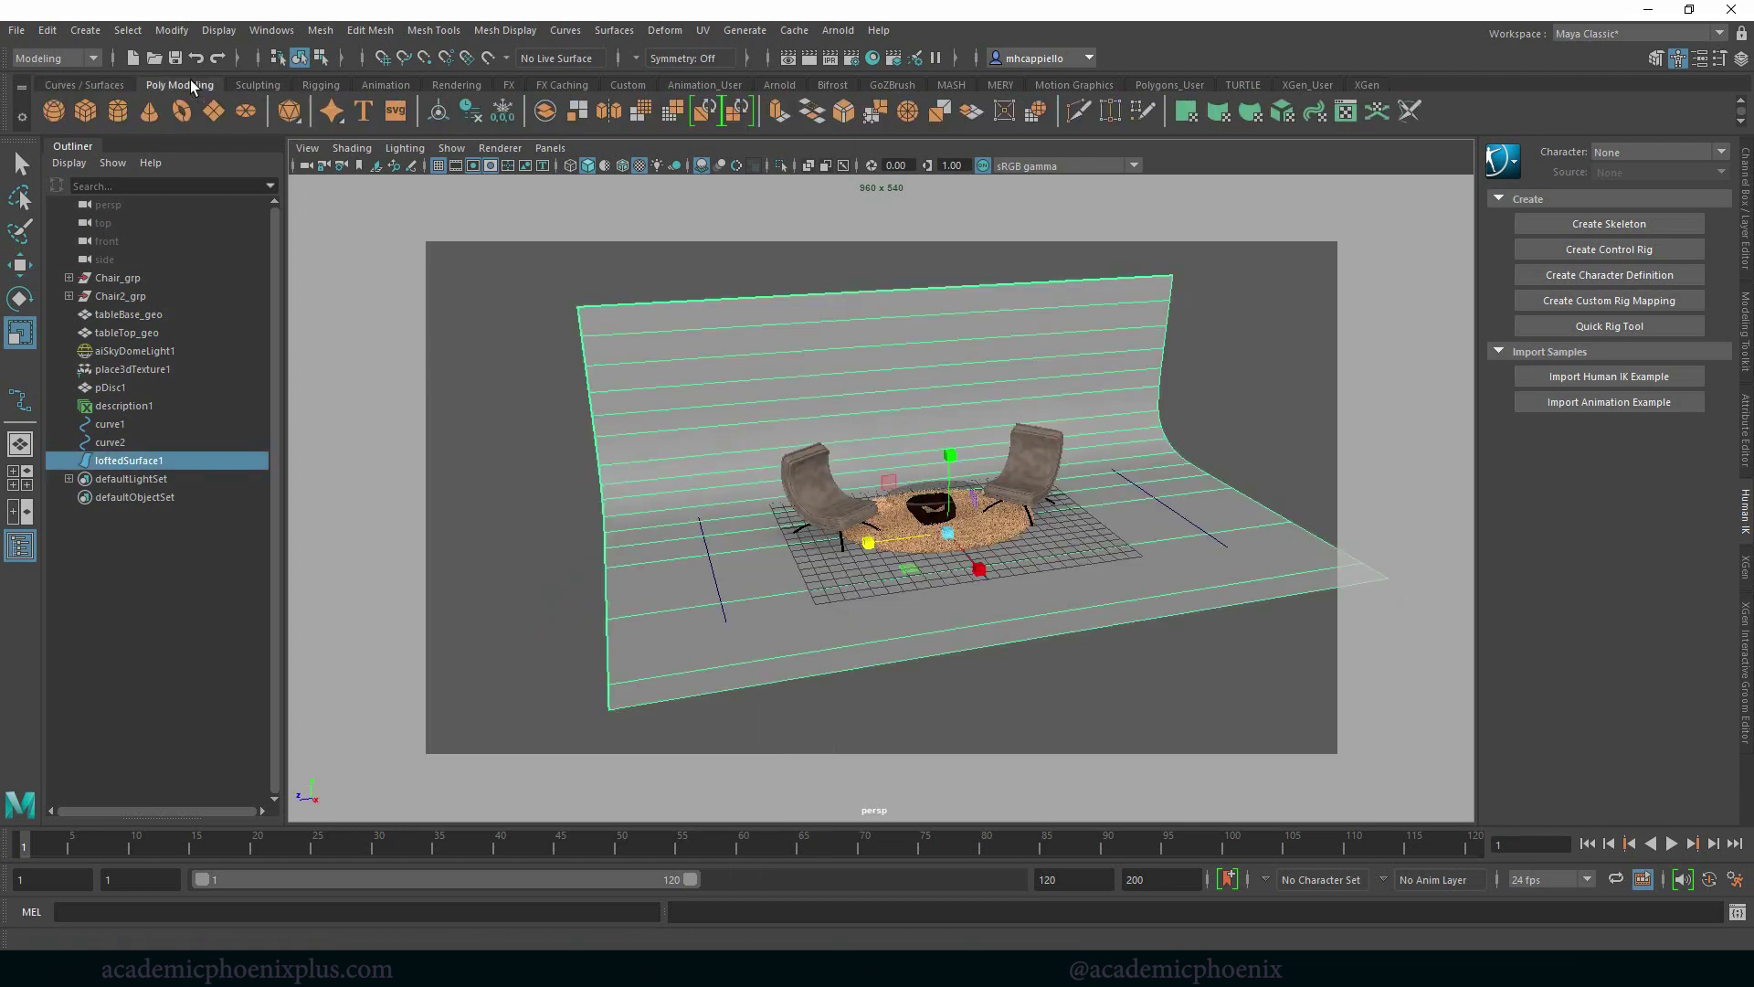
pyautogui.click(504, 113)
pyautogui.click(1019, 547)
pyautogui.scroll(3, 1018, 547)
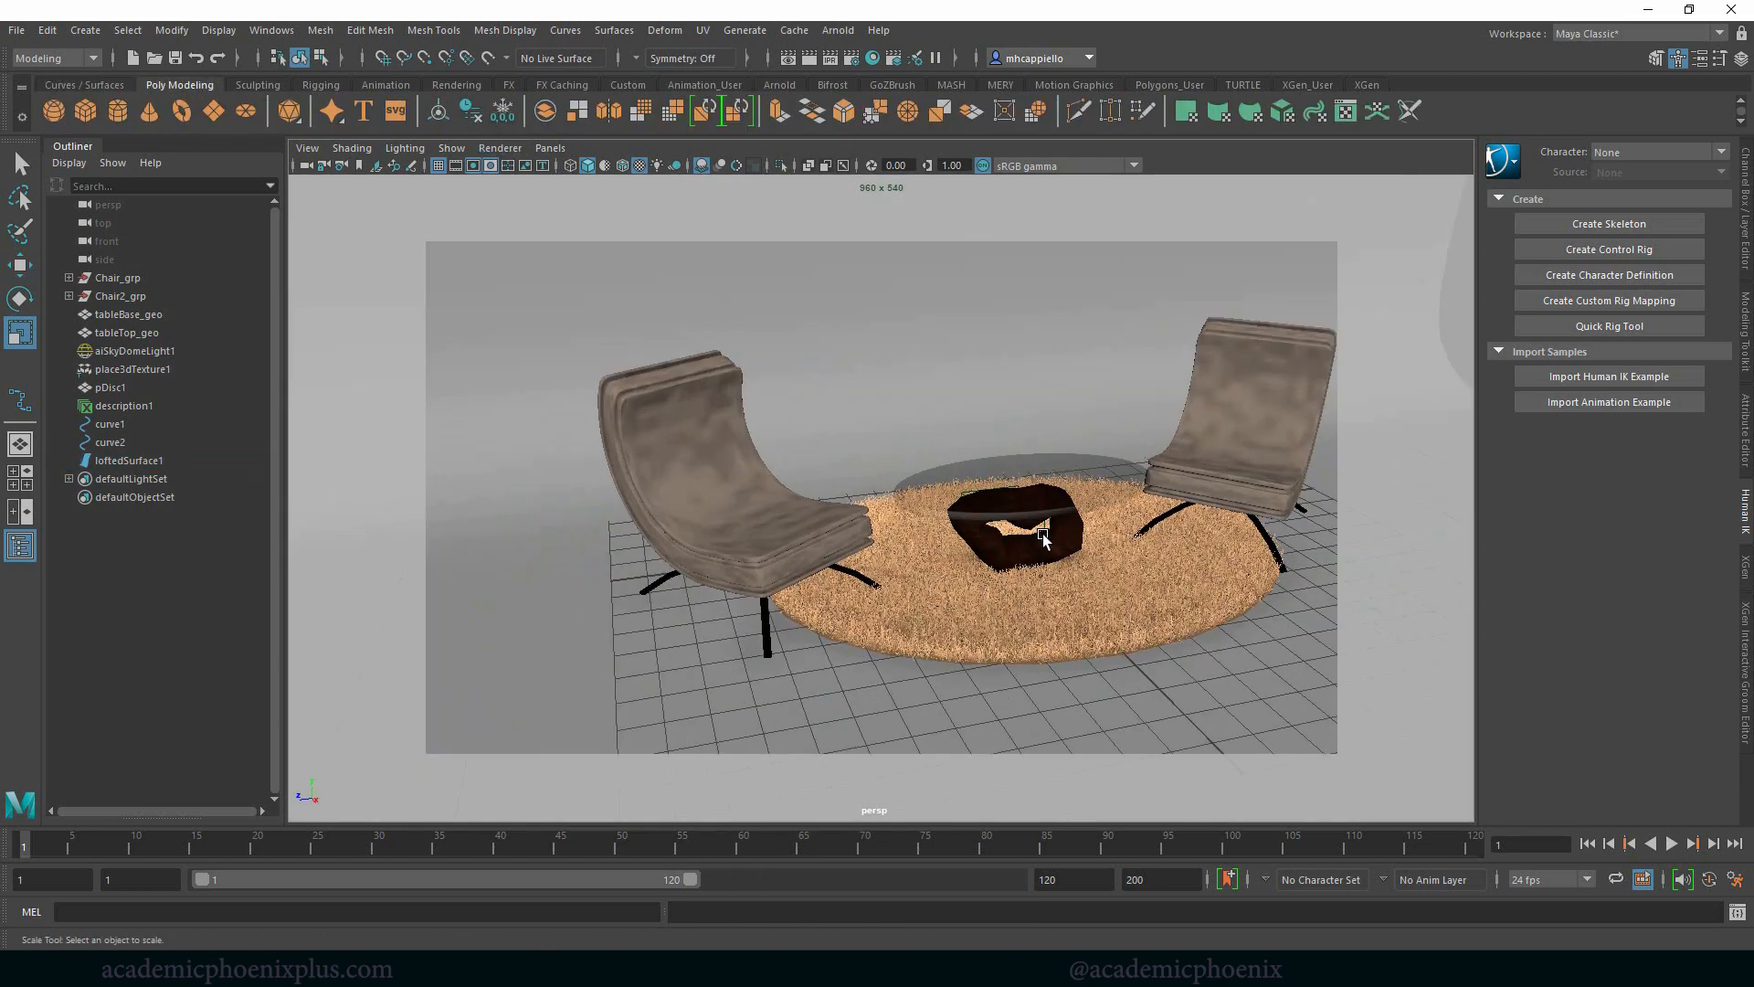
pyautogui.scroll(3, 1042, 533)
pyautogui.scroll(-3, 976, 510)
pyautogui.scroll(-3, 959, 528)
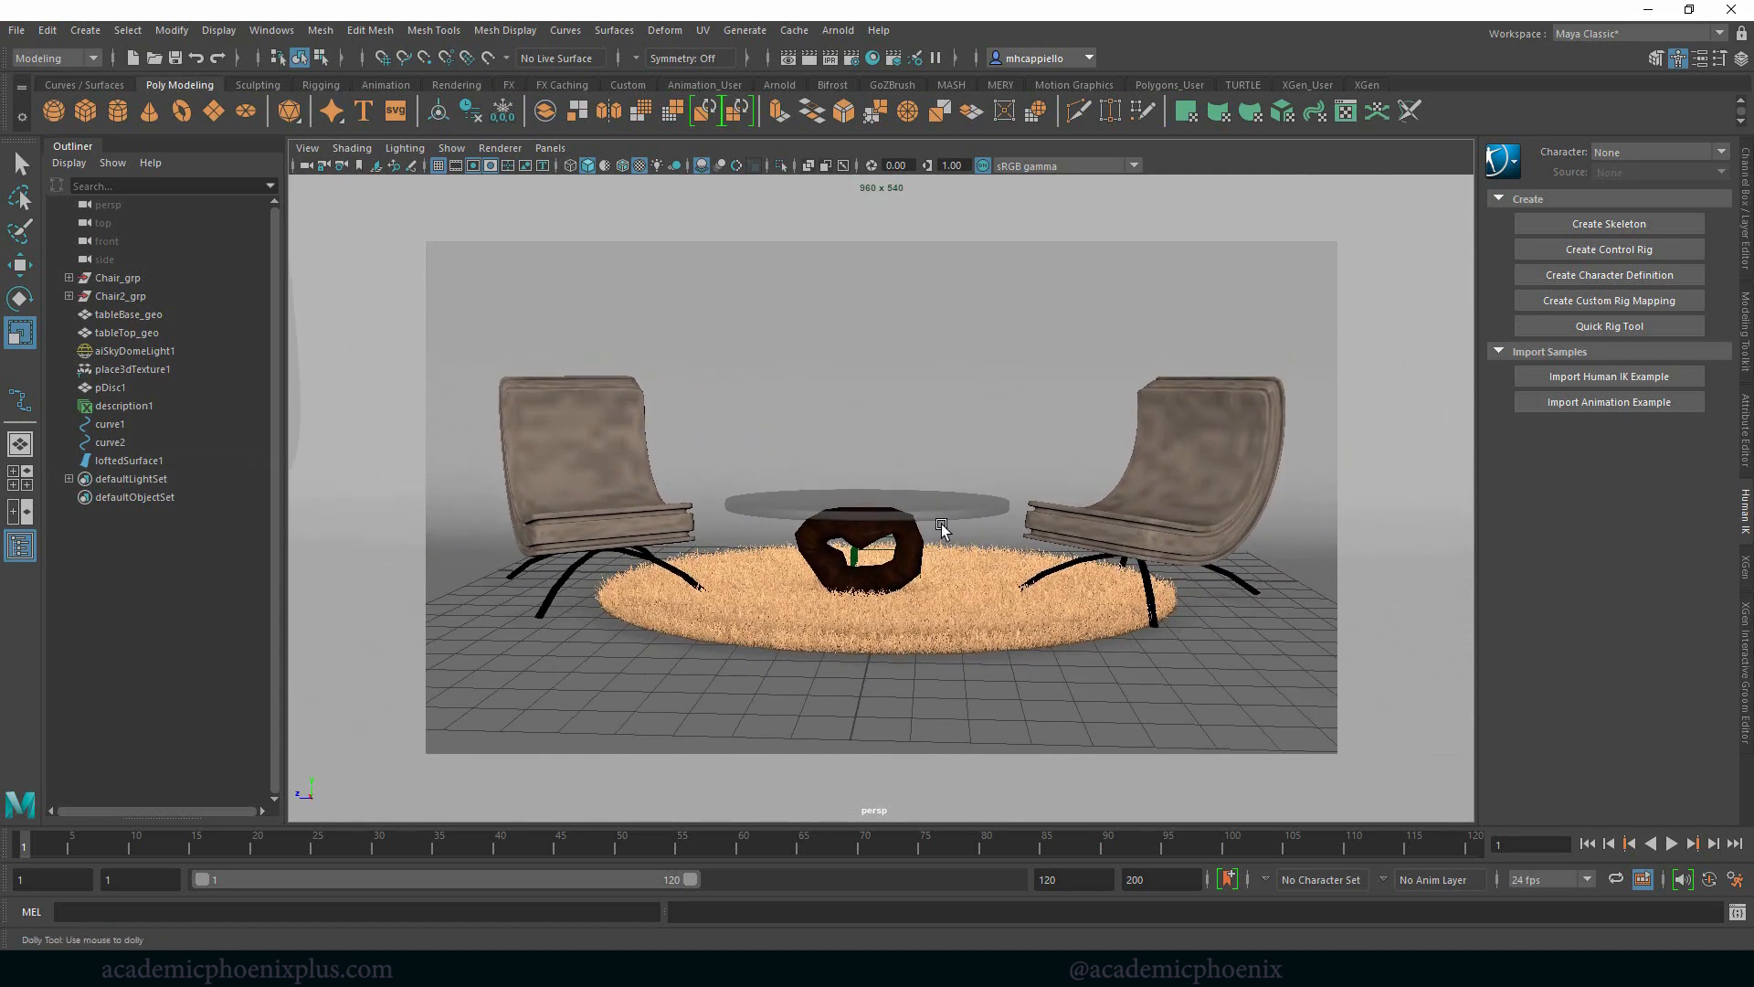
pyautogui.scroll(-2, 951, 533)
# Render the scene in Arnold RenderView and widen the preview window.
pyautogui.click(838, 29)
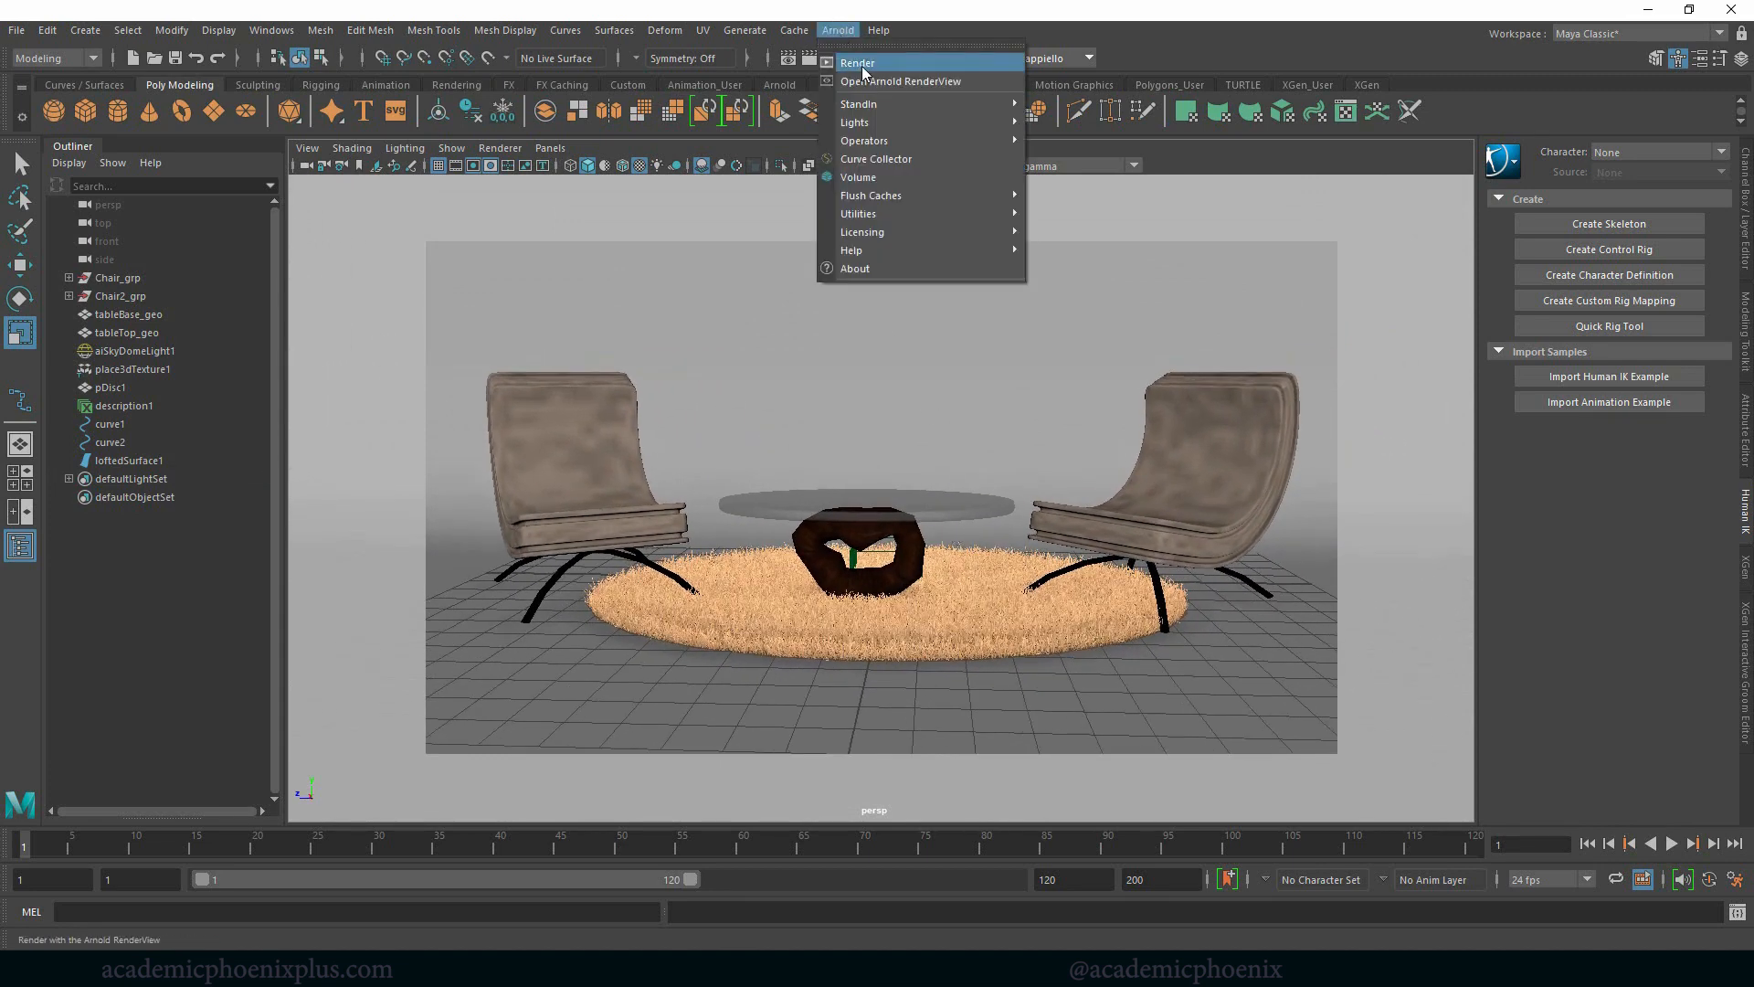
pyautogui.click(864, 59)
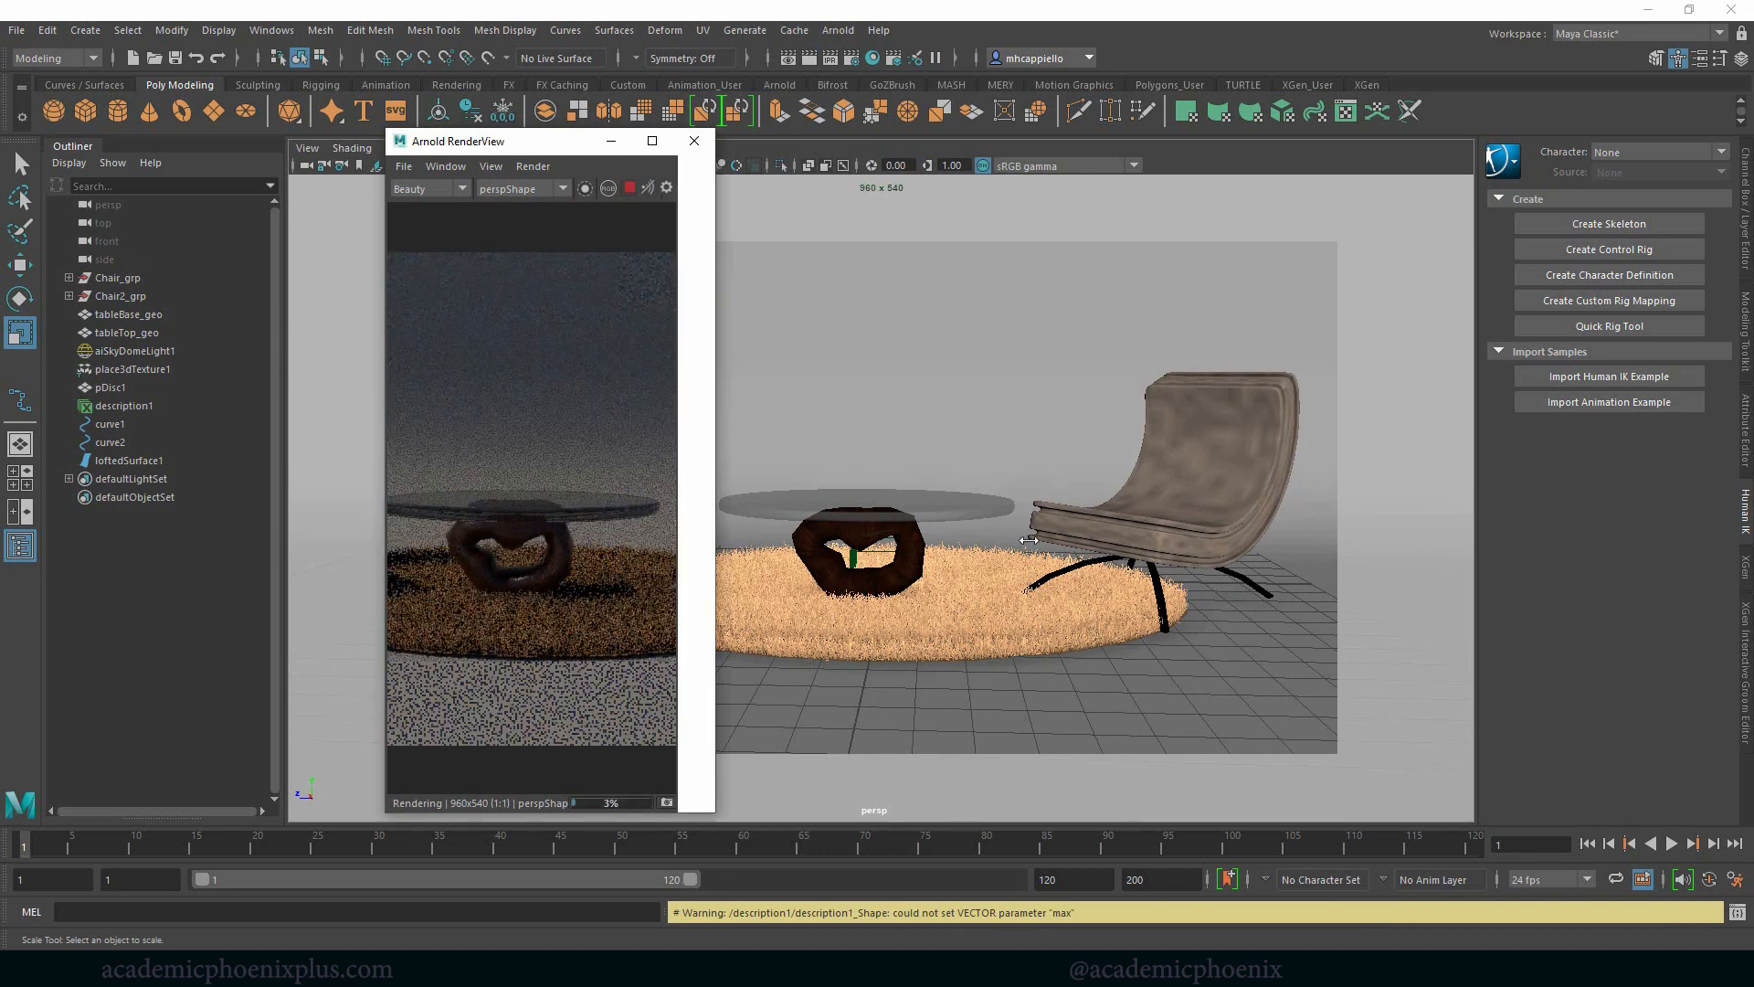
pyautogui.moveTo(675, 550); pyautogui.dragTo(1185, 590)
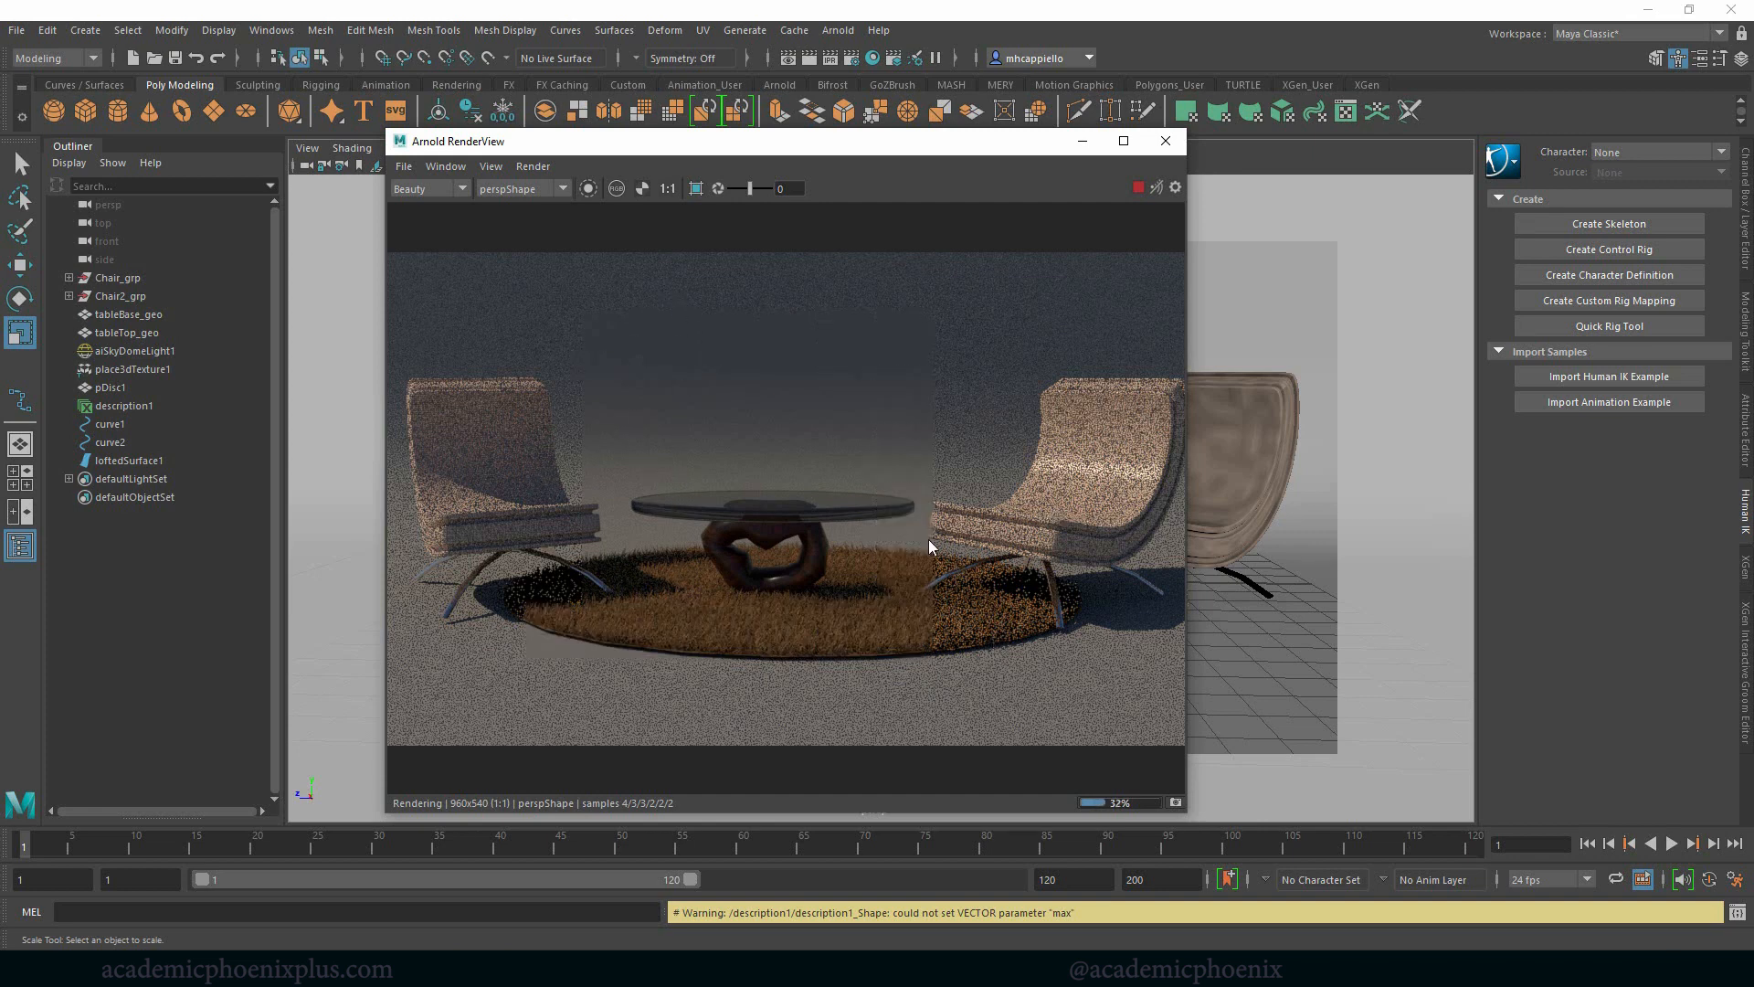
# Close the render and raise the Glass_shader specular roughness on tableTop_geo.
pyautogui.click(1166, 142)
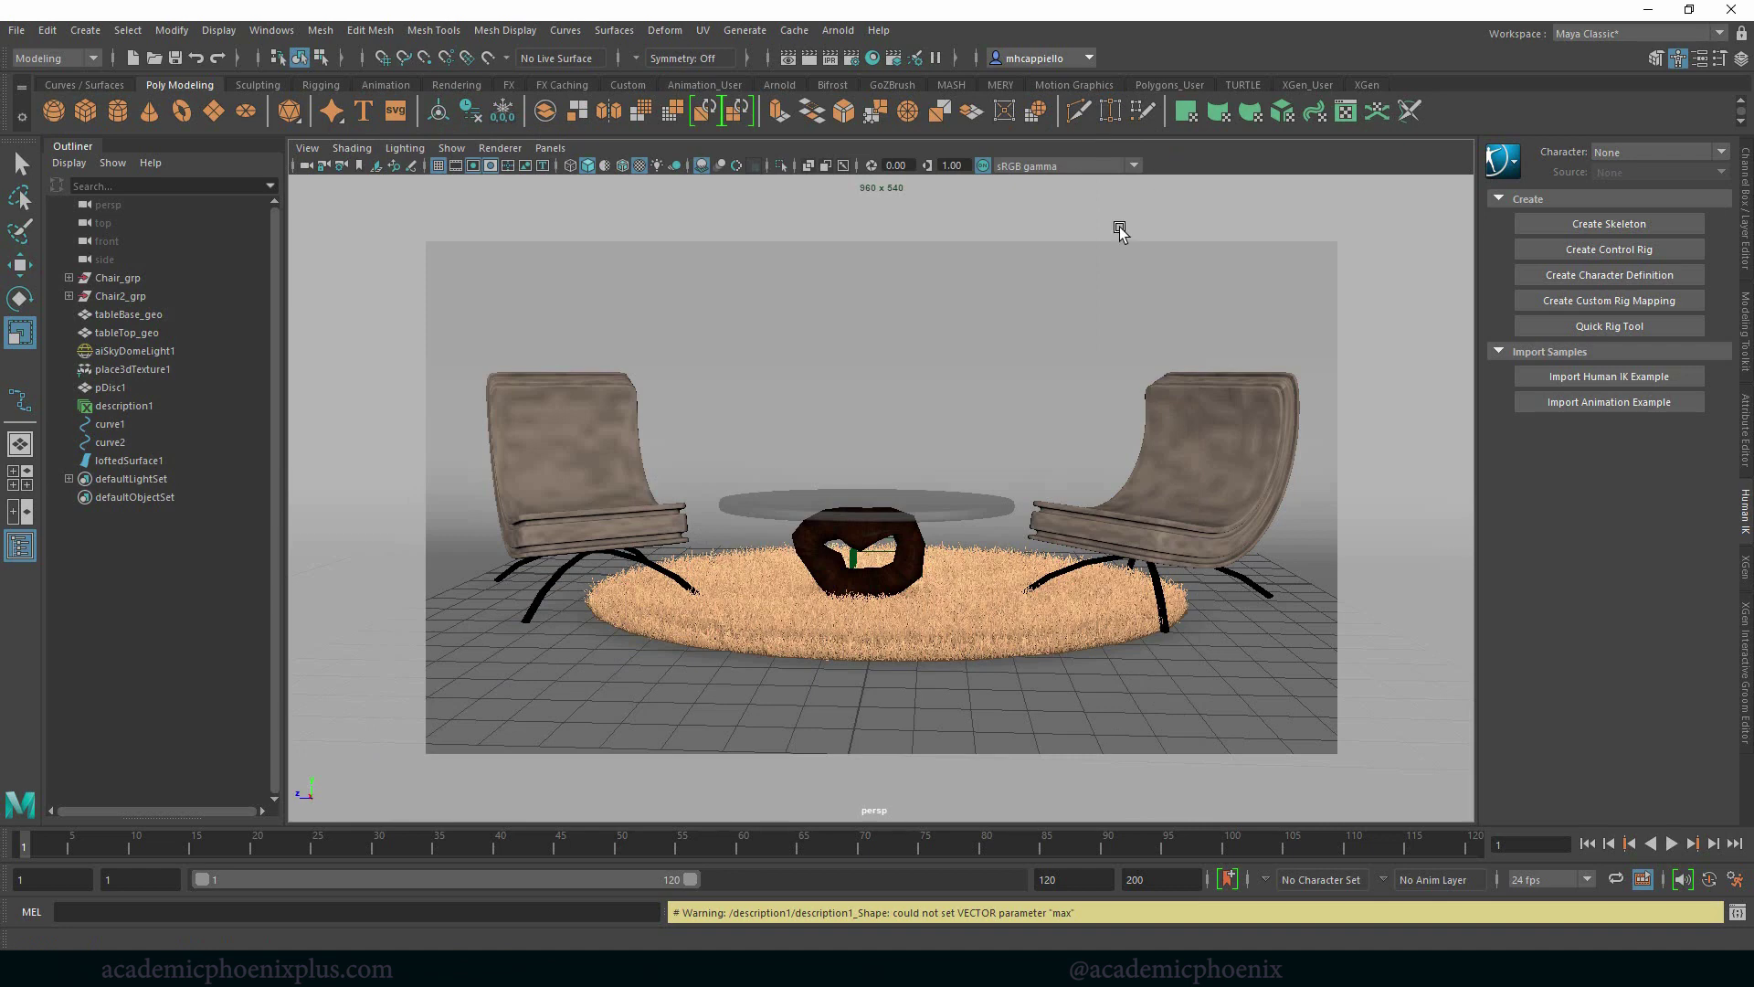
pyautogui.click(1001, 510)
pyautogui.hotkey('ctrl', 'a')
pyautogui.click(1570, 181)
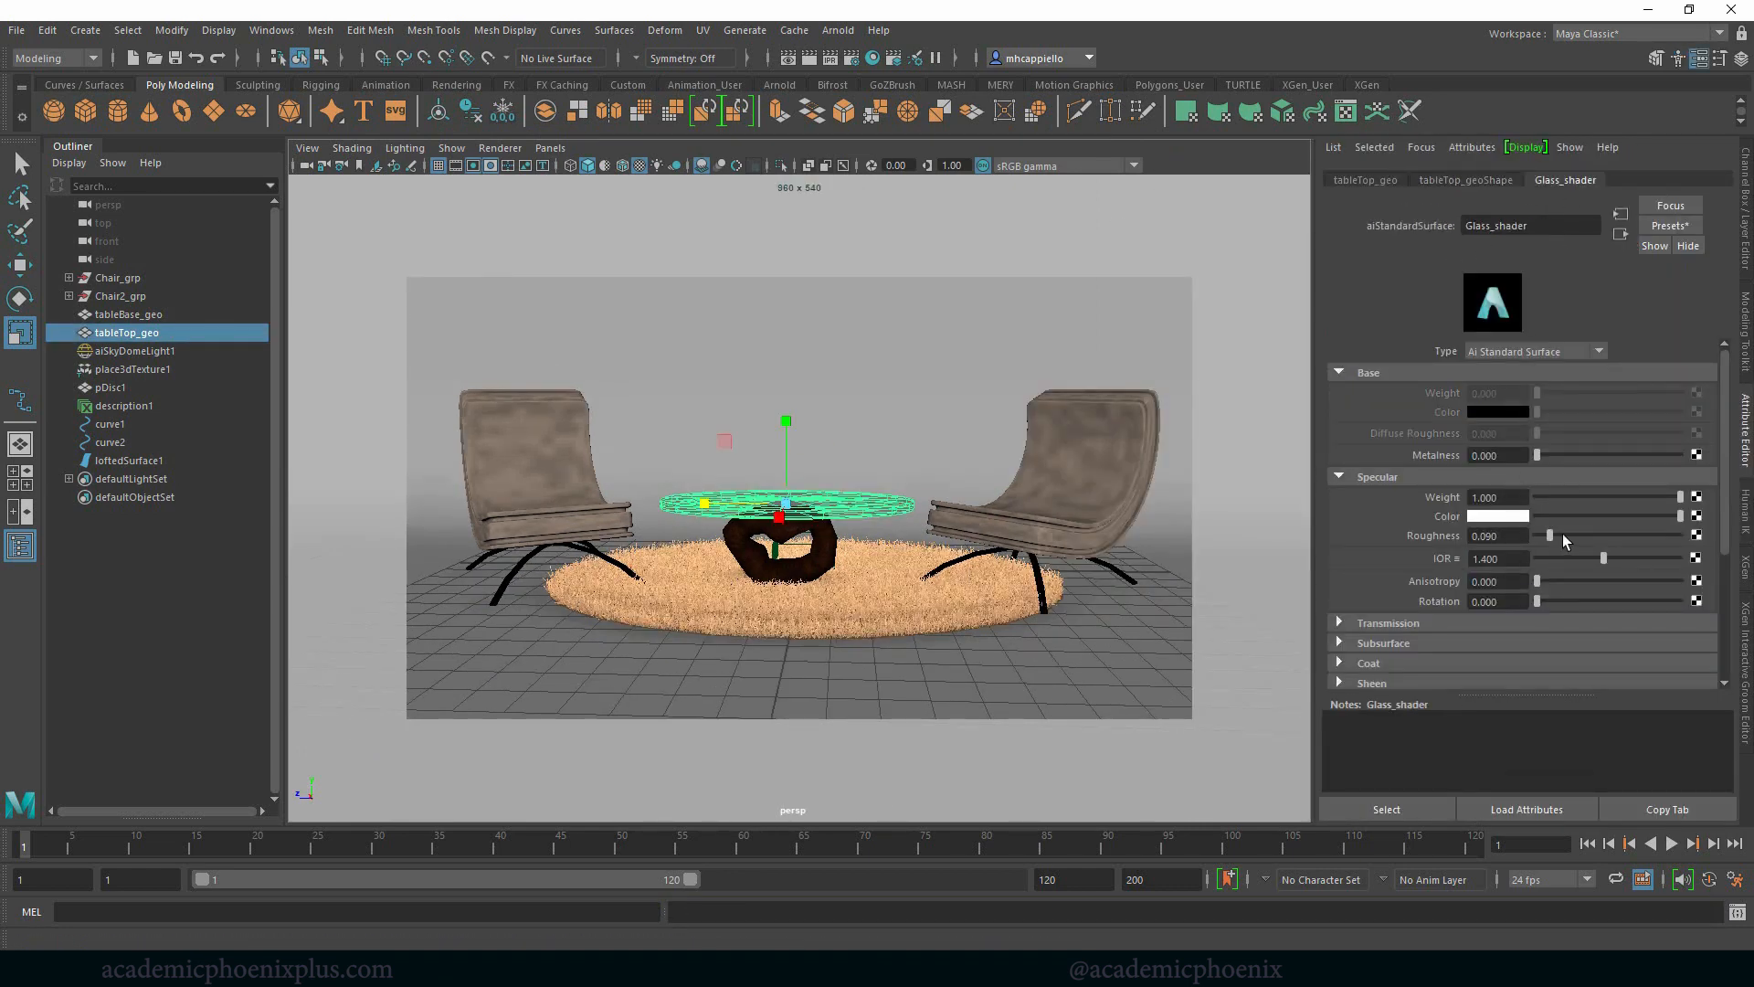
pyautogui.click(1563, 535)
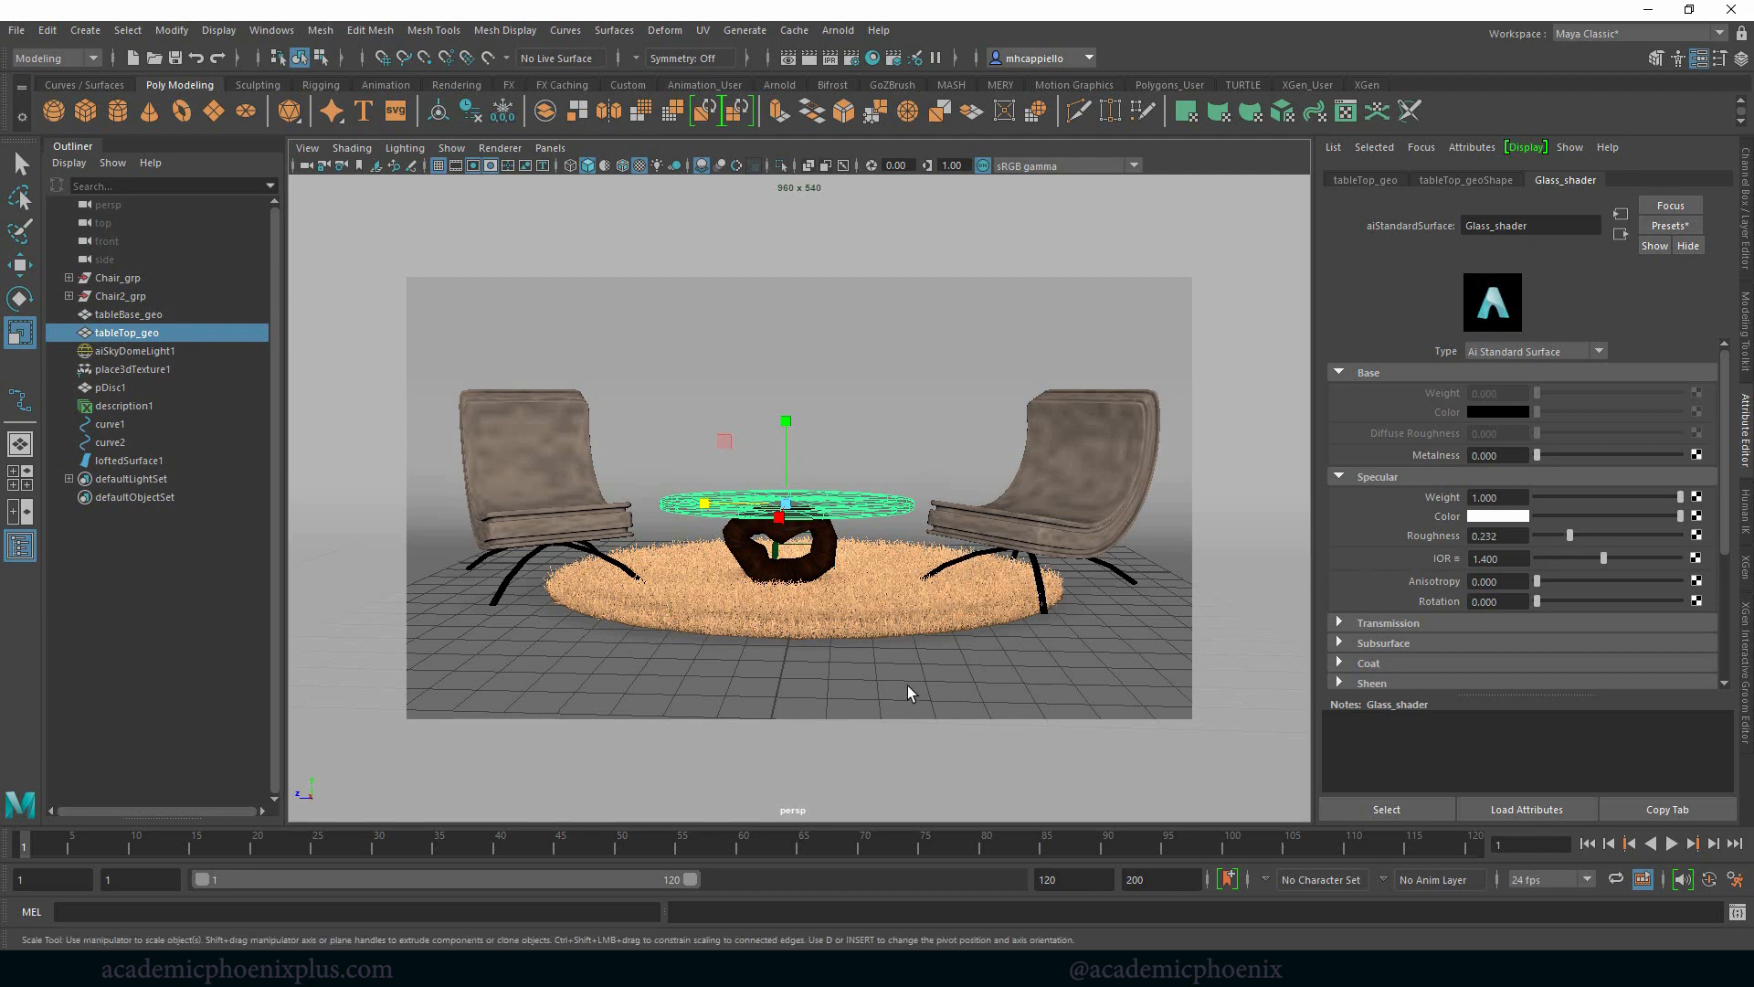
# Delete aiSkyDomeLight1 and move loftedSurface1 along Y.
pyautogui.click(1000, 665)
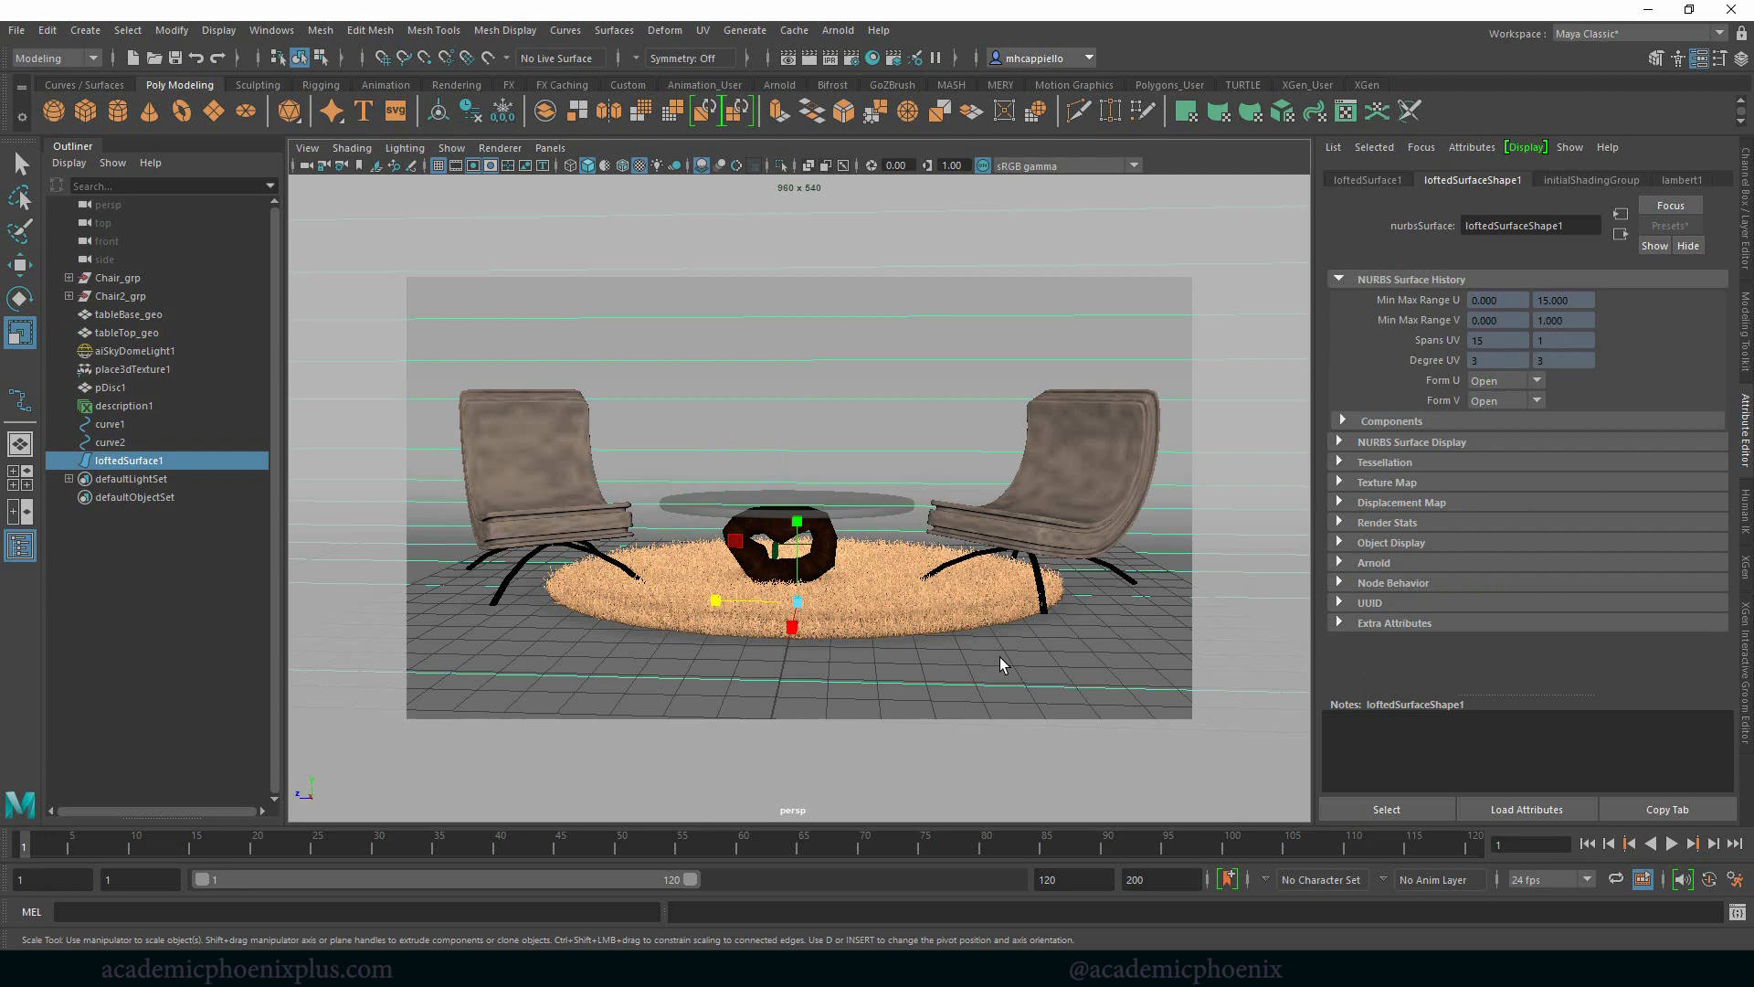
pyautogui.click(162, 351)
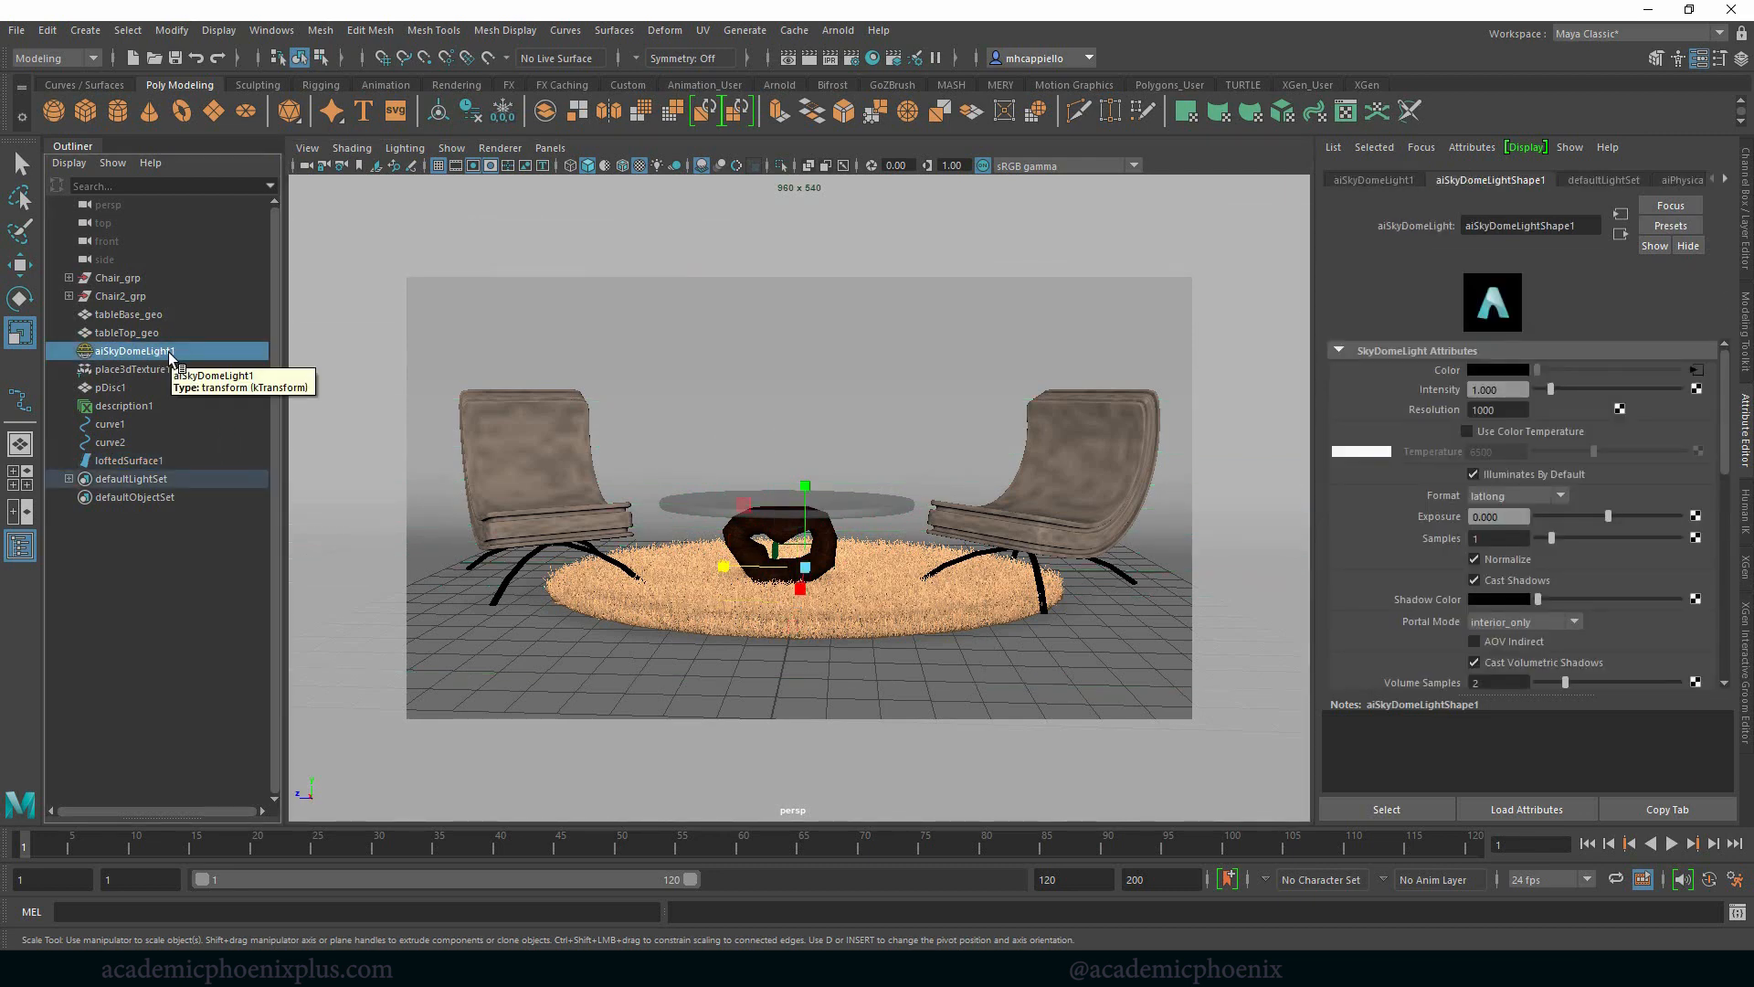
pyautogui.press('Delete')
pyautogui.click(717, 366)
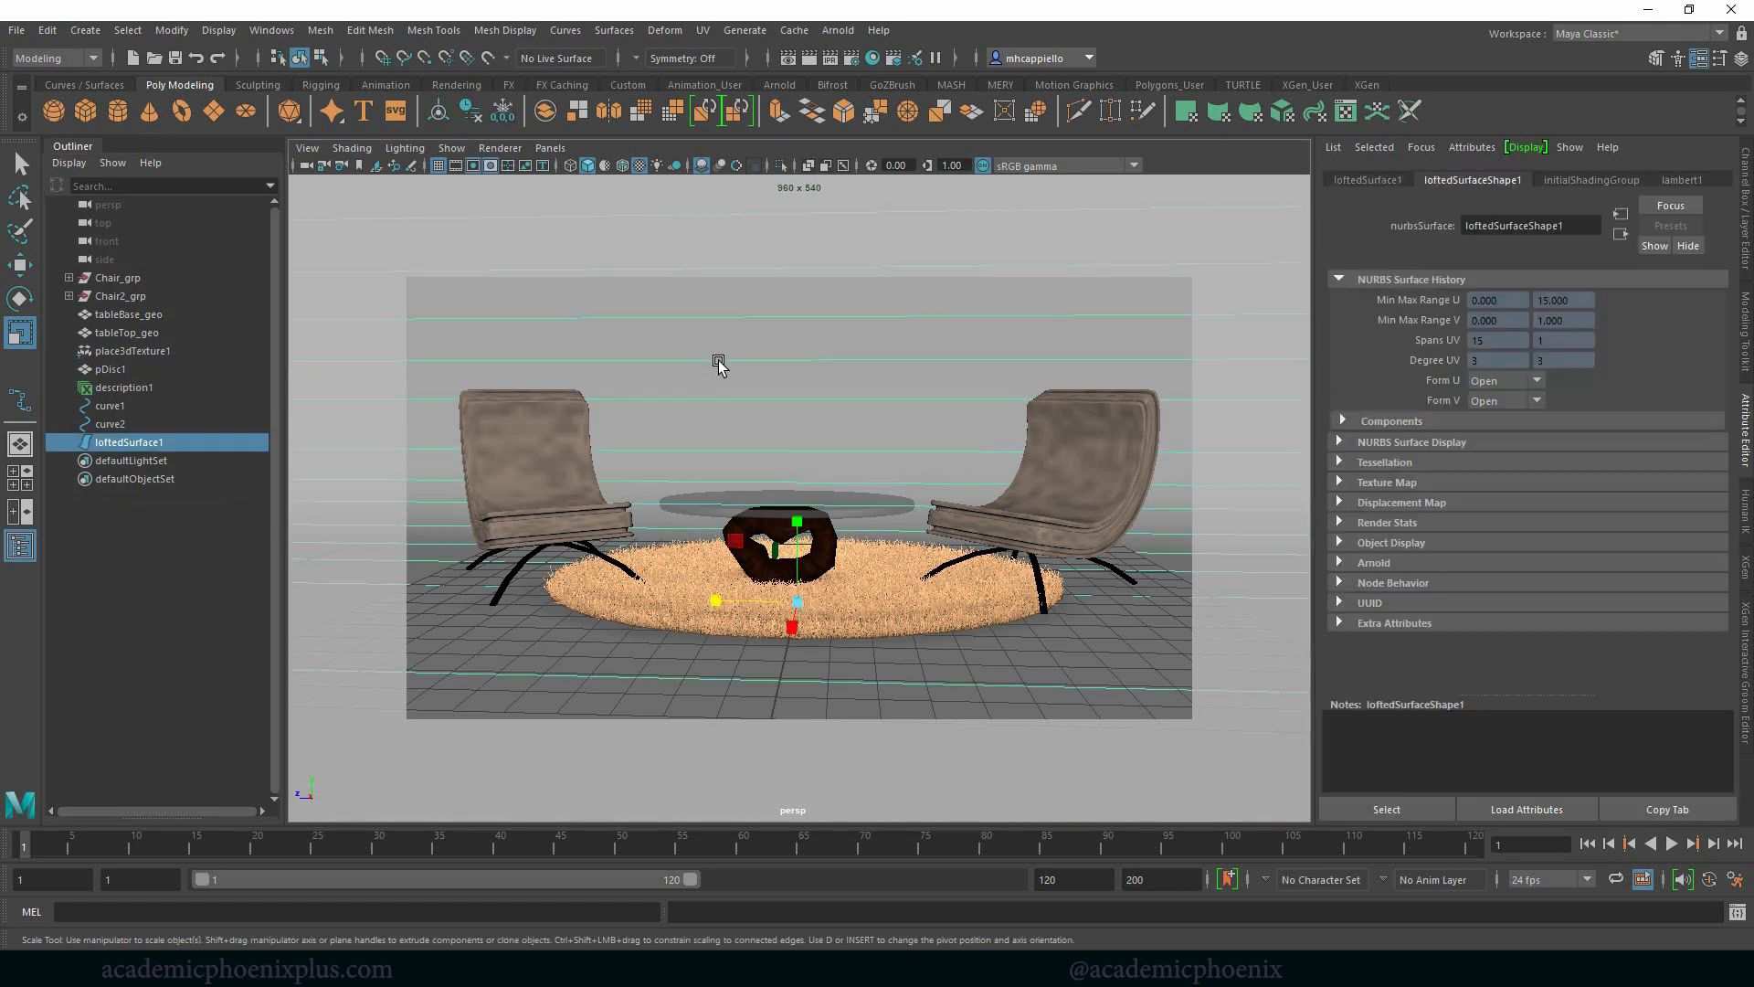
pyautogui.press('w')
pyautogui.moveTo(800, 528); pyautogui.dragTo(803, 524)
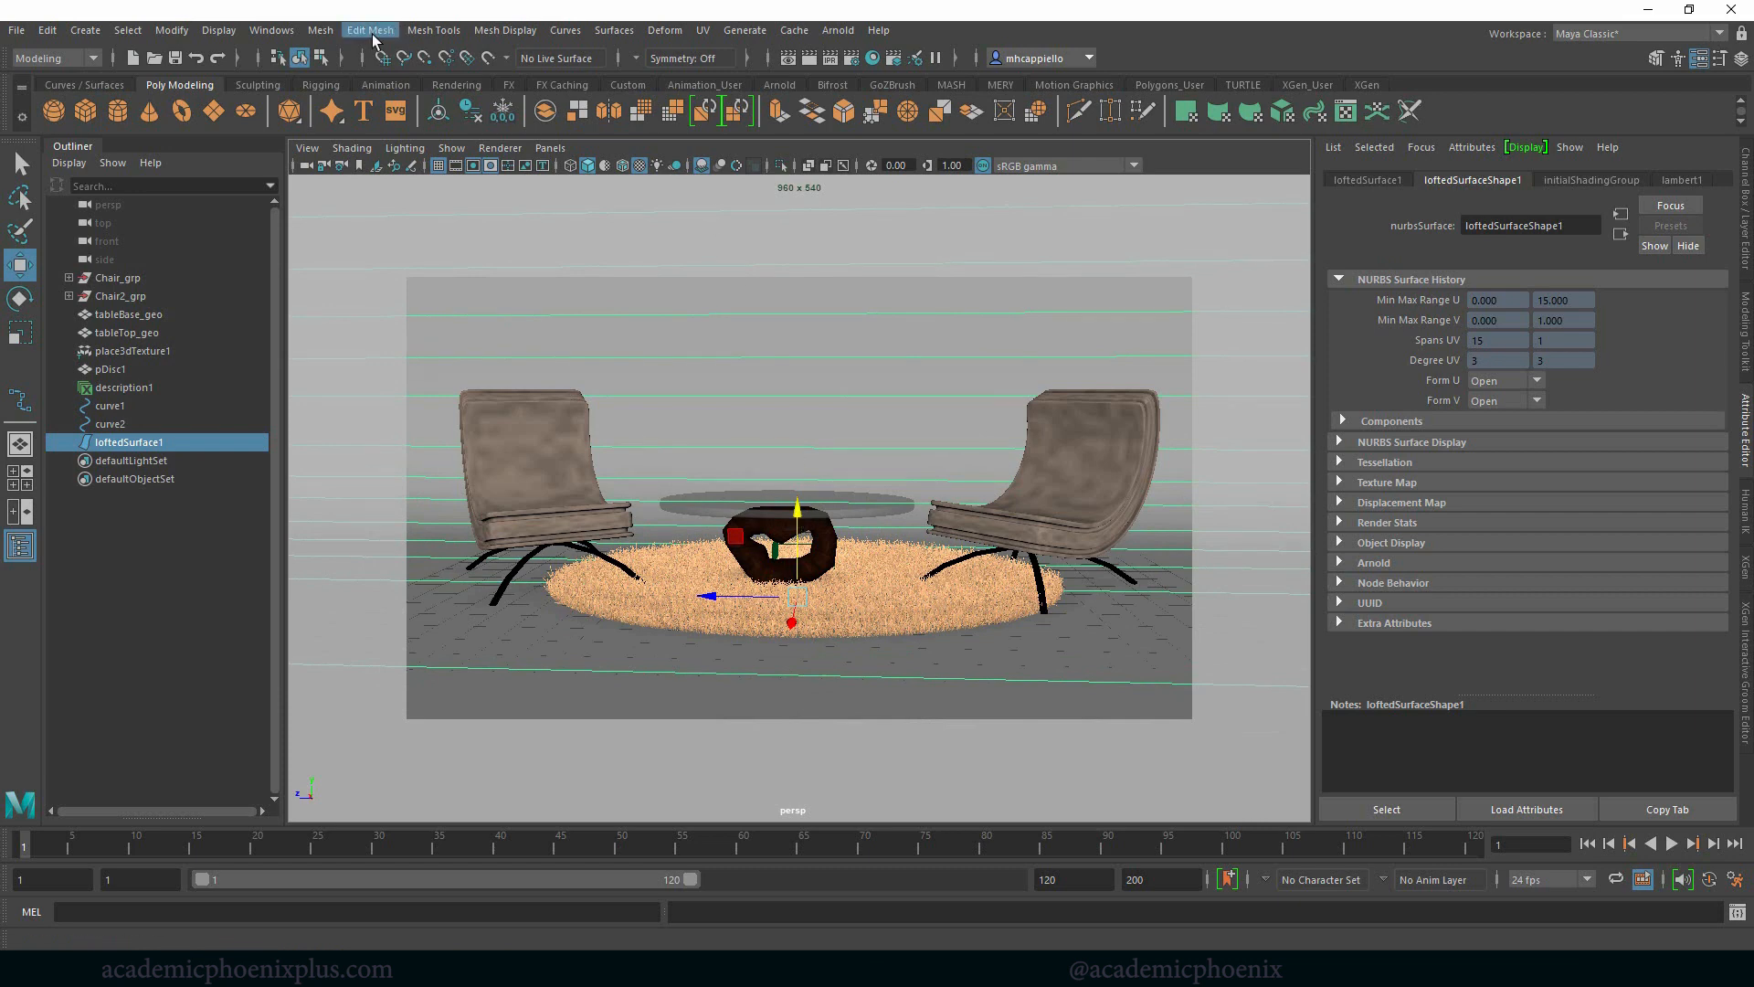
# Create an Arnold area light, raise it above the chairs and show lights in the viewport.
pyautogui.click(838, 30)
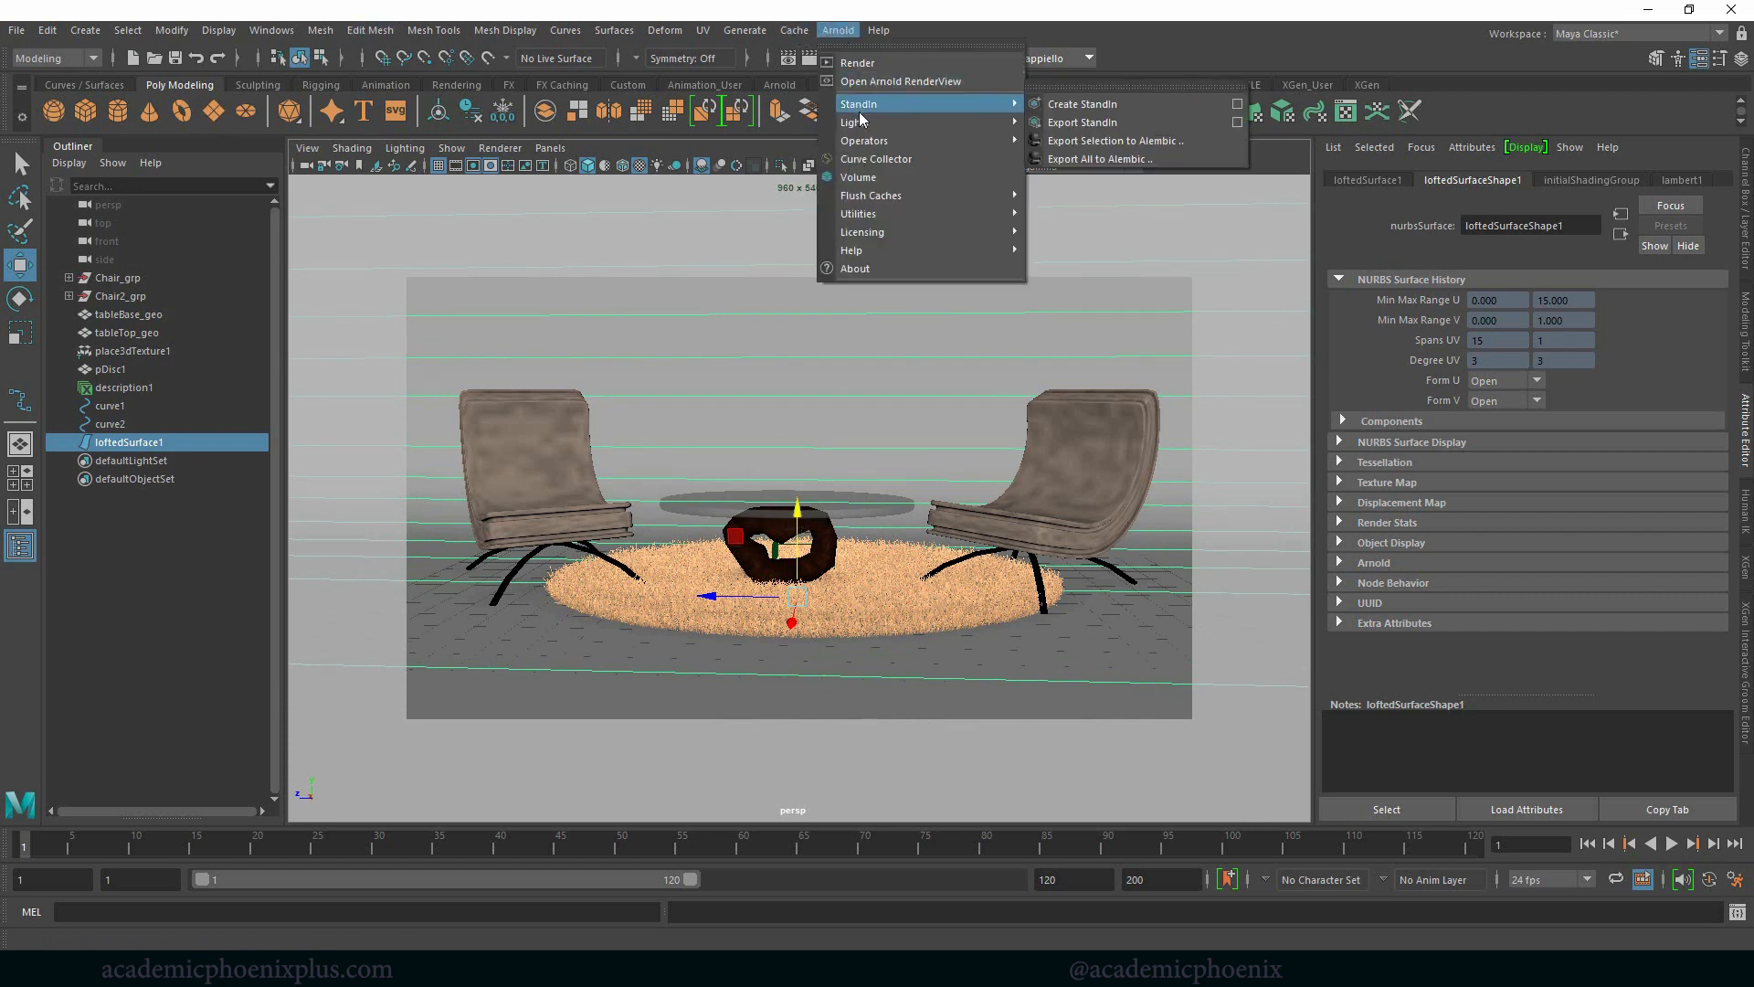
pyautogui.moveTo(855, 123)
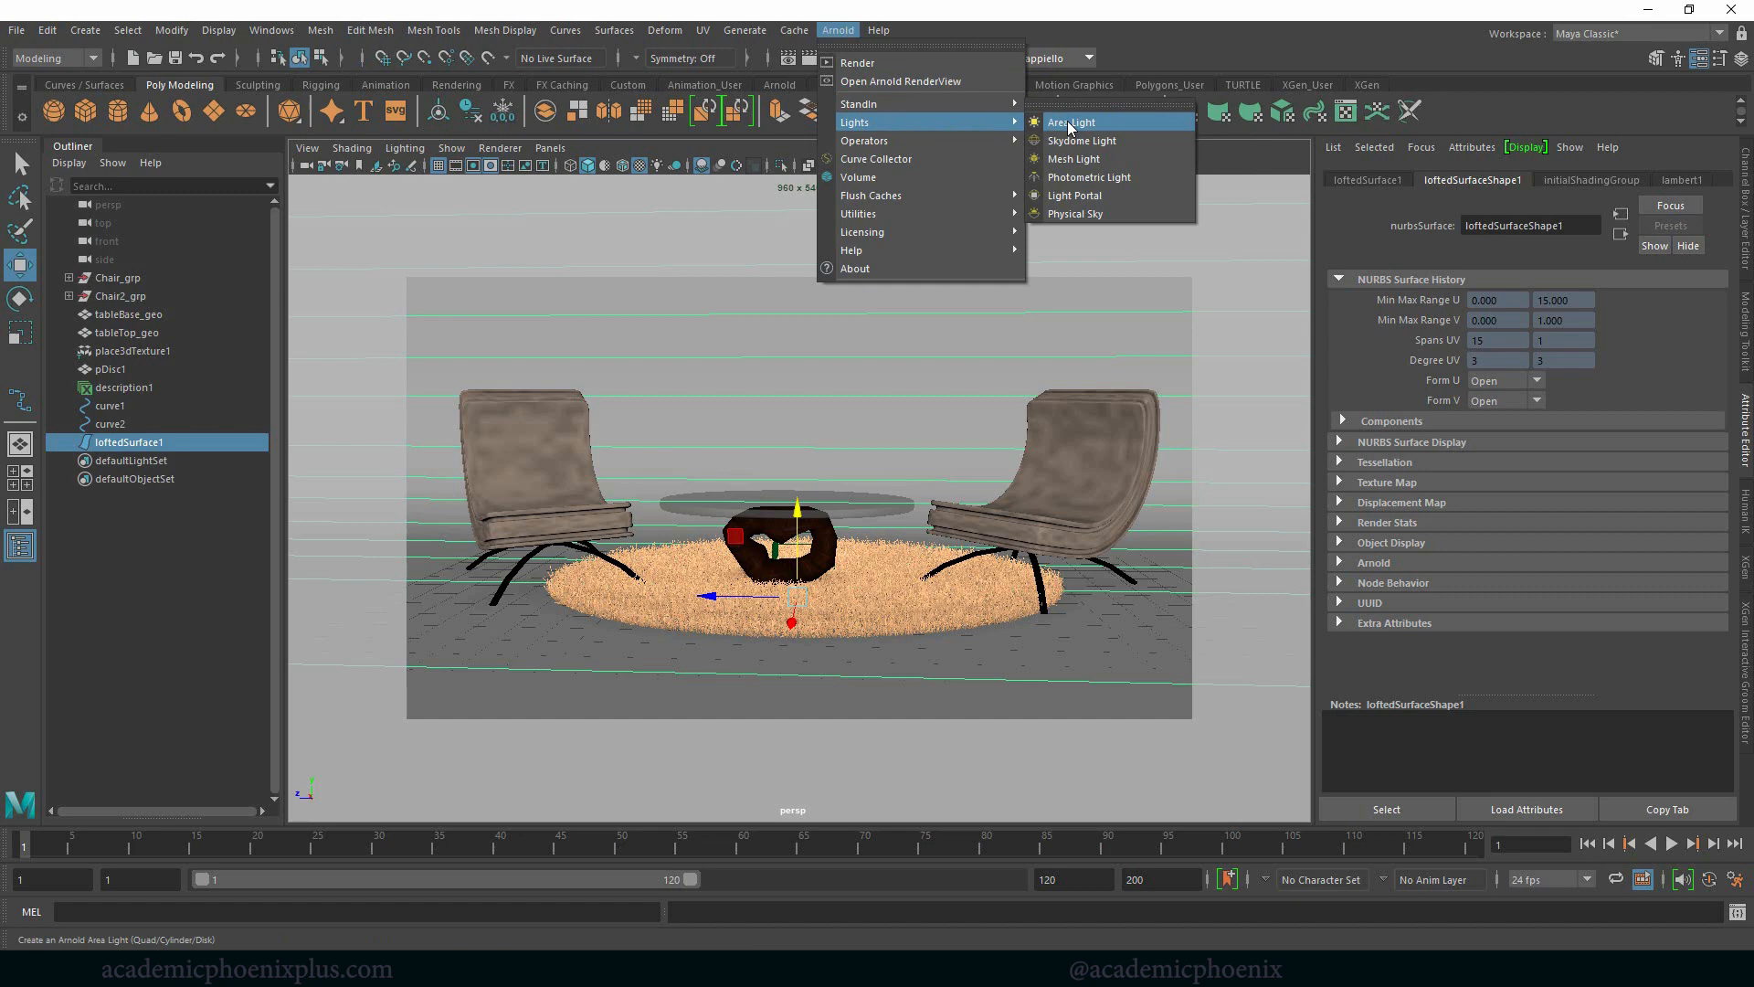
pyautogui.click(1070, 121)
pyautogui.moveTo(806, 473); pyautogui.dragTo(827, 295)
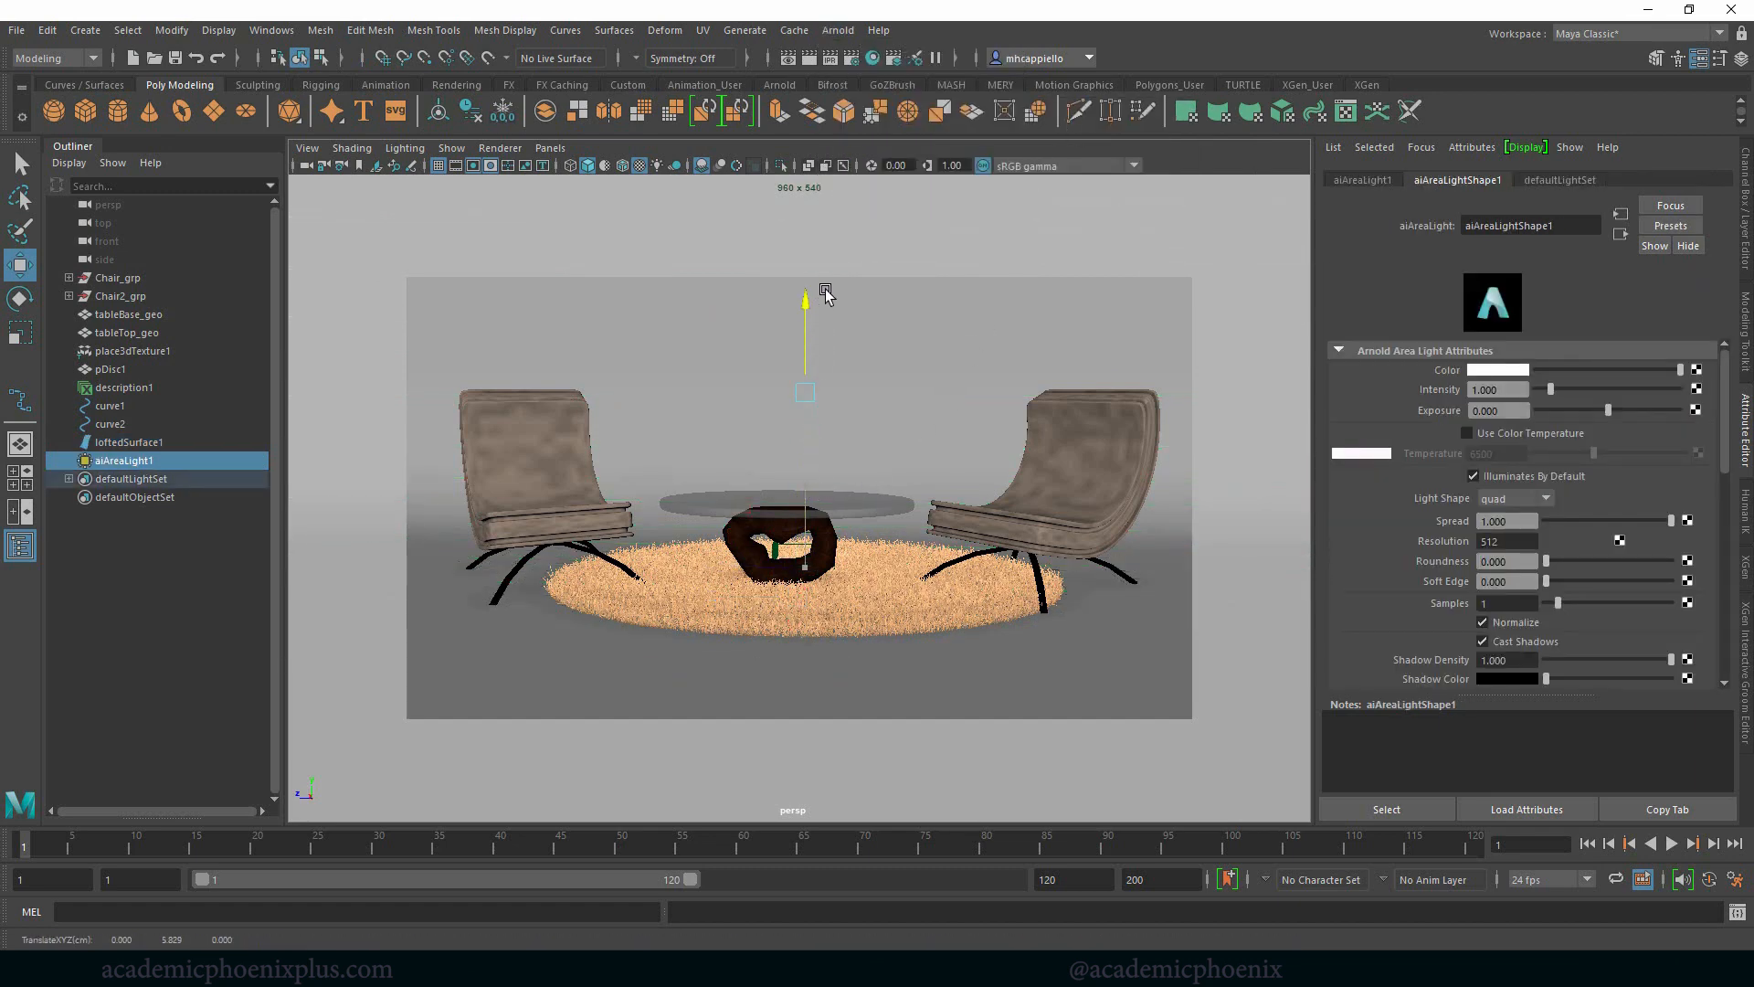
pyautogui.click(453, 148)
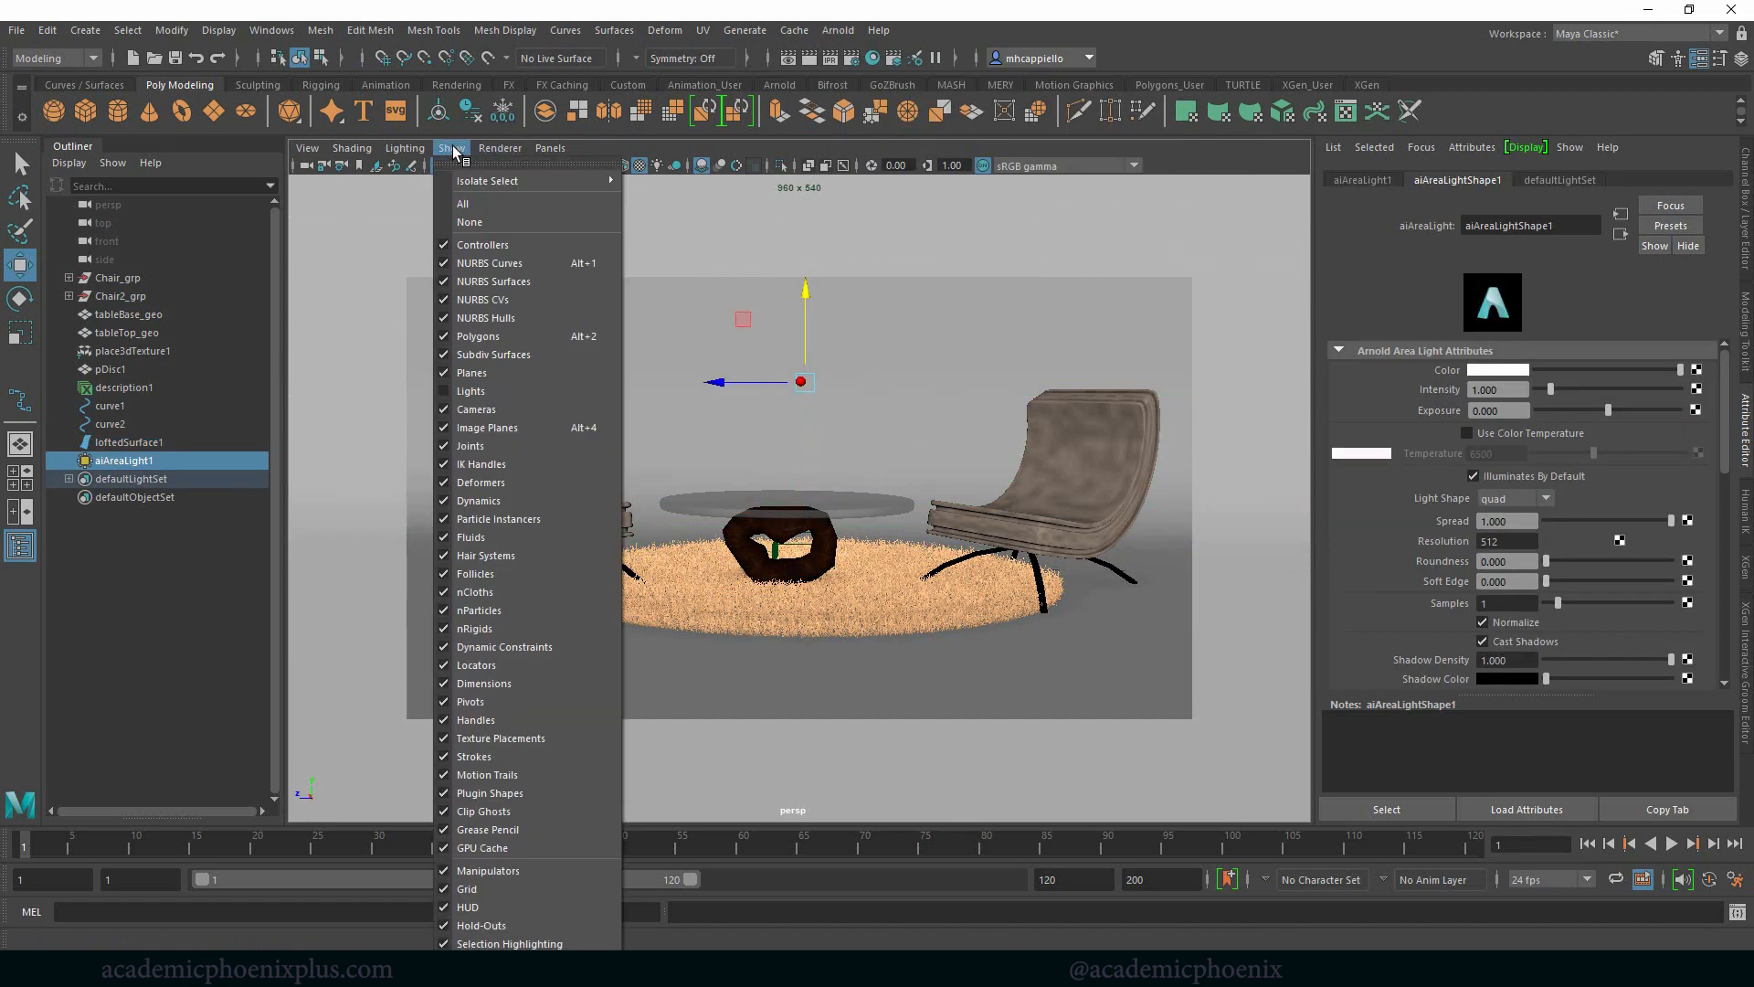
pyautogui.click(471, 391)
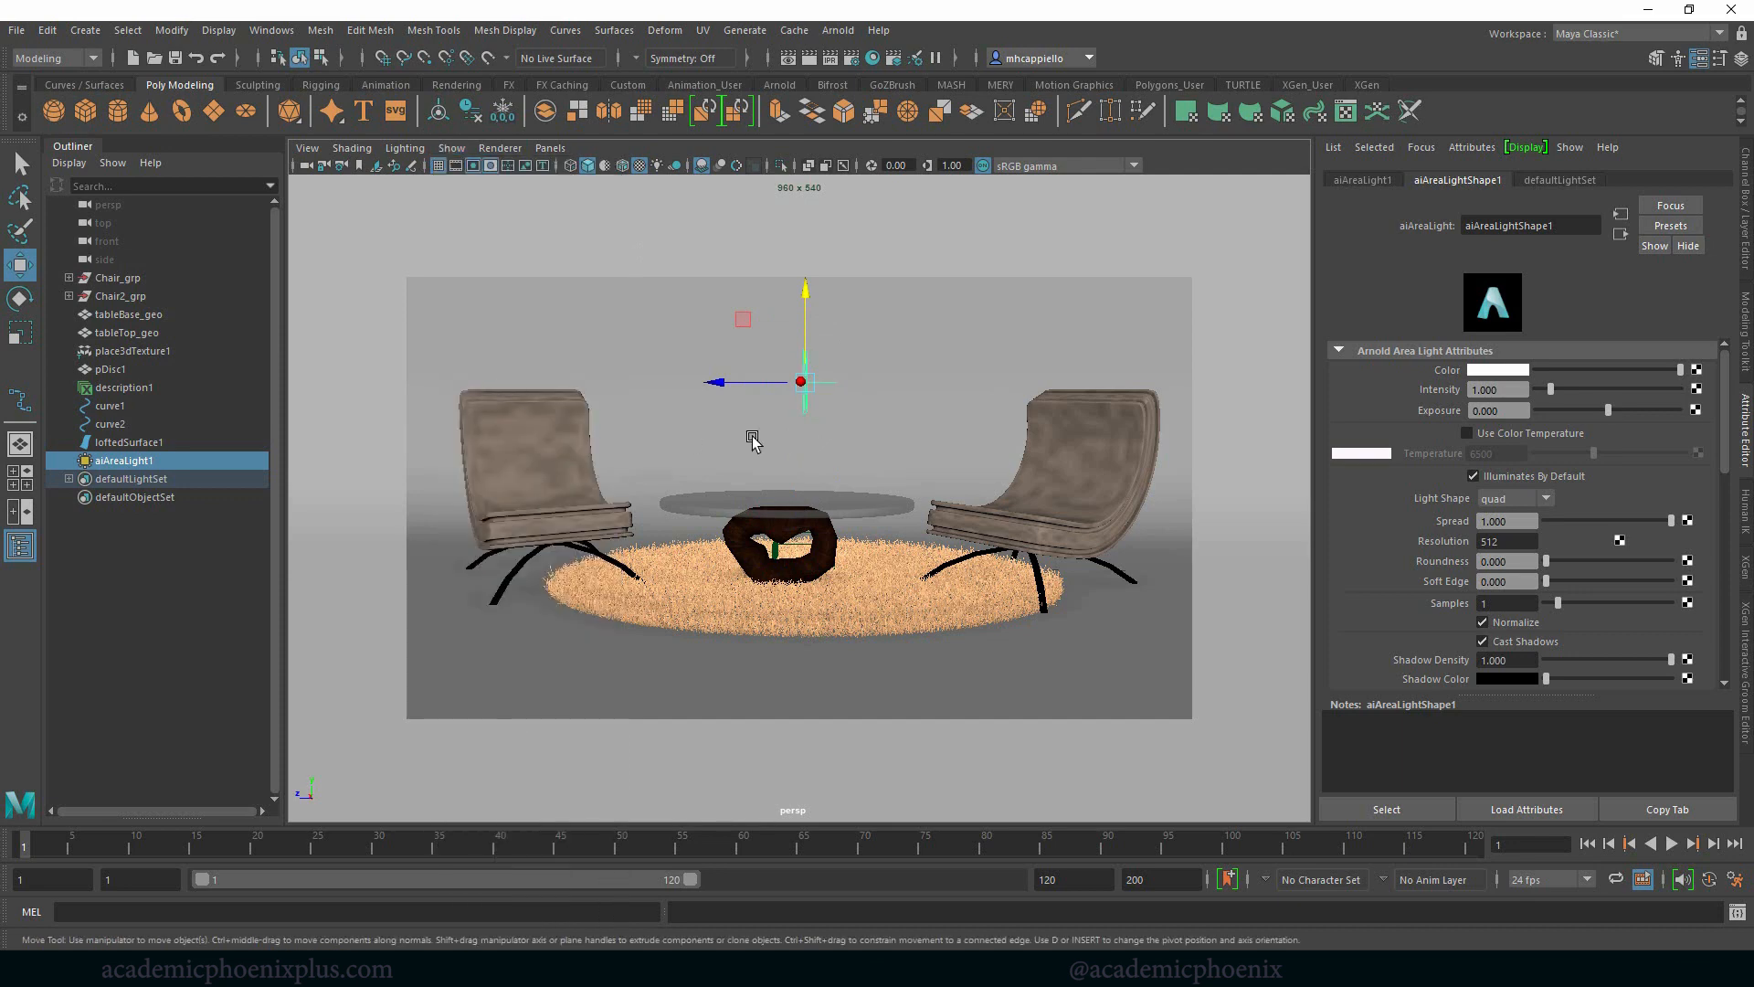
# Set the area light's Rotate X to -90 so it faces downward.
pyautogui.press('e')
pyautogui.moveTo(838, 314); pyautogui.dragTo(884, 383)
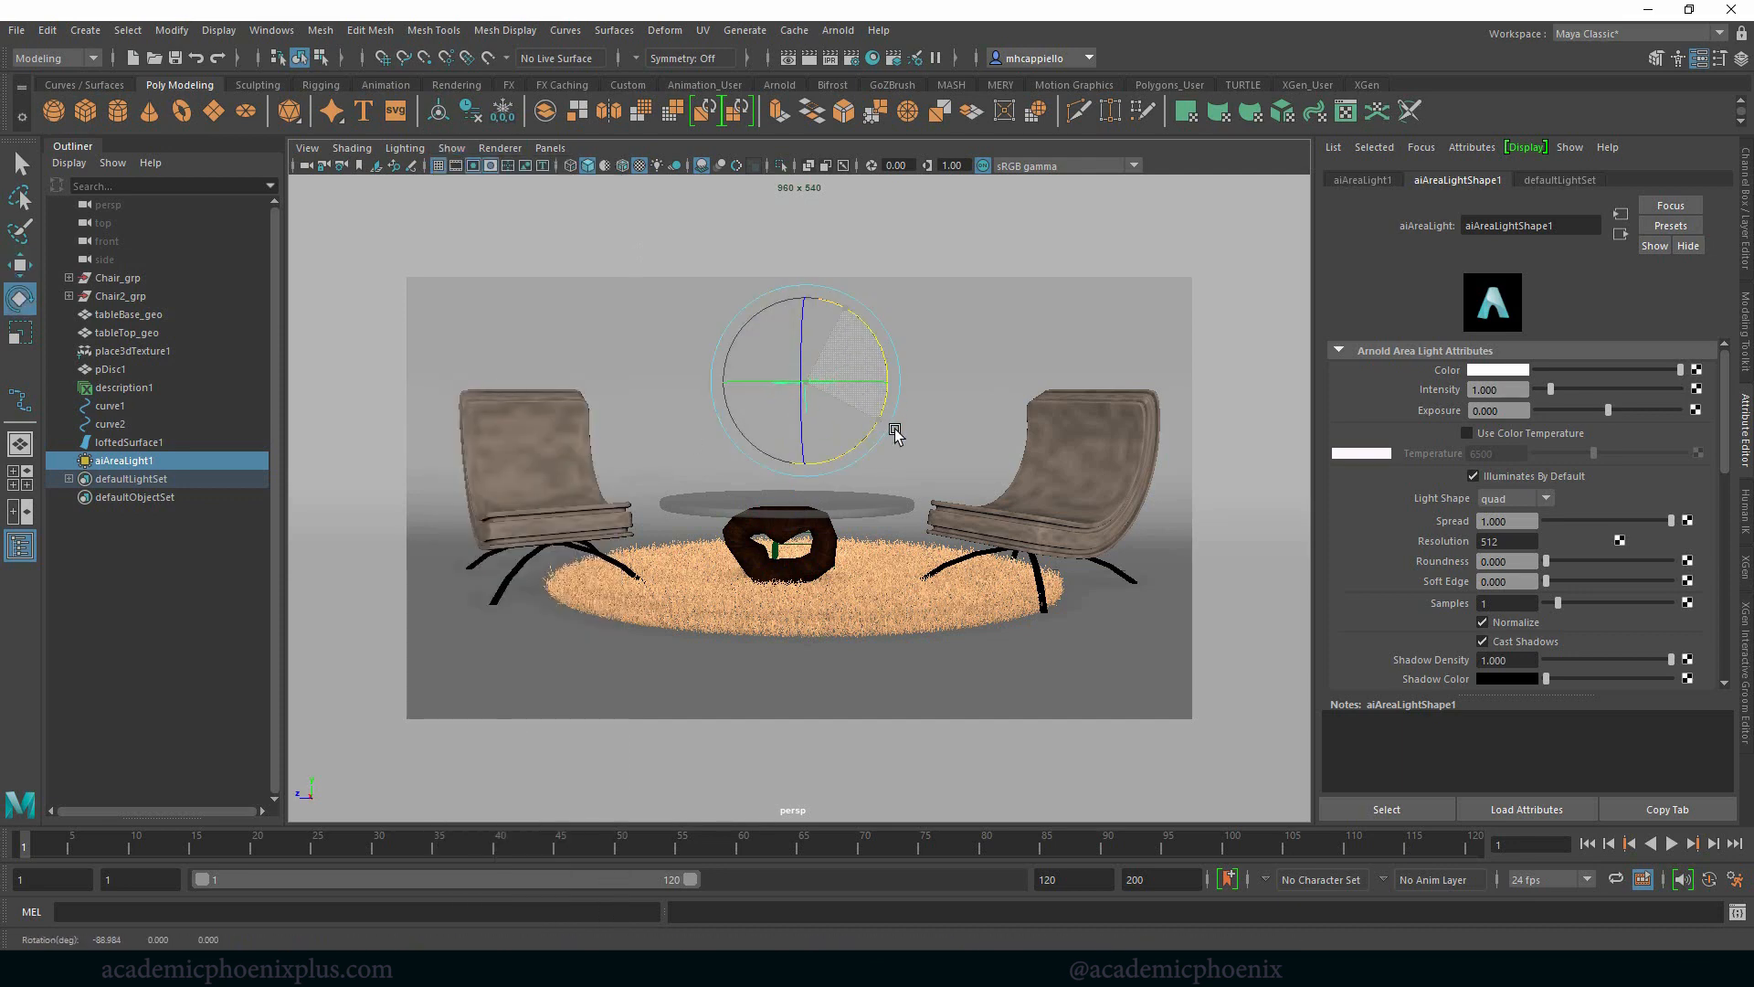
pyautogui.click(1744, 205)
pyautogui.click(1701, 242)
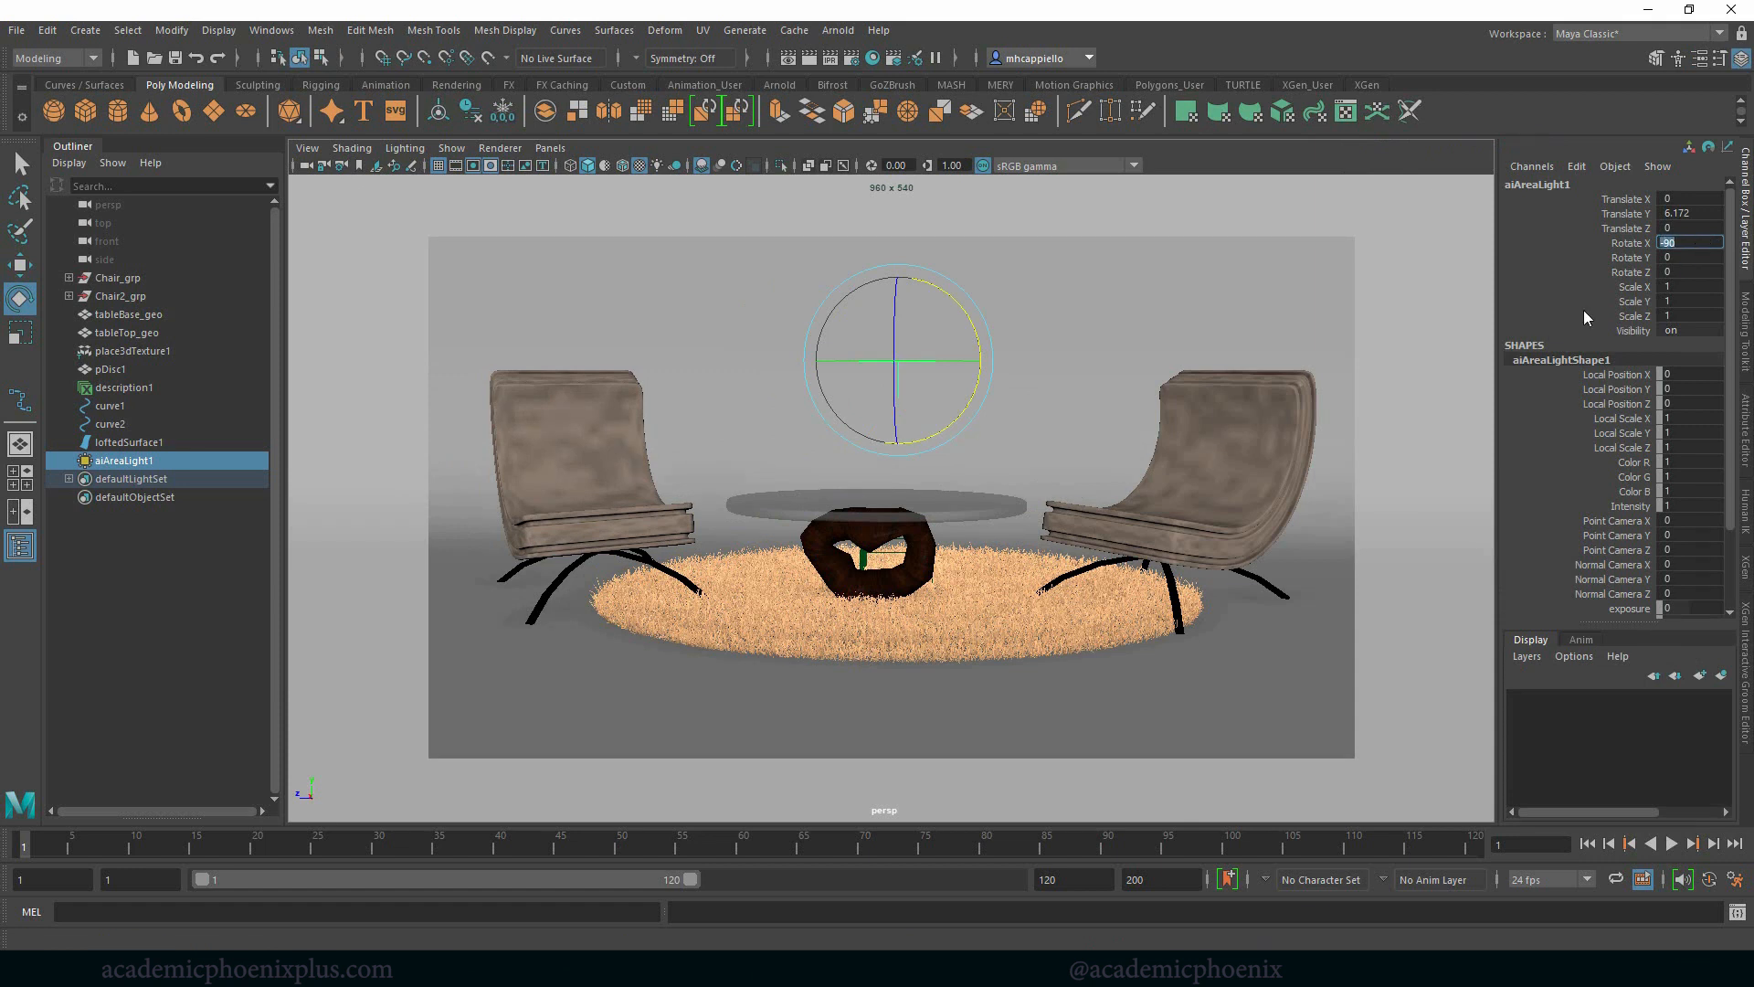
pyautogui.write('90')
pyautogui.press('Return')
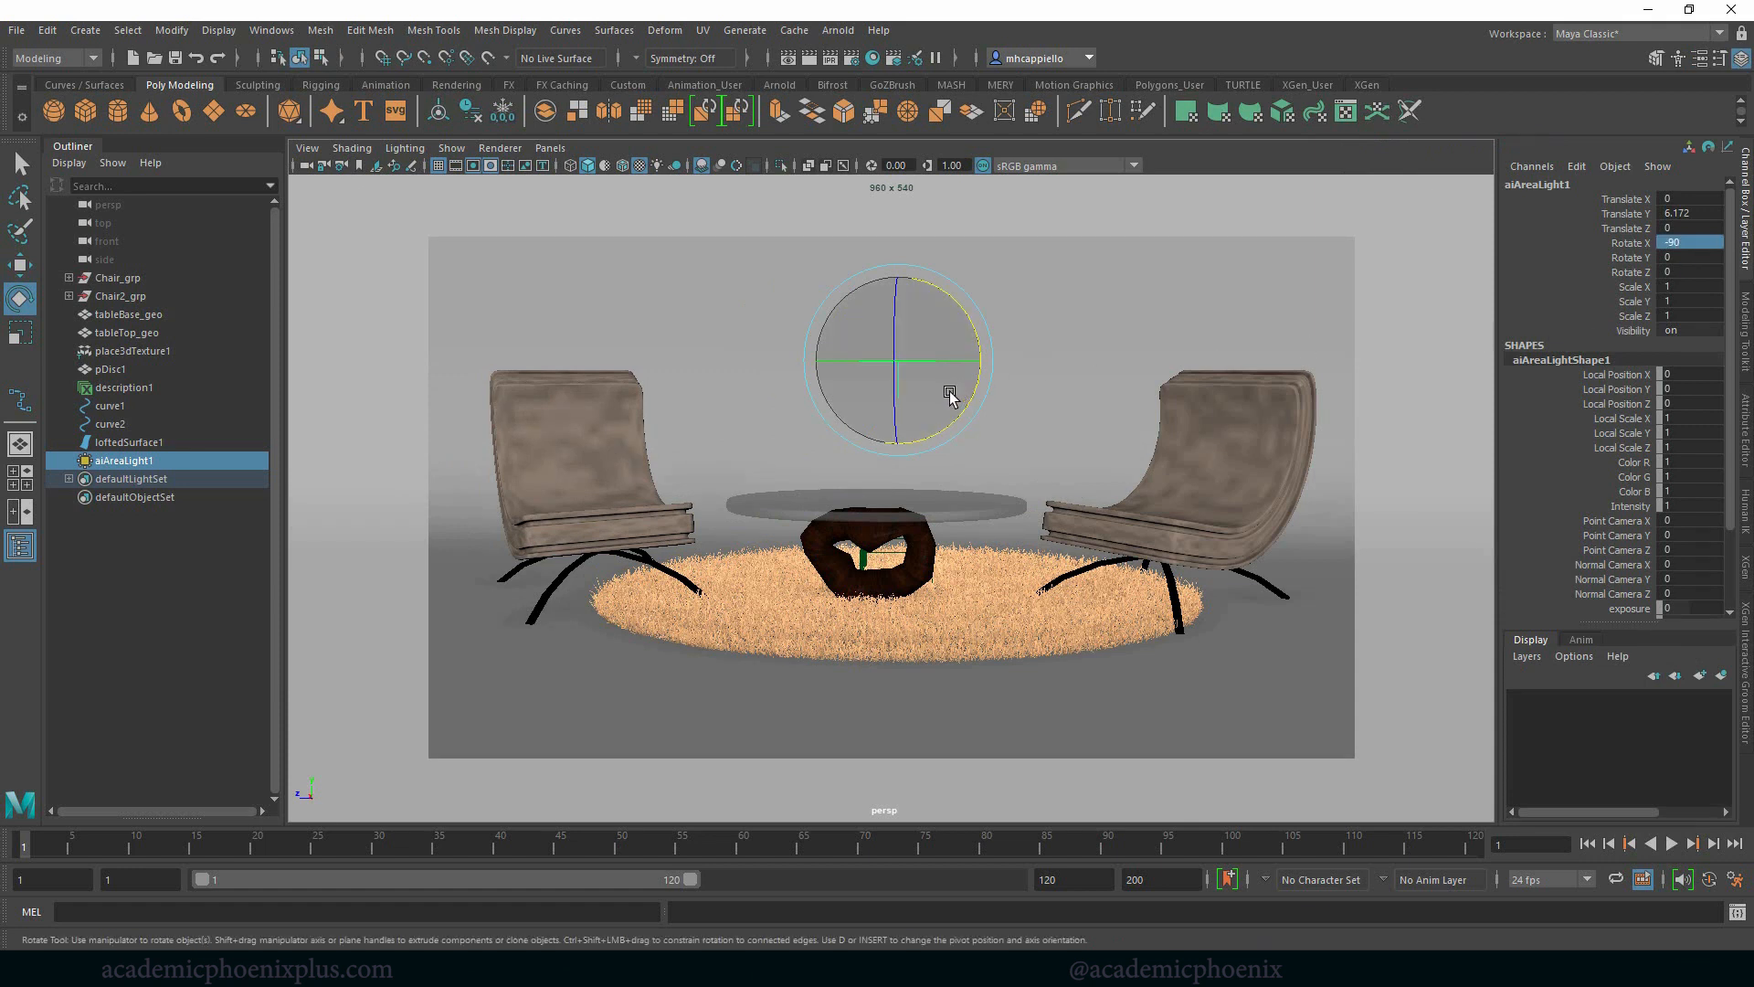
pyautogui.press('q')
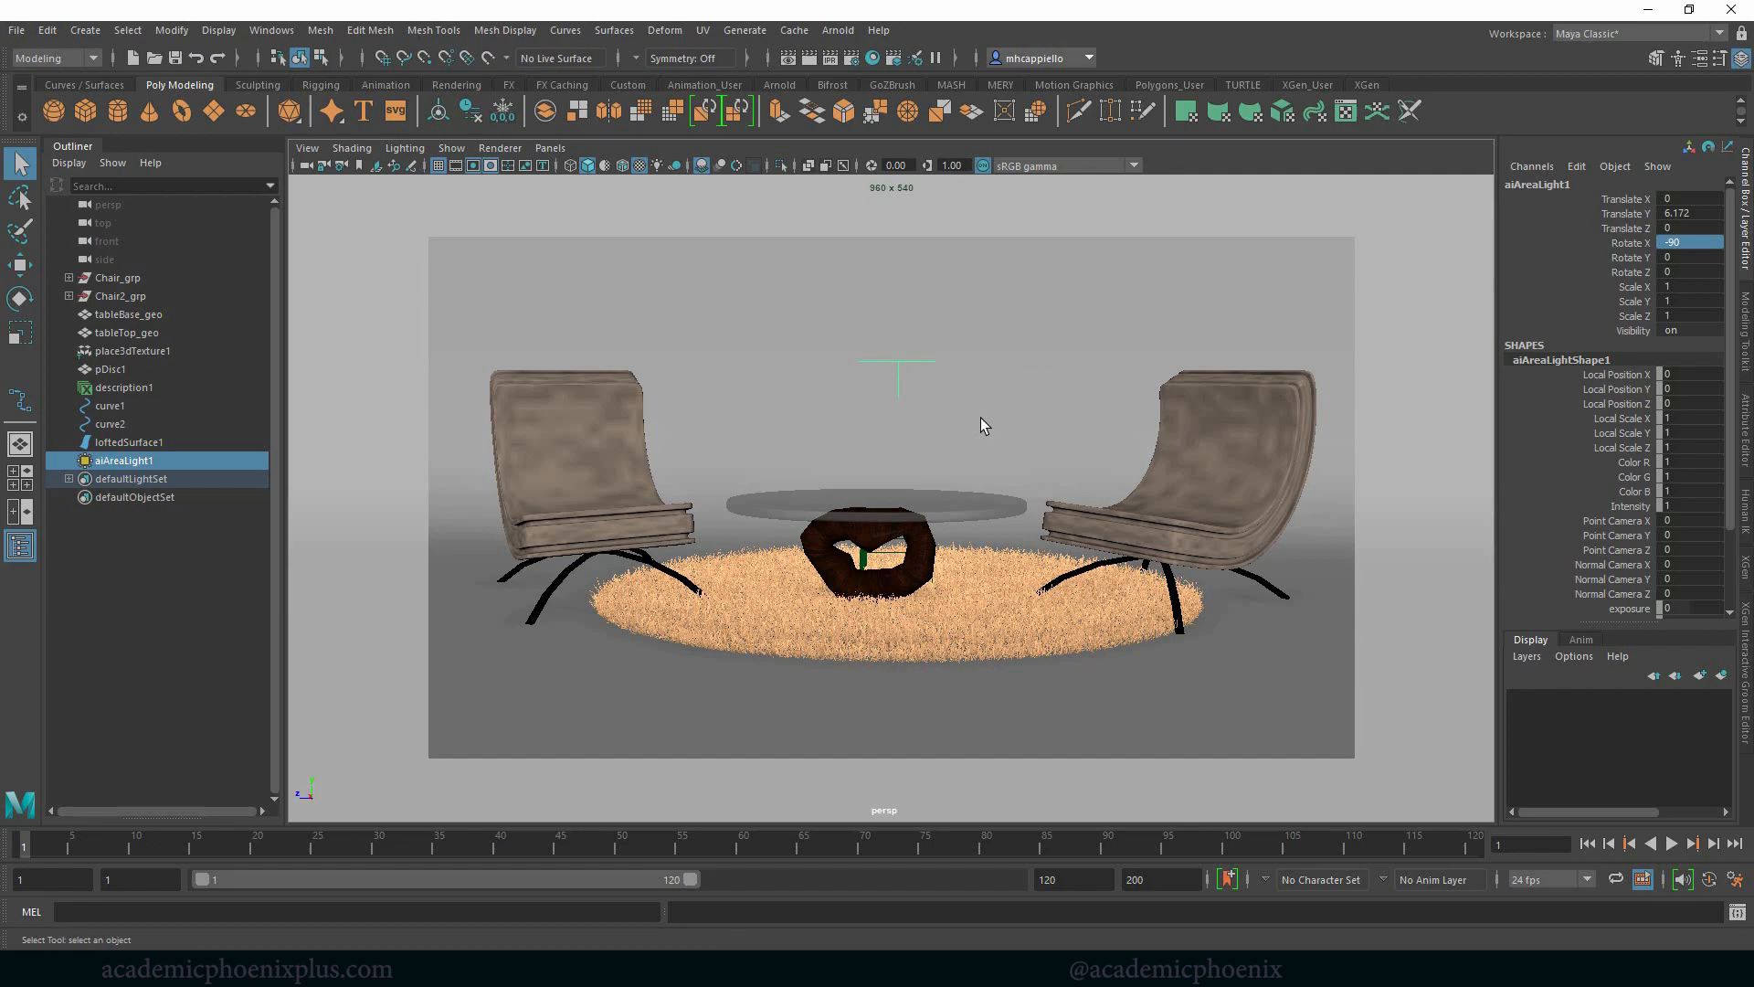
# Scale the area light up and raise it slightly higher.
pyautogui.moveTo(981, 425)
pyautogui.keyDown('alt'); pyautogui.mouseDown()
pyautogui.moveTo(991, 380)
pyautogui.moveTo(902, 383)
pyautogui.moveTo(1065, 403)
pyautogui.moveTo(1007, 442)
pyautogui.moveTo(903, 378)
pyautogui.moveTo(1045, 392)
pyautogui.moveTo(929, 379)
pyautogui.moveTo(898, 258)
pyautogui.mouseUp(); pyautogui.keyUp('alt')
pyautogui.press('r')
pyautogui.press('w')
pyautogui.scroll(-2, 1040, 434)
pyautogui.scroll(-4, 1041, 434)
pyautogui.moveTo(932, 315)
pyautogui.keyDown('alt'); pyautogui.mouseDown()
pyautogui.moveTo(980, 321)
pyautogui.moveTo(926, 365)
pyautogui.mouseUp(); pyautogui.keyUp('alt')
pyautogui.press('r')
pyautogui.press('w')
# Test-render in Arnold, turn off the light's Normalize and raise Exposure to 1.
pyautogui.click(838, 29)
pyautogui.click(862, 111)
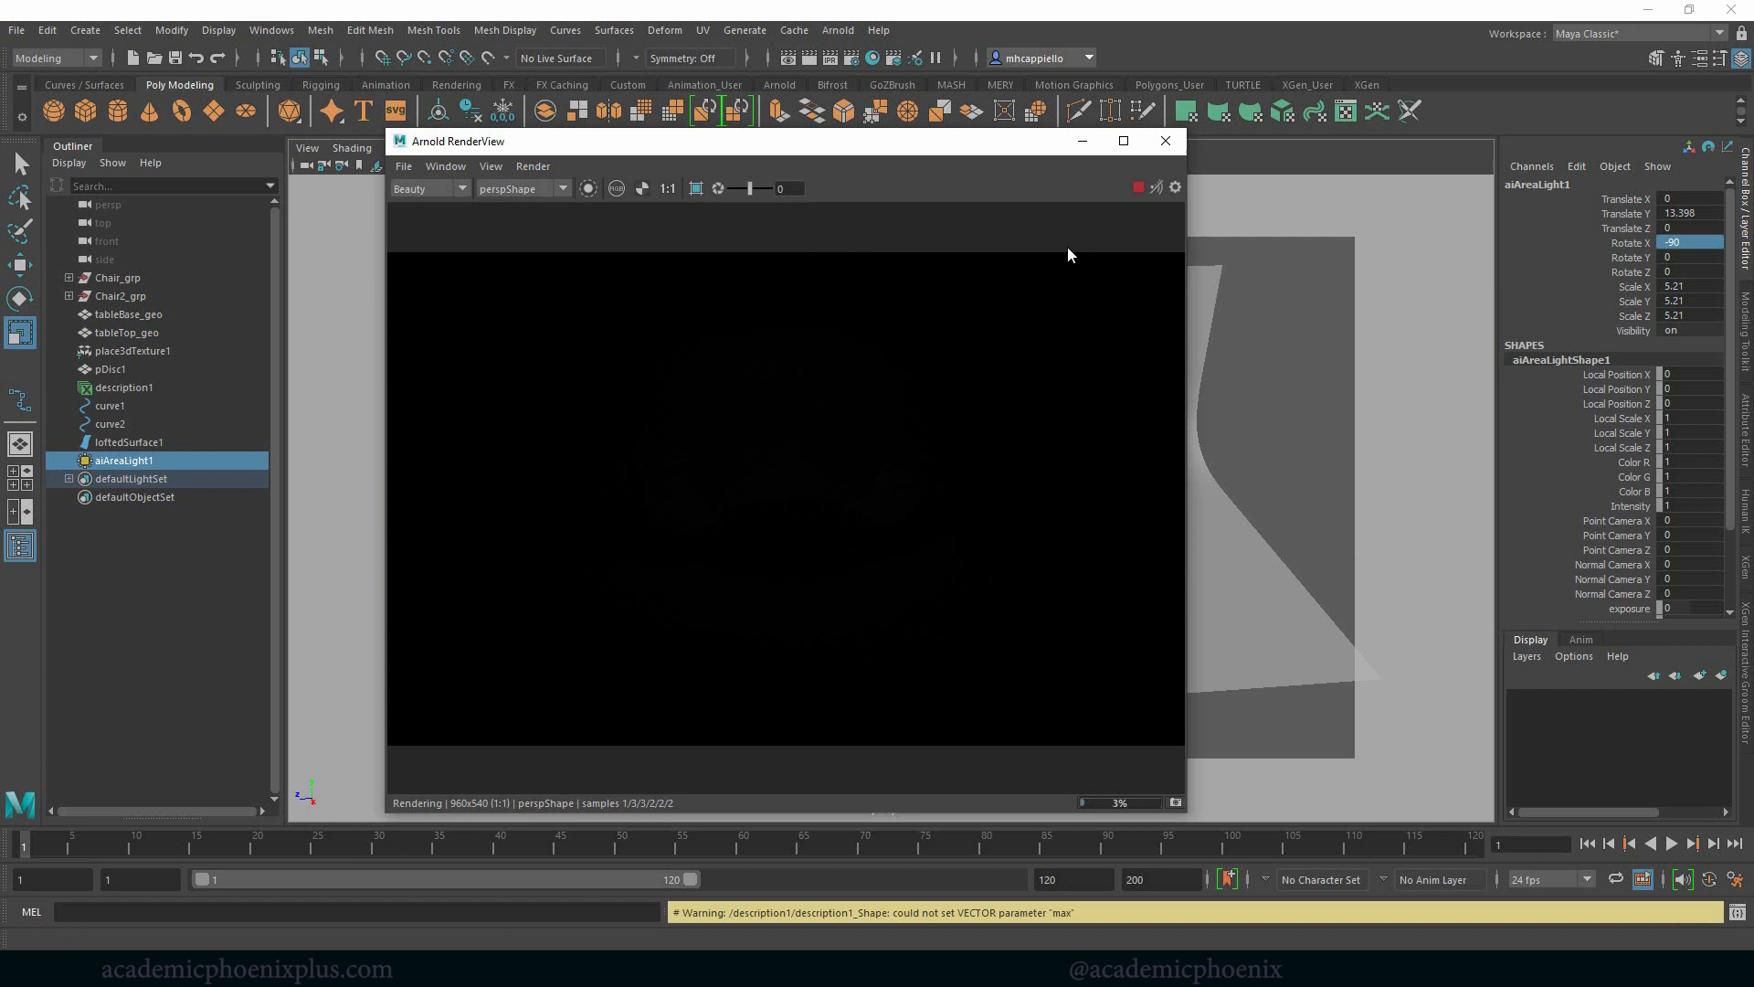
pyautogui.click(1082, 141)
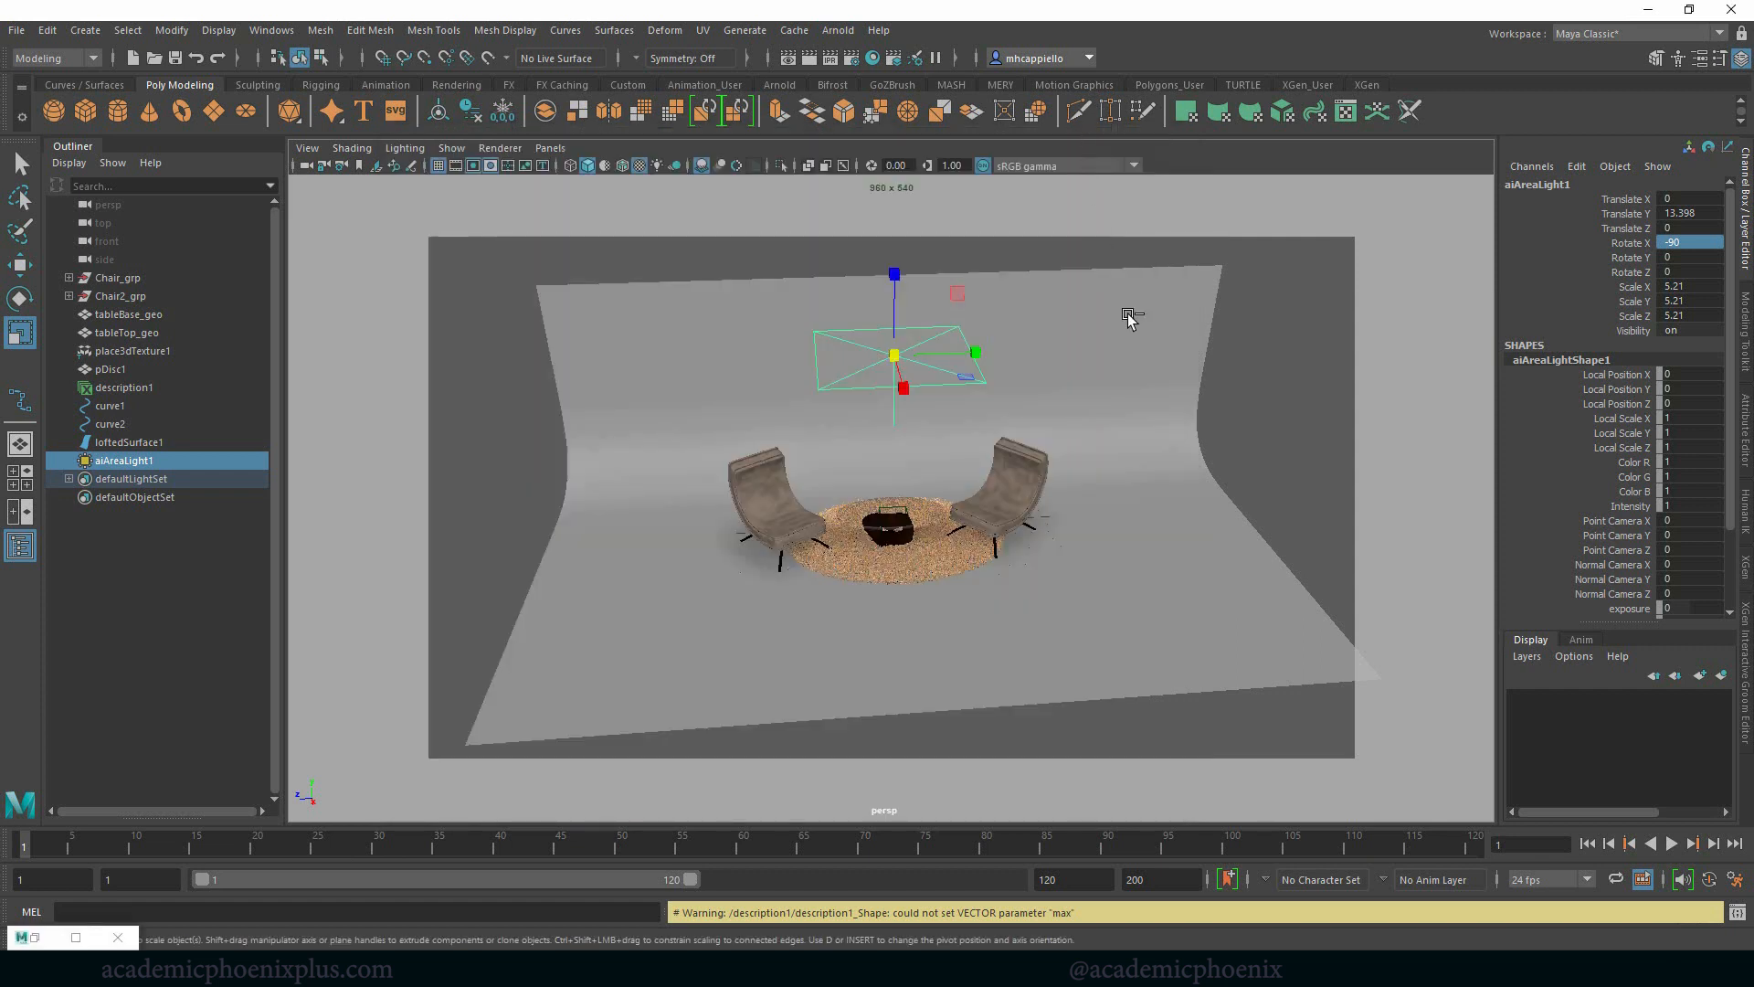
pyautogui.hotkey('ctrl', 'a')
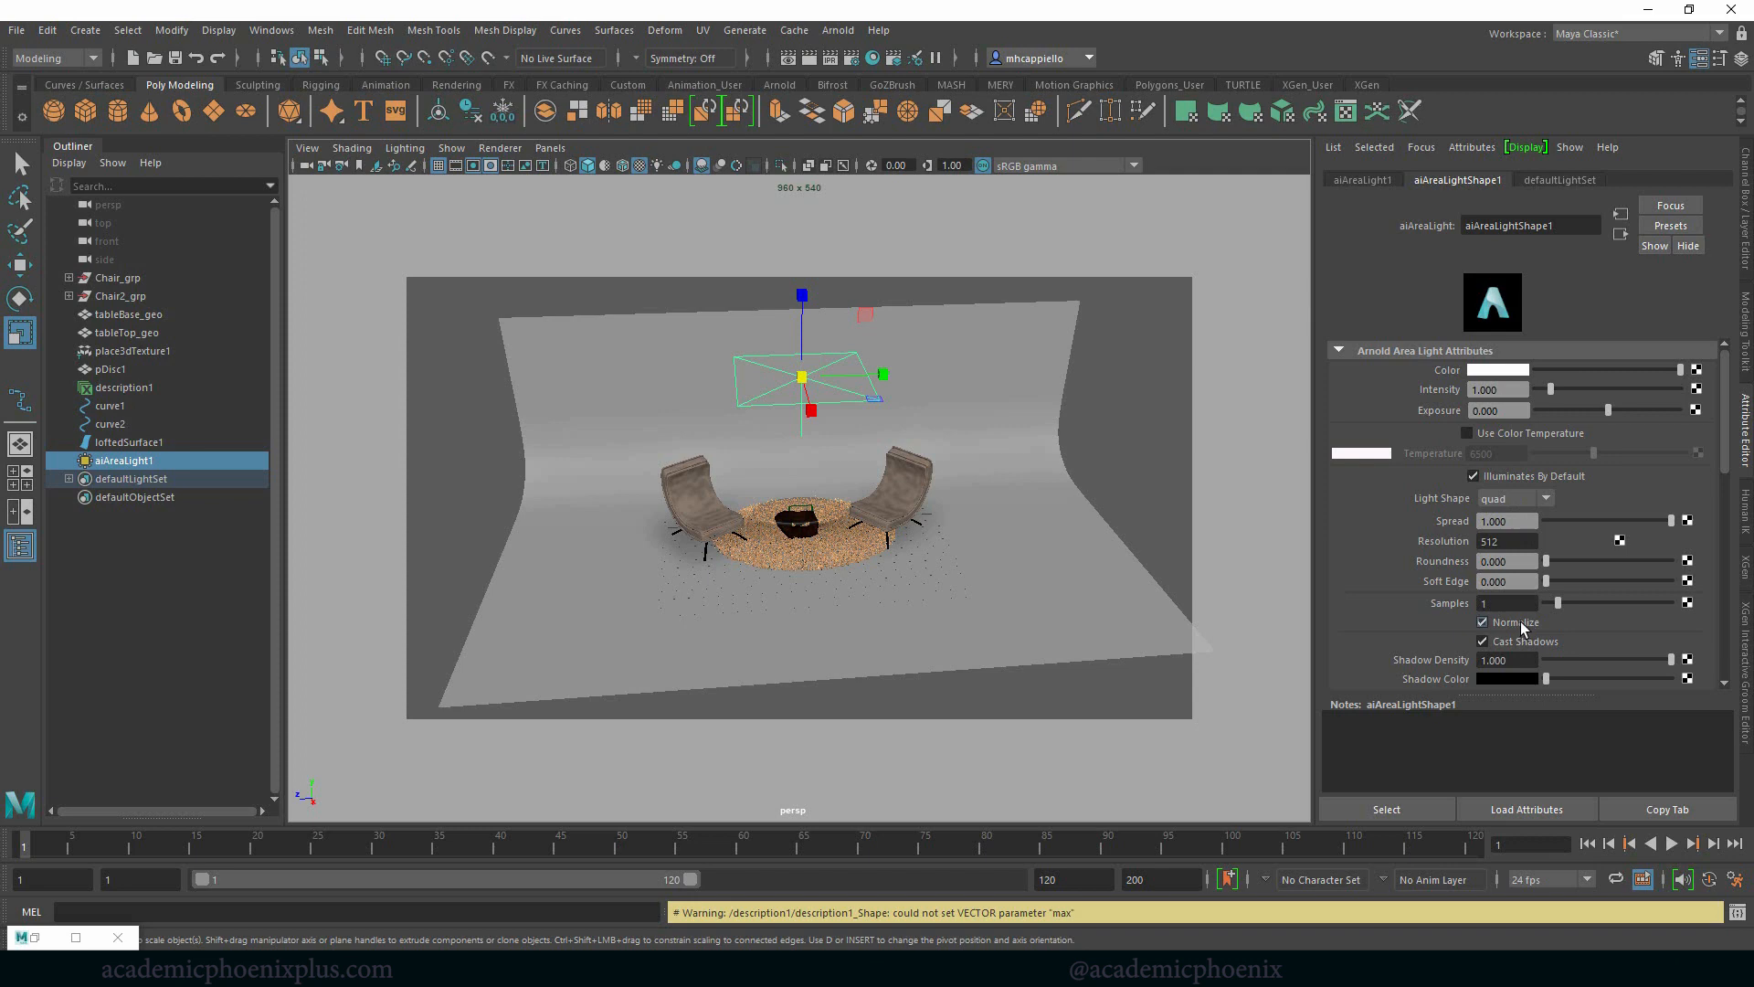
pyautogui.click(838, 29)
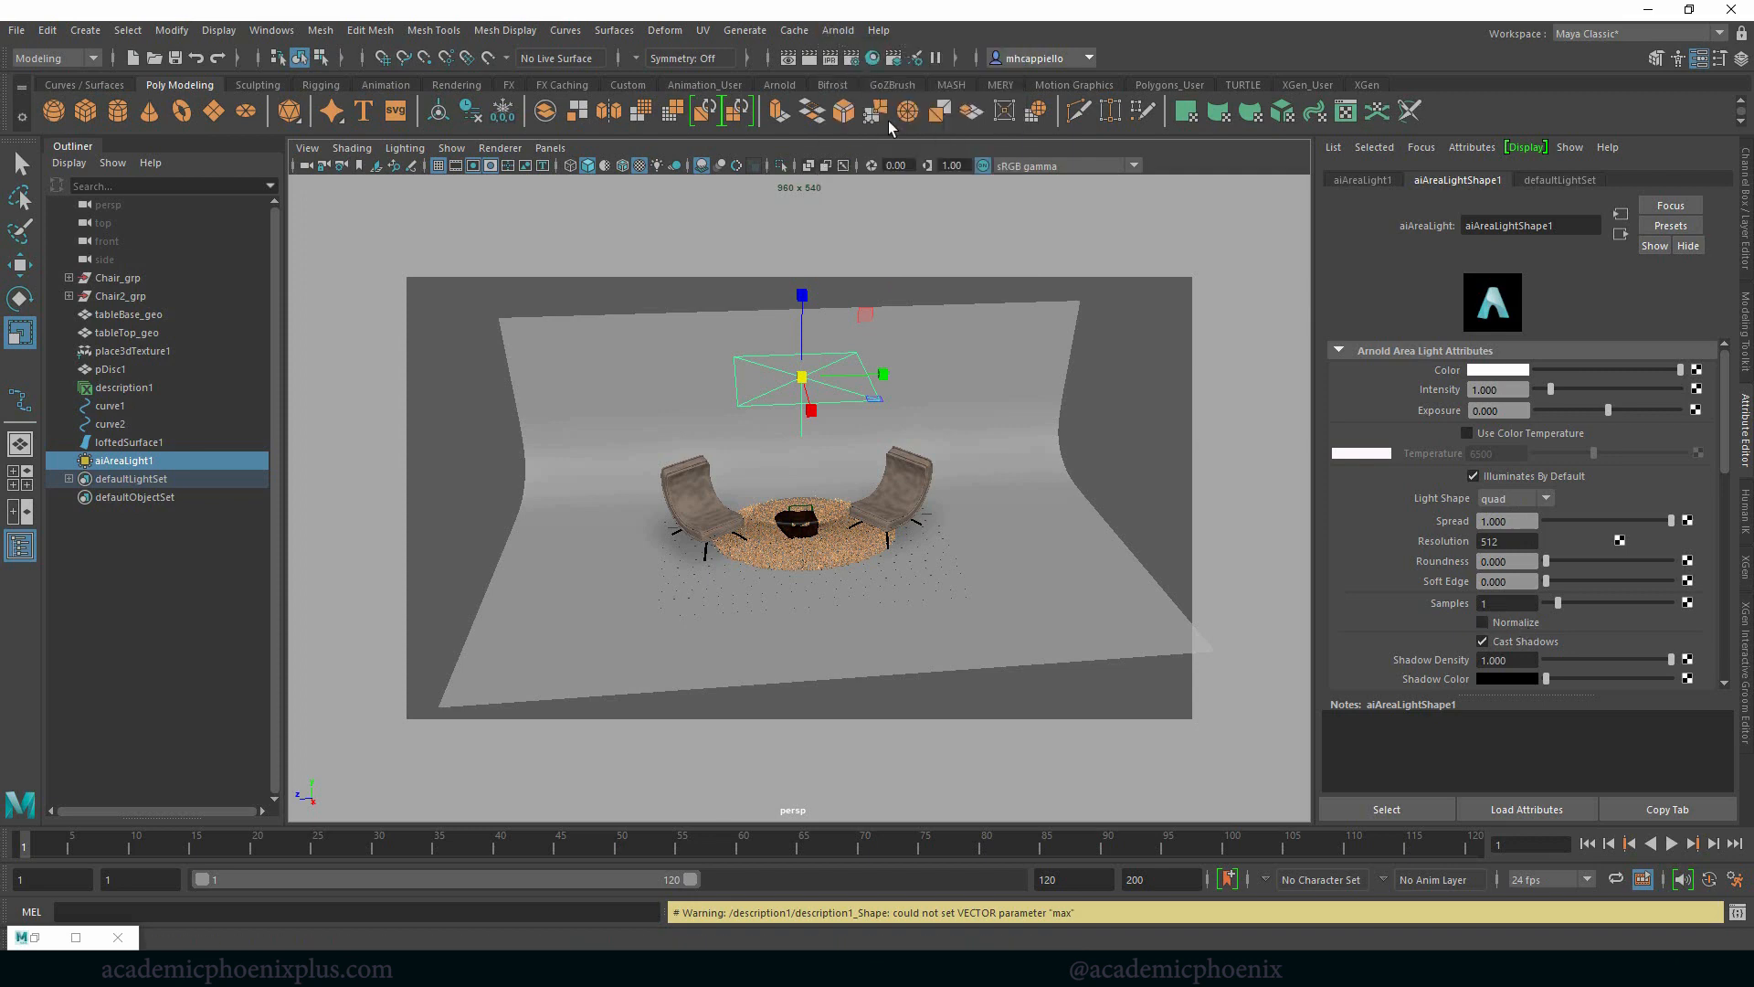
pyautogui.click(75, 937)
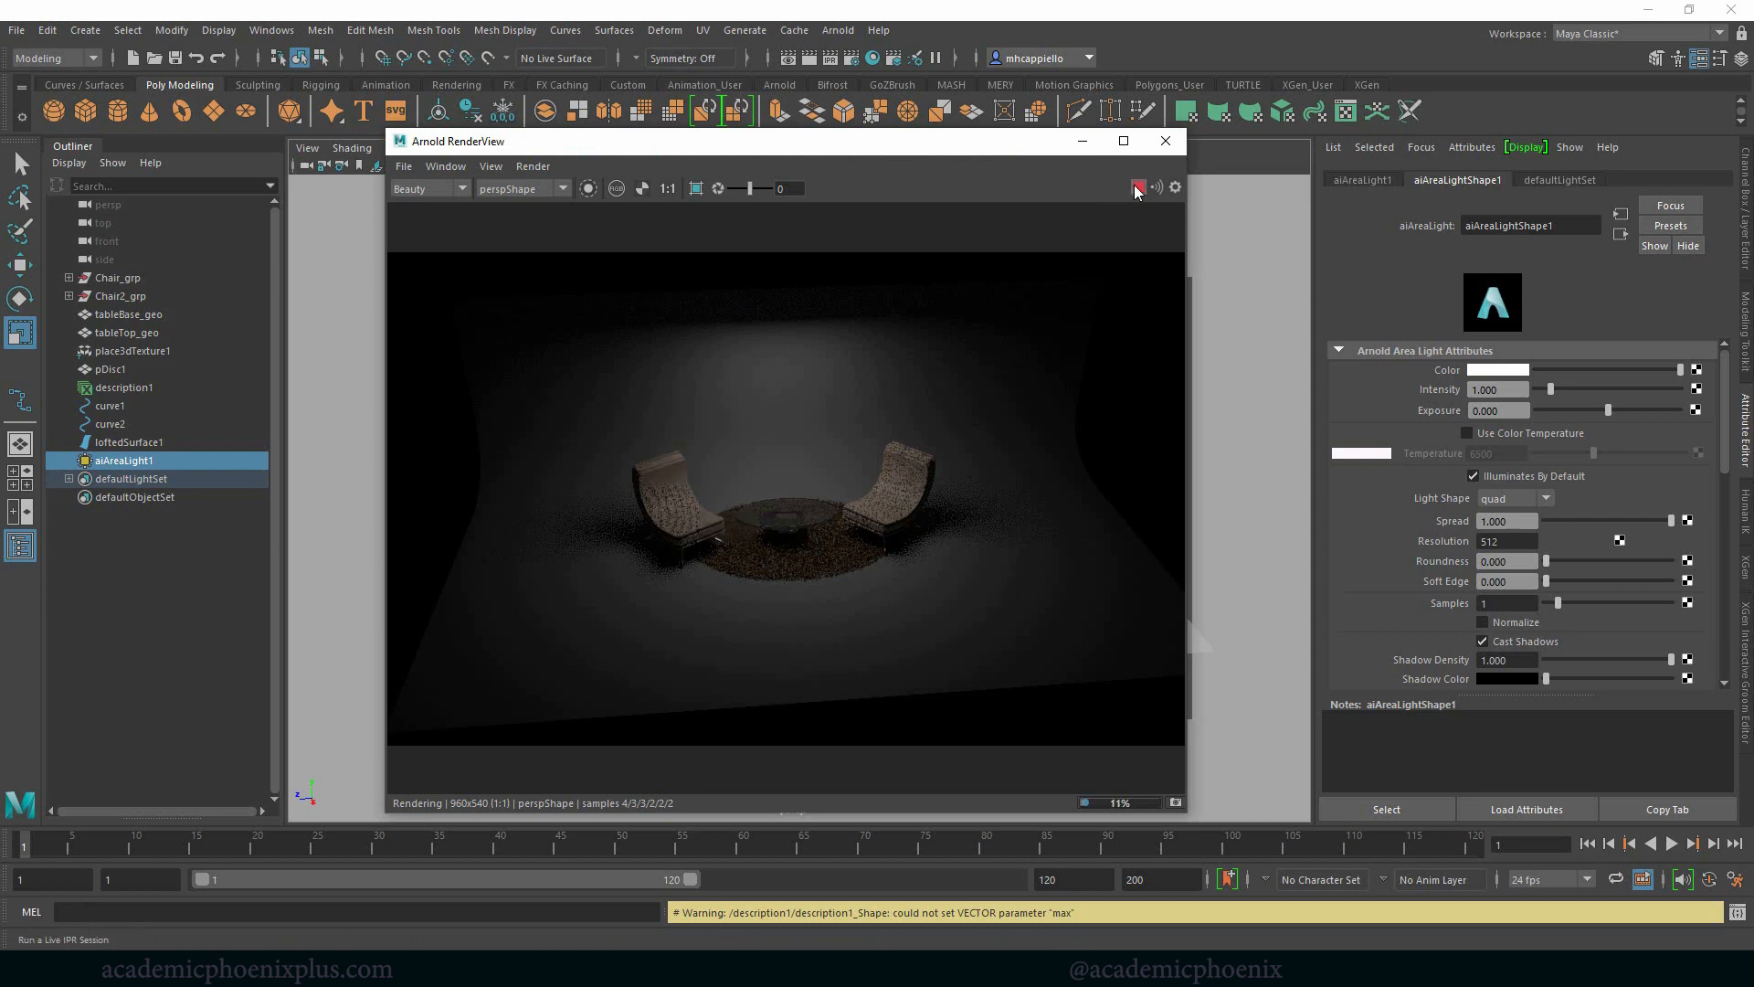
pyautogui.click(1082, 139)
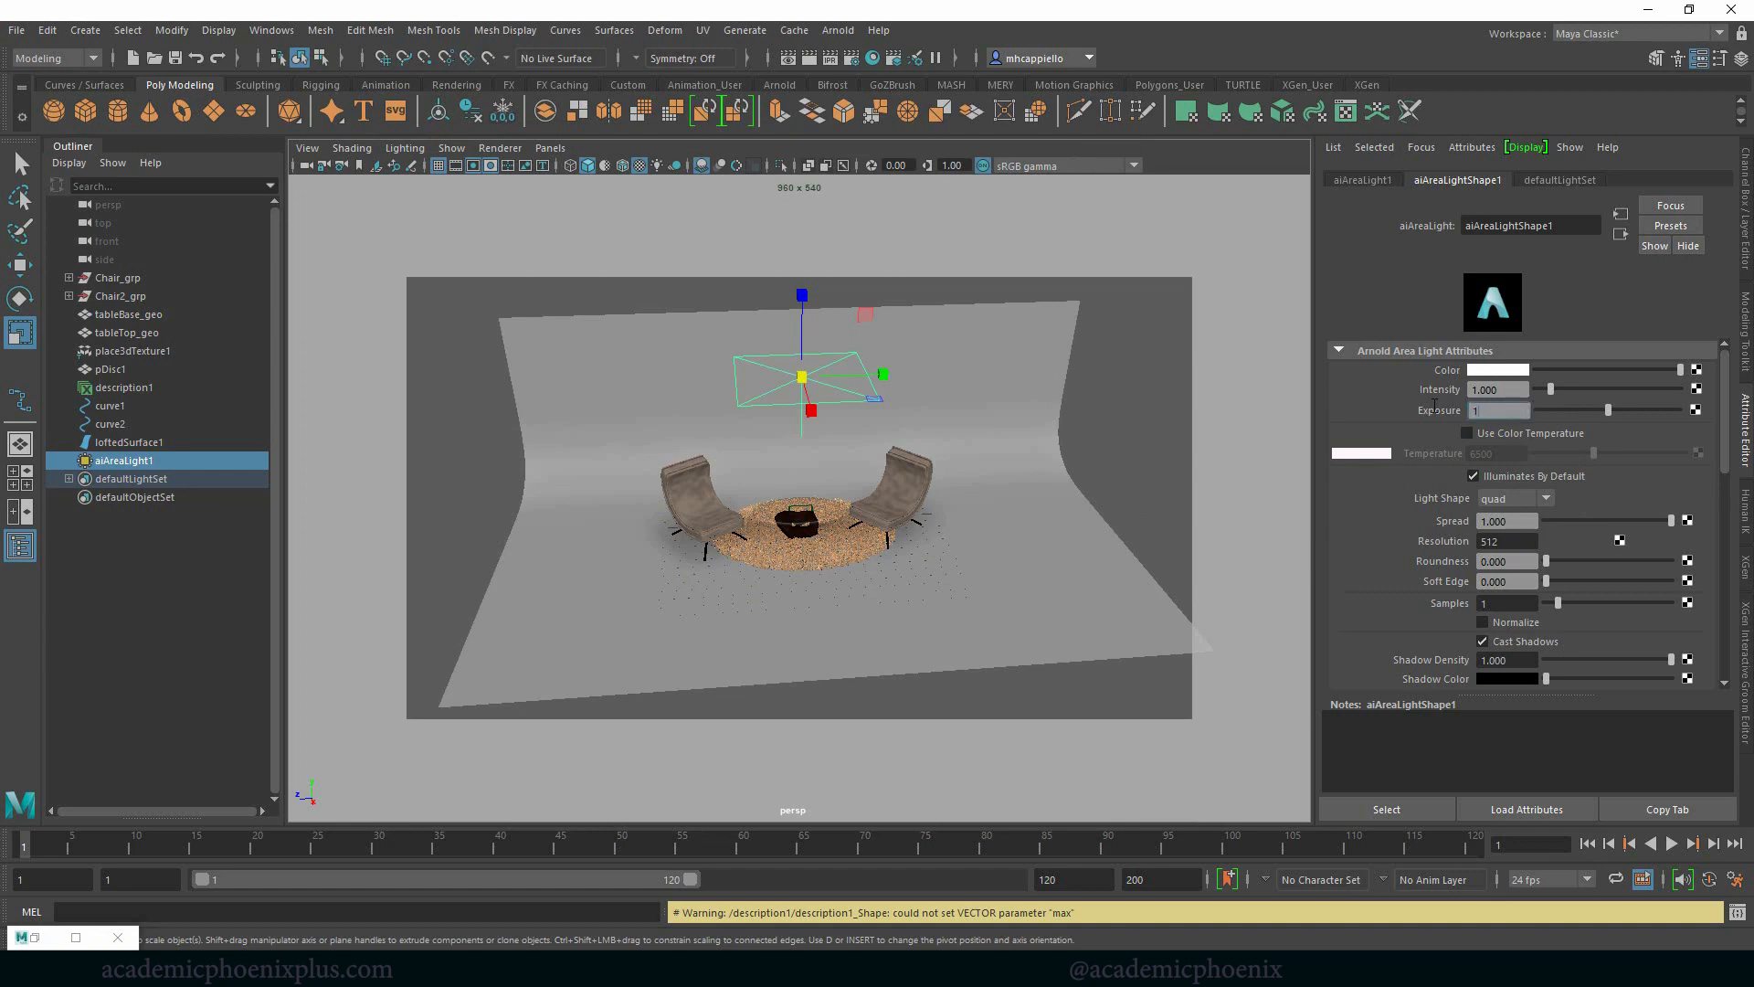
# Stretch the area light wider along X and check the backdrop from above.
pyautogui.press('r')
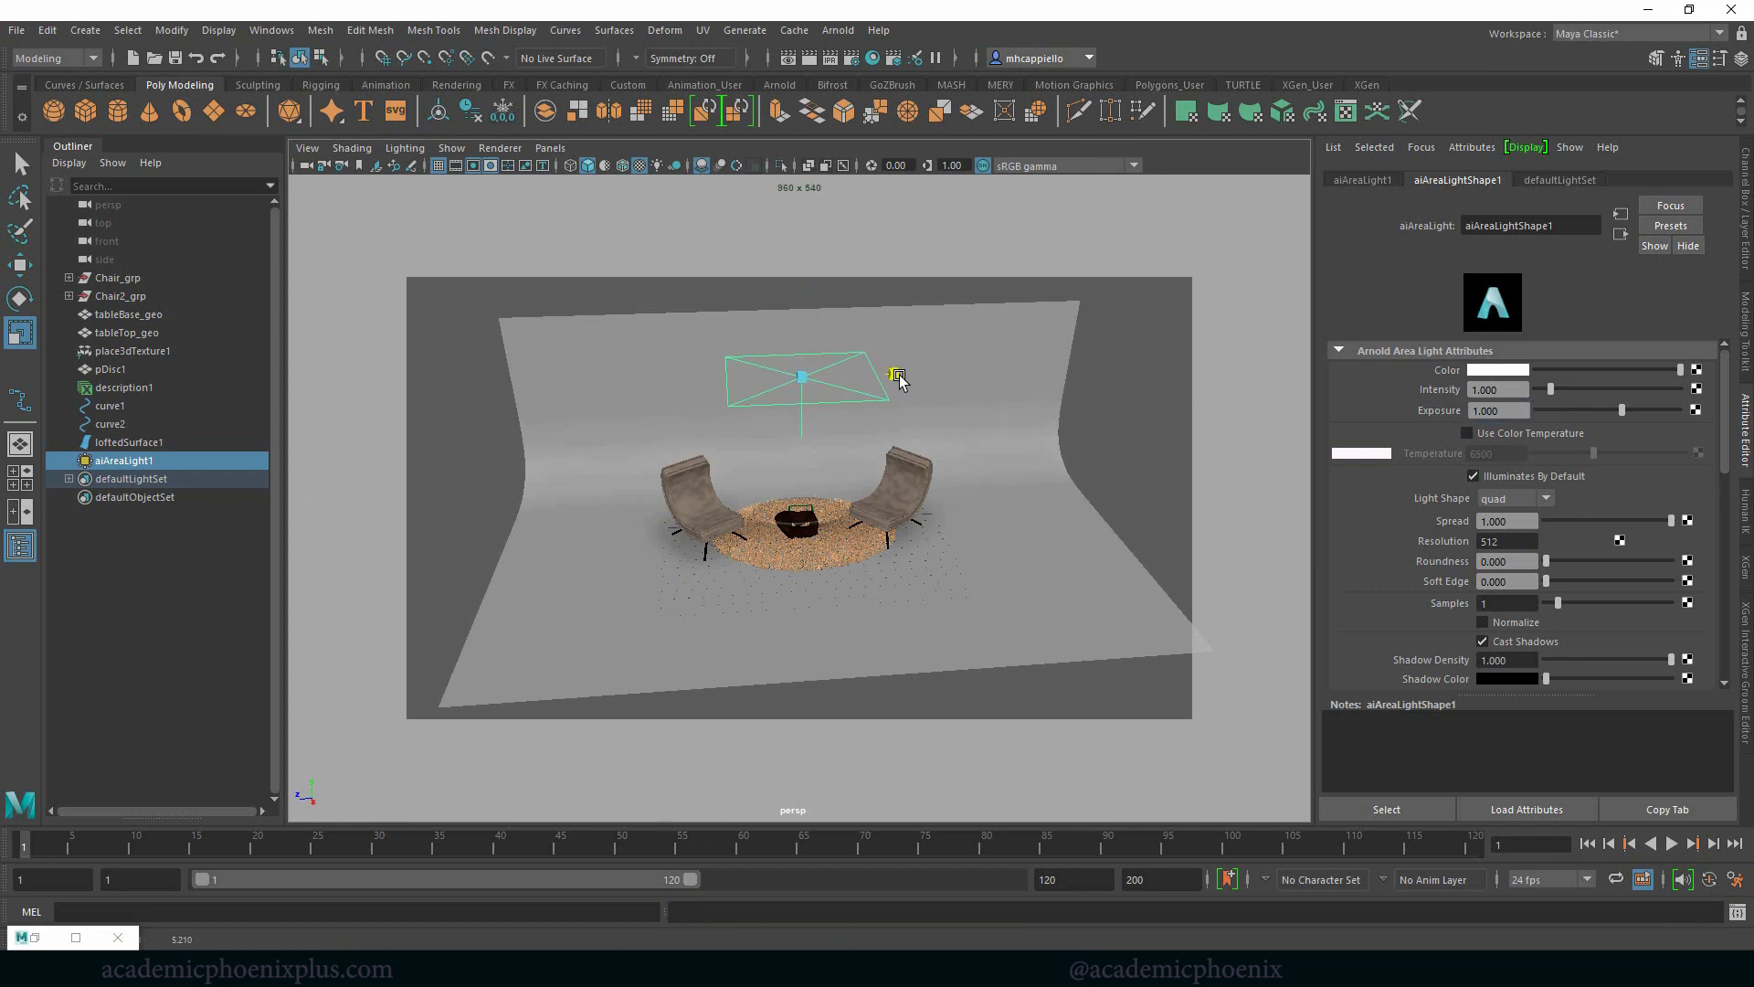
pyautogui.moveTo(893, 376); pyautogui.dragTo(953, 379)
pyautogui.click(988, 490)
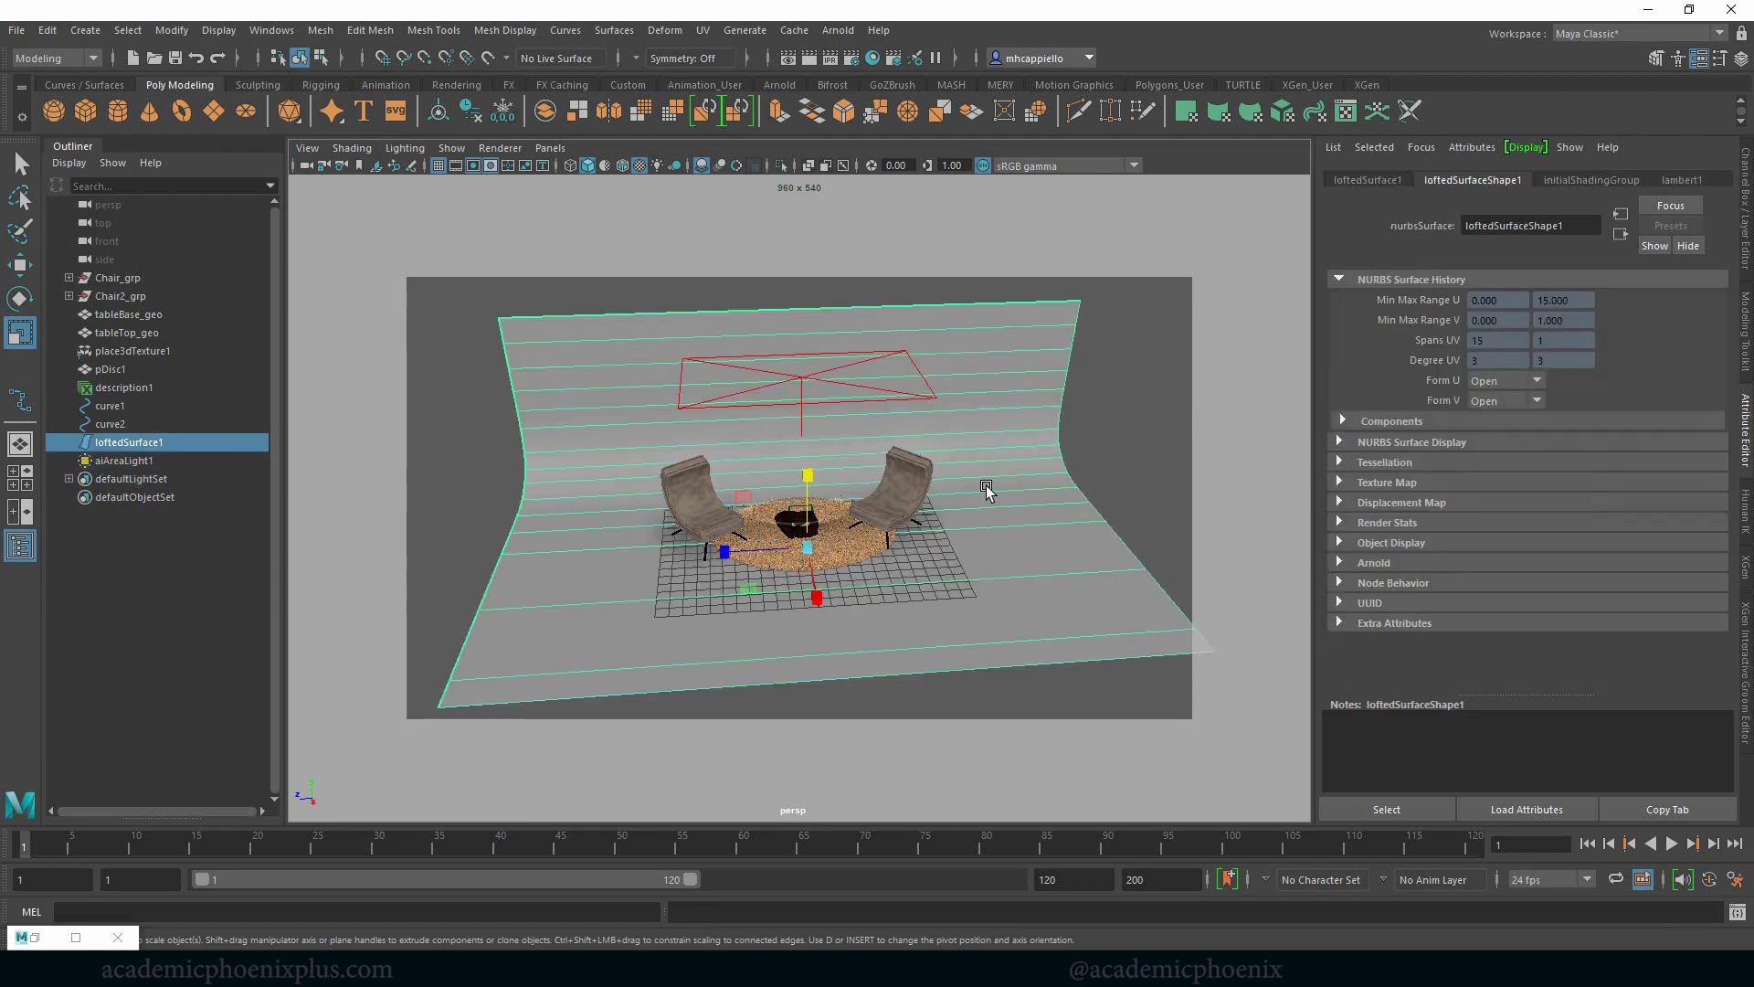
pyautogui.click(1151, 427)
pyautogui.moveTo(1164, 424)
pyautogui.keyDown('alt'); pyautogui.mouseDown()
pyautogui.moveTo(1093, 491)
pyautogui.moveTo(1147, 536)
pyautogui.moveTo(1187, 419)
pyautogui.moveTo(1155, 402)
pyautogui.mouseUp(); pyautogui.keyUp('alt')
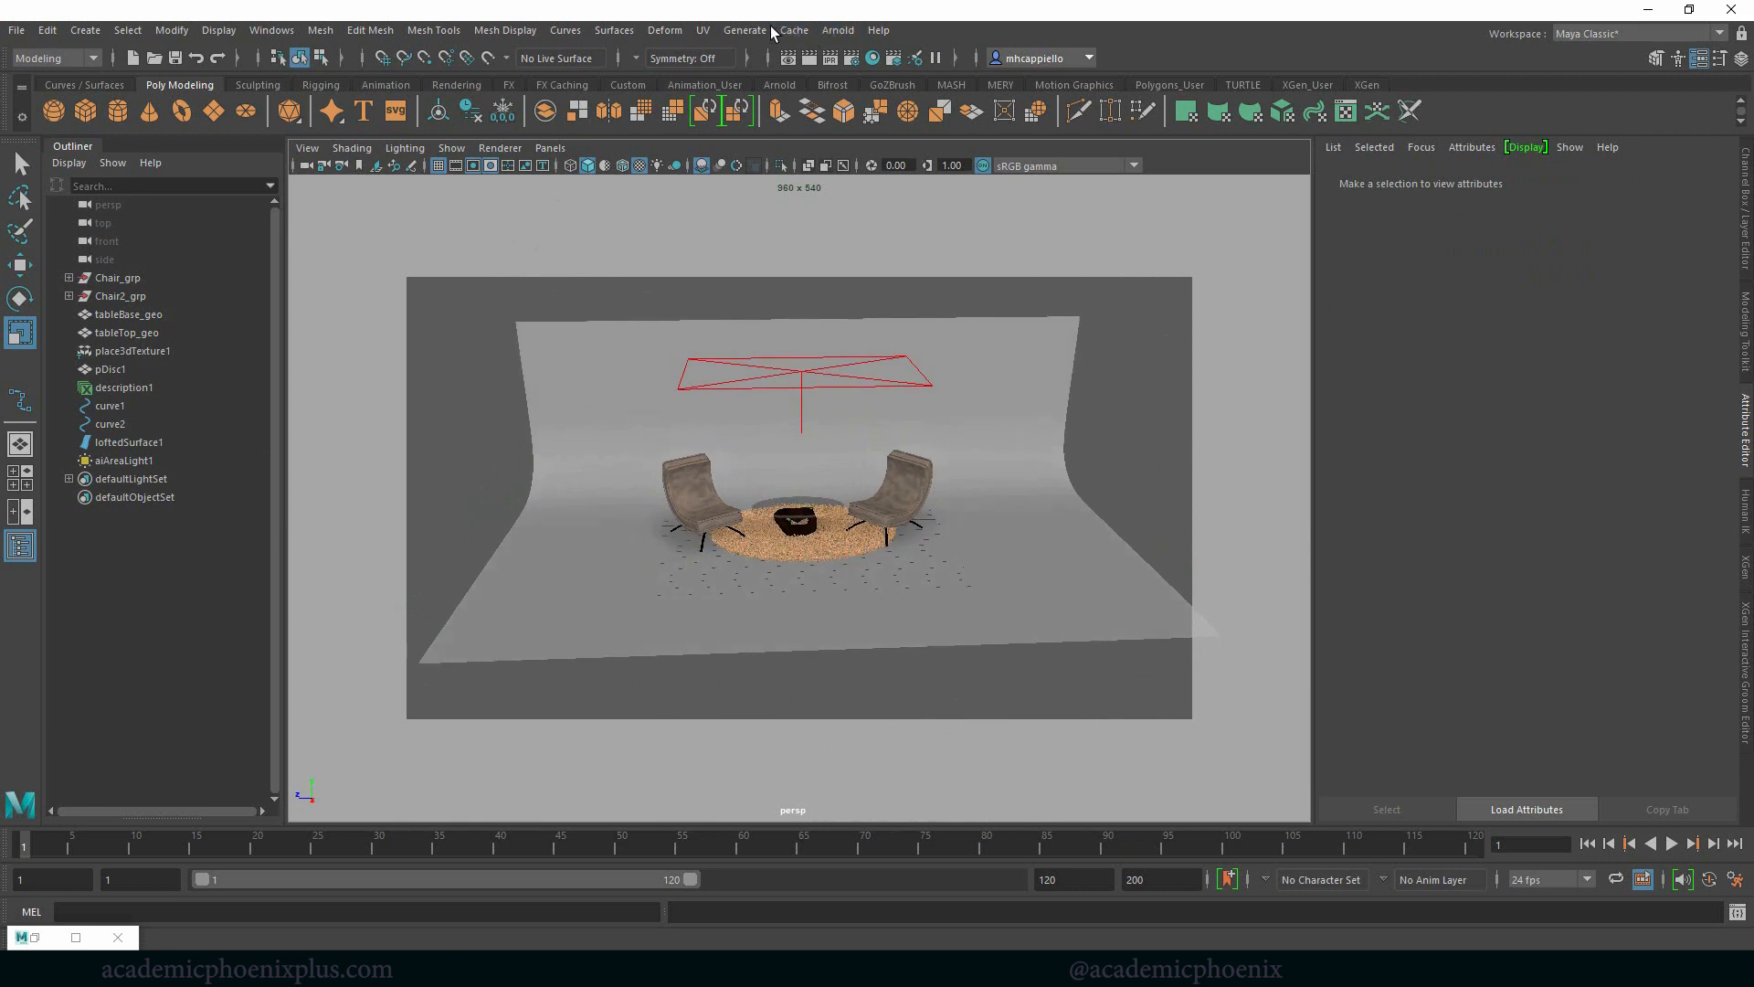
# Create a second Arnold area light, move it left of the chairs and enlarge it.
pyautogui.click(835, 30)
pyautogui.moveTo(856, 123)
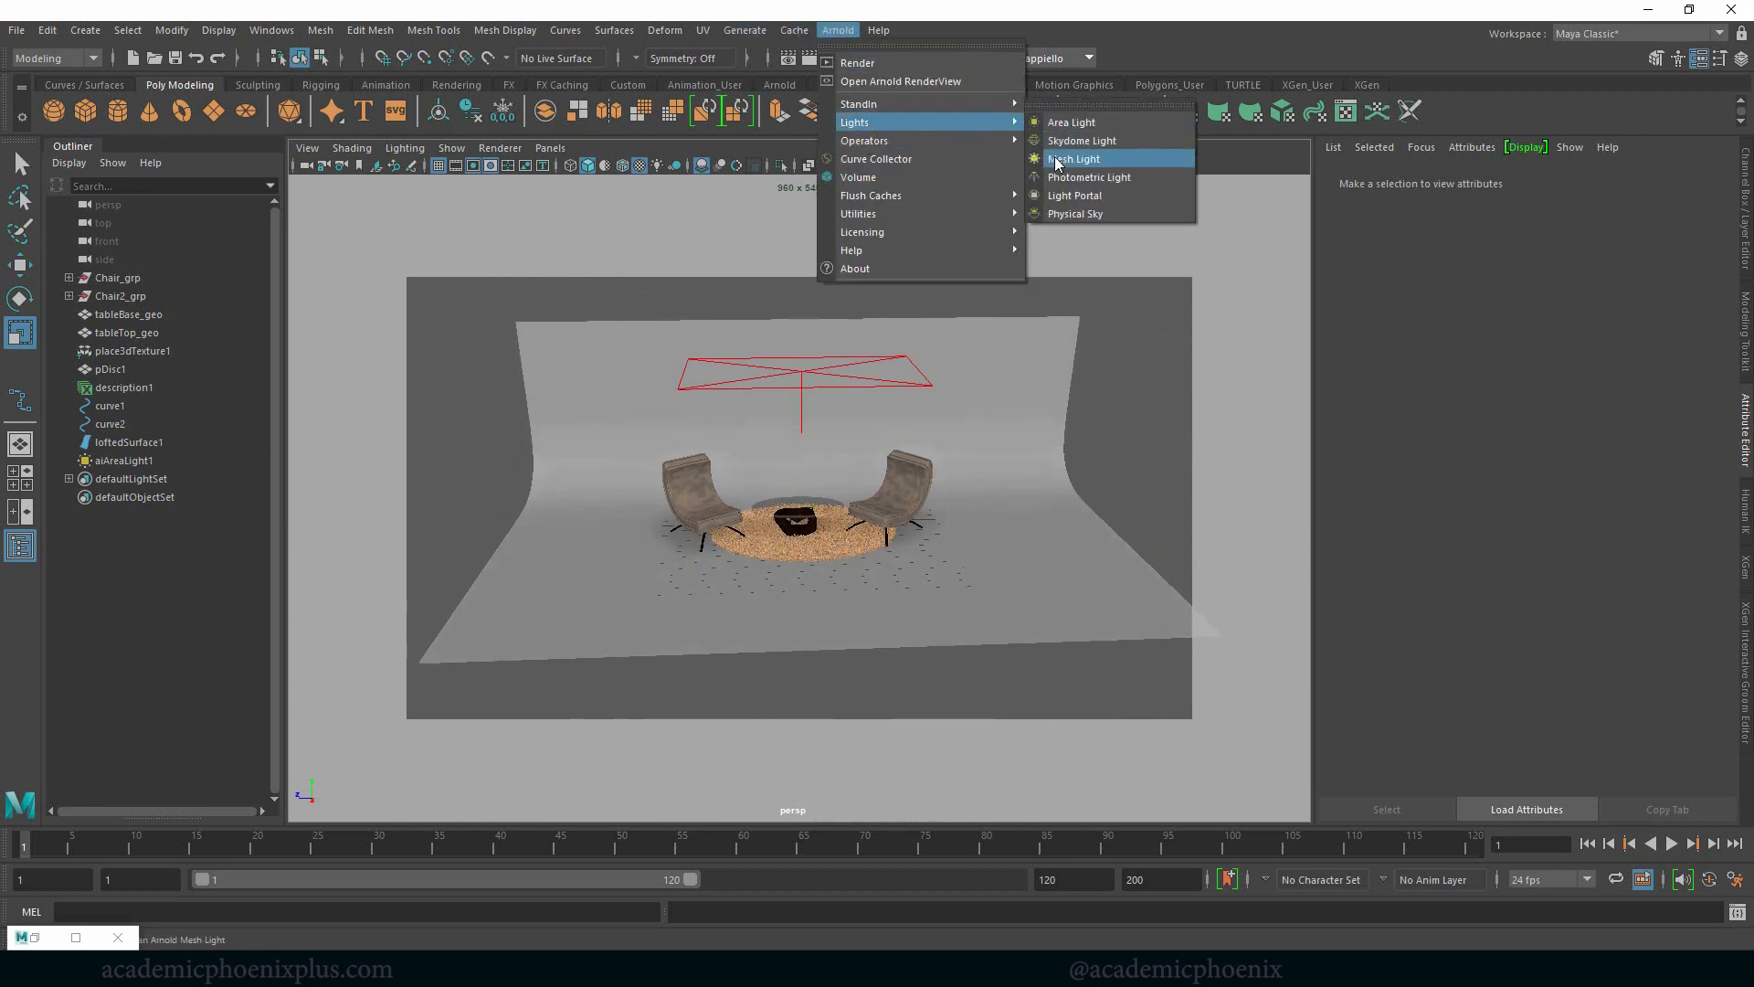
pyautogui.click(1076, 128)
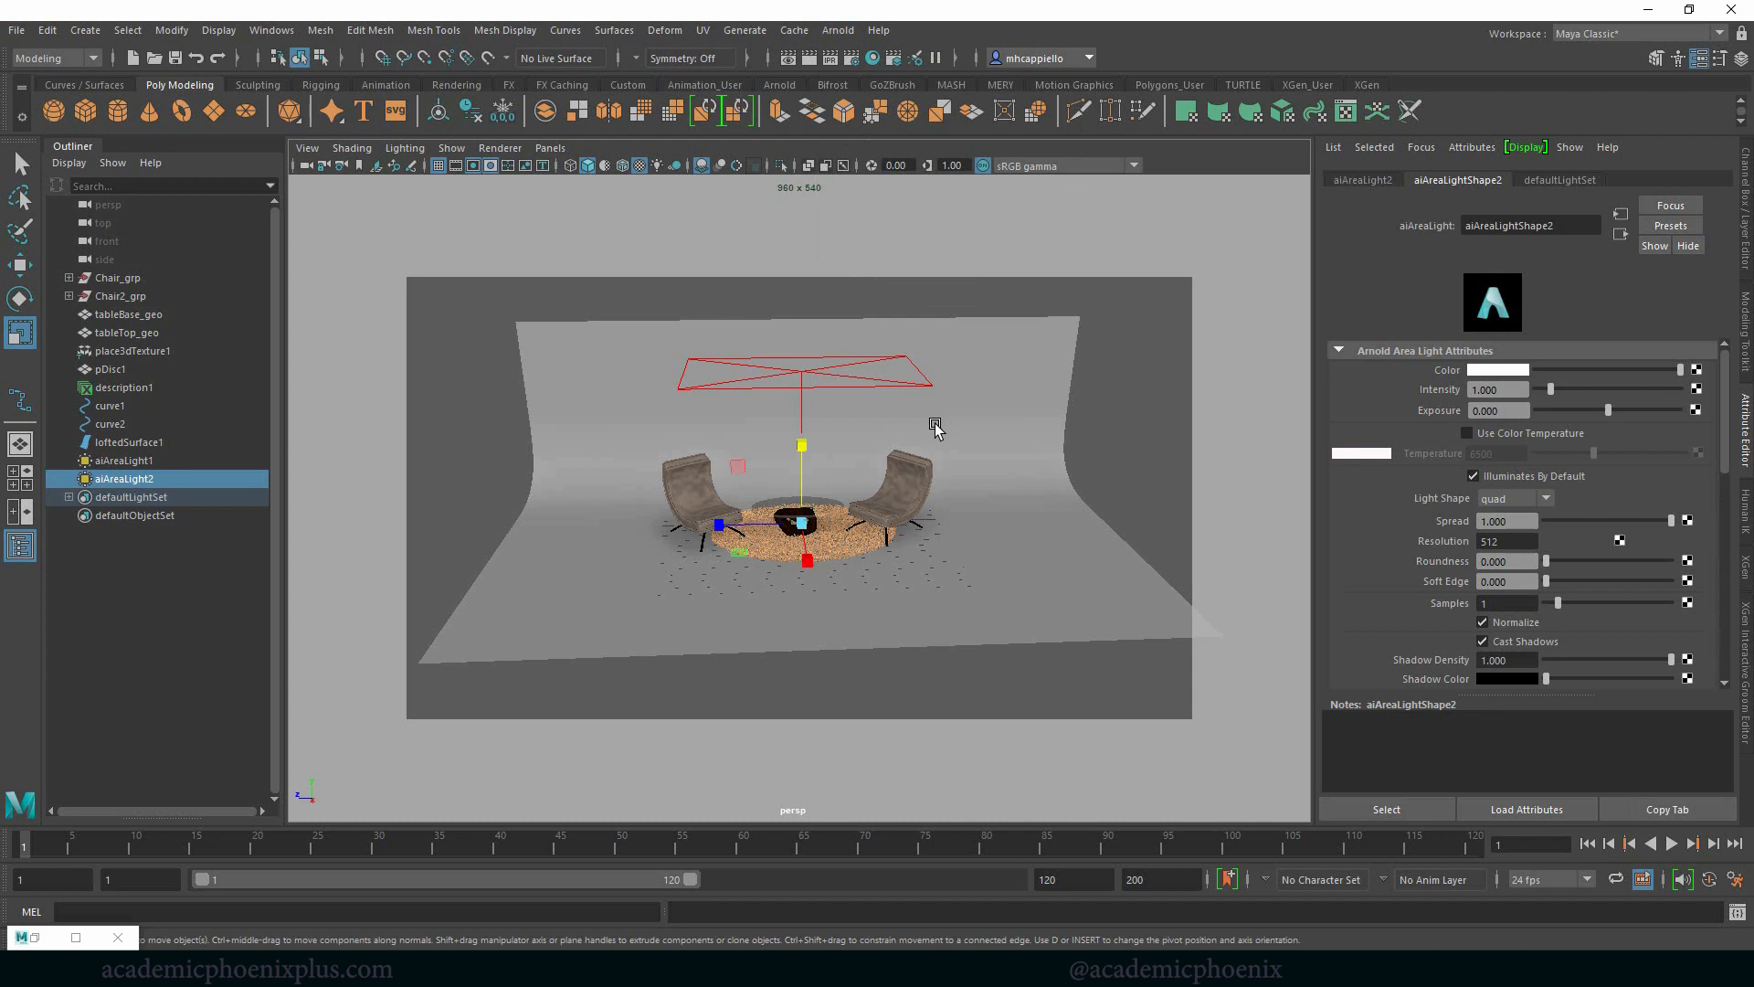
pyautogui.press('w')
pyautogui.moveTo(809, 415)
pyautogui.mouseDown()
pyautogui.moveTo(505, 477)
pyautogui.moveTo(534, 576)
pyautogui.mouseUp()
pyautogui.press('r')
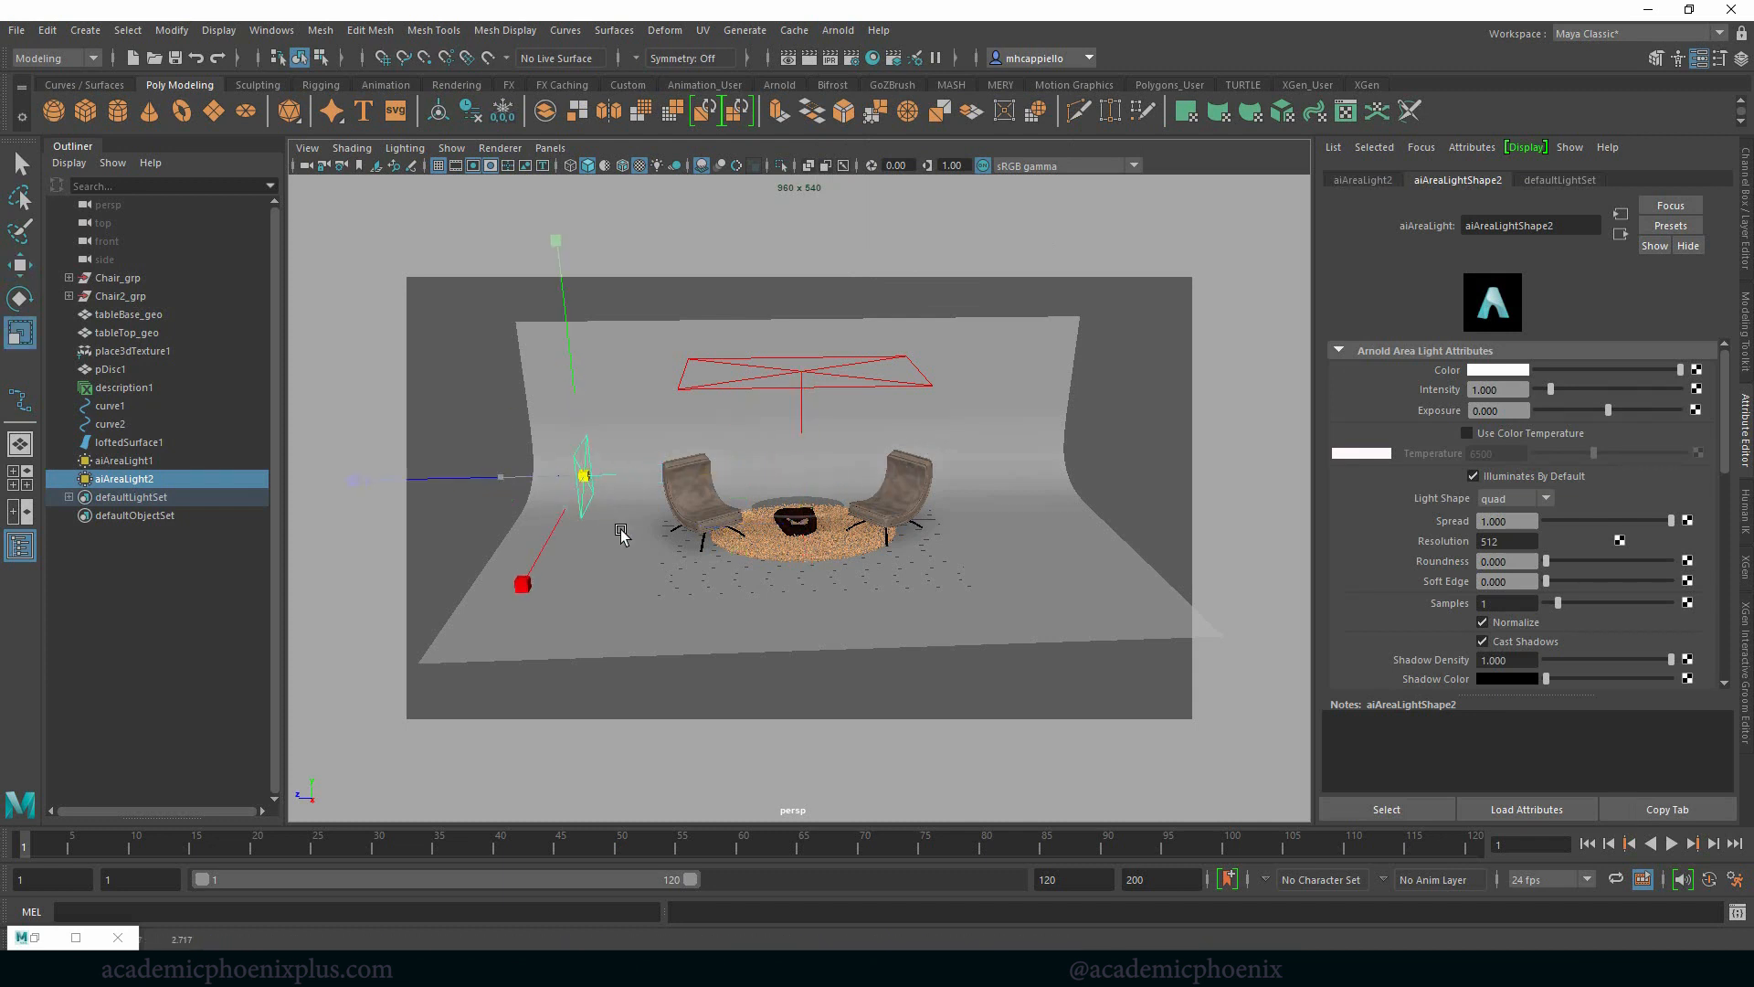
pyautogui.moveTo(591, 493)
pyautogui.keyDown('alt'); pyautogui.mouseDown()
pyautogui.moveTo(697, 512)
pyautogui.moveTo(619, 502)
pyautogui.mouseUp(); pyautogui.keyUp('alt')
# Slide the light further left, turn off Normalize, and check it briefly in RenderView.
pyautogui.press('w')
pyautogui.moveTo(511, 490); pyautogui.dragTo(483, 488)
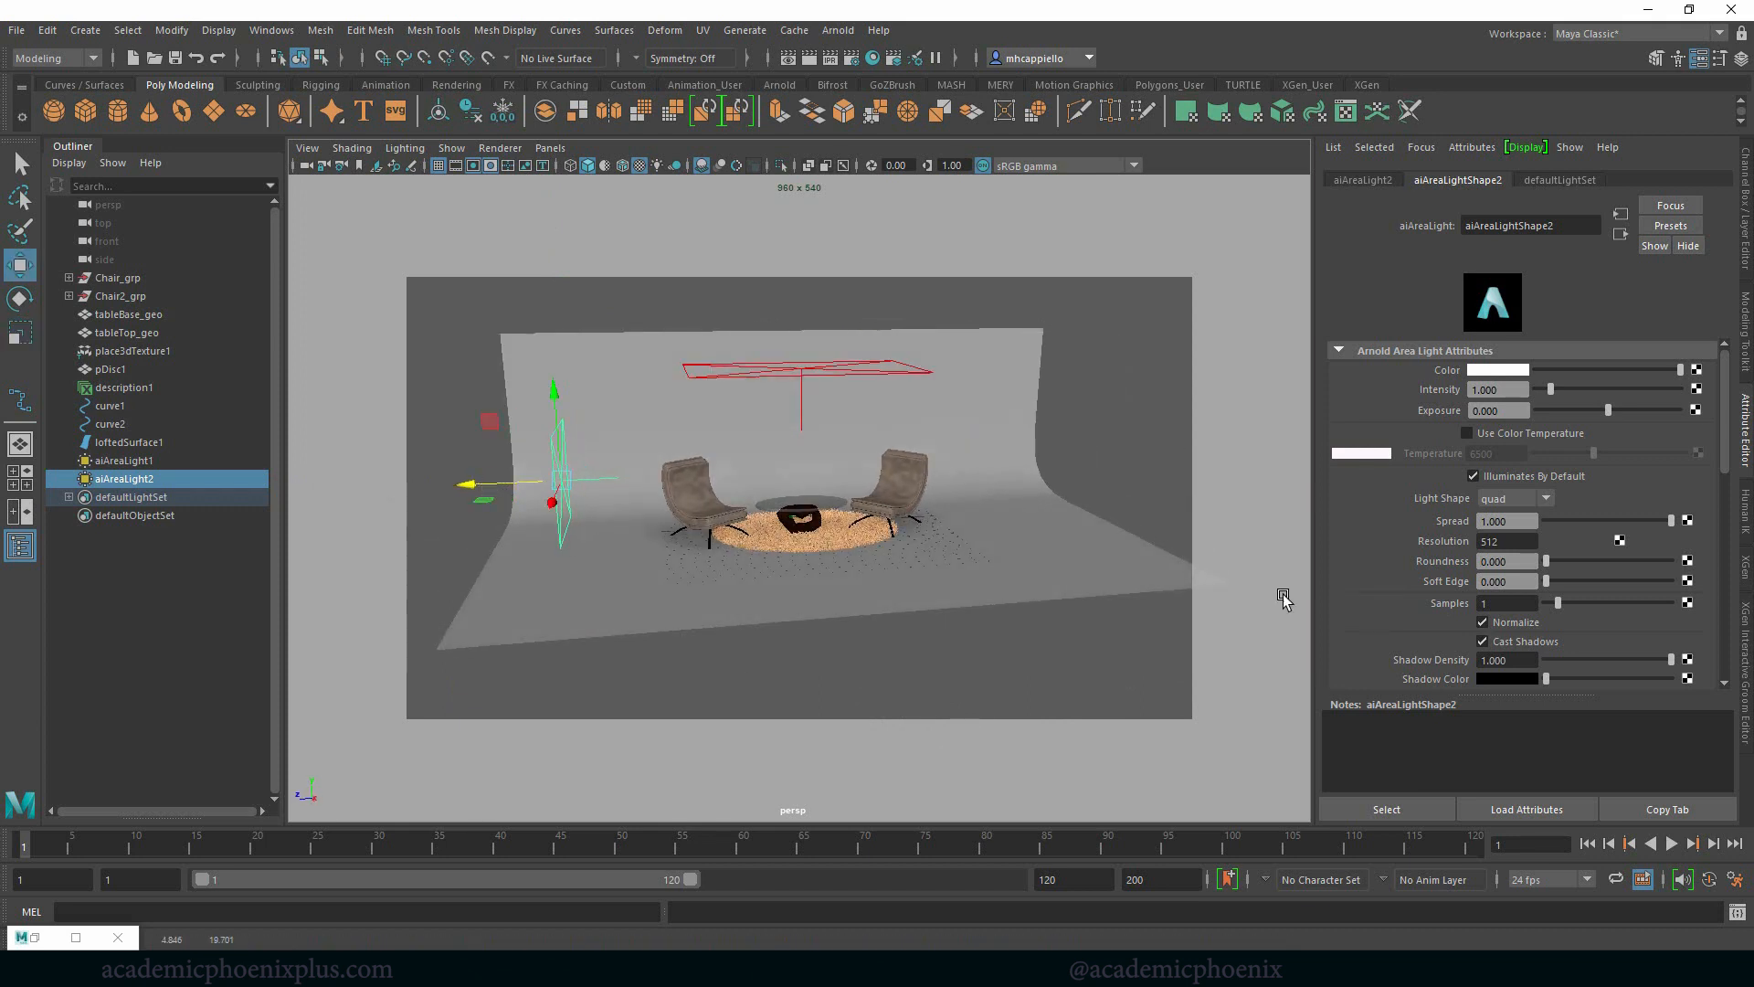
pyautogui.click(1502, 623)
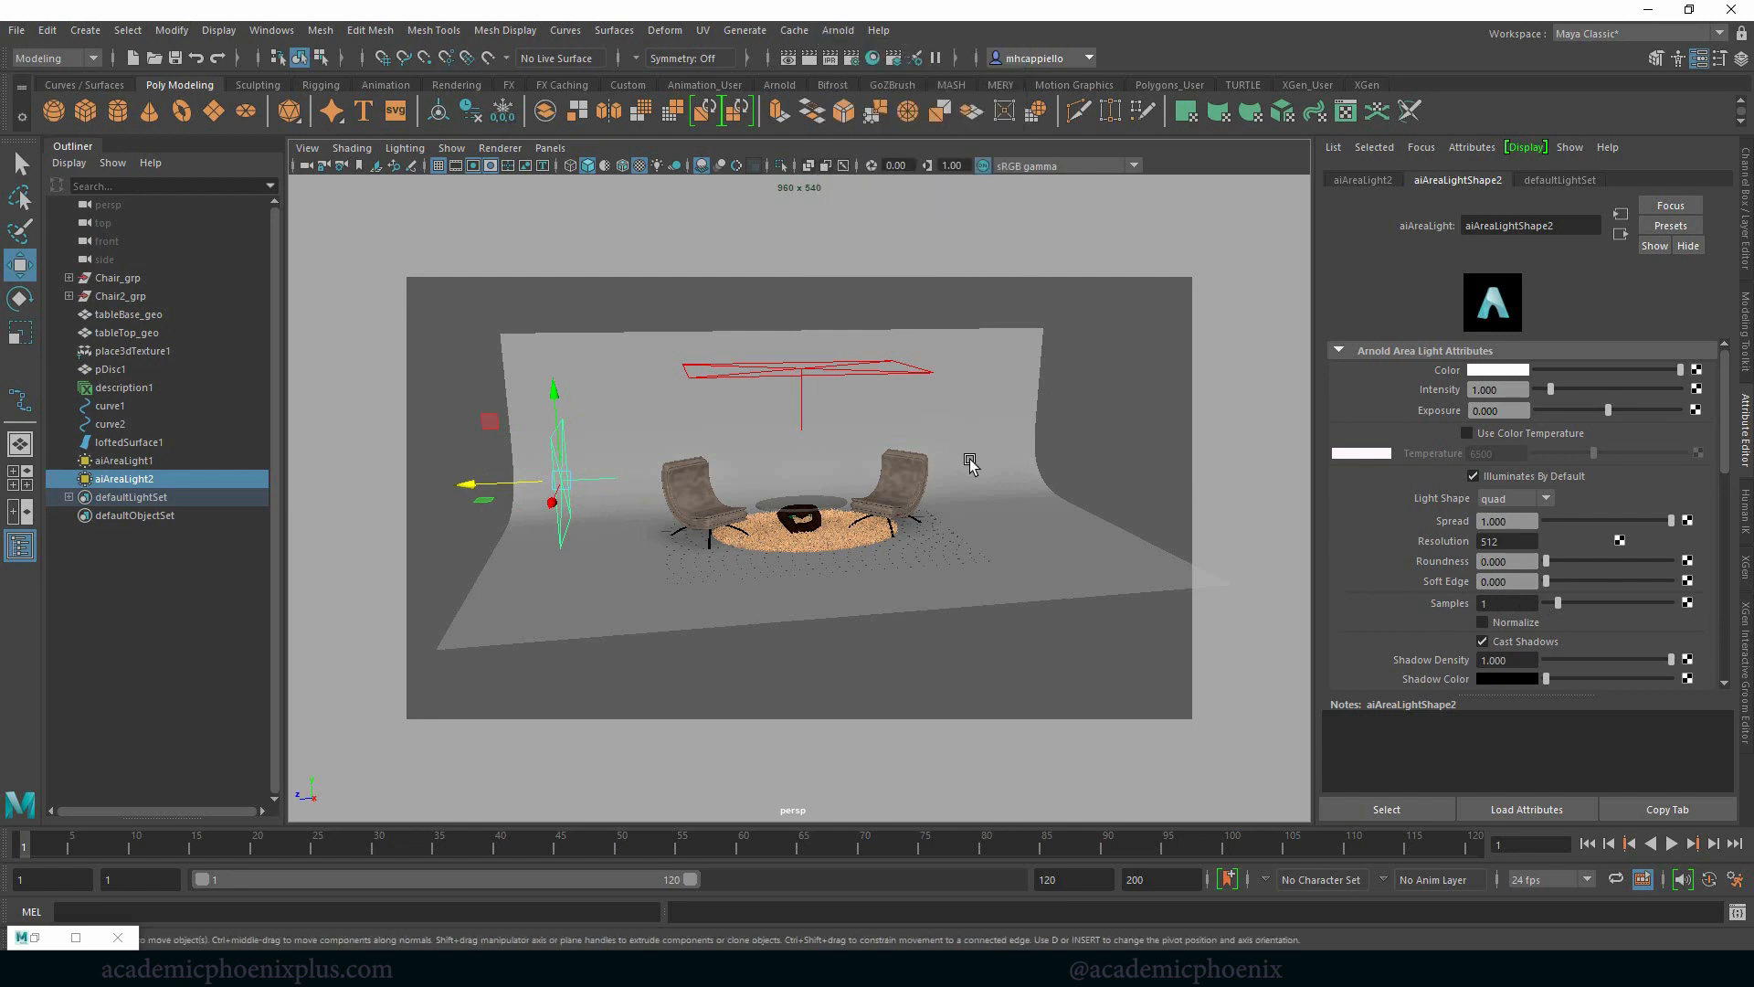
pyautogui.click(34, 942)
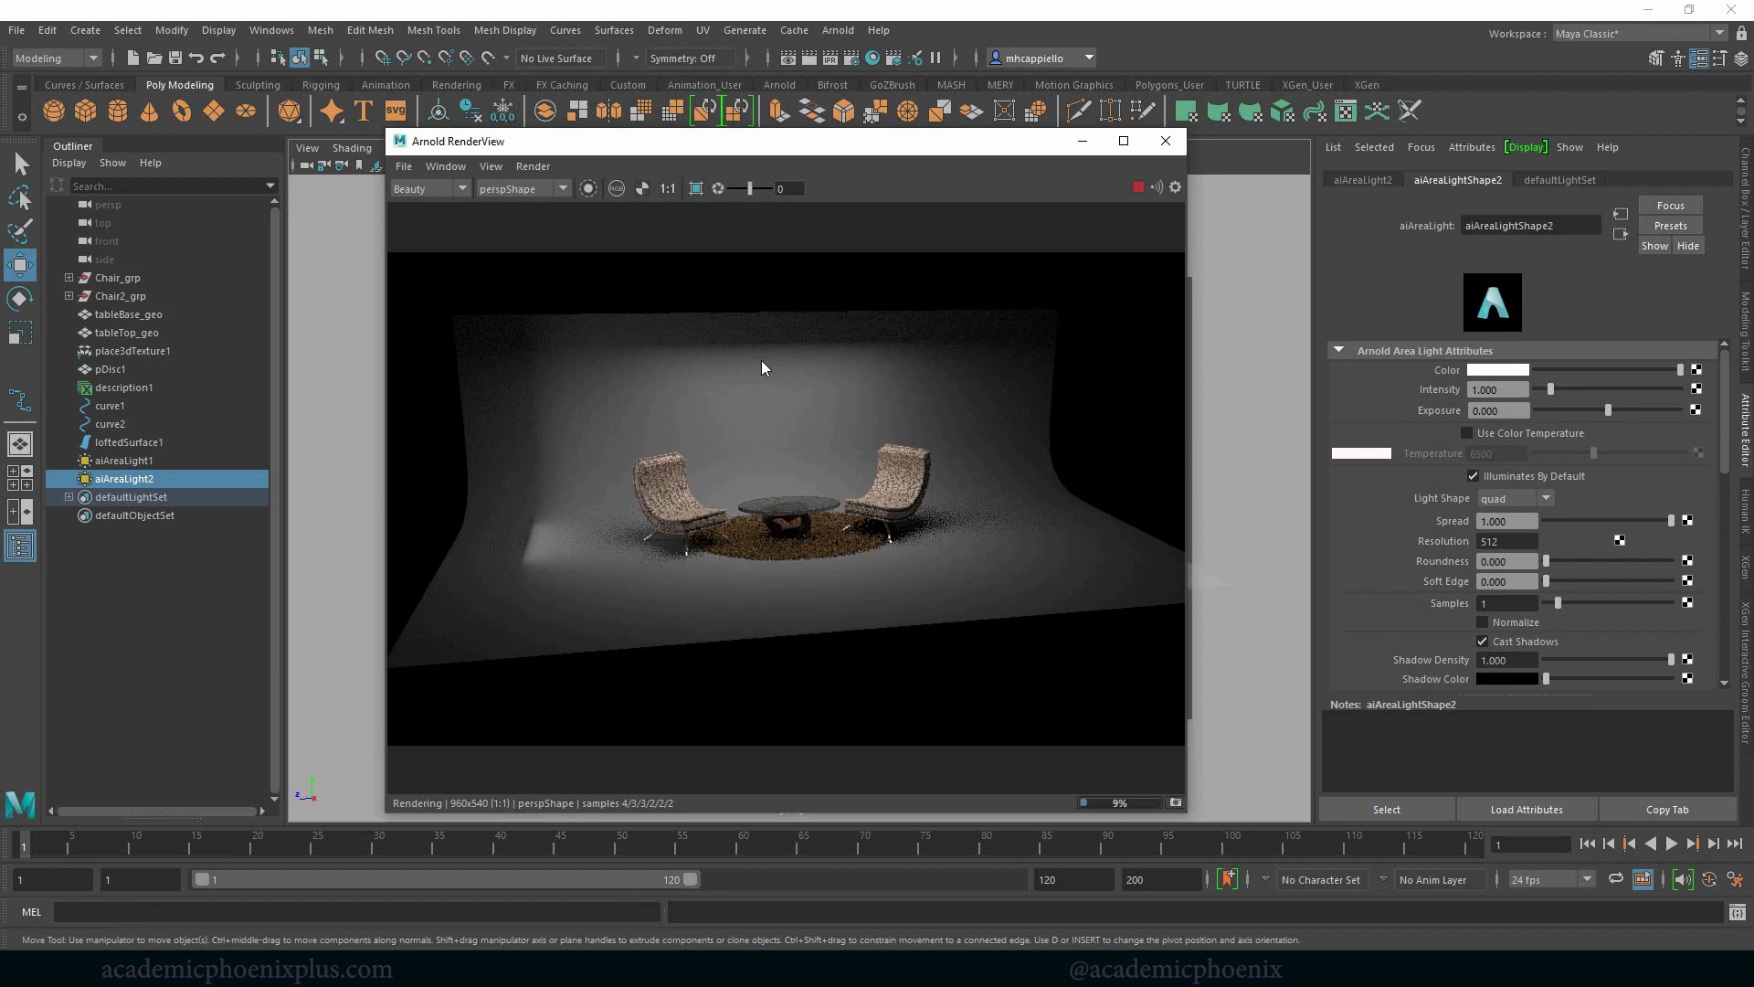
pyautogui.click(1138, 188)
pyautogui.click(1082, 146)
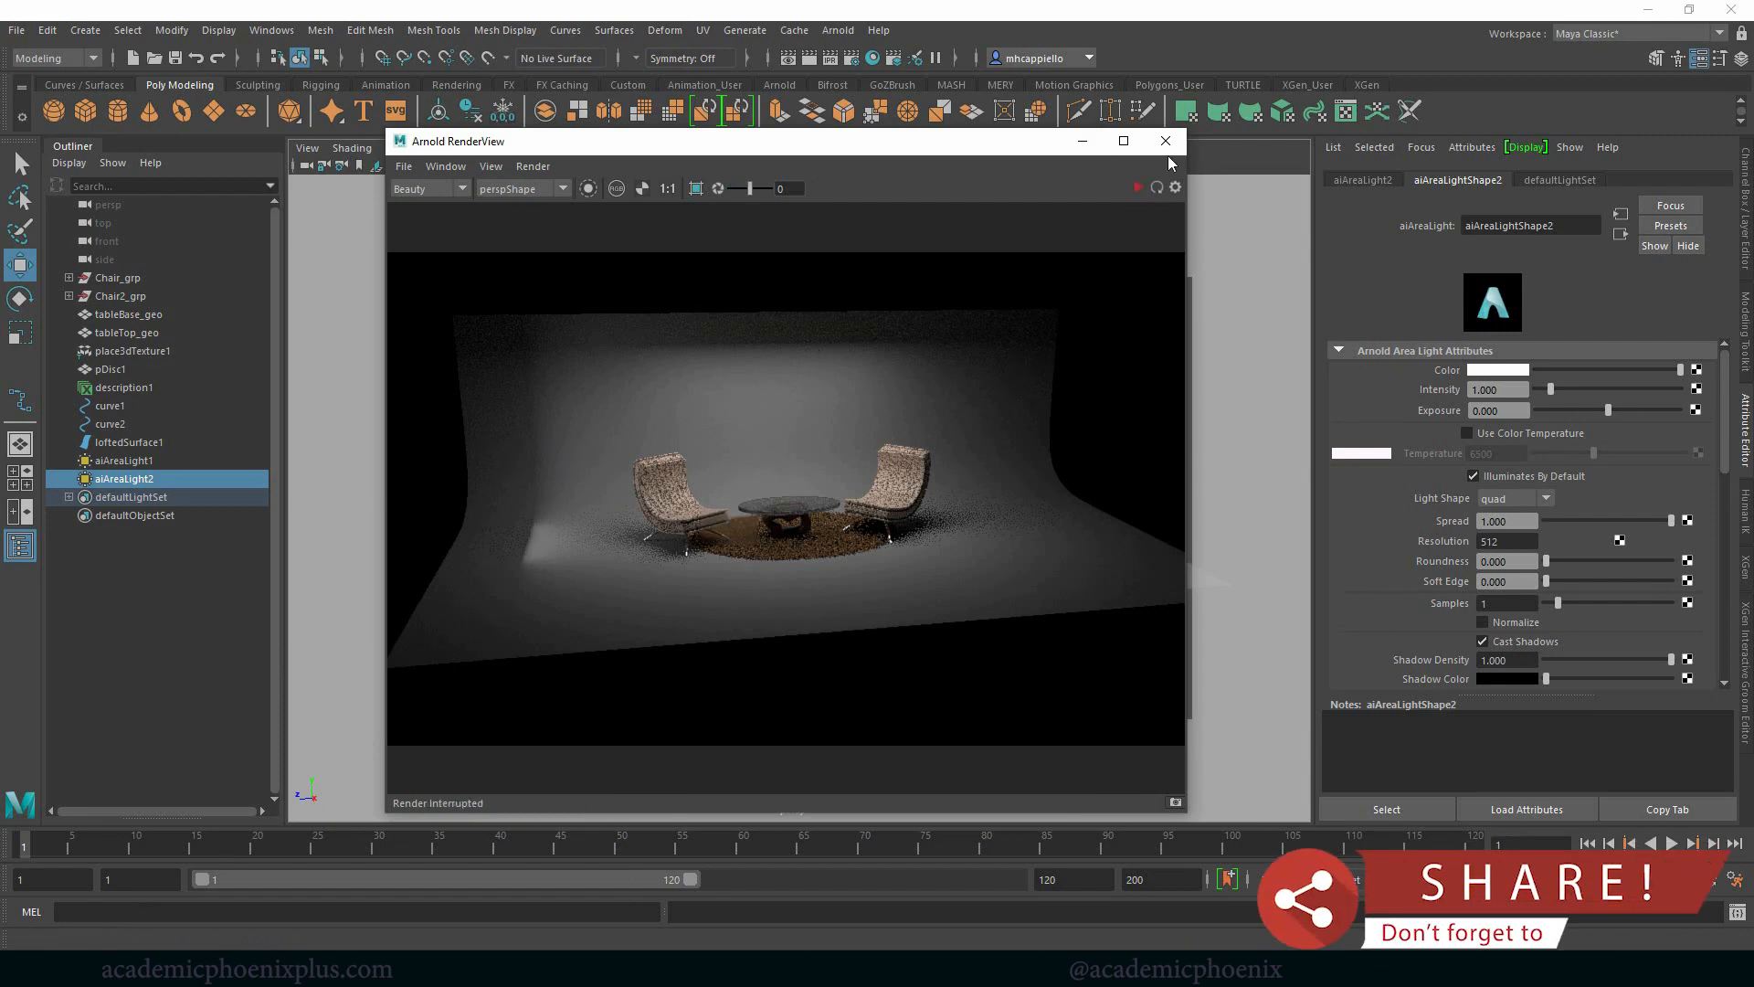
pyautogui.click(1165, 141)
pyautogui.click(837, 30)
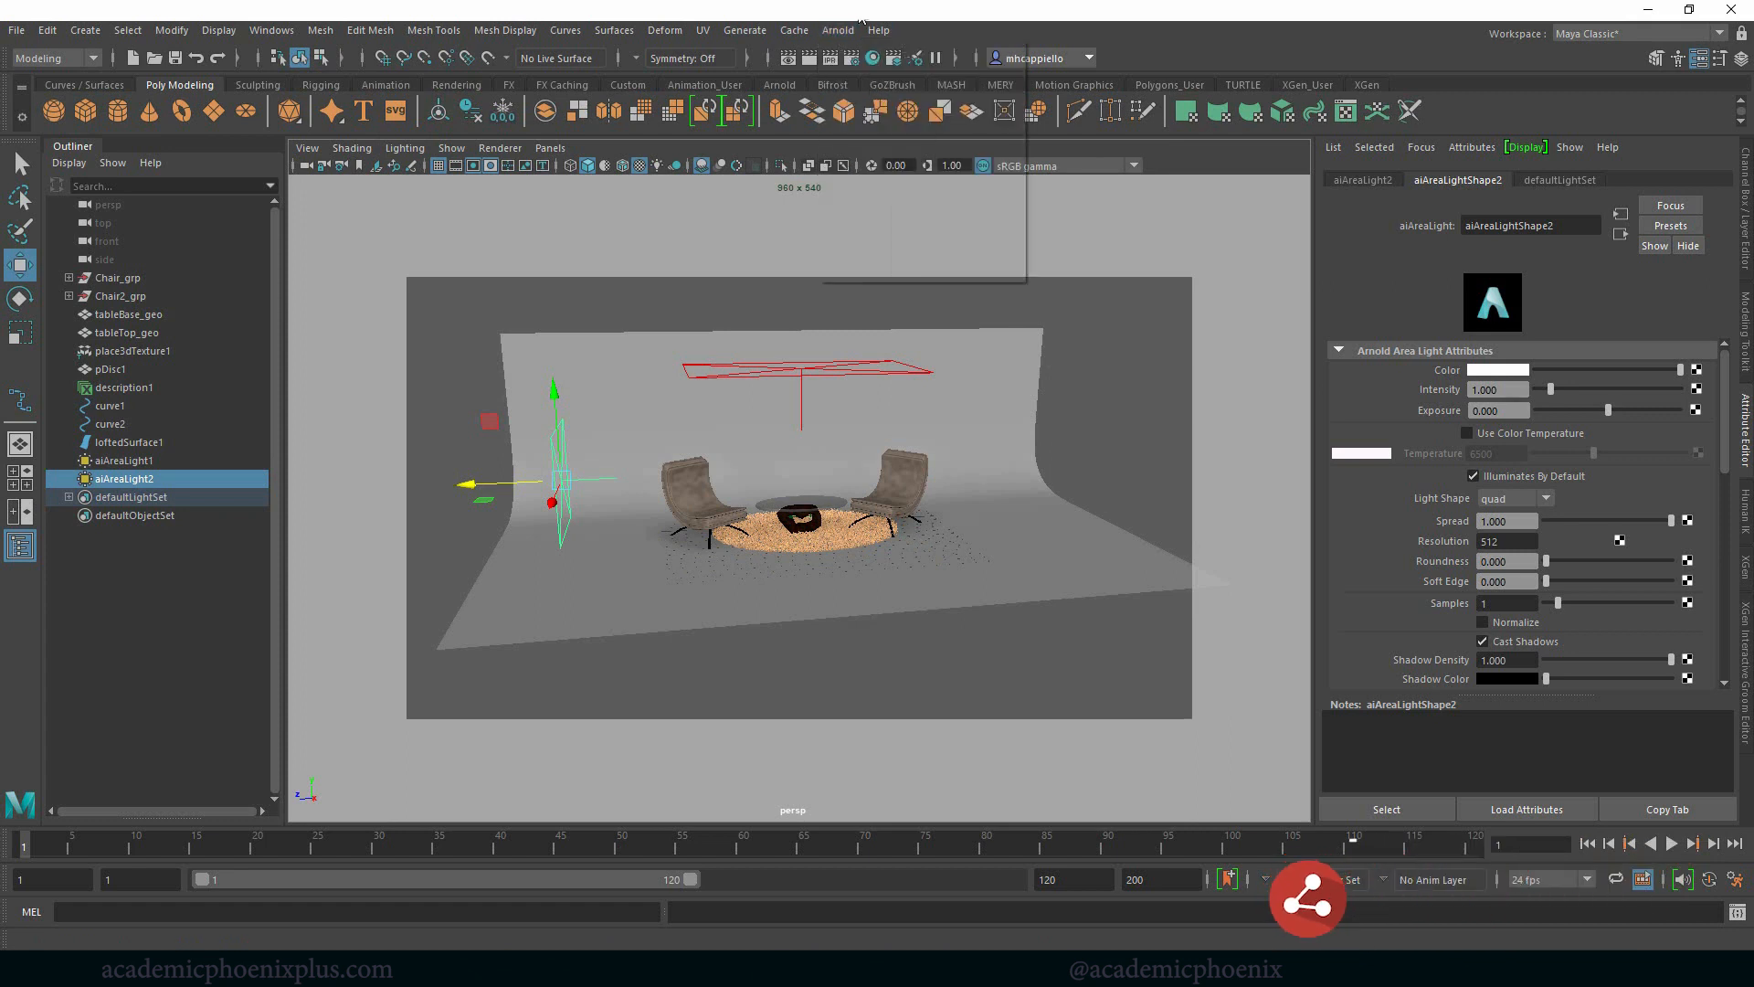
# Duplicate the area light to the right side and set its Rotate Y to 180 facing the chairs.
pyautogui.click(559, 481)
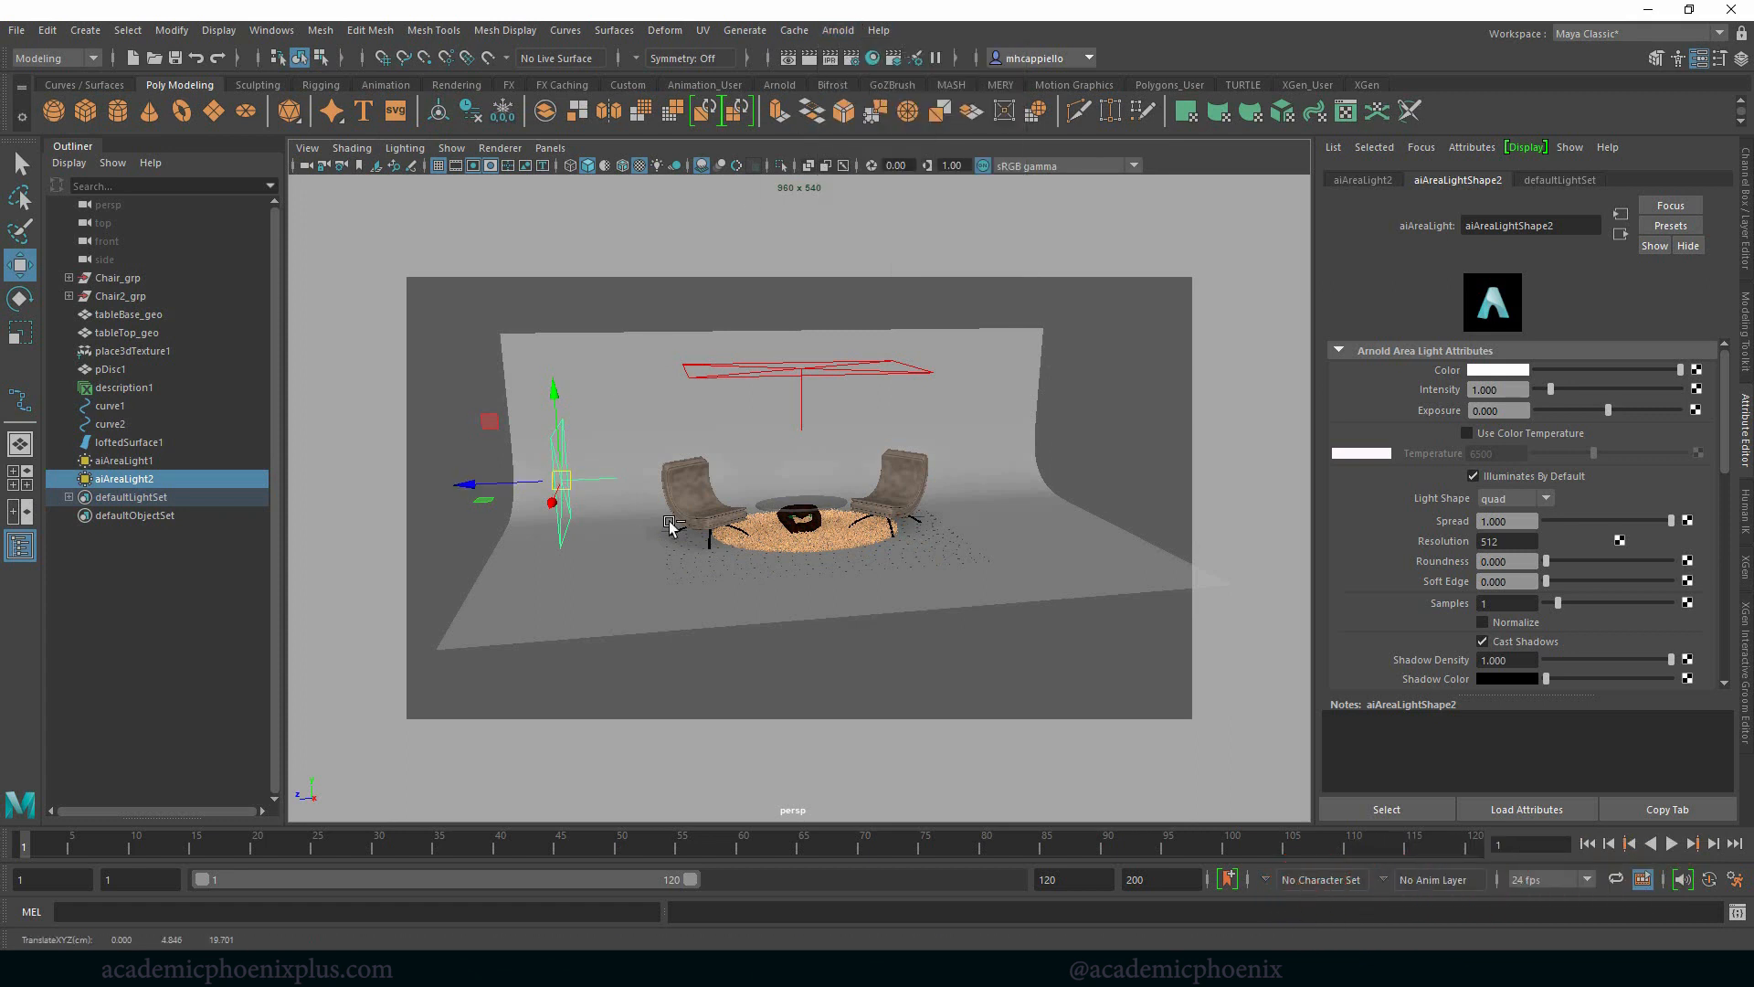
pyautogui.hotkey('ctrl', 'd')
pyautogui.moveTo(507, 483); pyautogui.dragTo(936, 470)
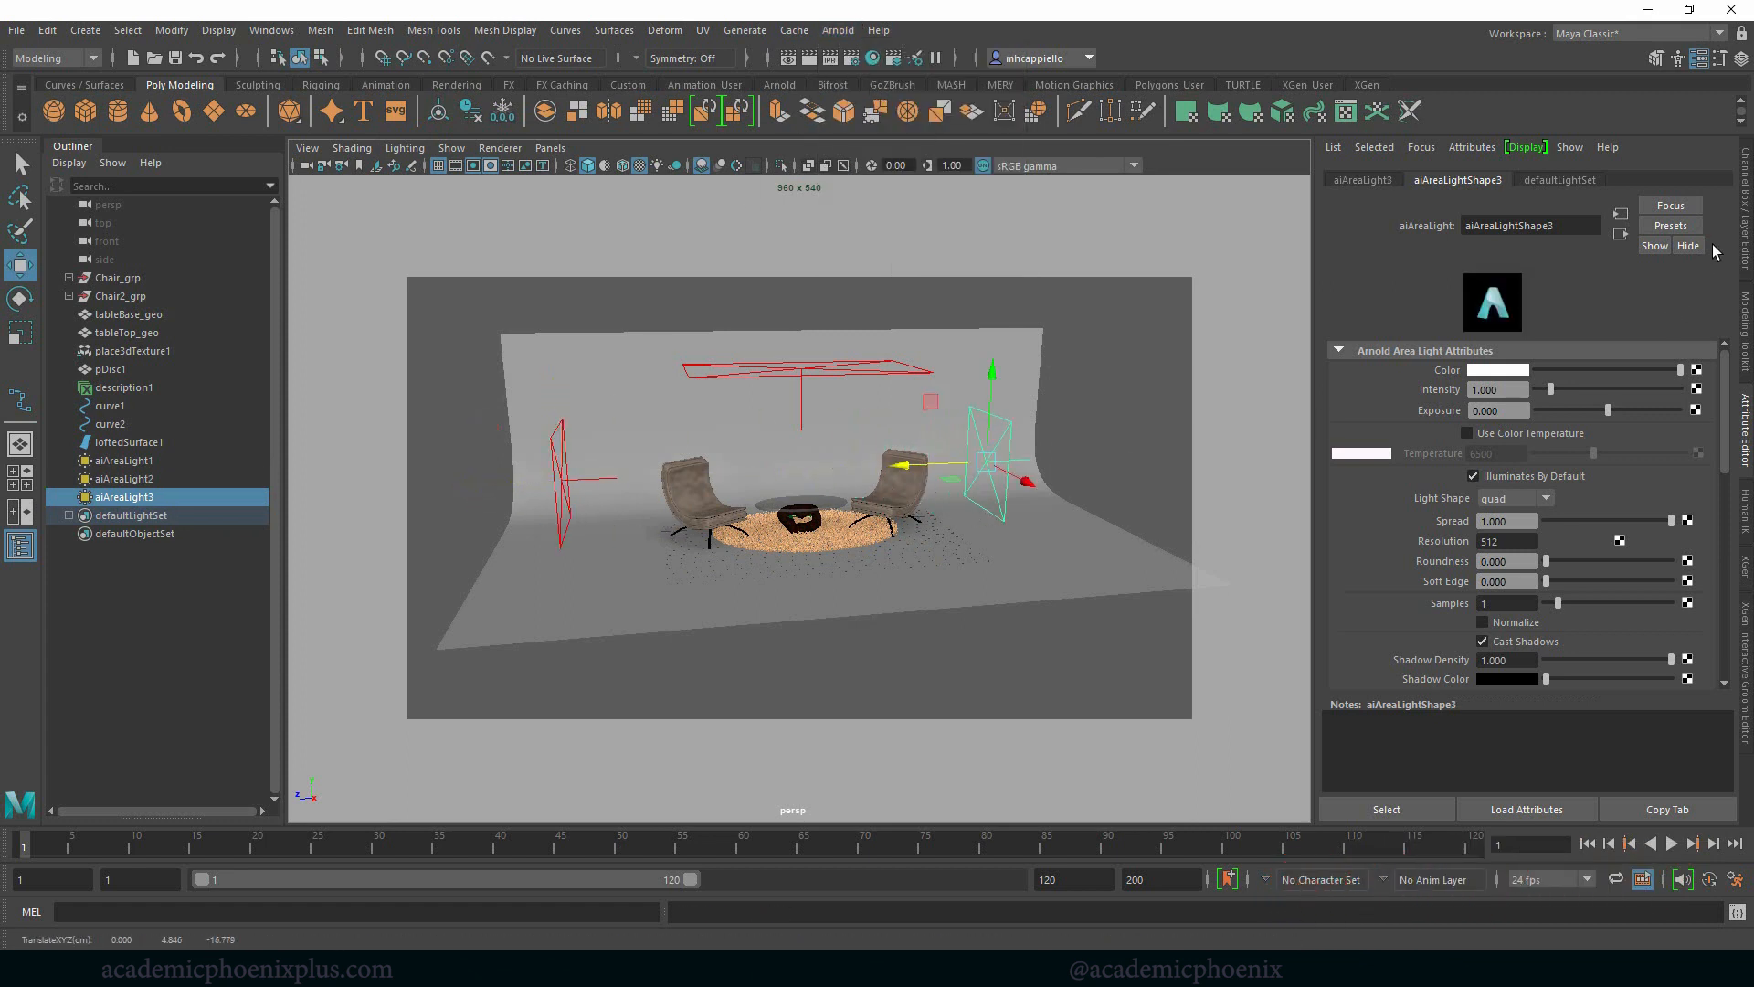
pyautogui.click(1746, 240)
pyautogui.press('e')
pyautogui.moveTo(1069, 472); pyautogui.dragTo(1201, 460)
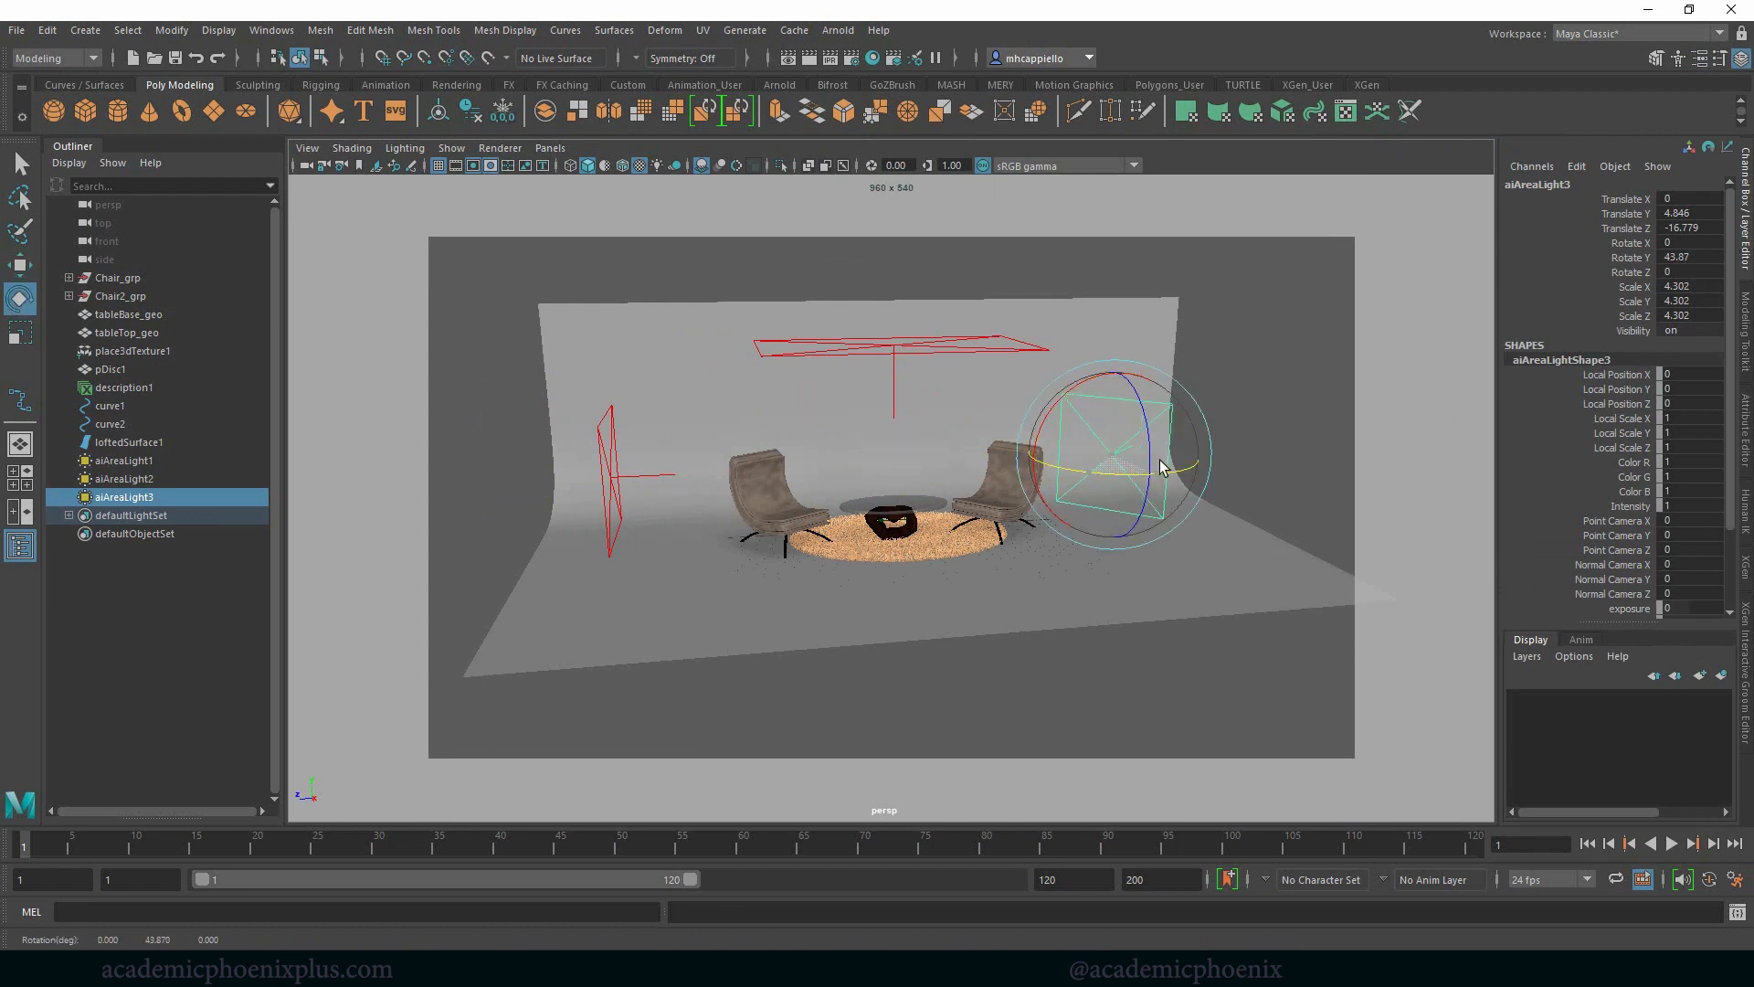
pyautogui.doubleClick(1685, 256)
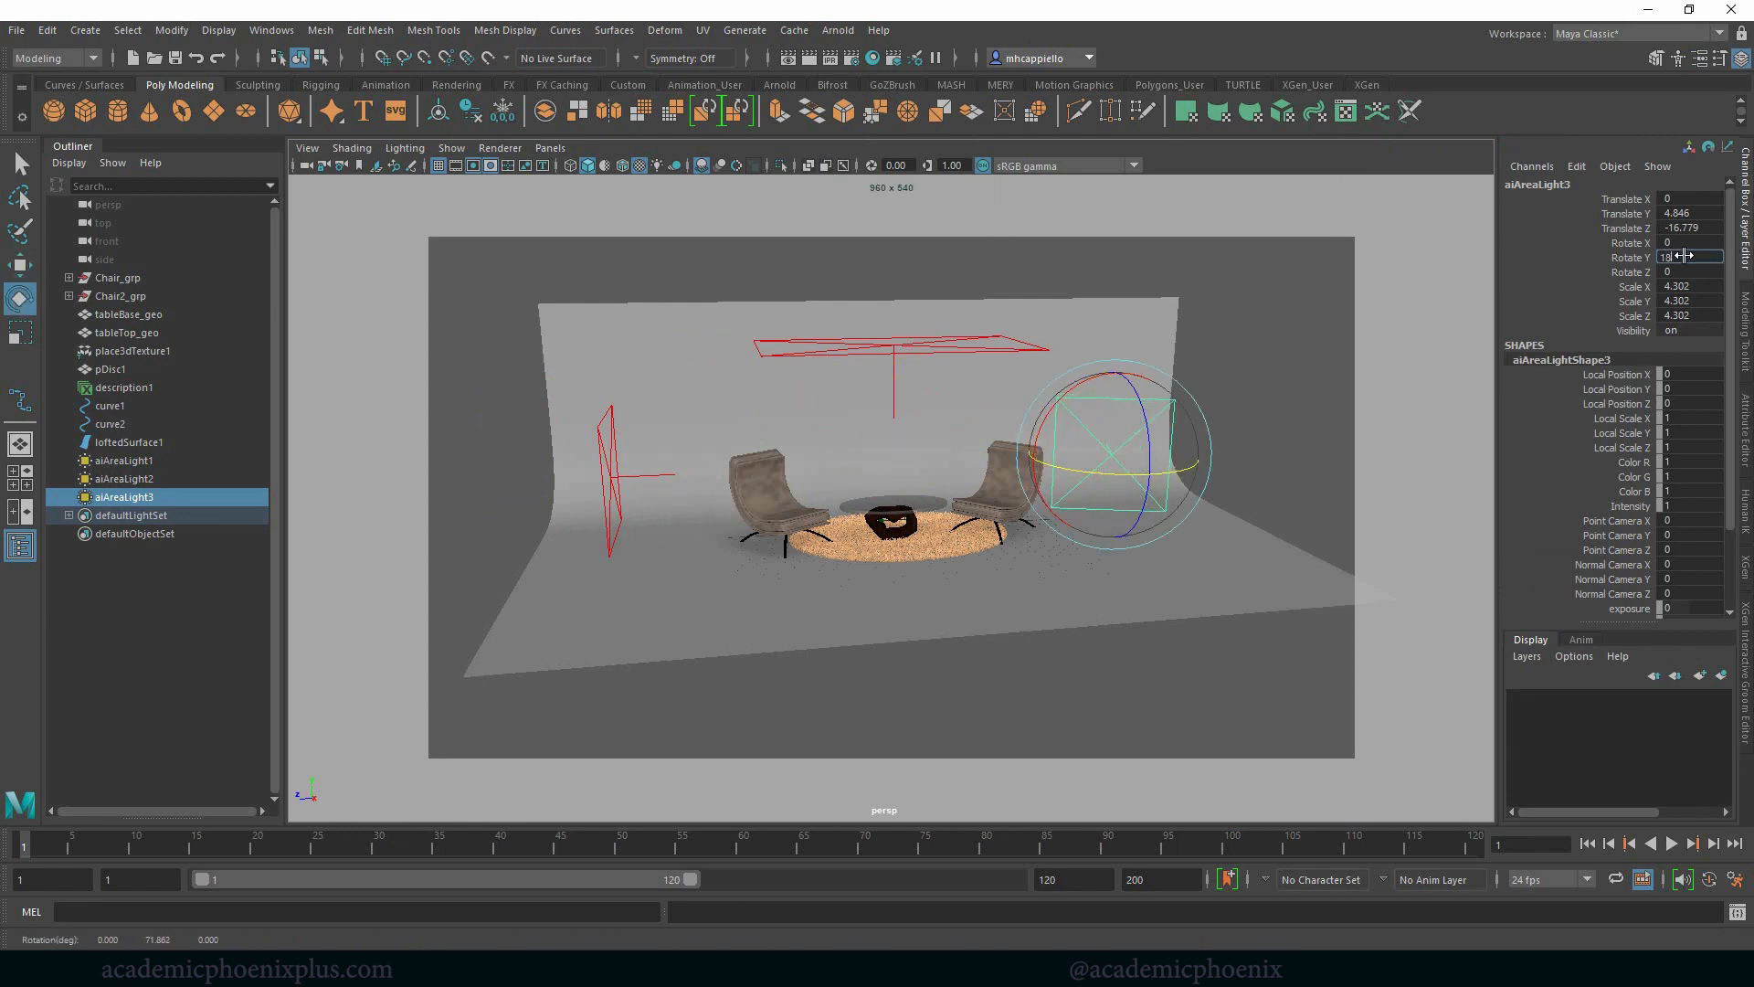
pyautogui.write('180')
pyautogui.press('Return')
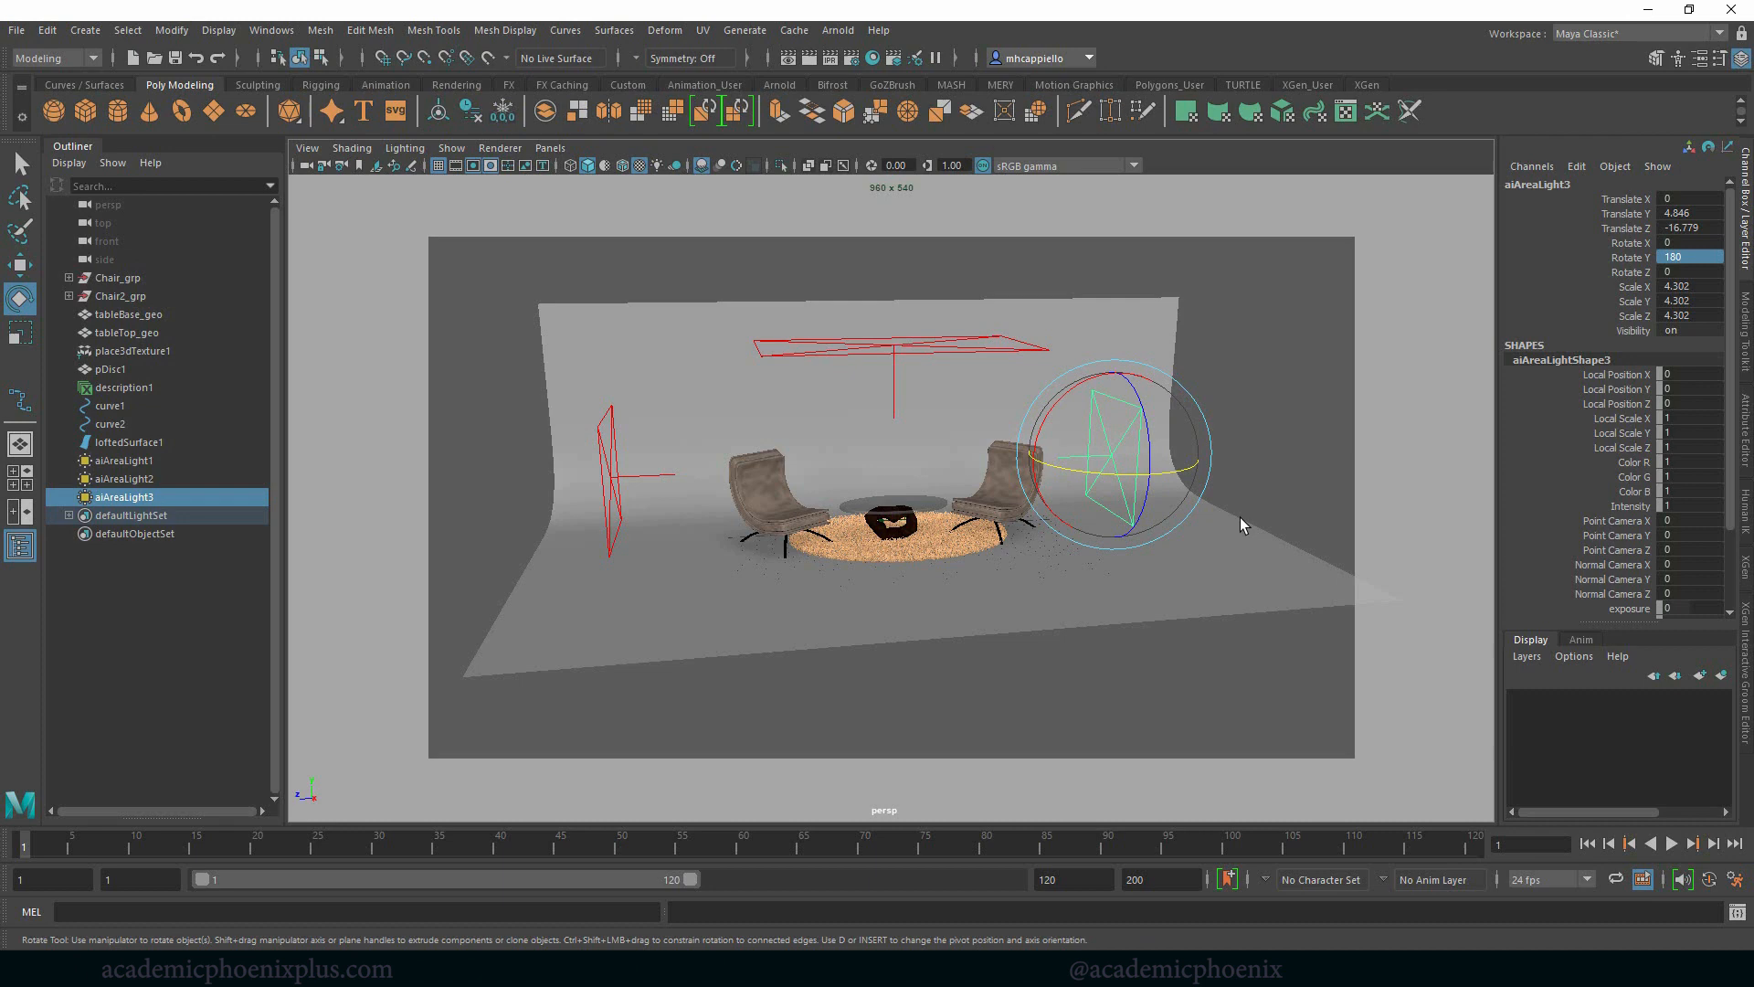
# View the set from above and front, selecting the right-side light with its attributes shown.
pyautogui.moveTo(1241, 517)
pyautogui.keyDown('alt'); pyautogui.mouseDown()
pyautogui.moveTo(1137, 576)
pyautogui.moveTo(1138, 543)
pyautogui.mouseUp(); pyautogui.keyUp('alt')
pyautogui.press('w')
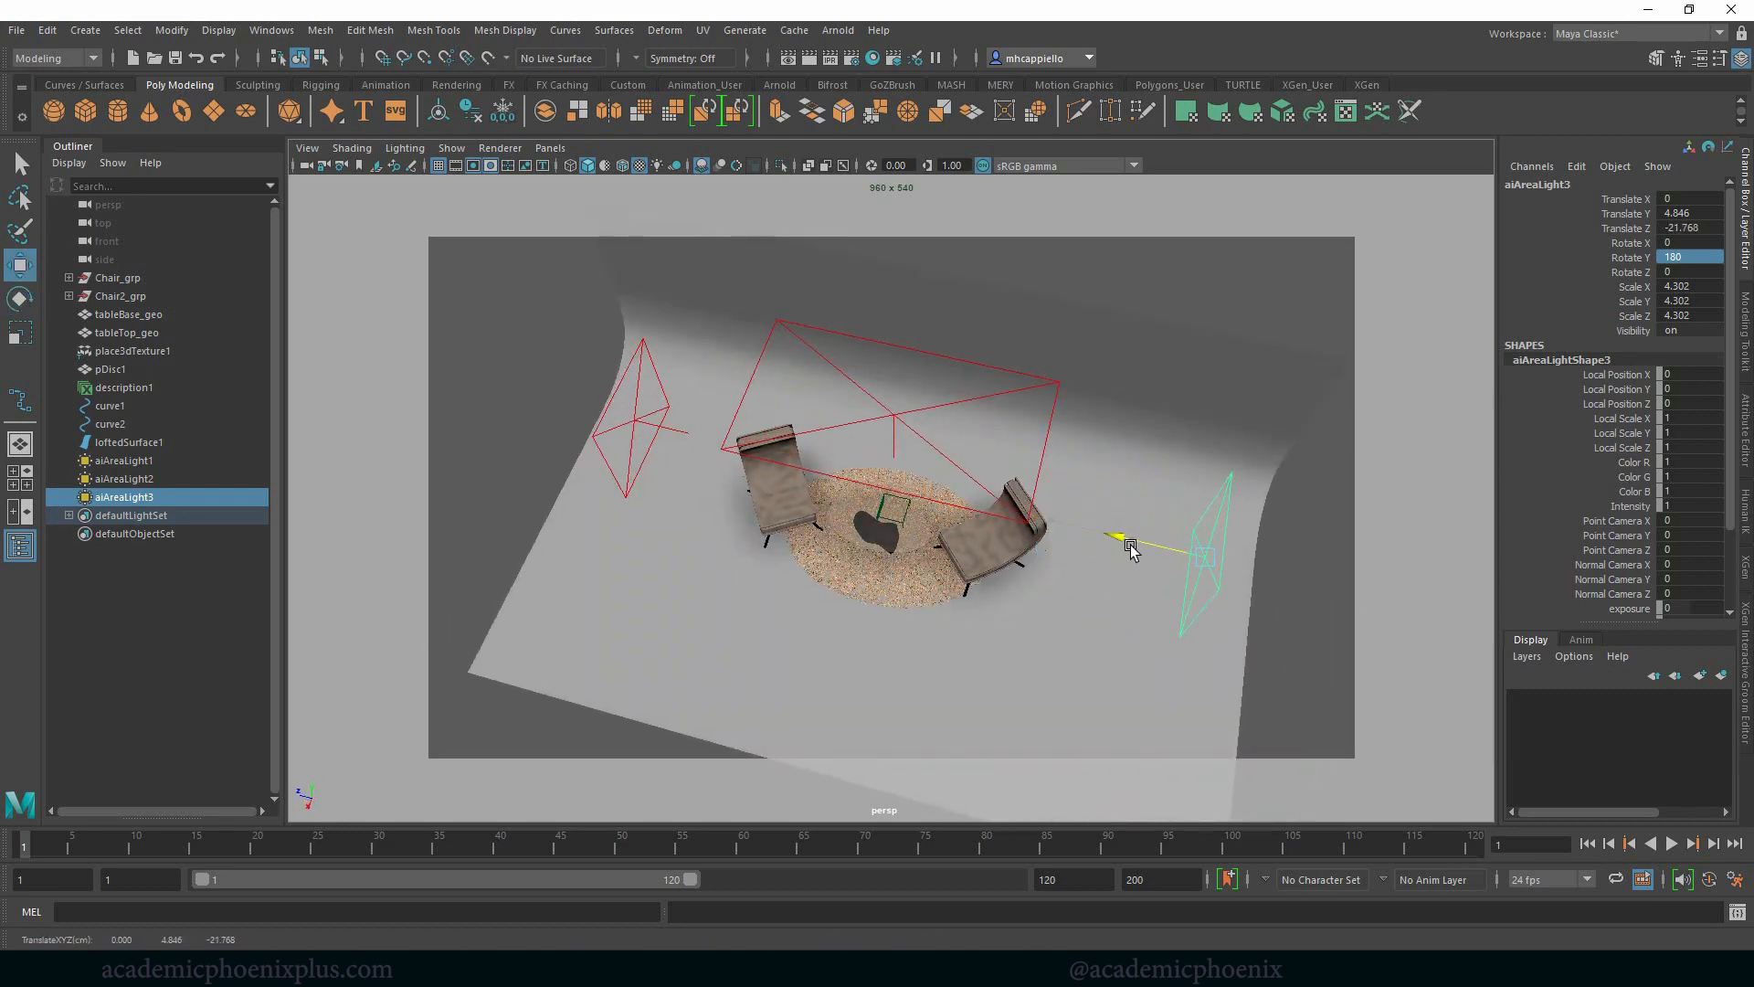
pyautogui.click(1042, 575)
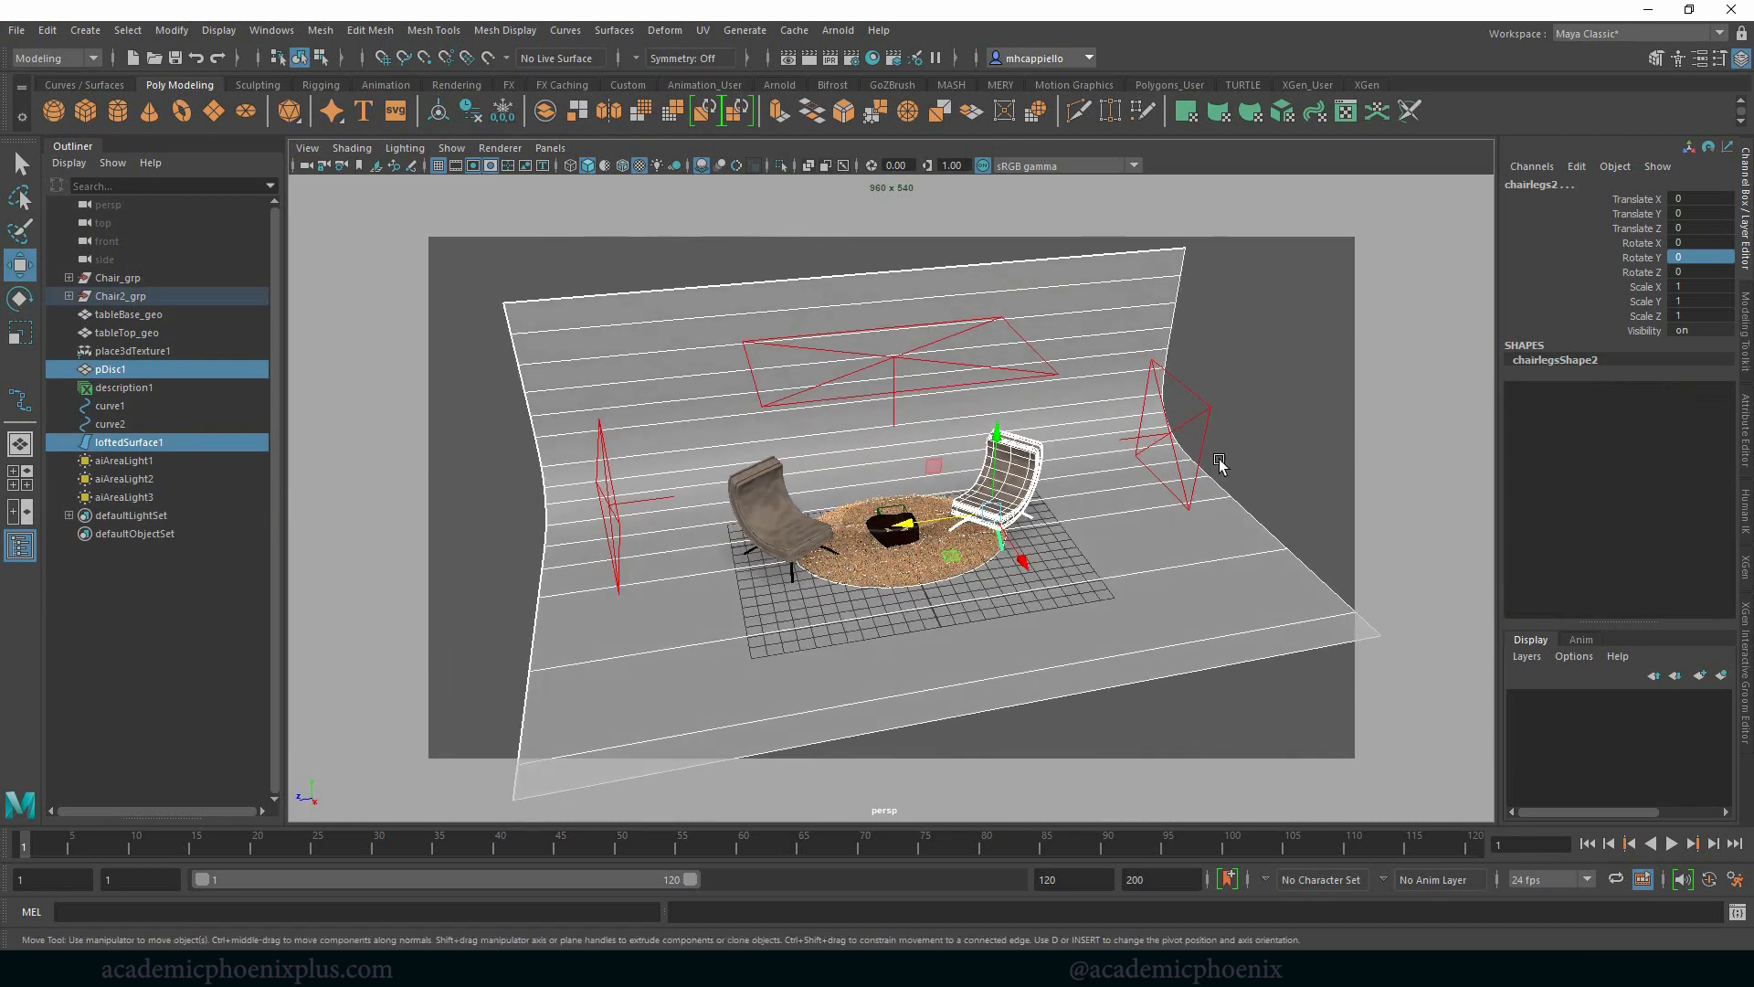
pyautogui.keyDown('alt'); pyautogui.moveTo(1042, 574); pyautogui.dragTo(1191, 430); pyautogui.keyUp('alt')
pyautogui.click(1191, 426)
pyautogui.hotkey('ctrl', 'a')
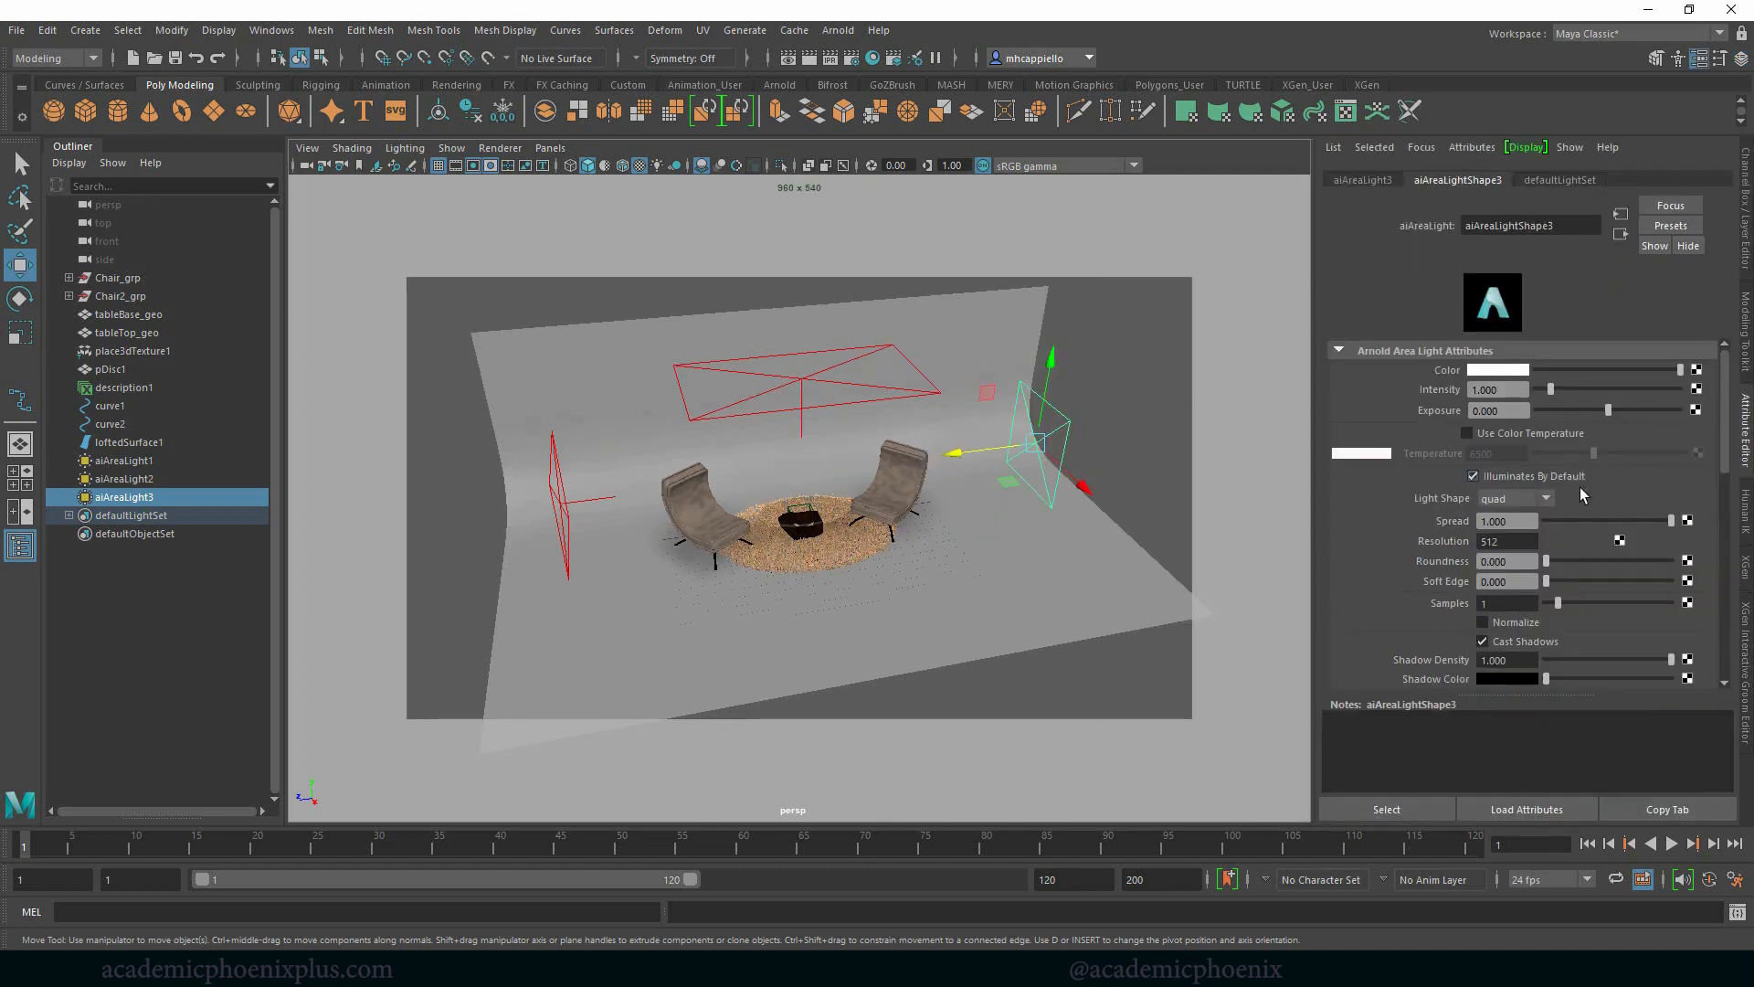
pyautogui.click(1131, 541)
pyautogui.keyDown('alt'); pyautogui.moveTo(1131, 540); pyautogui.dragTo(1100, 521); pyautogui.keyUp('alt')
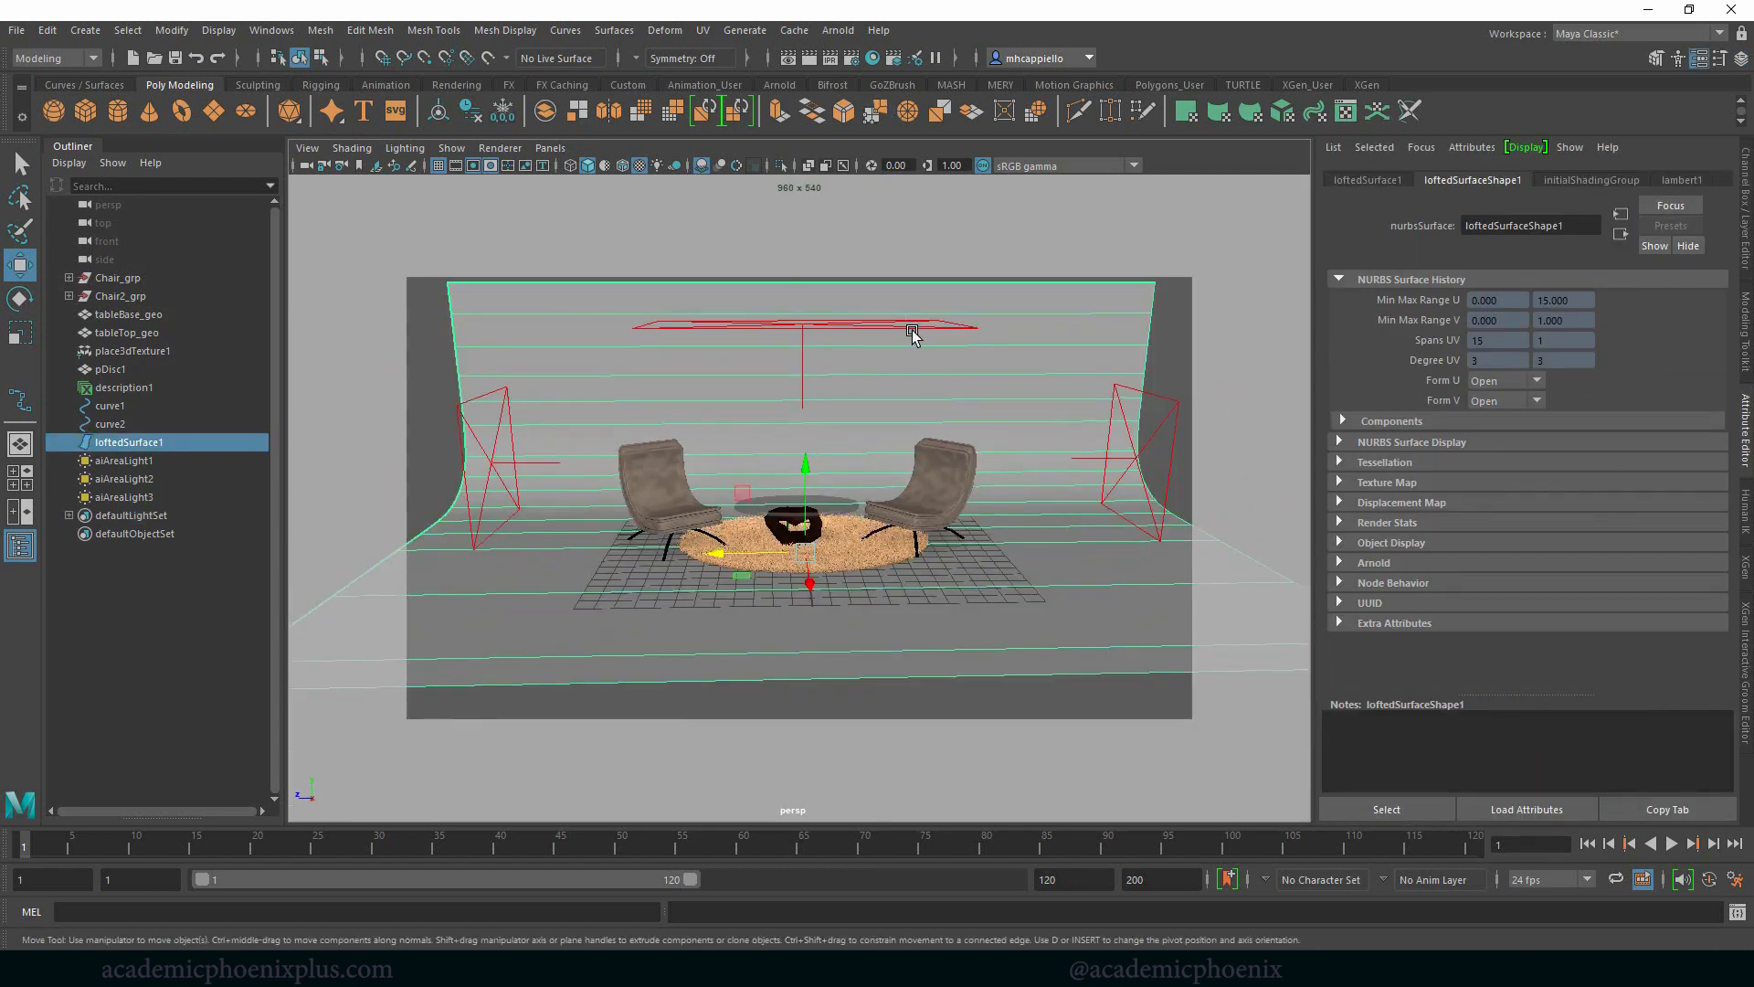
pyautogui.click(838, 29)
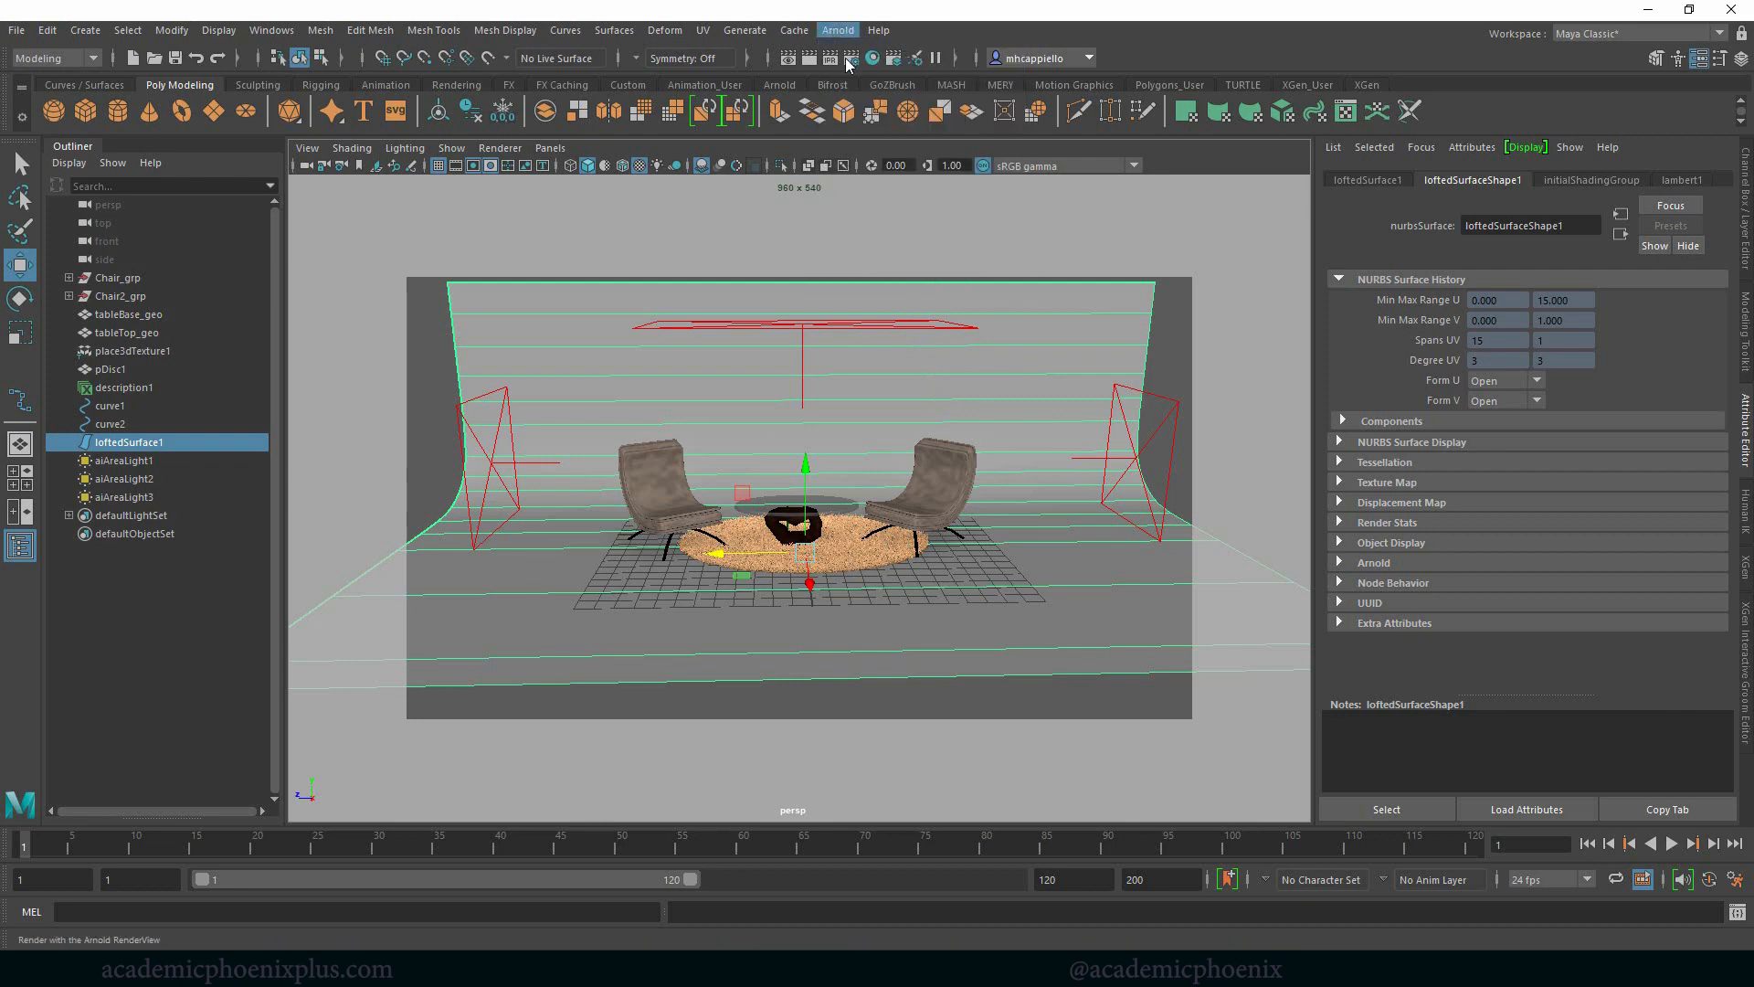
pyautogui.click(849, 62)
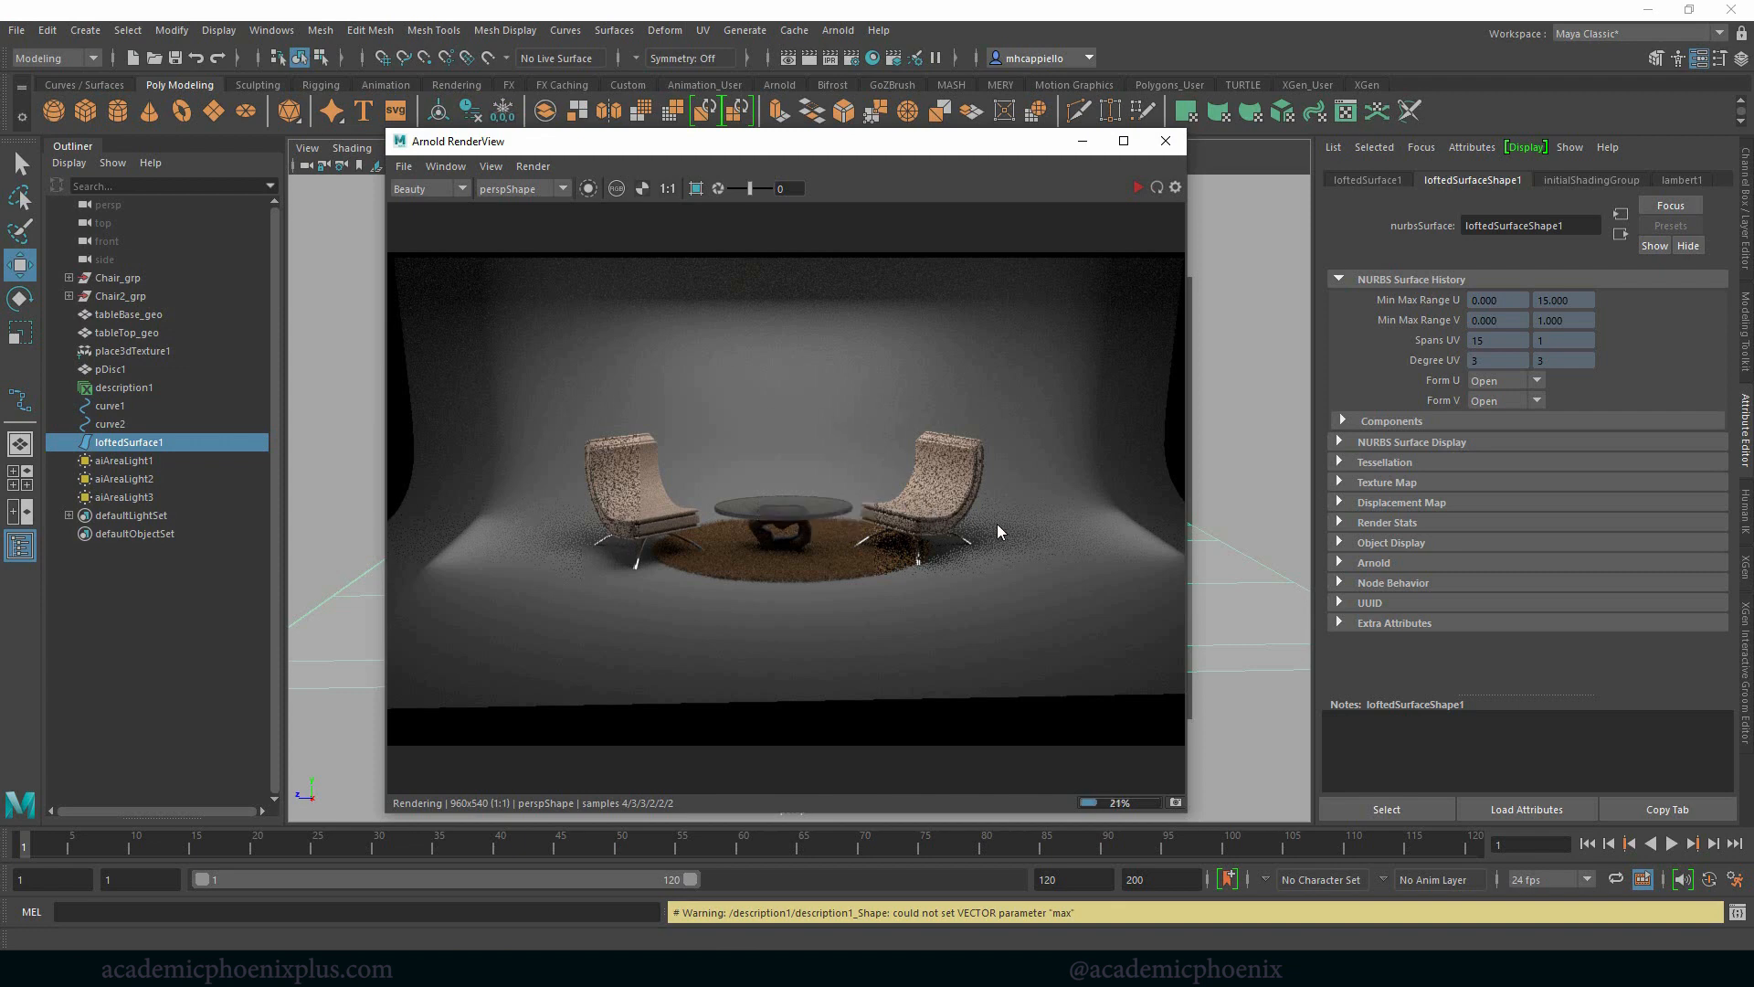
pyautogui.click(1166, 140)
pyautogui.click(863, 326)
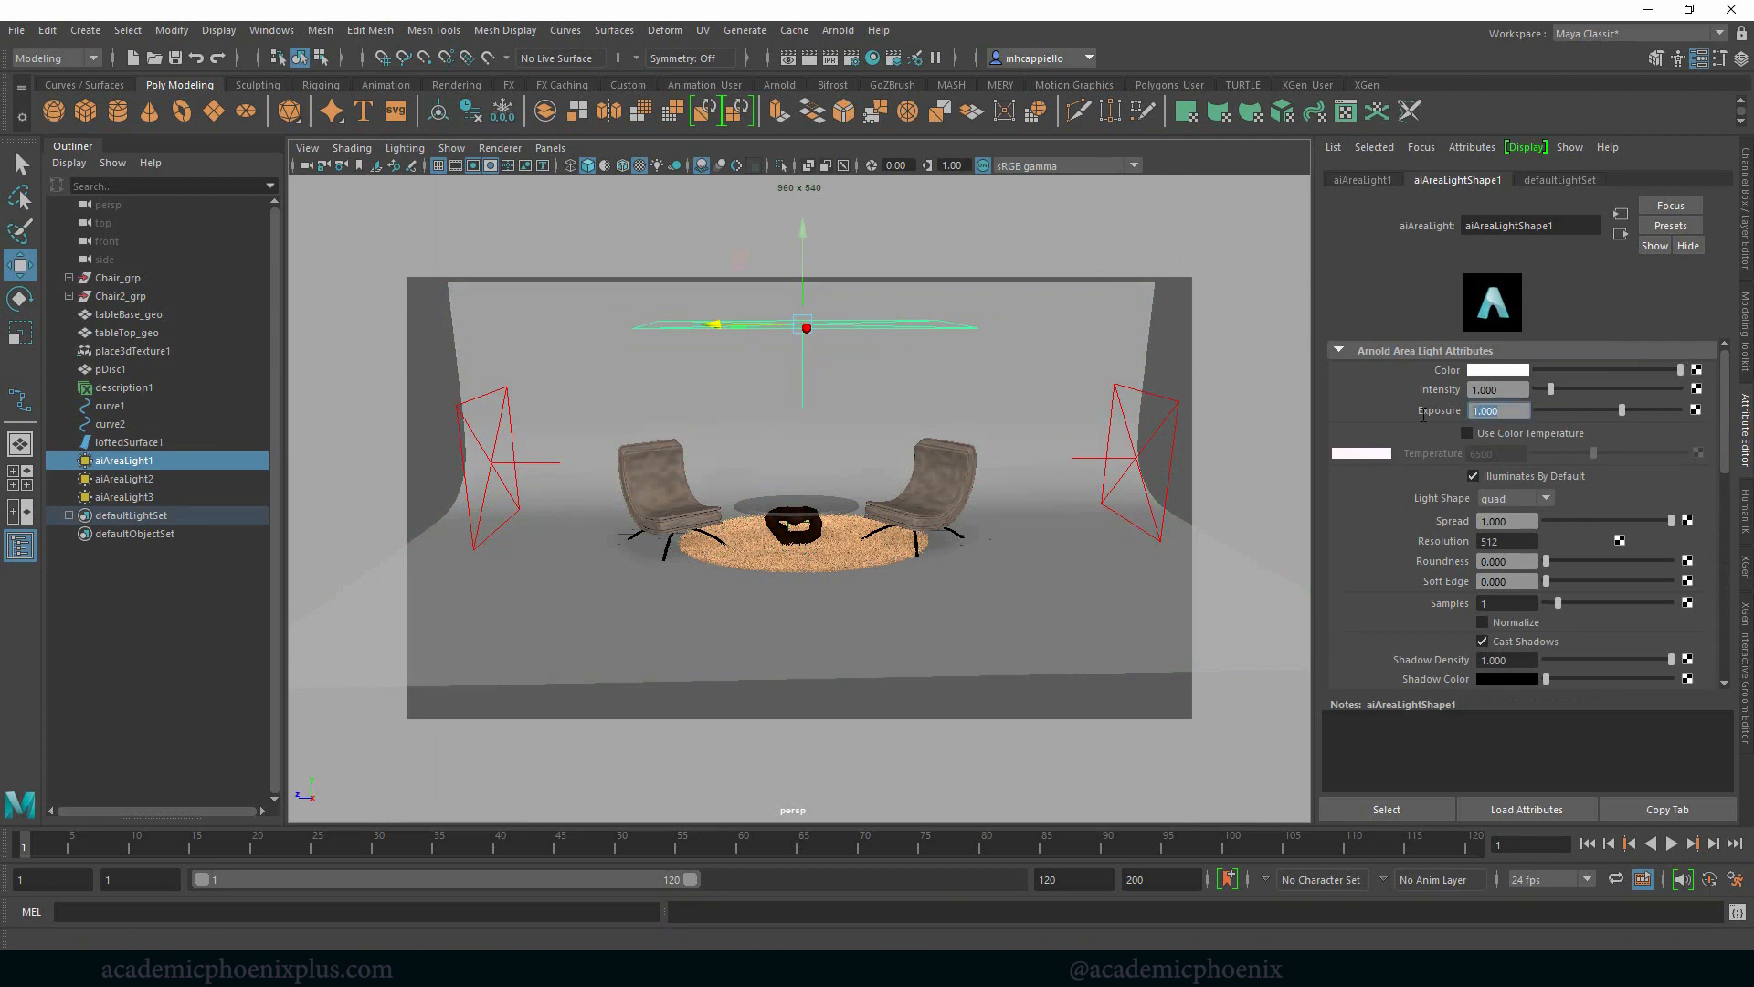
# Set Exposure to 2 on the left and right area lights and preview a brighter render.
pyautogui.click(483, 458)
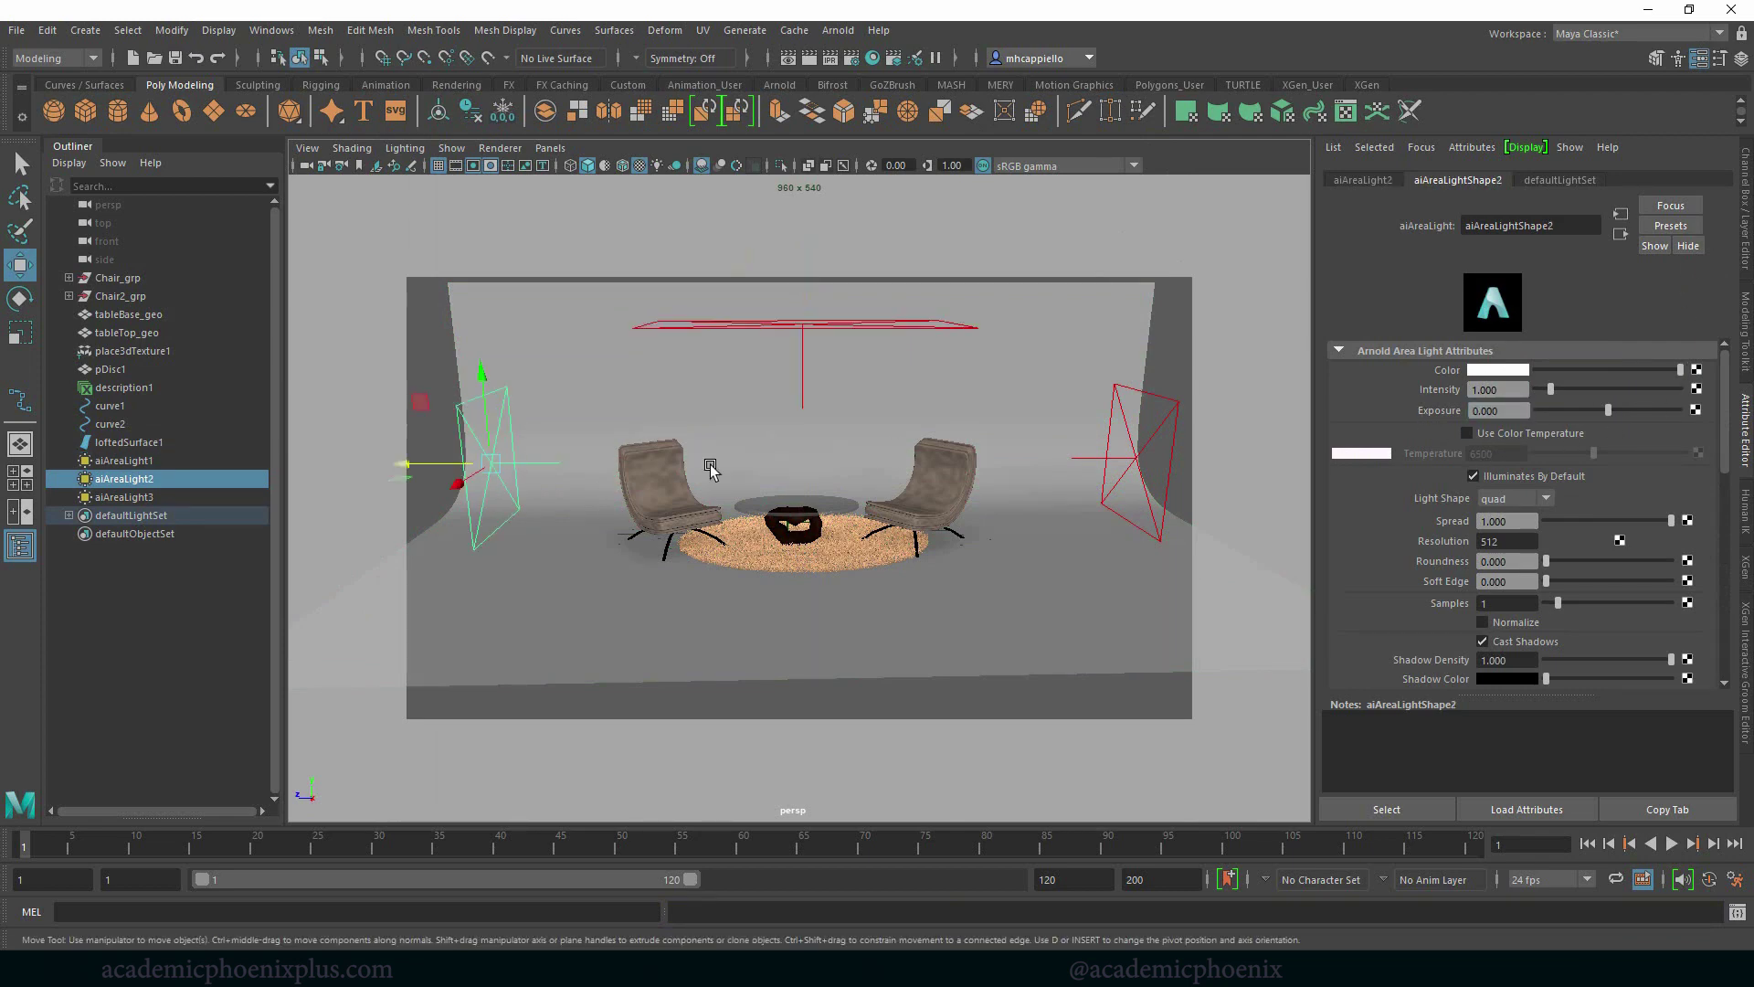
pyautogui.click(1138, 466)
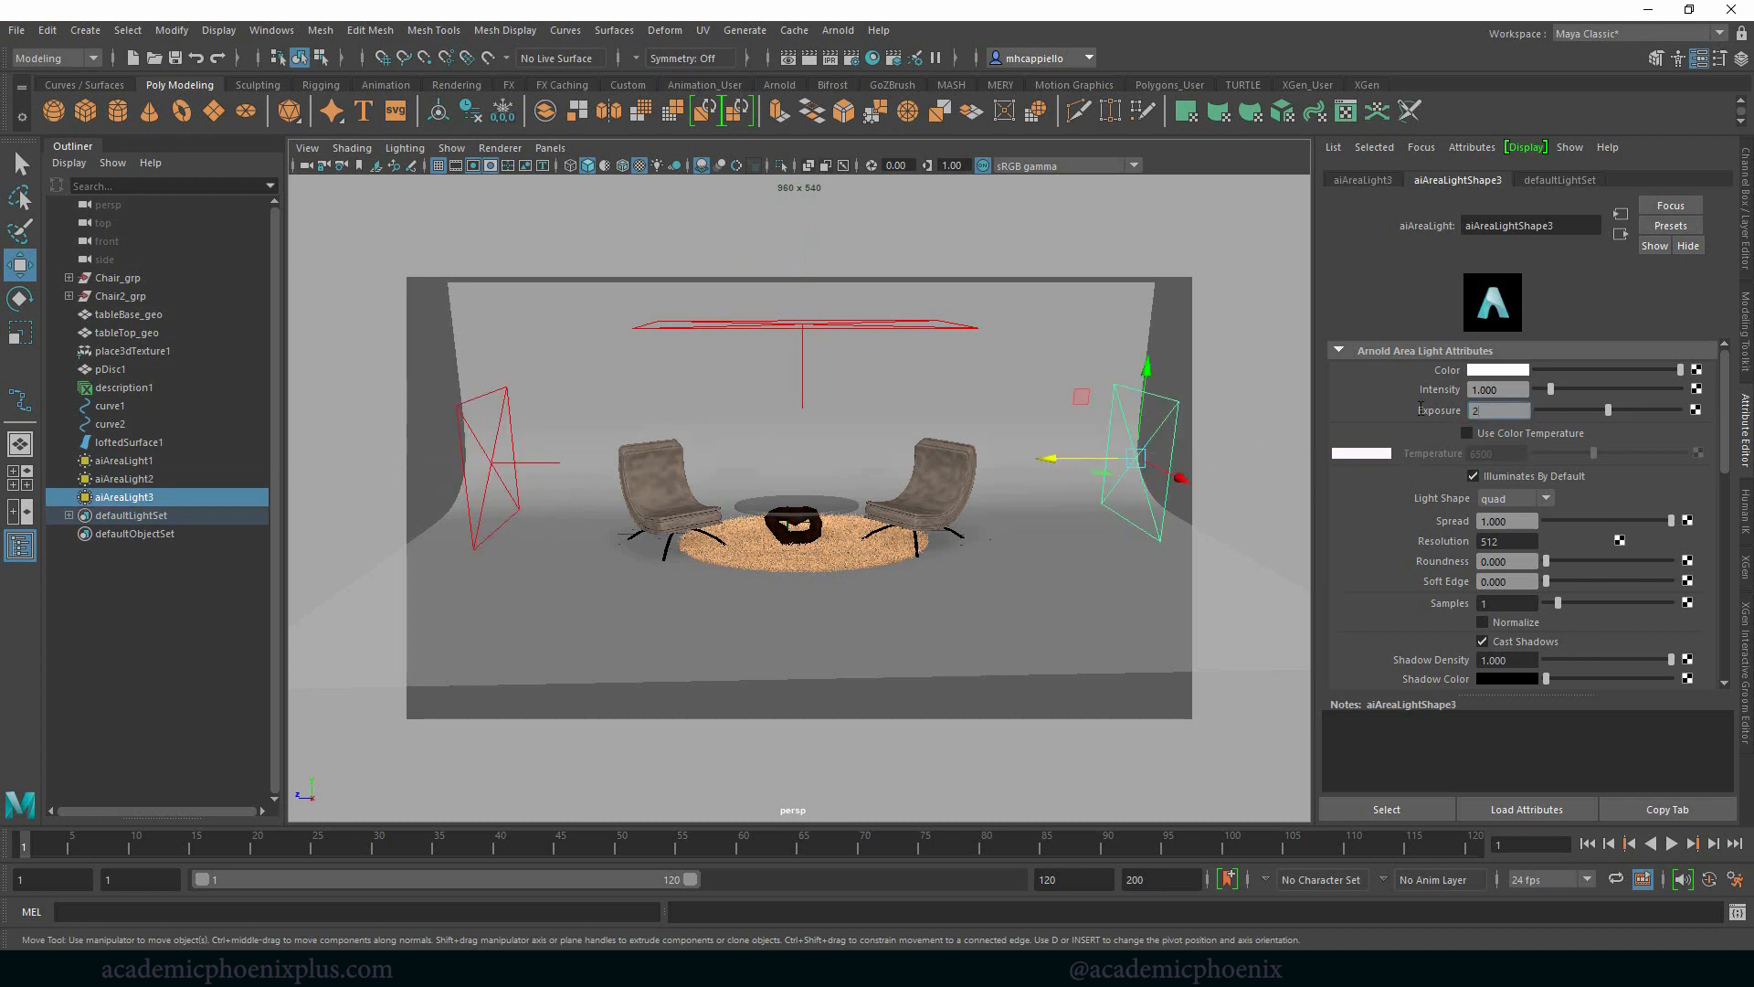
pyautogui.click(838, 28)
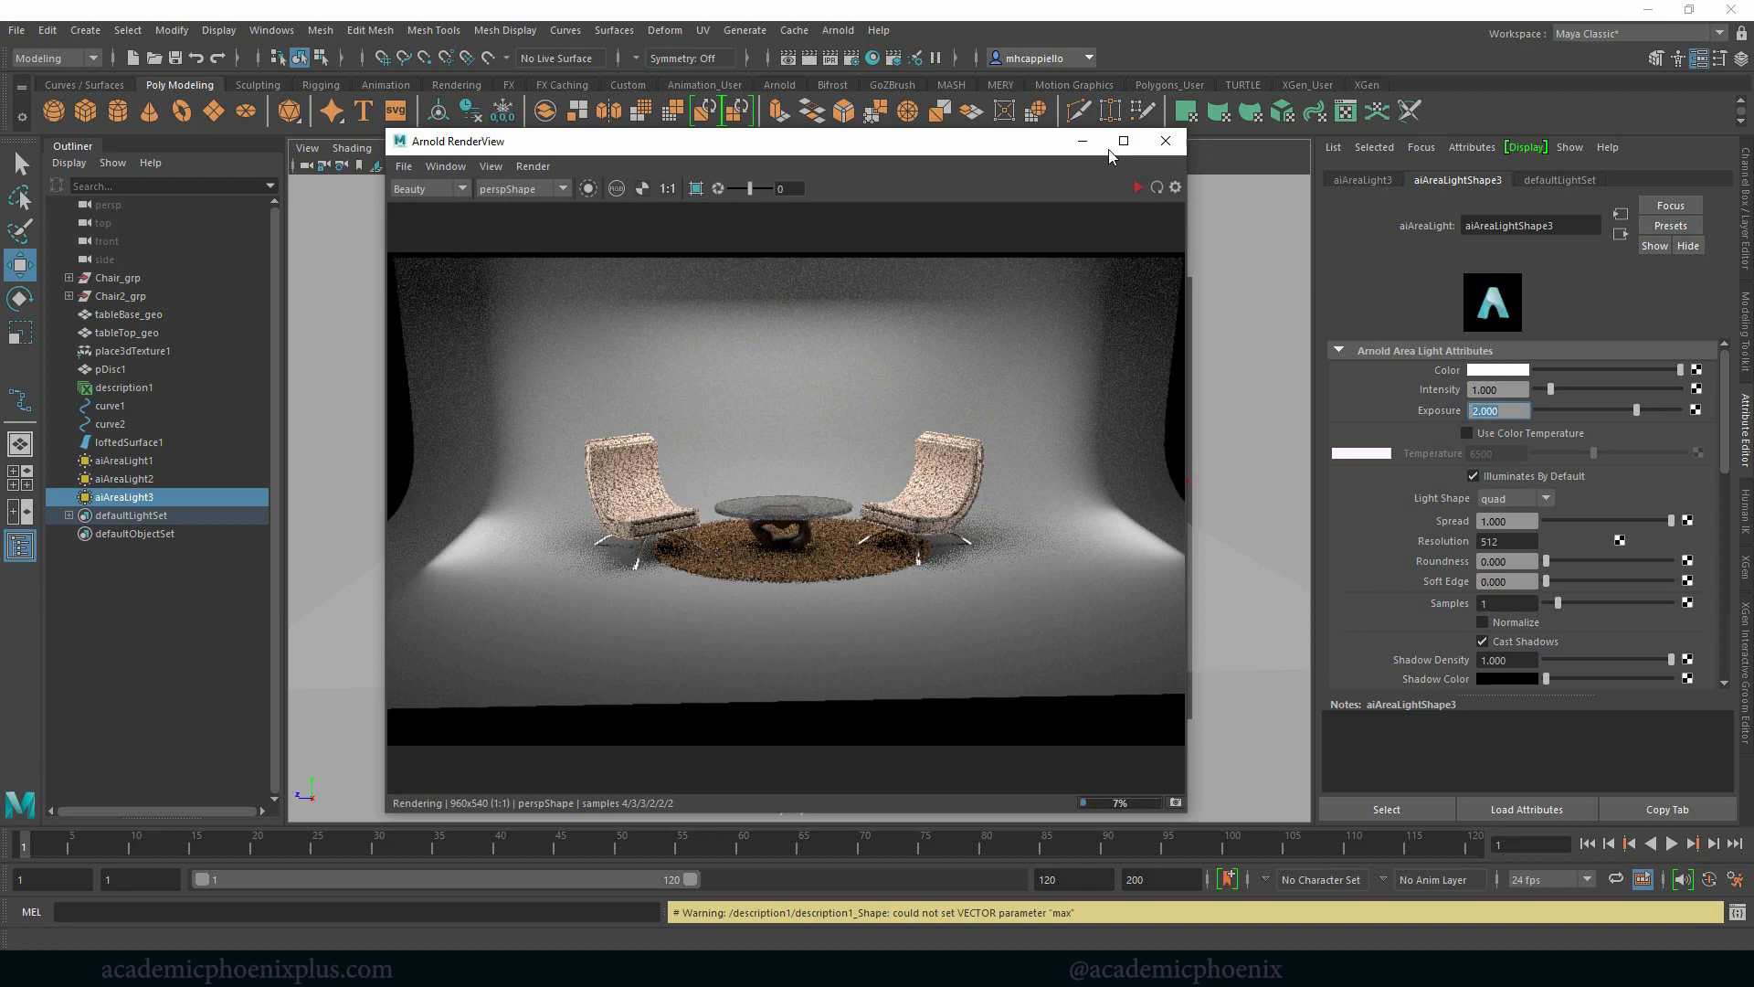
pyautogui.click(1165, 141)
pyautogui.scroll(3, 1093, 475)
# Tumble the persp view closer onto the chairs and review an enlarged Arnold render.
pyautogui.click(1081, 493)
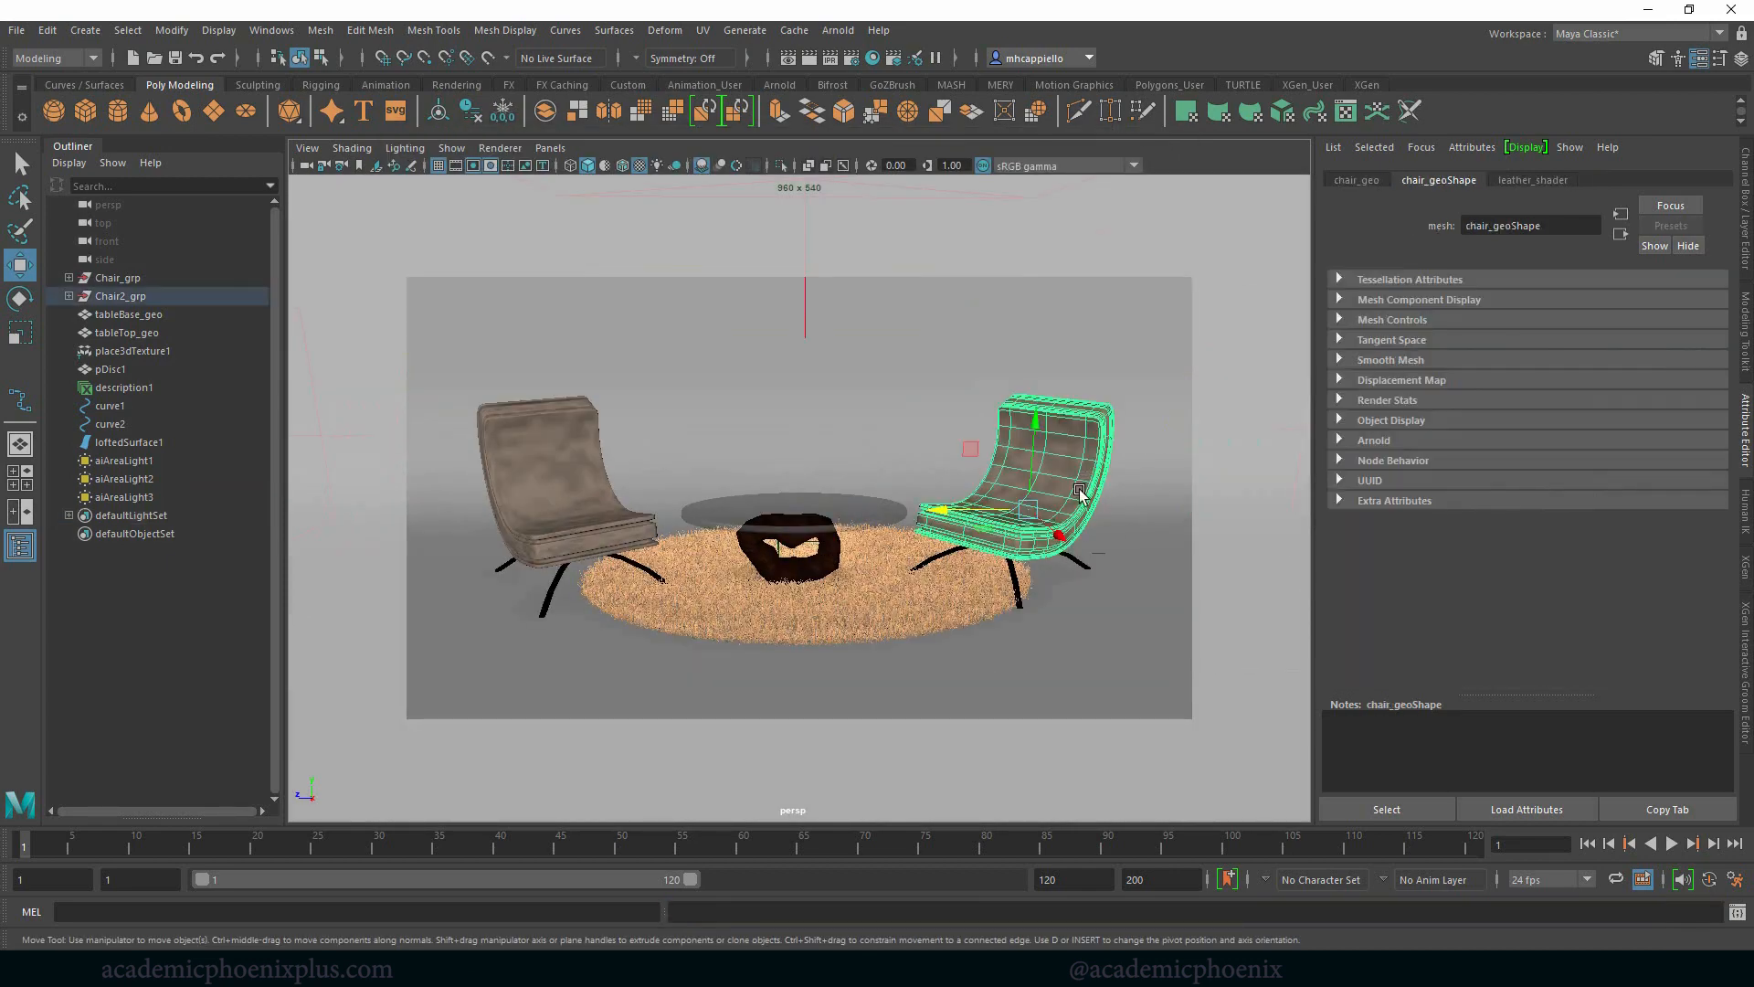
pyautogui.moveTo(1081, 494)
pyautogui.keyDown('alt'); pyautogui.mouseDown()
pyautogui.moveTo(1050, 502)
pyautogui.moveTo(1048, 471)
pyautogui.mouseUp(); pyautogui.keyUp('alt')
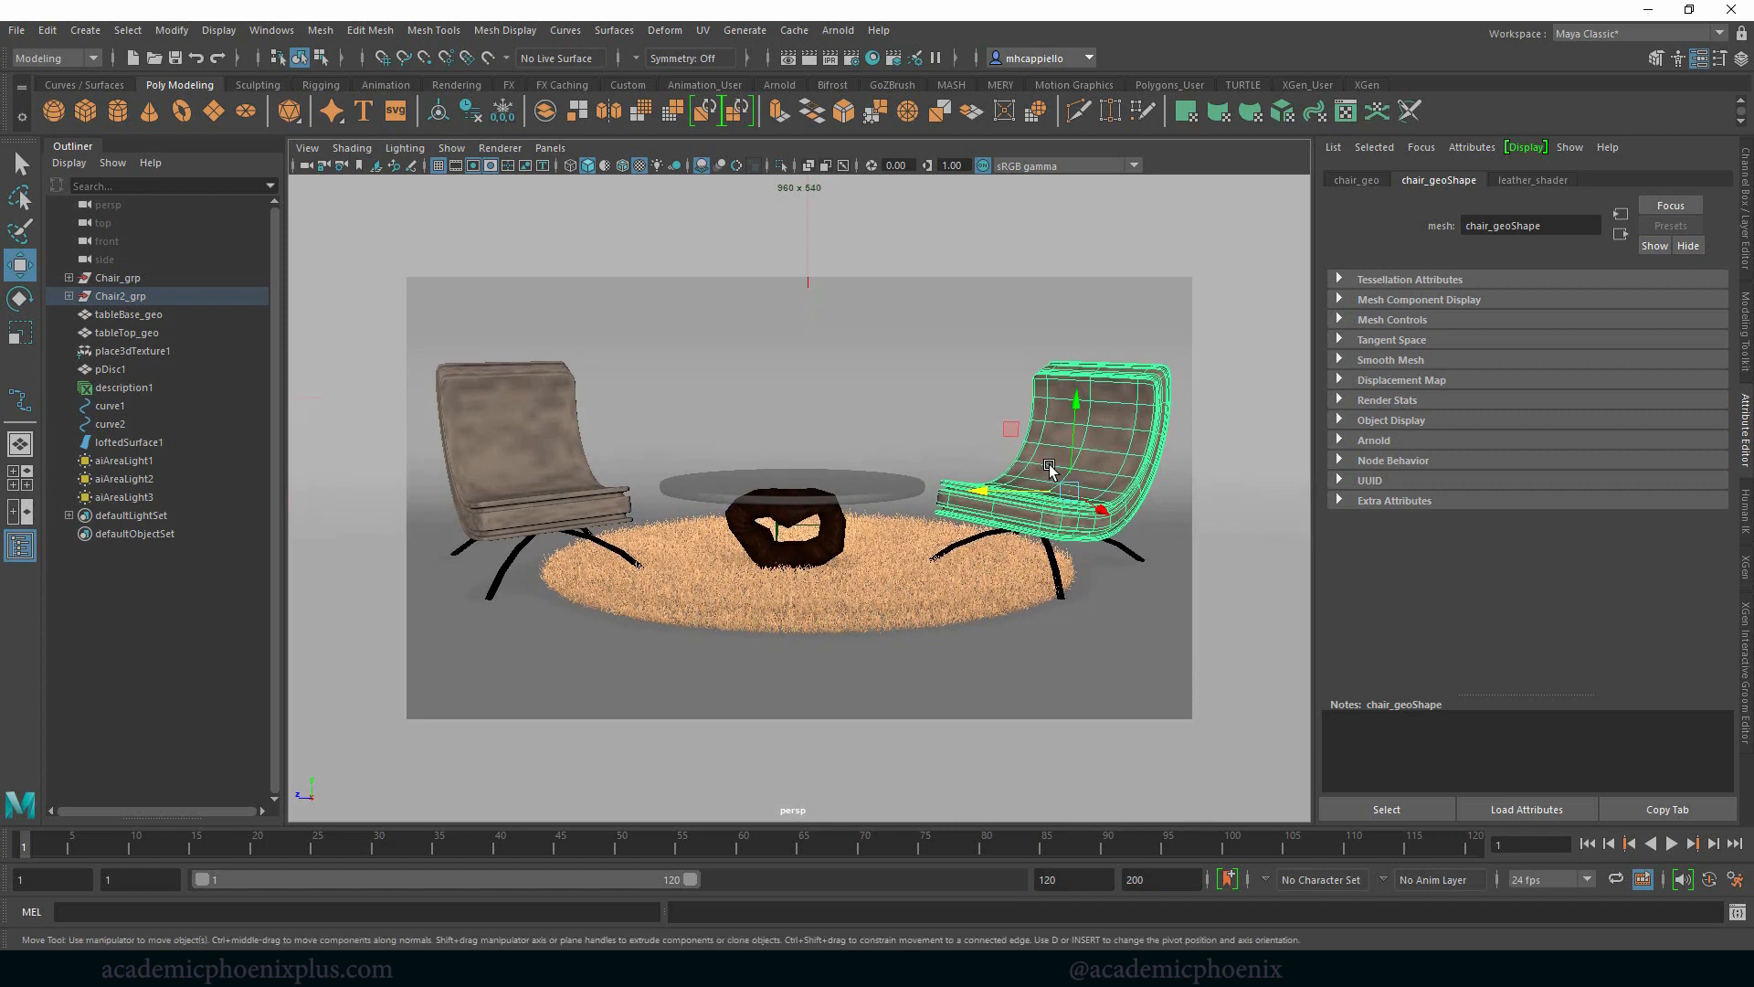
pyautogui.click(838, 29)
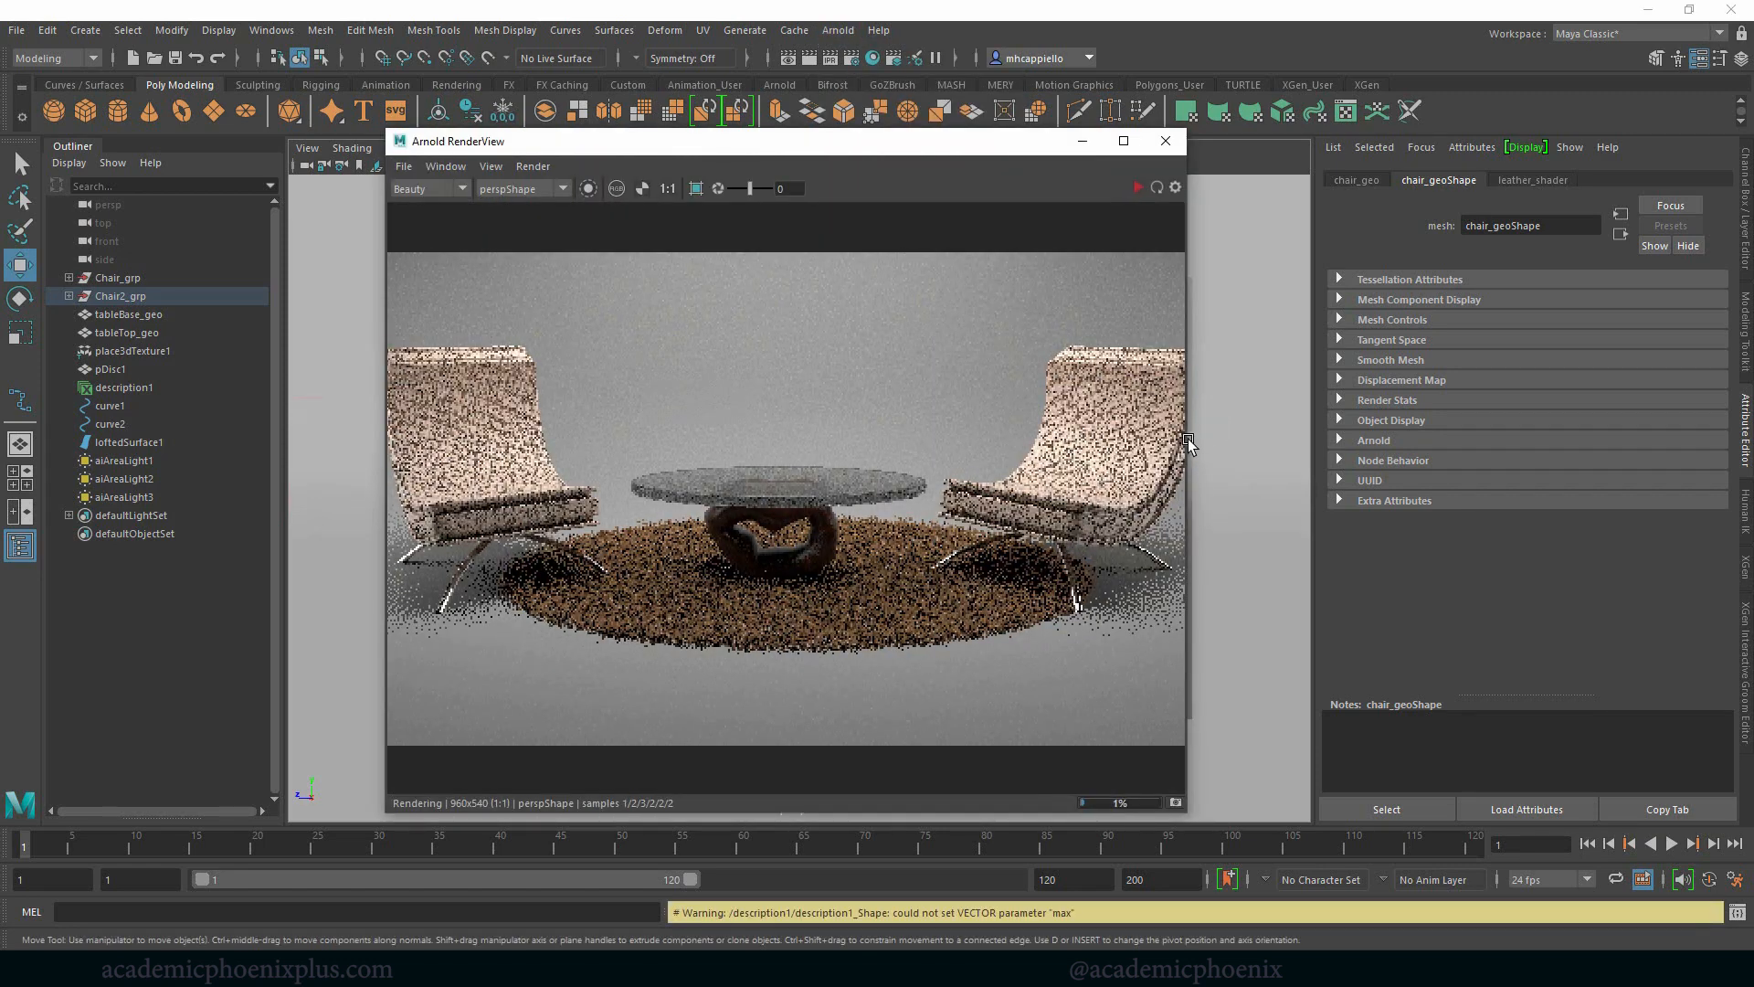
pyautogui.moveTo(1188, 439); pyautogui.dragTo(1388, 431)
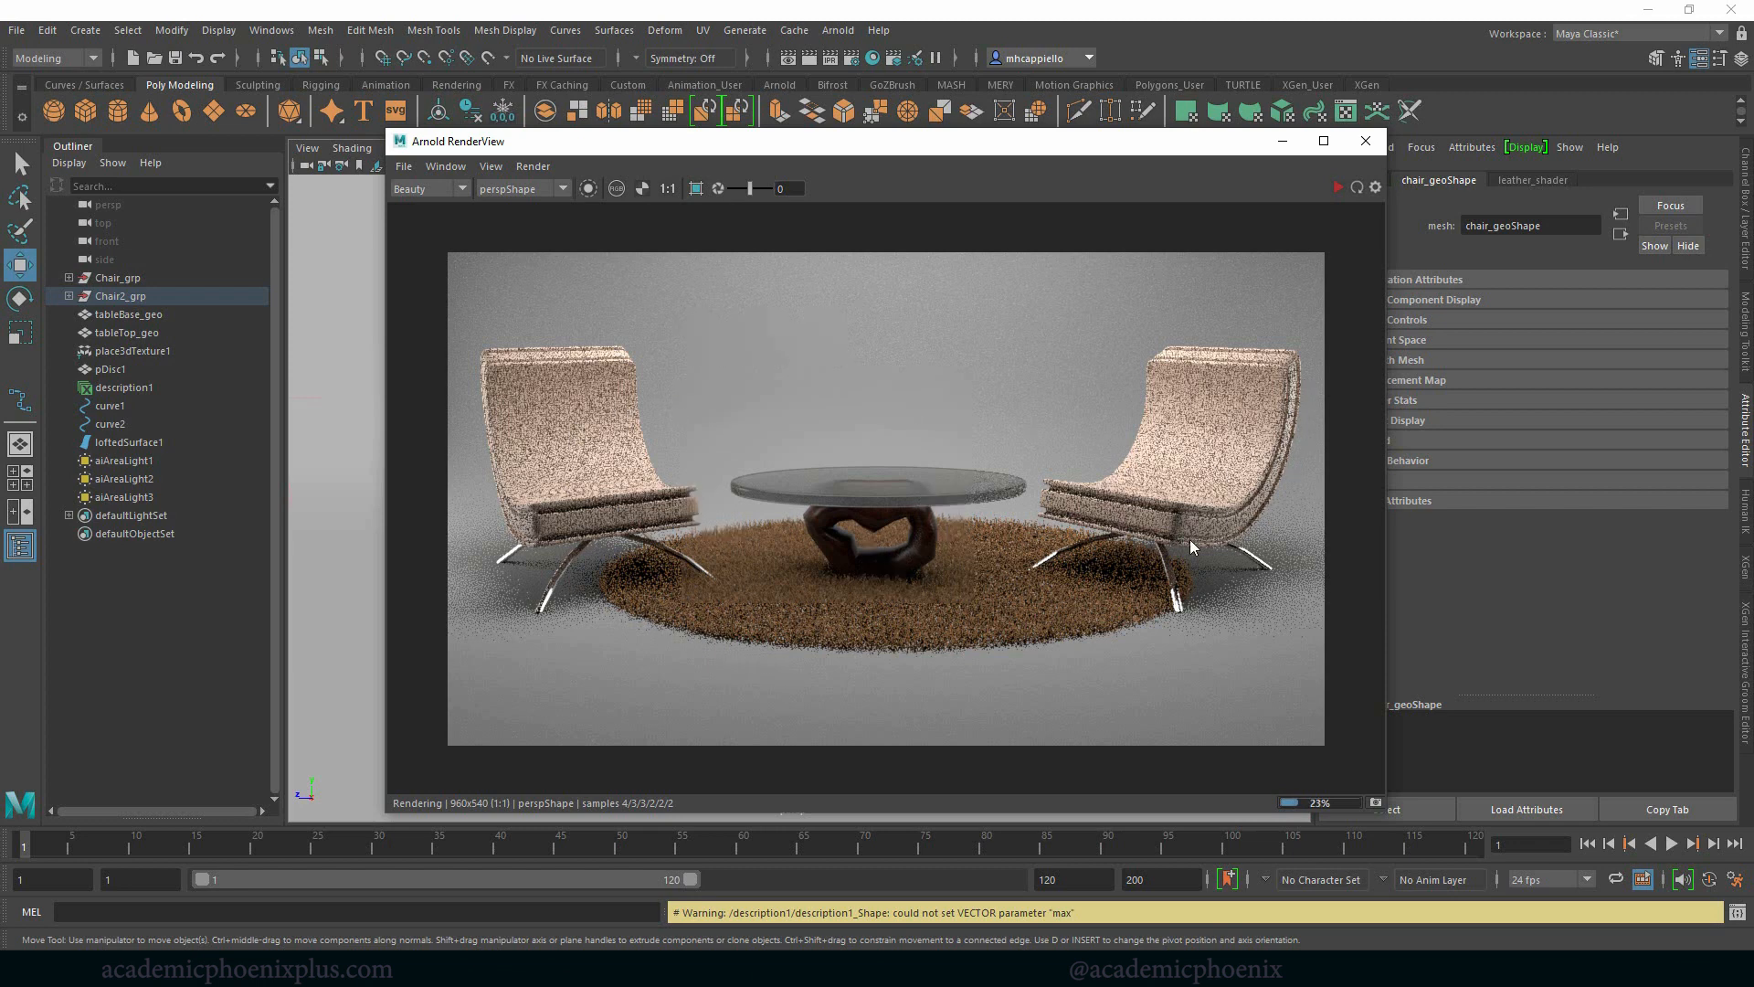
pyautogui.click(1365, 140)
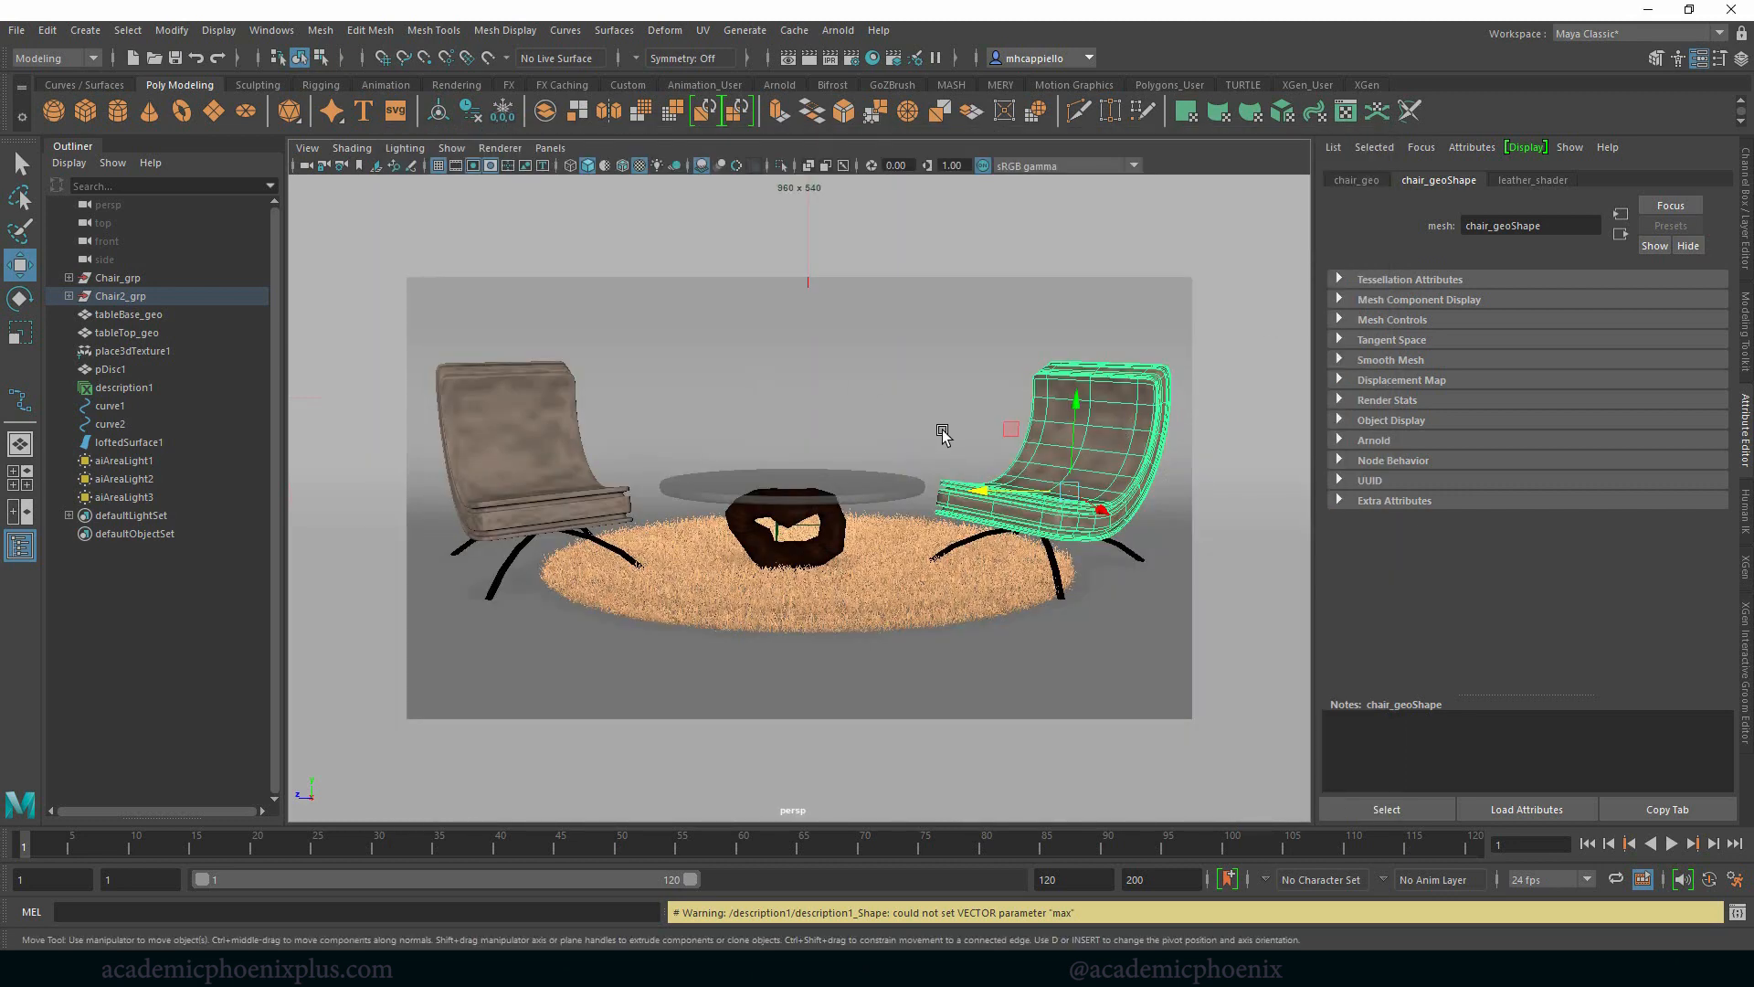
pyautogui.scroll(-3, 943, 434)
# Give the right area light a muted yellow colour at full value.
pyautogui.click(1172, 449)
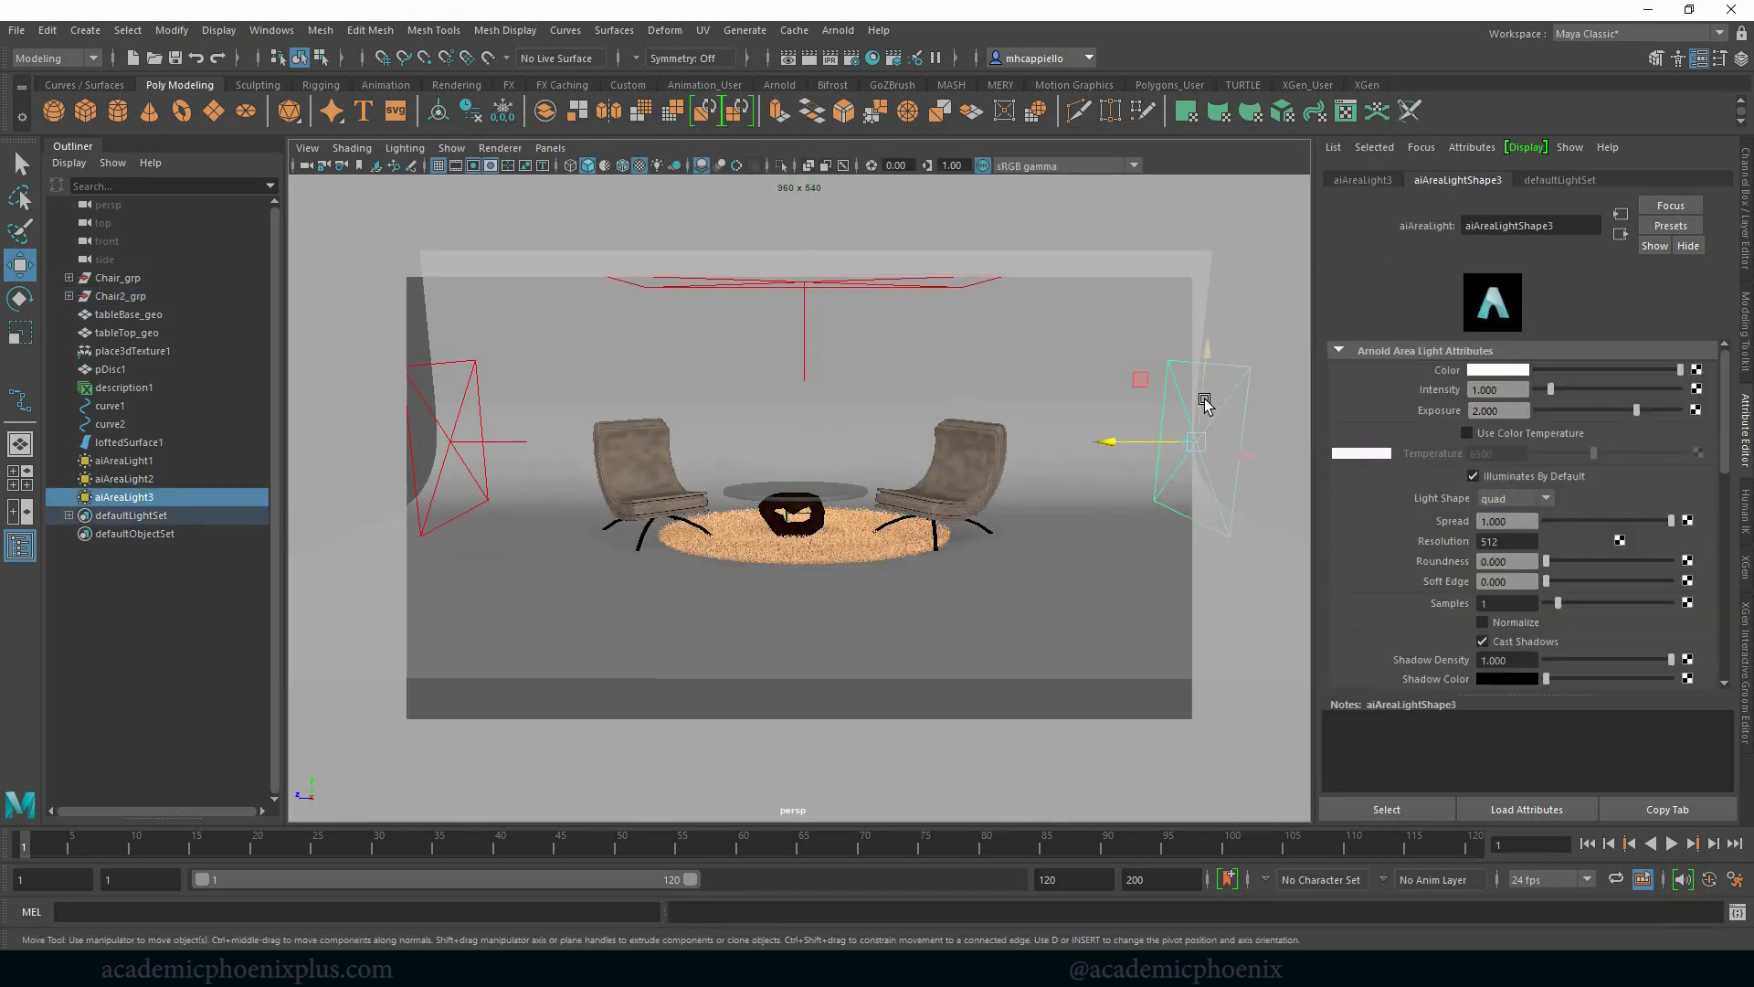
pyautogui.click(1498, 372)
pyautogui.click(1650, 350)
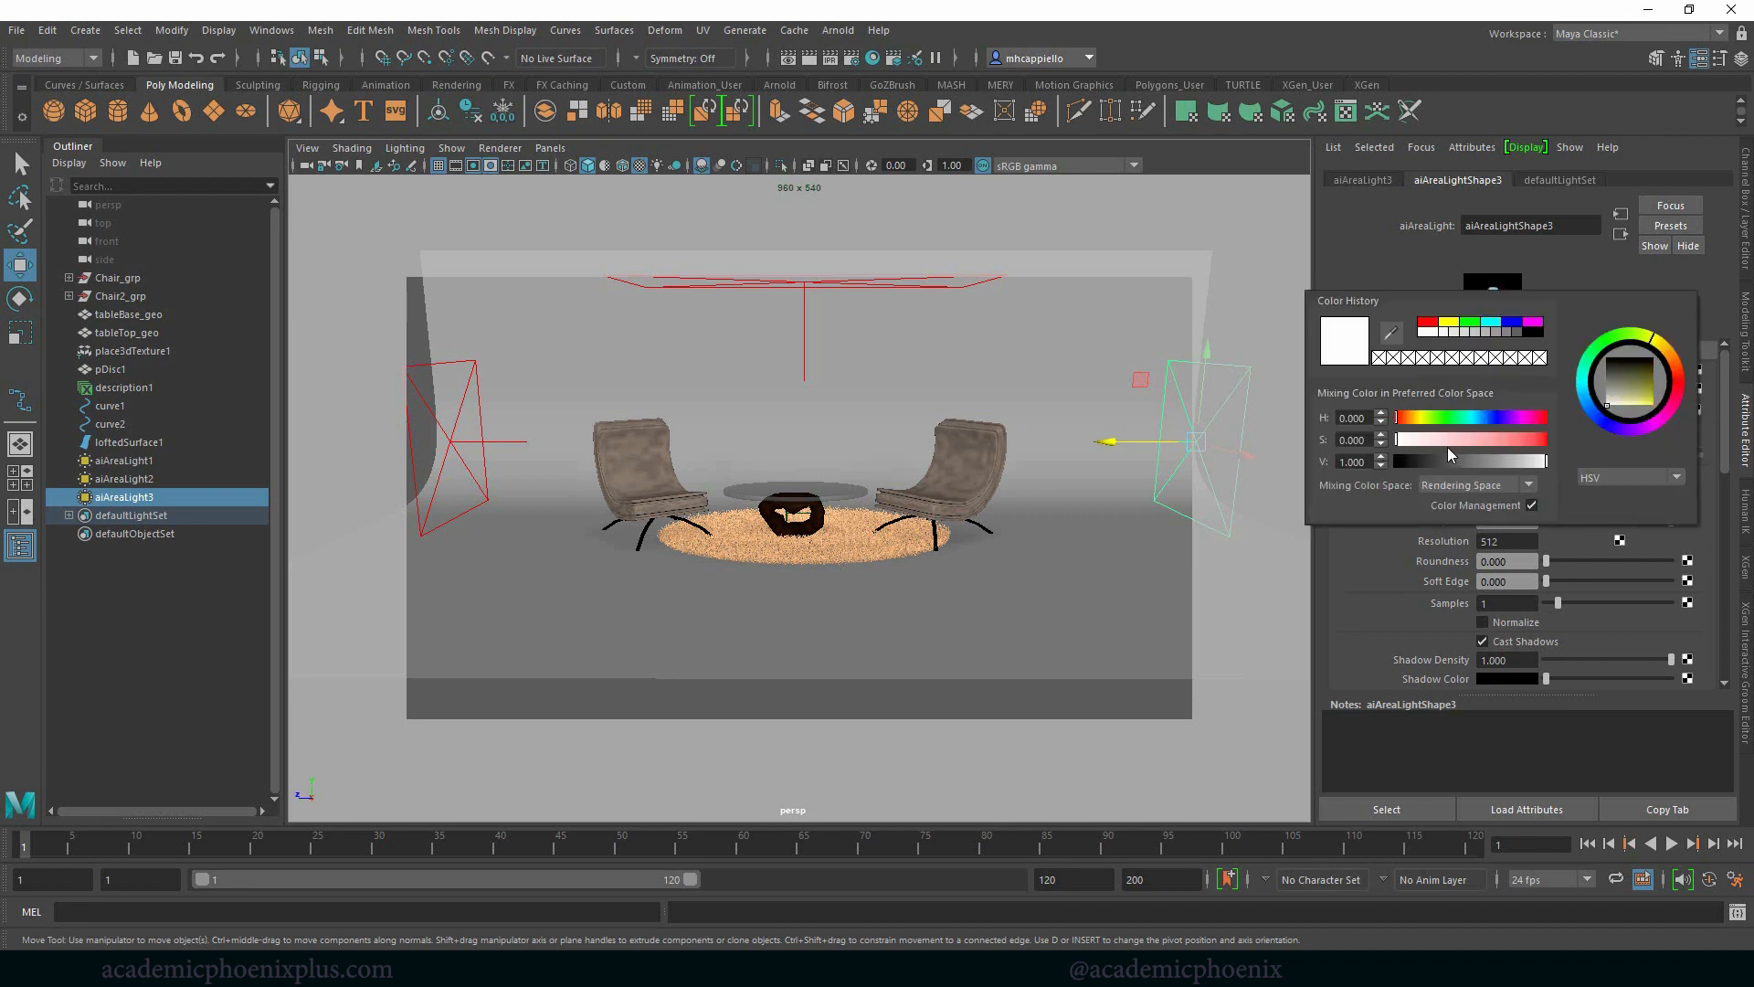
pyautogui.click(1628, 391)
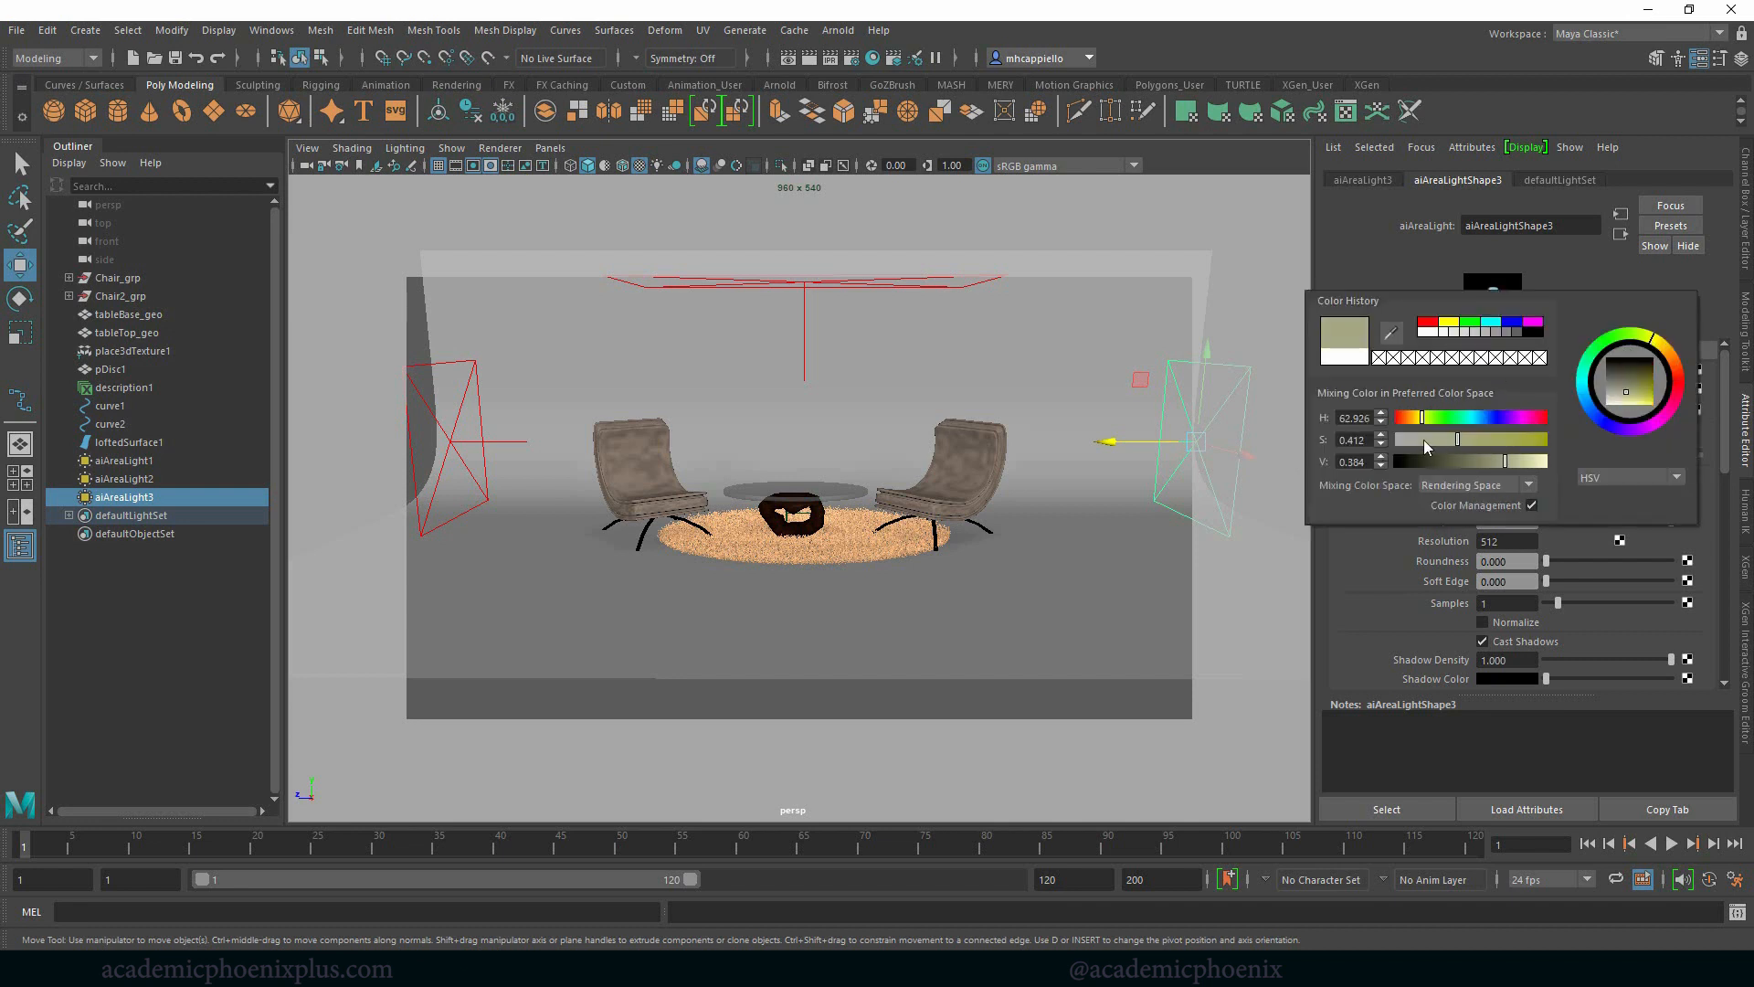
pyautogui.moveTo(1533, 463); pyautogui.dragTo(1570, 470)
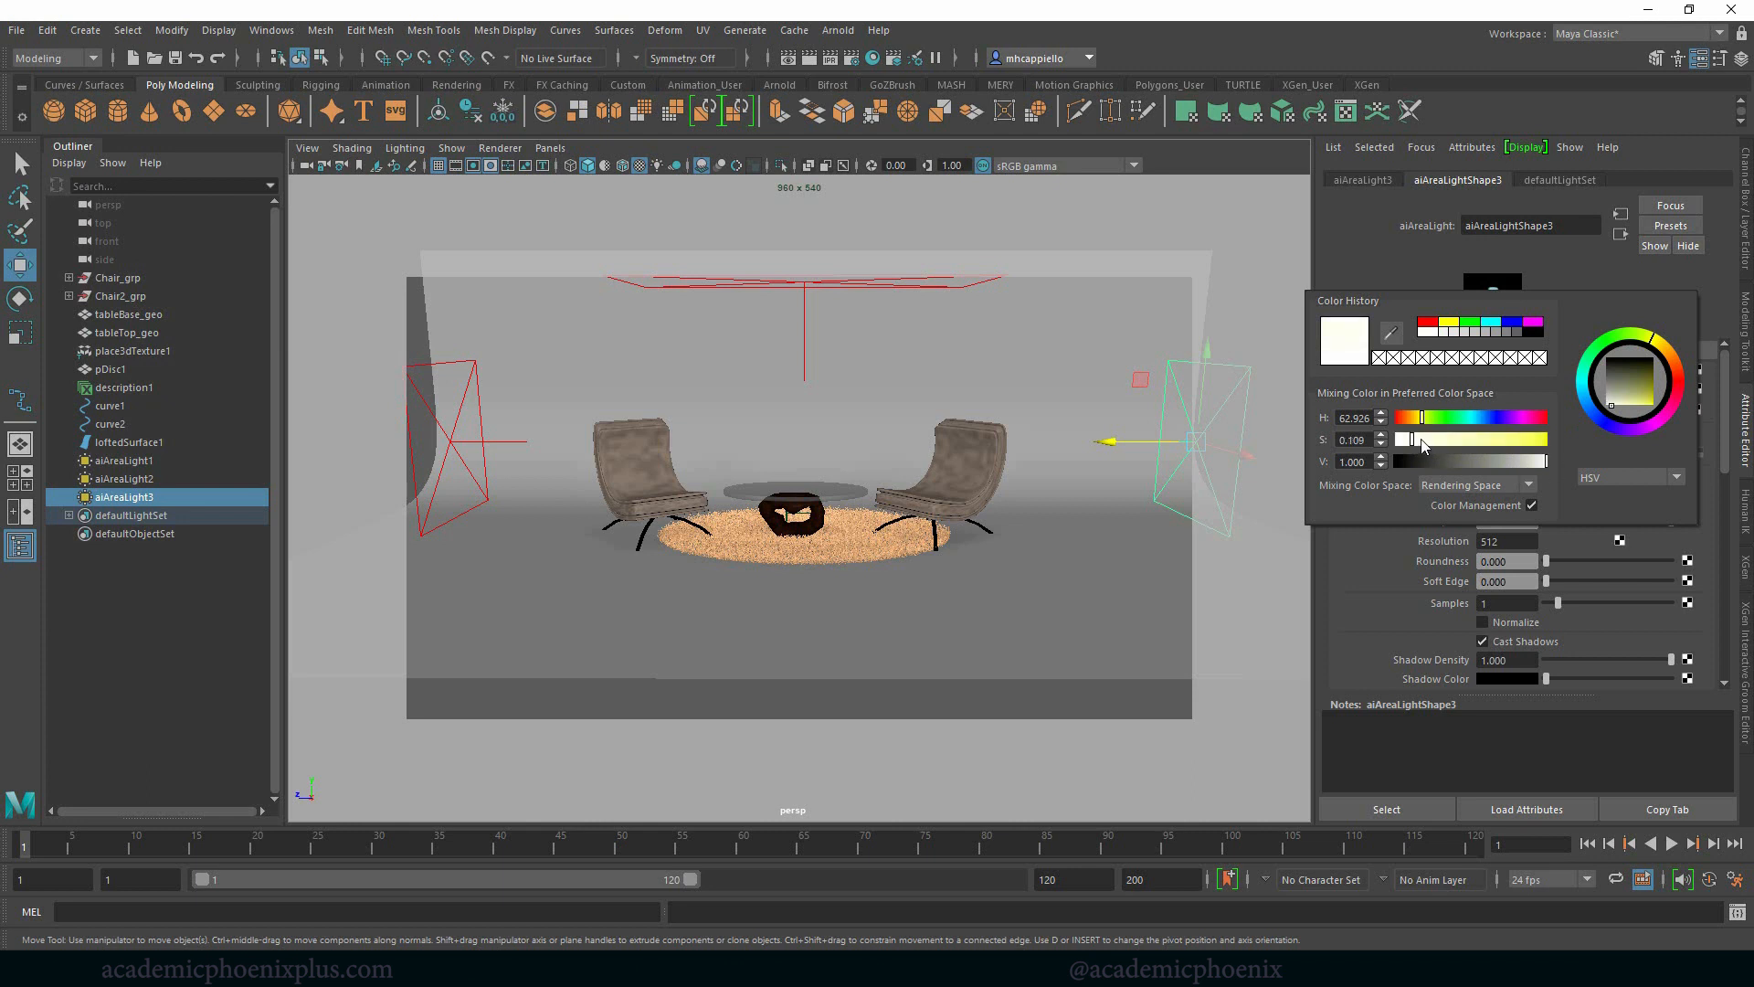
# Tint the second area light pale blue, hue about 224 and saturation 0.18.
pyautogui.click(456, 455)
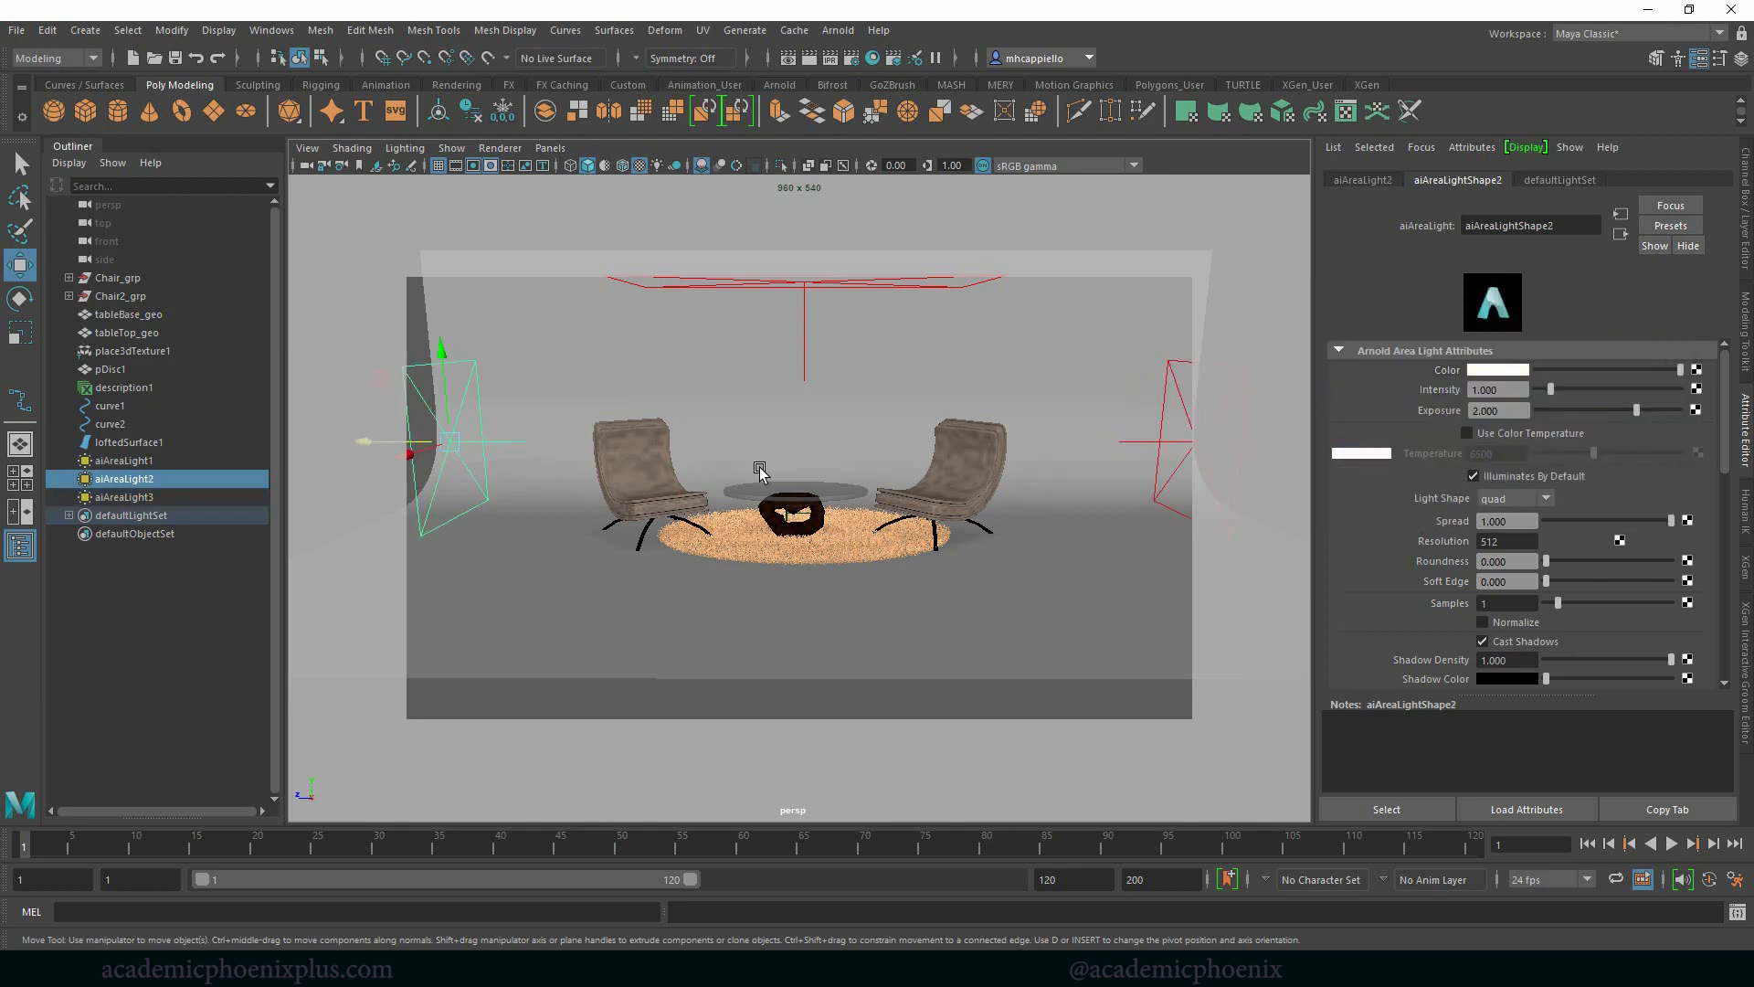
pyautogui.click(1515, 379)
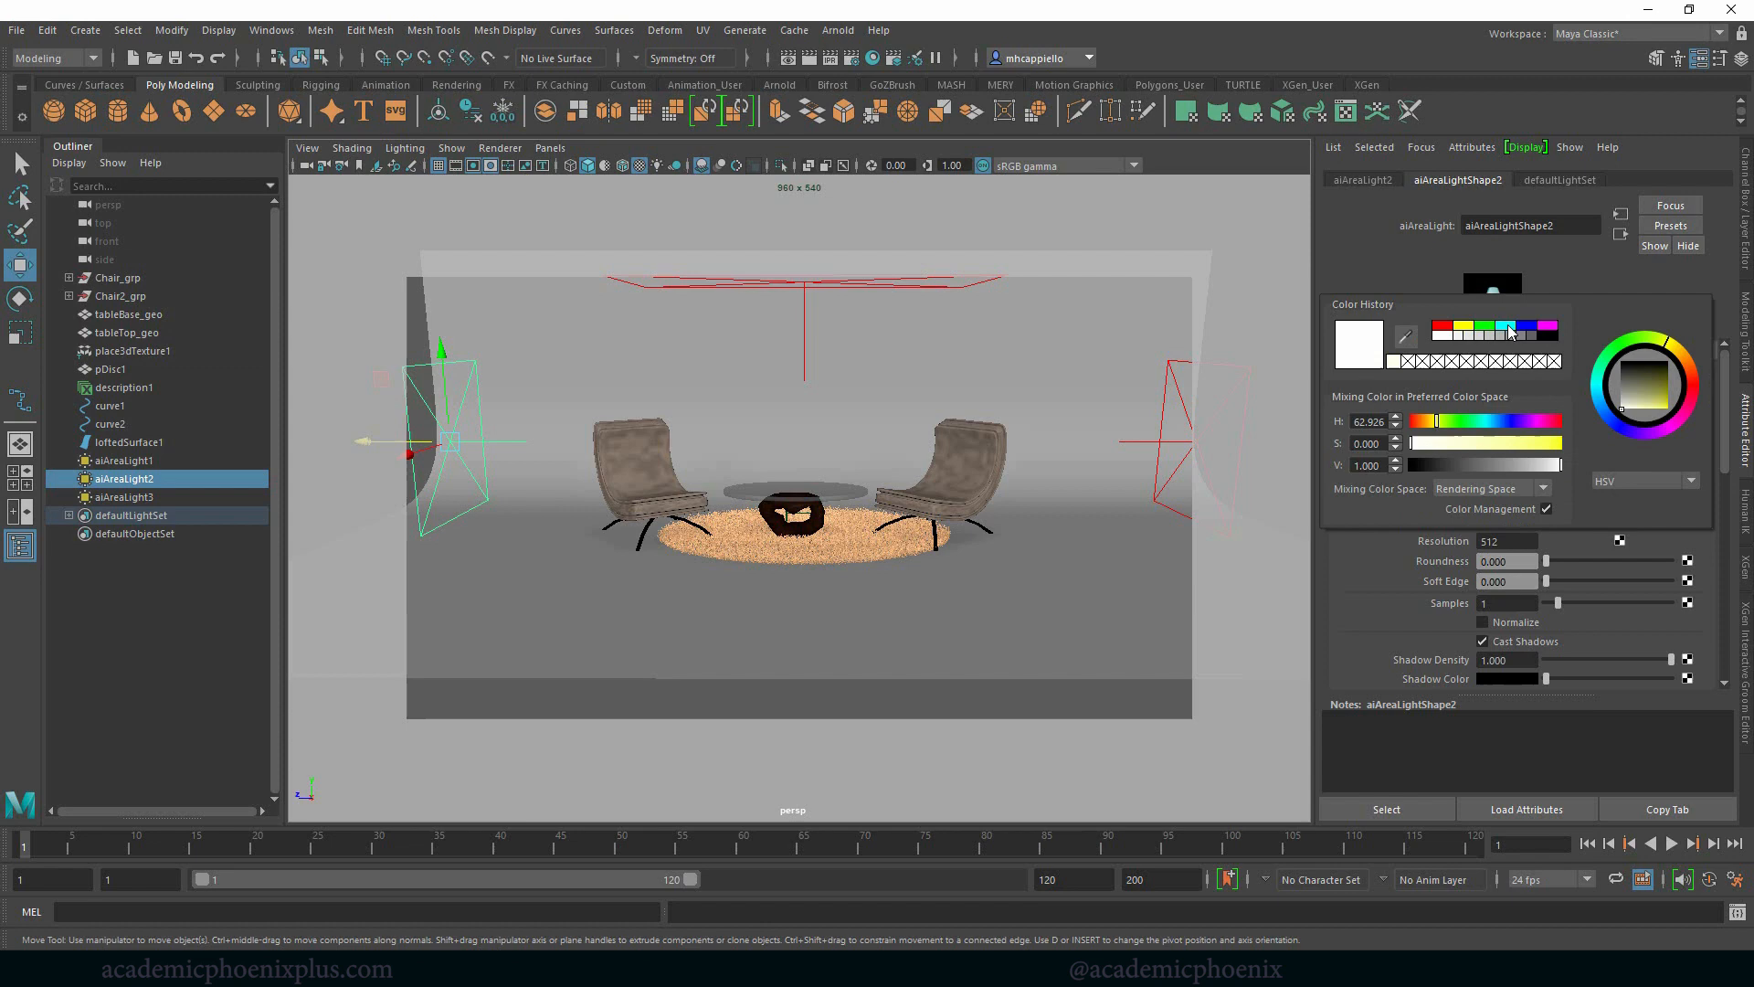
pyautogui.click(1509, 331)
pyautogui.click(1441, 444)
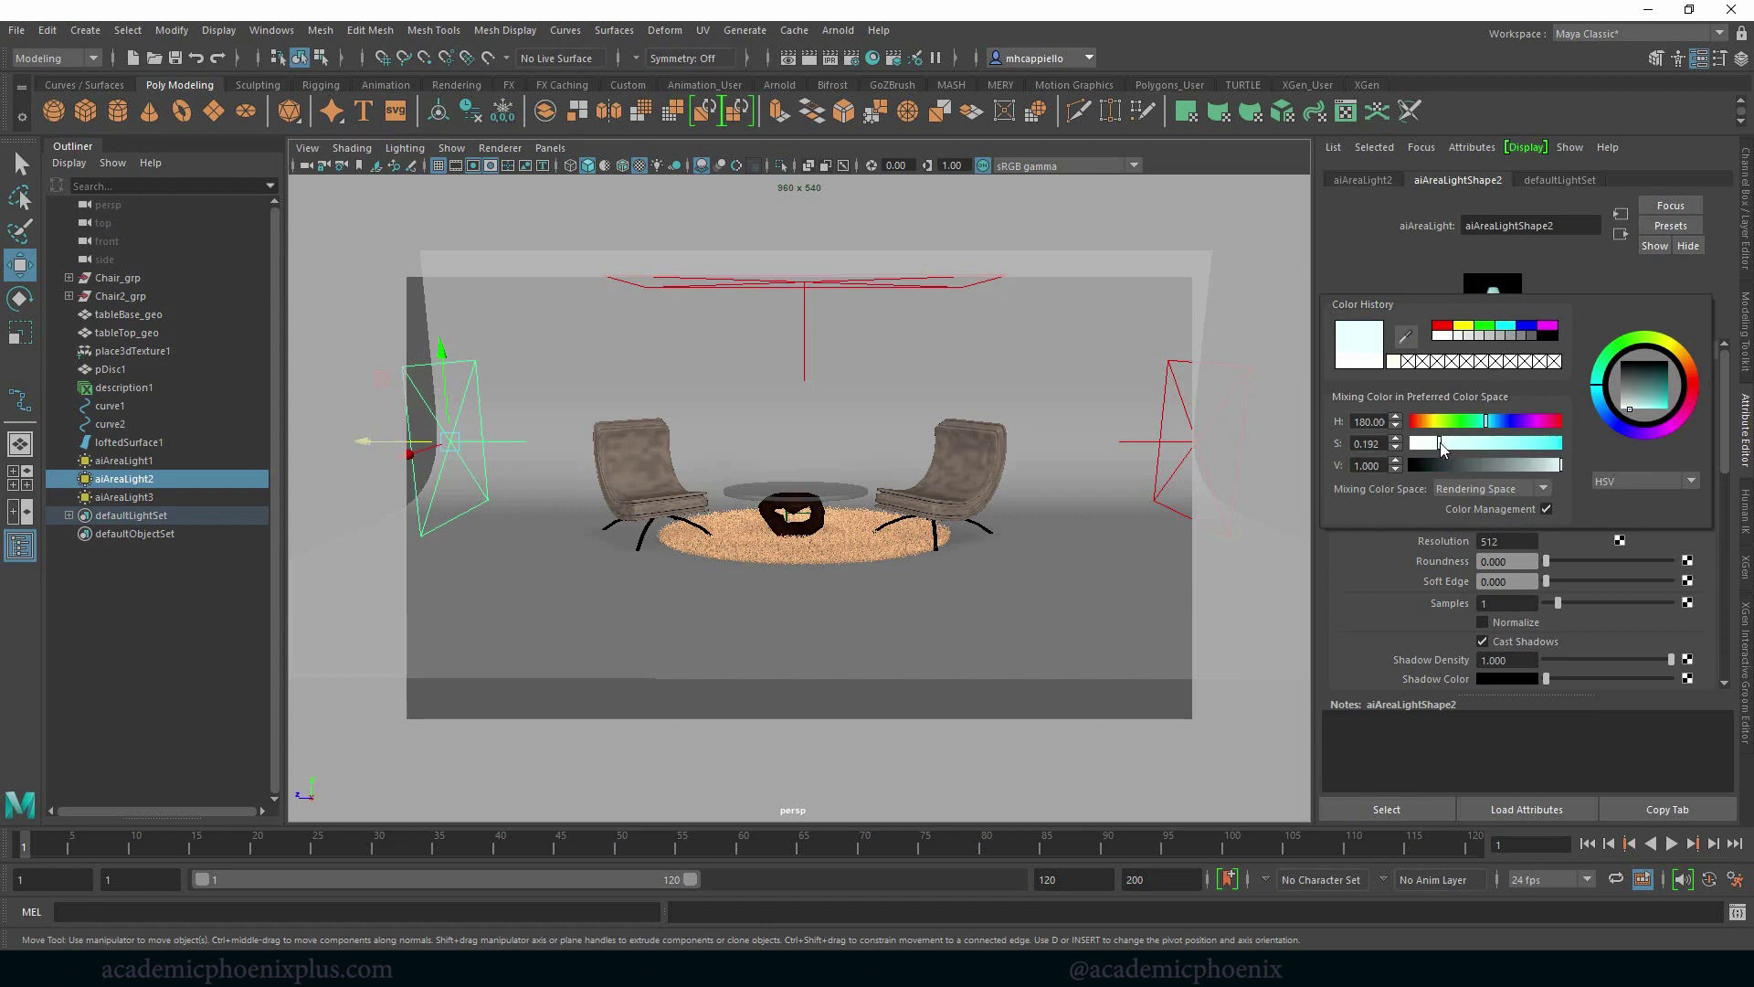
pyautogui.click(1504, 424)
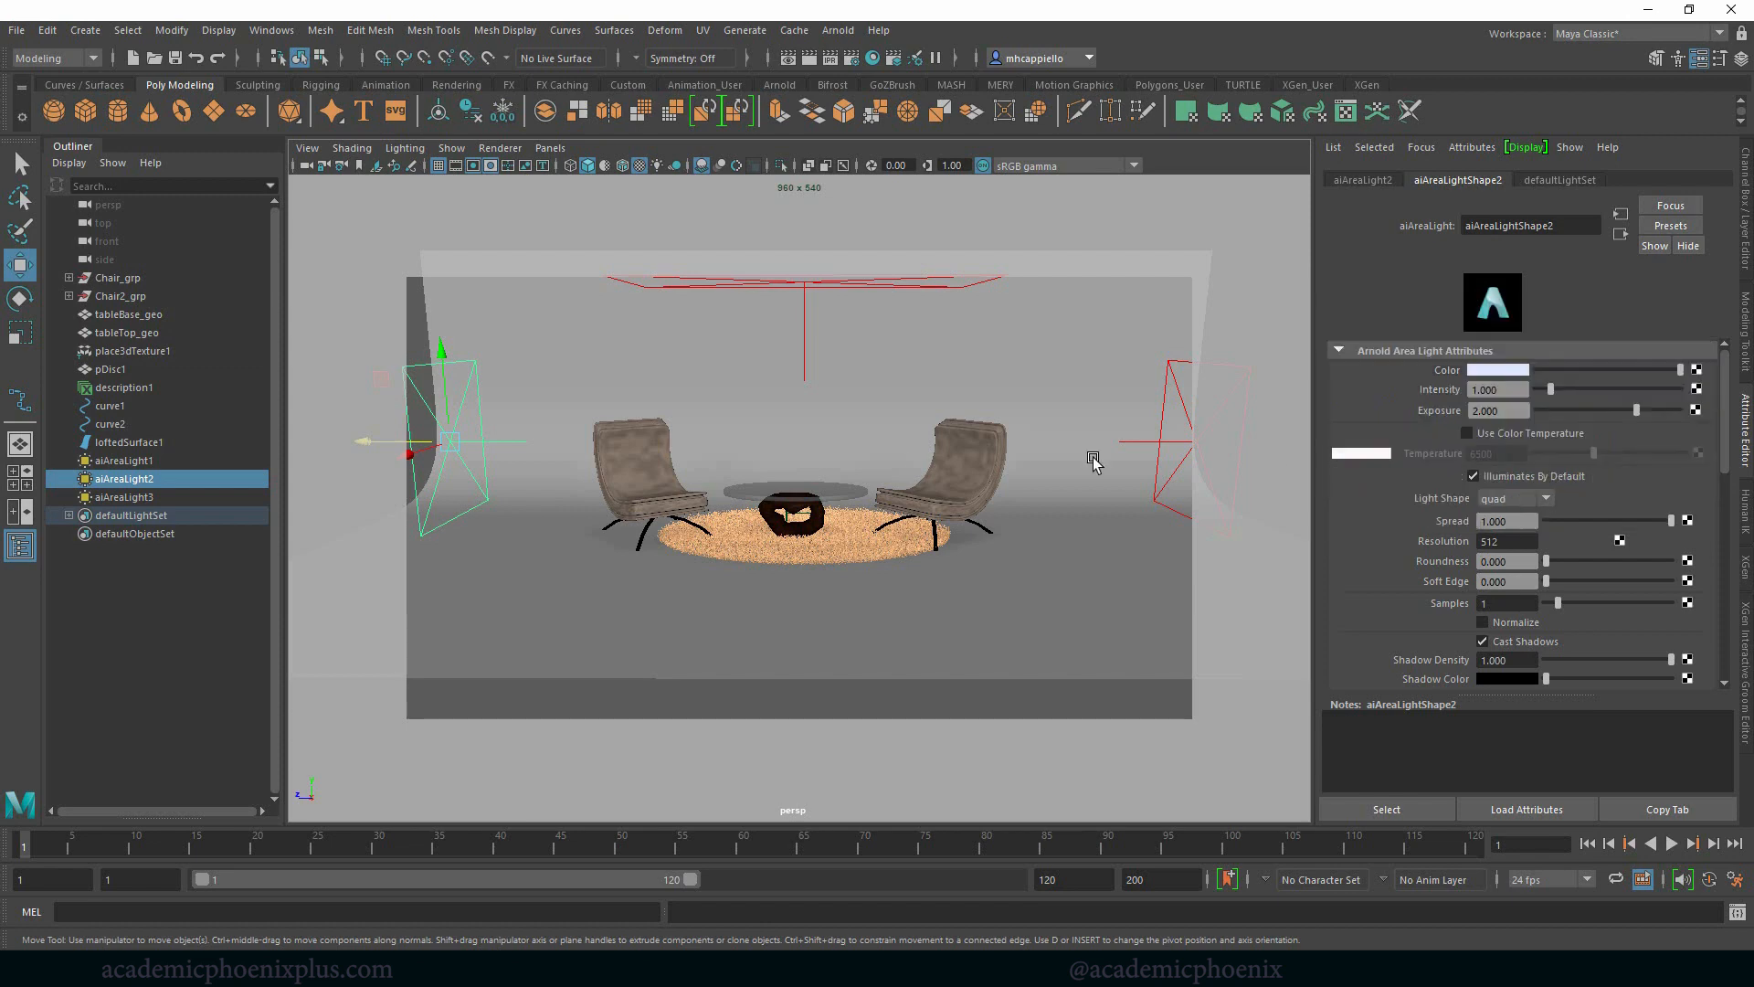
# Bring the view closer to the chairs and start an Arnold render.
pyautogui.keyDown('alt'); pyautogui.moveTo(861, 443); pyautogui.dragTo(1014, 536, button='right'); pyautogui.keyUp('alt')
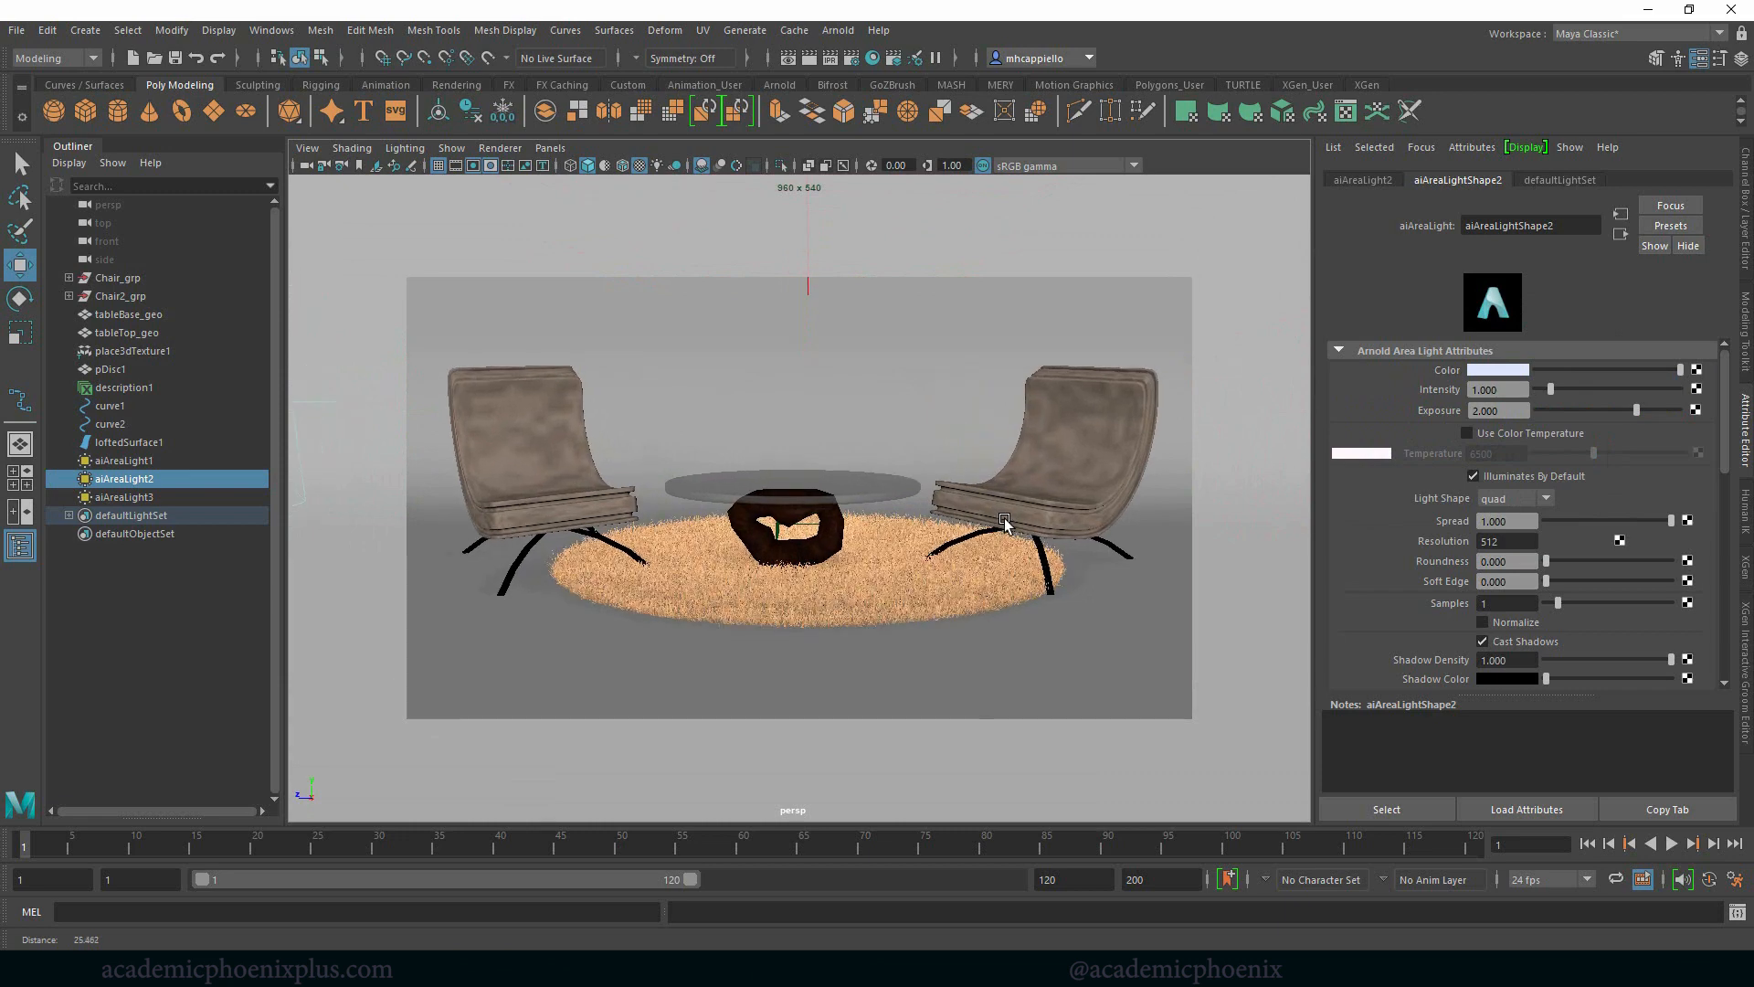
pyautogui.click(838, 30)
pyautogui.click(860, 63)
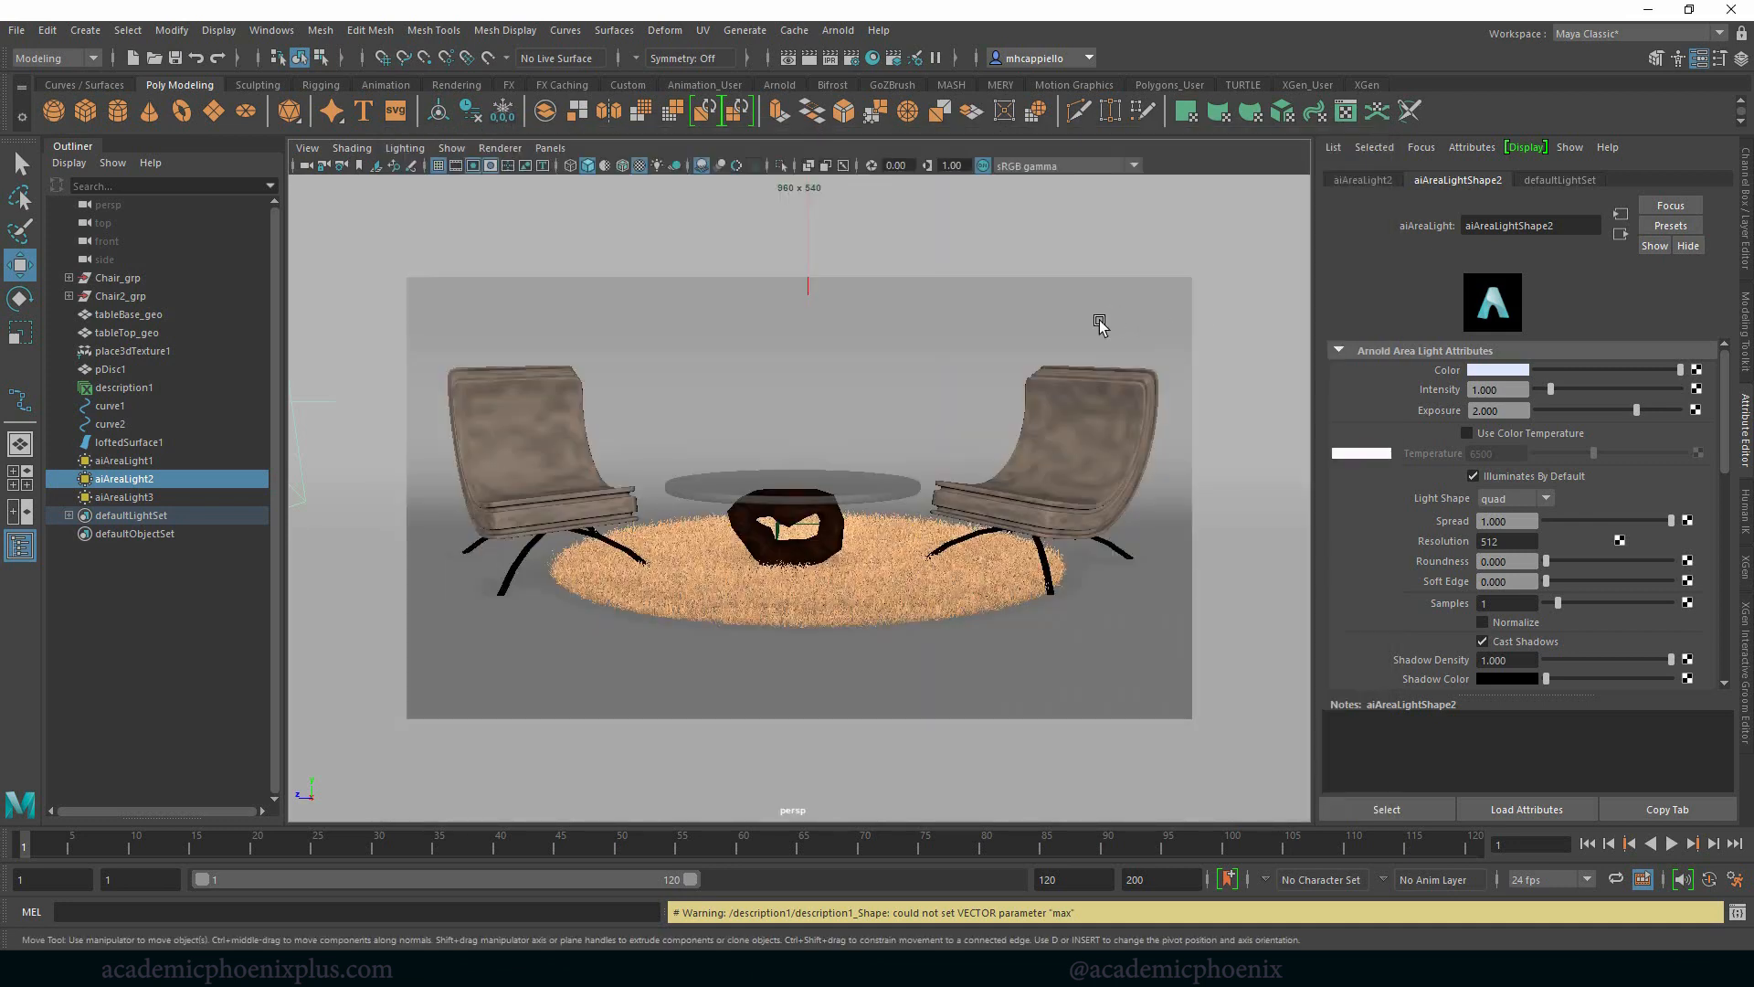
# Move loftedSurface1 vertically and lift the pDisc1 rug slightly above the floor.
pyautogui.click(885, 366)
pyautogui.moveTo(797, 503); pyautogui.dragTo(805, 495)
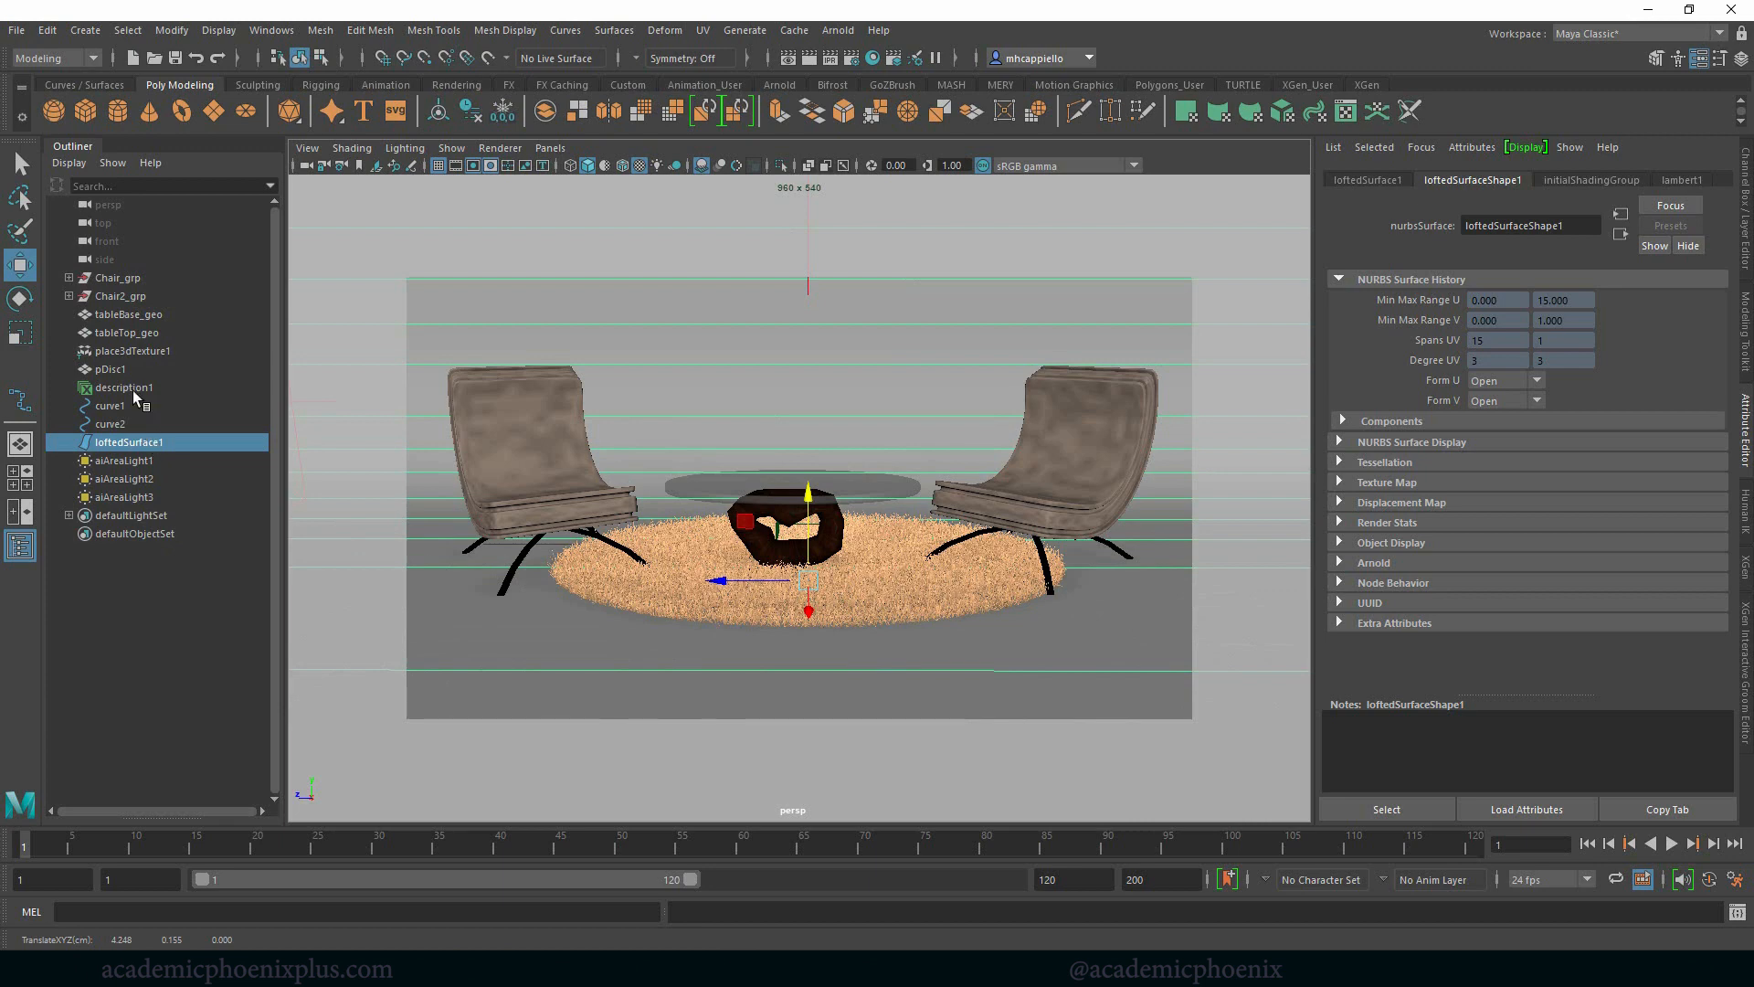
pyautogui.click(110, 368)
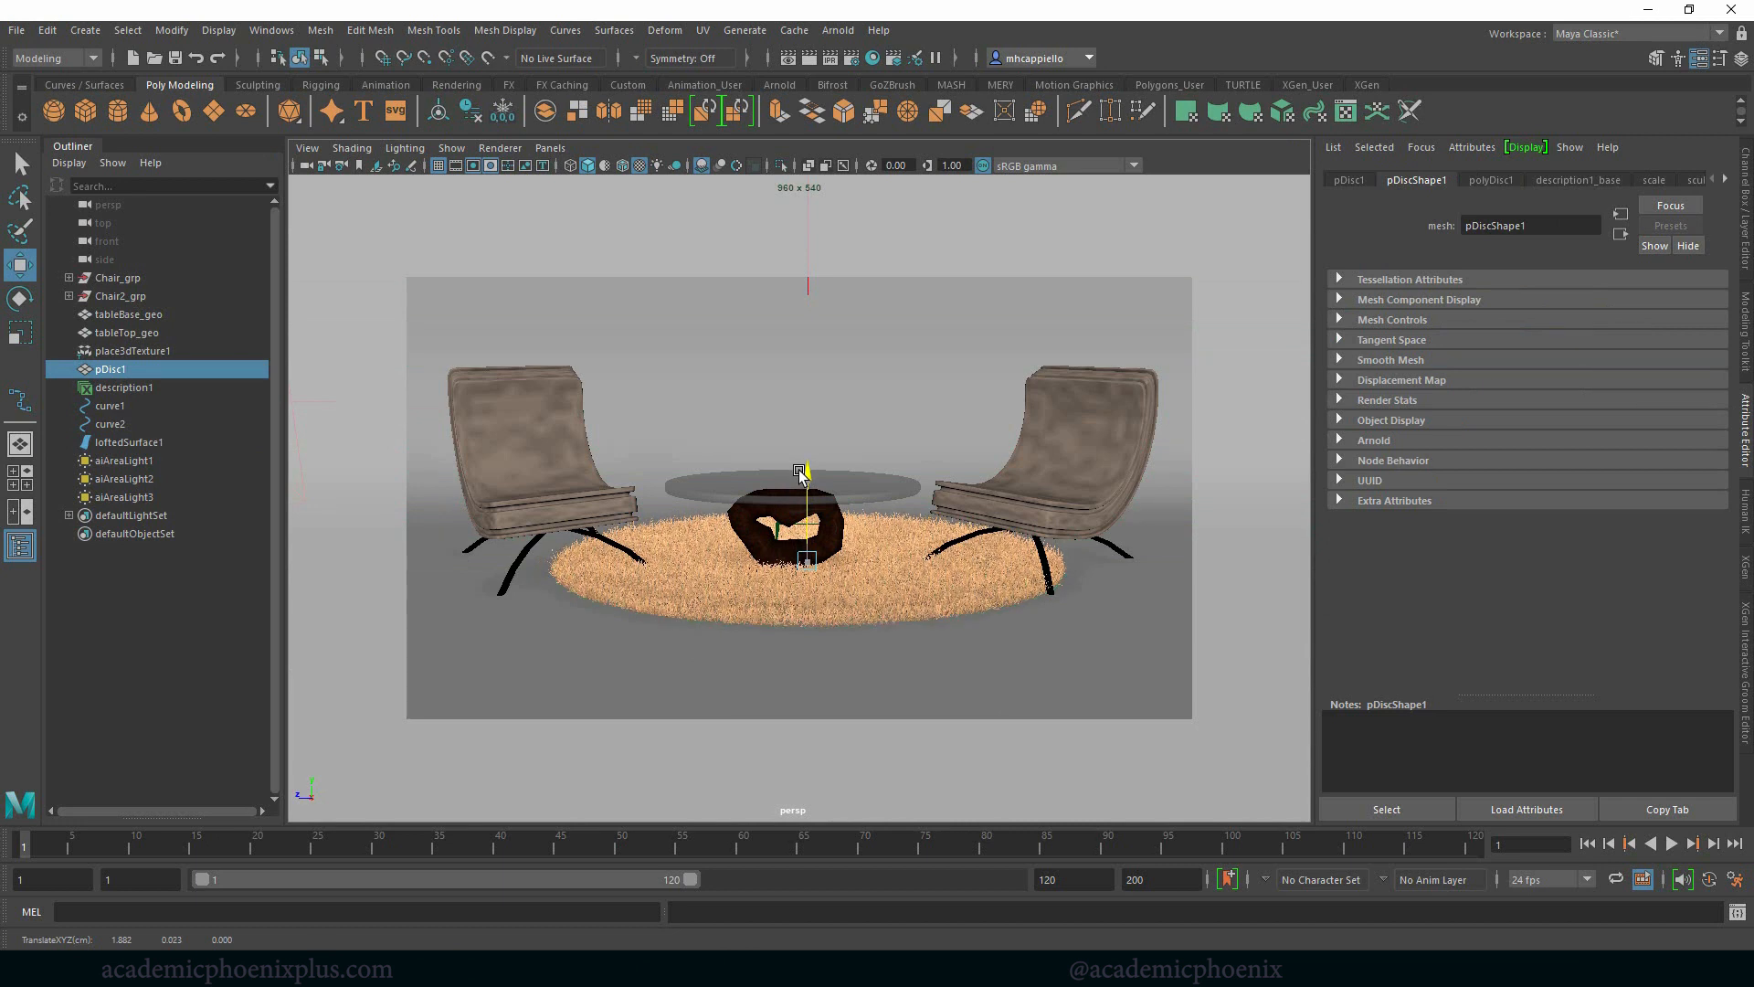
pyautogui.moveTo(802, 473); pyautogui.dragTo(803, 473)
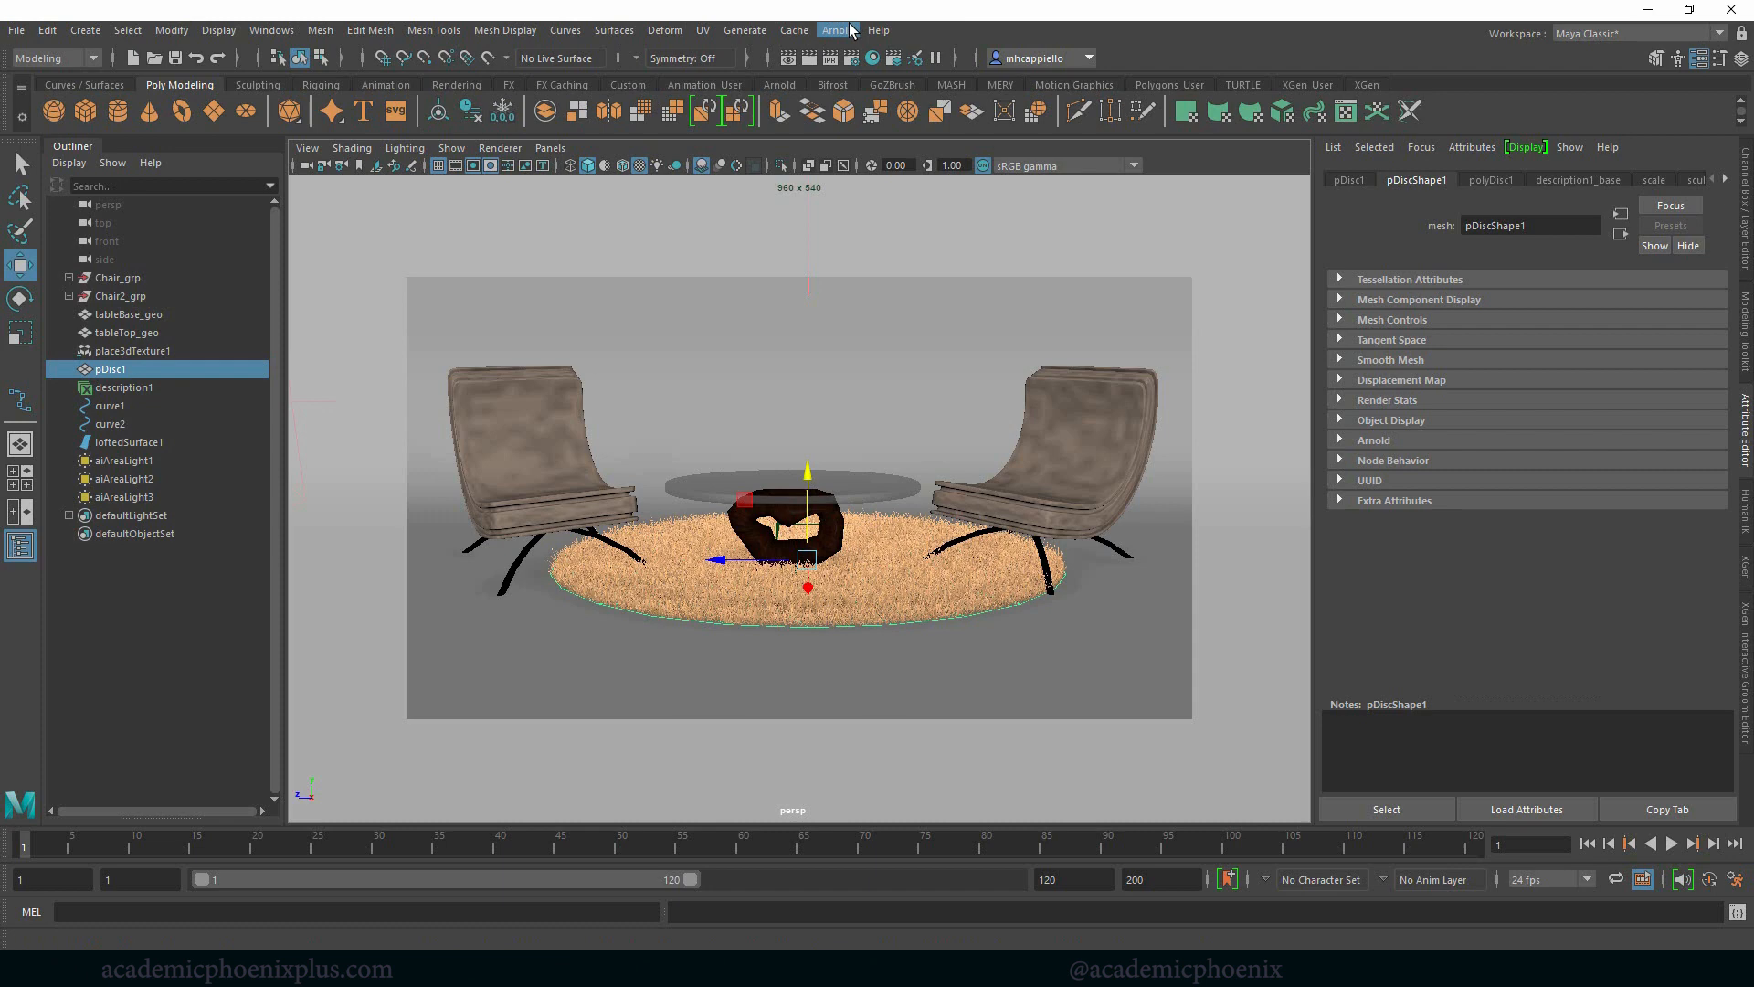
pyautogui.click(850, 30)
pyautogui.click(857, 65)
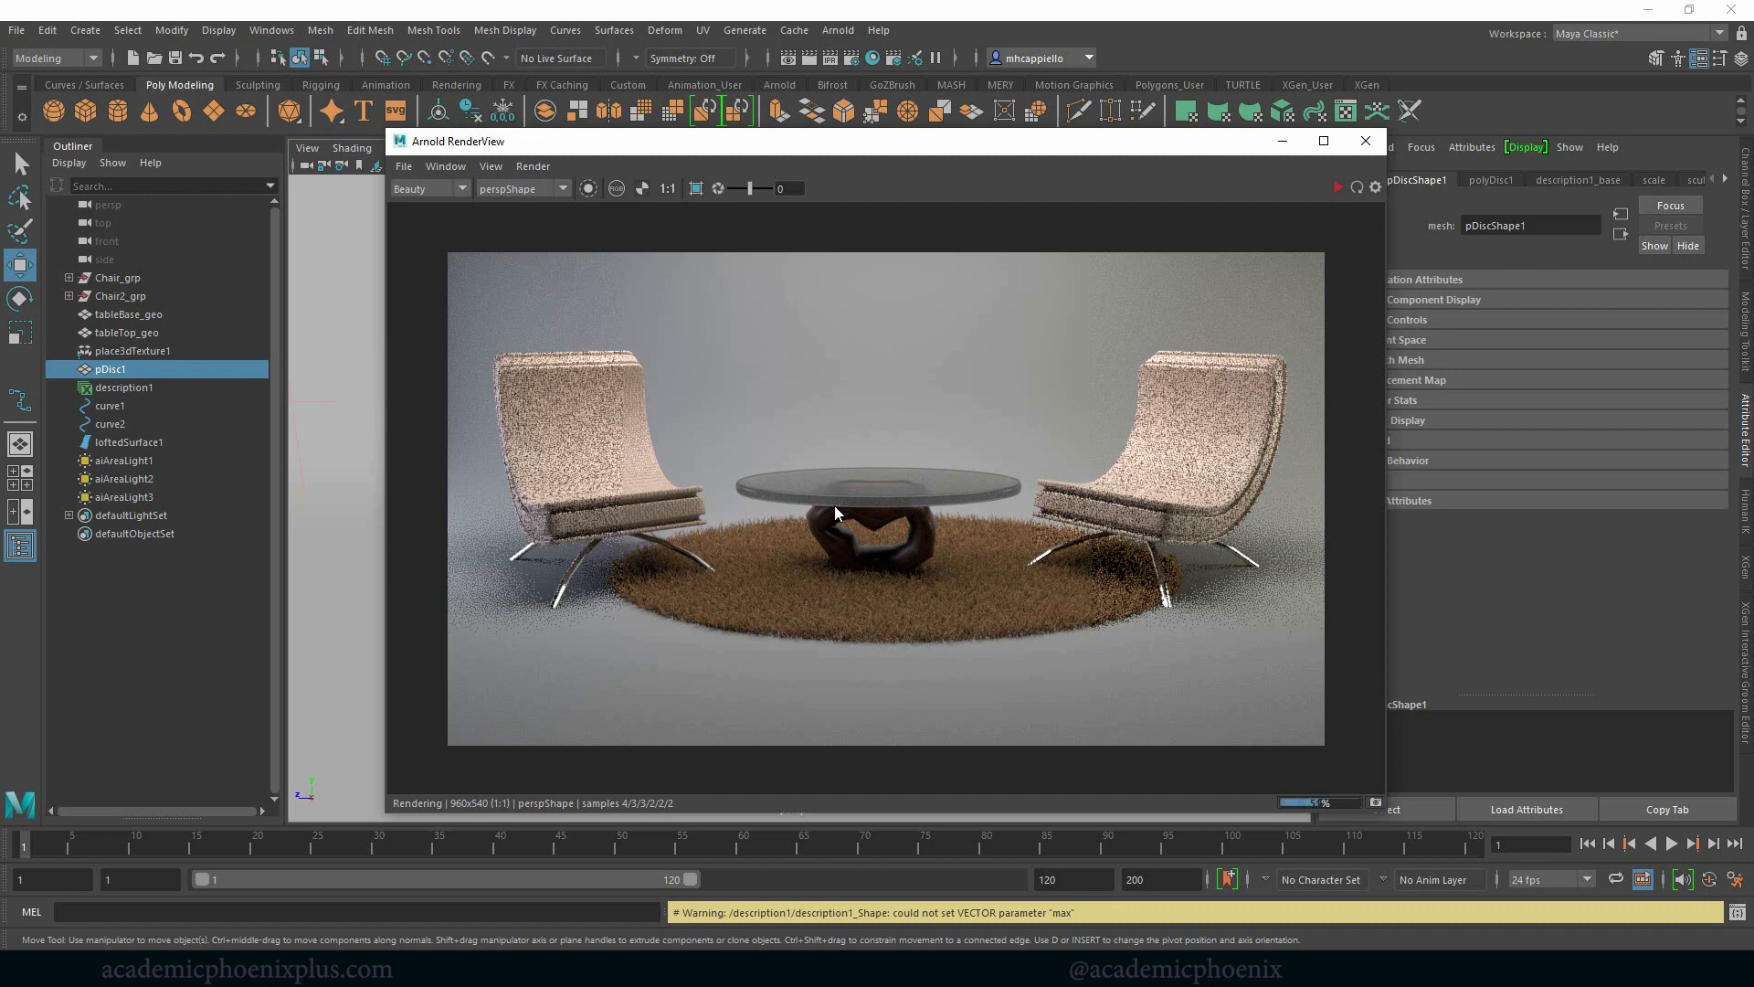
pyautogui.scroll(3, 850, 515)
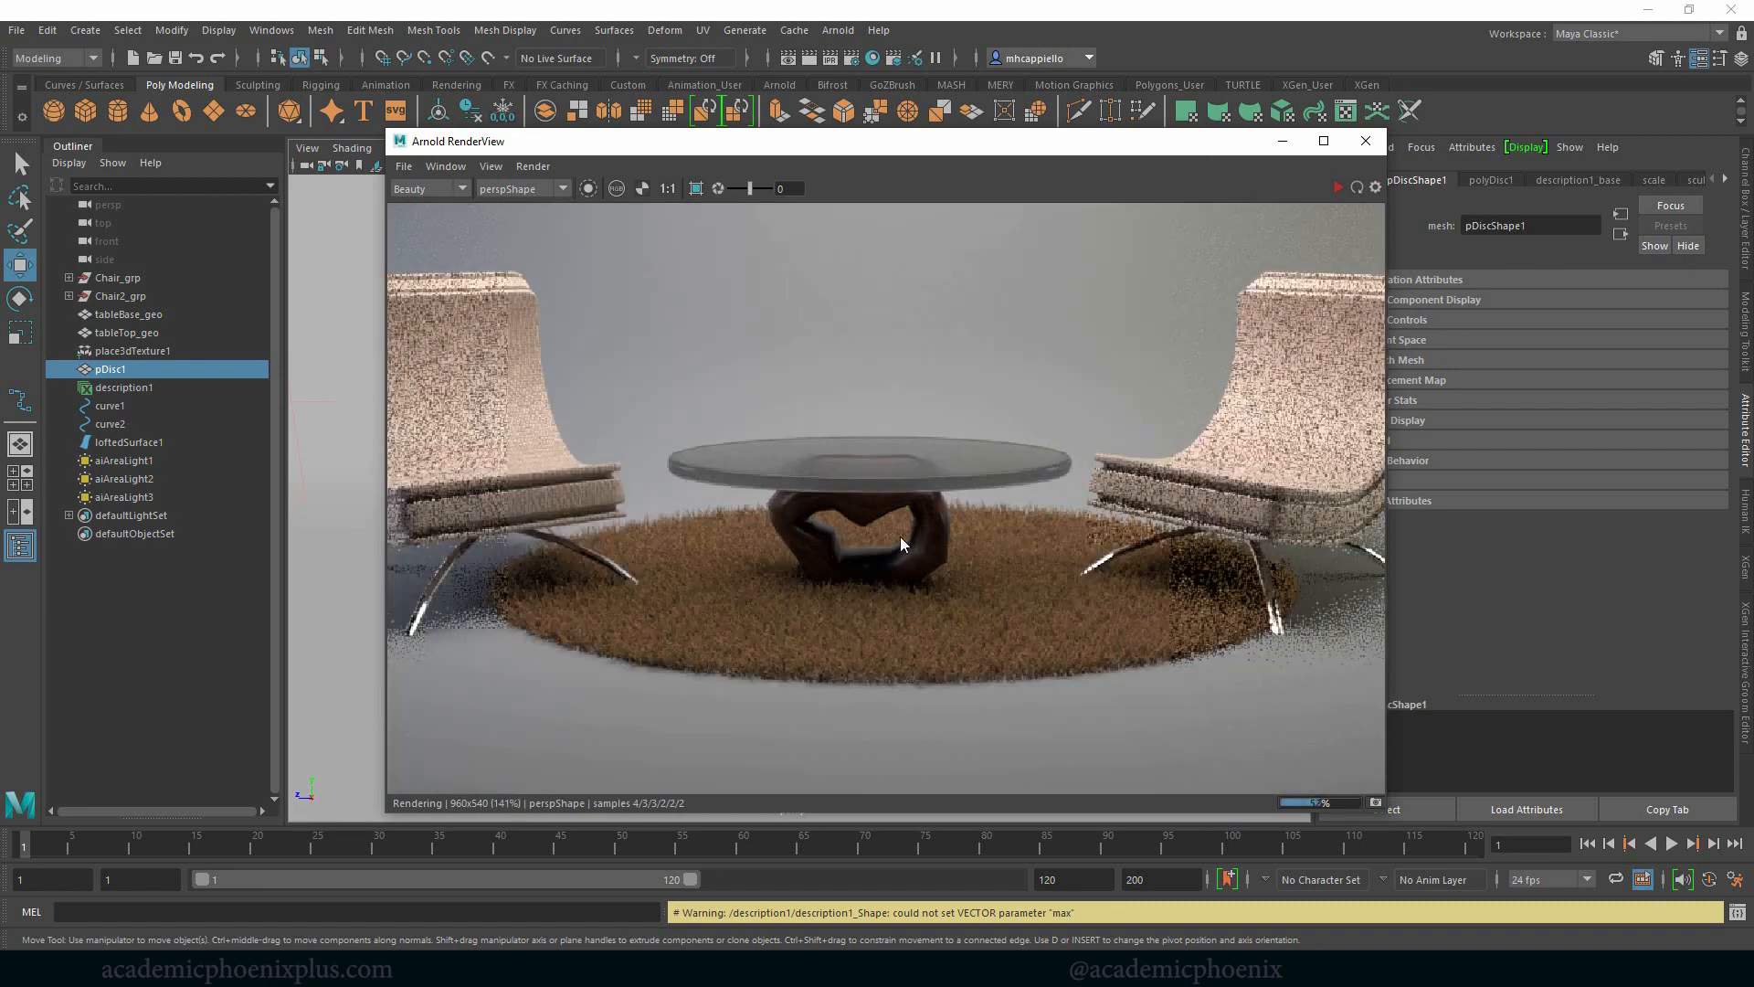
pyautogui.scroll(3, 884, 501)
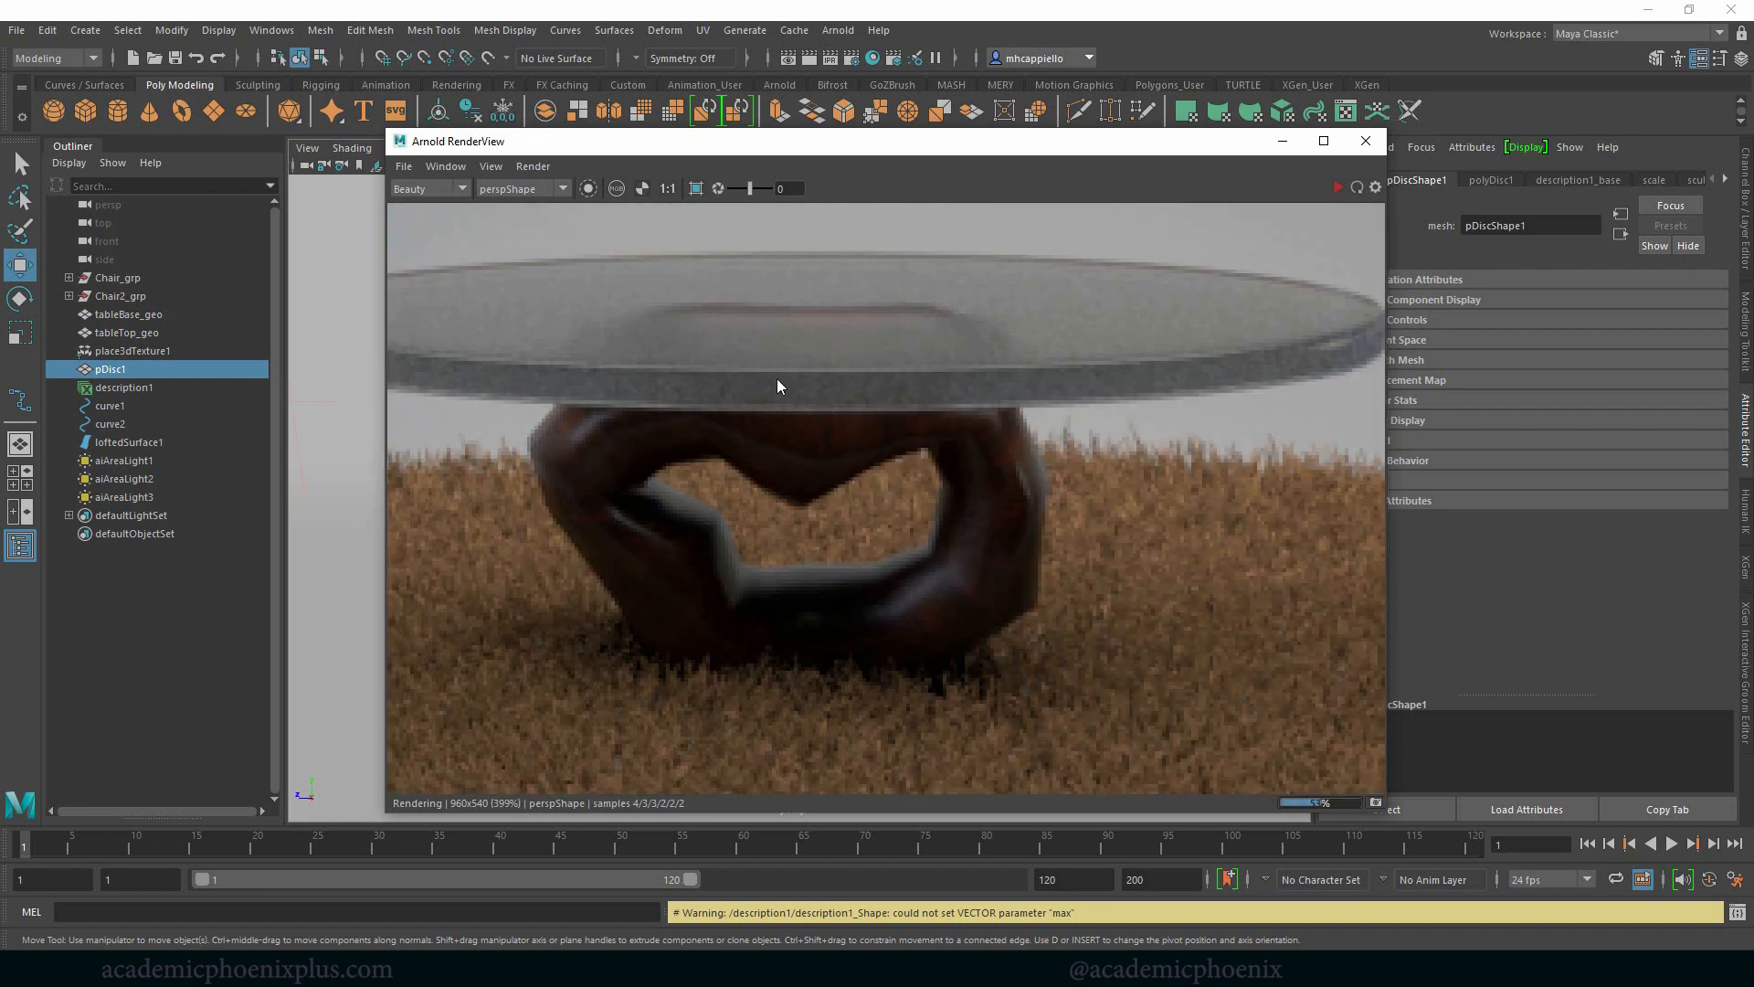
pyautogui.scroll(-4, 878, 554)
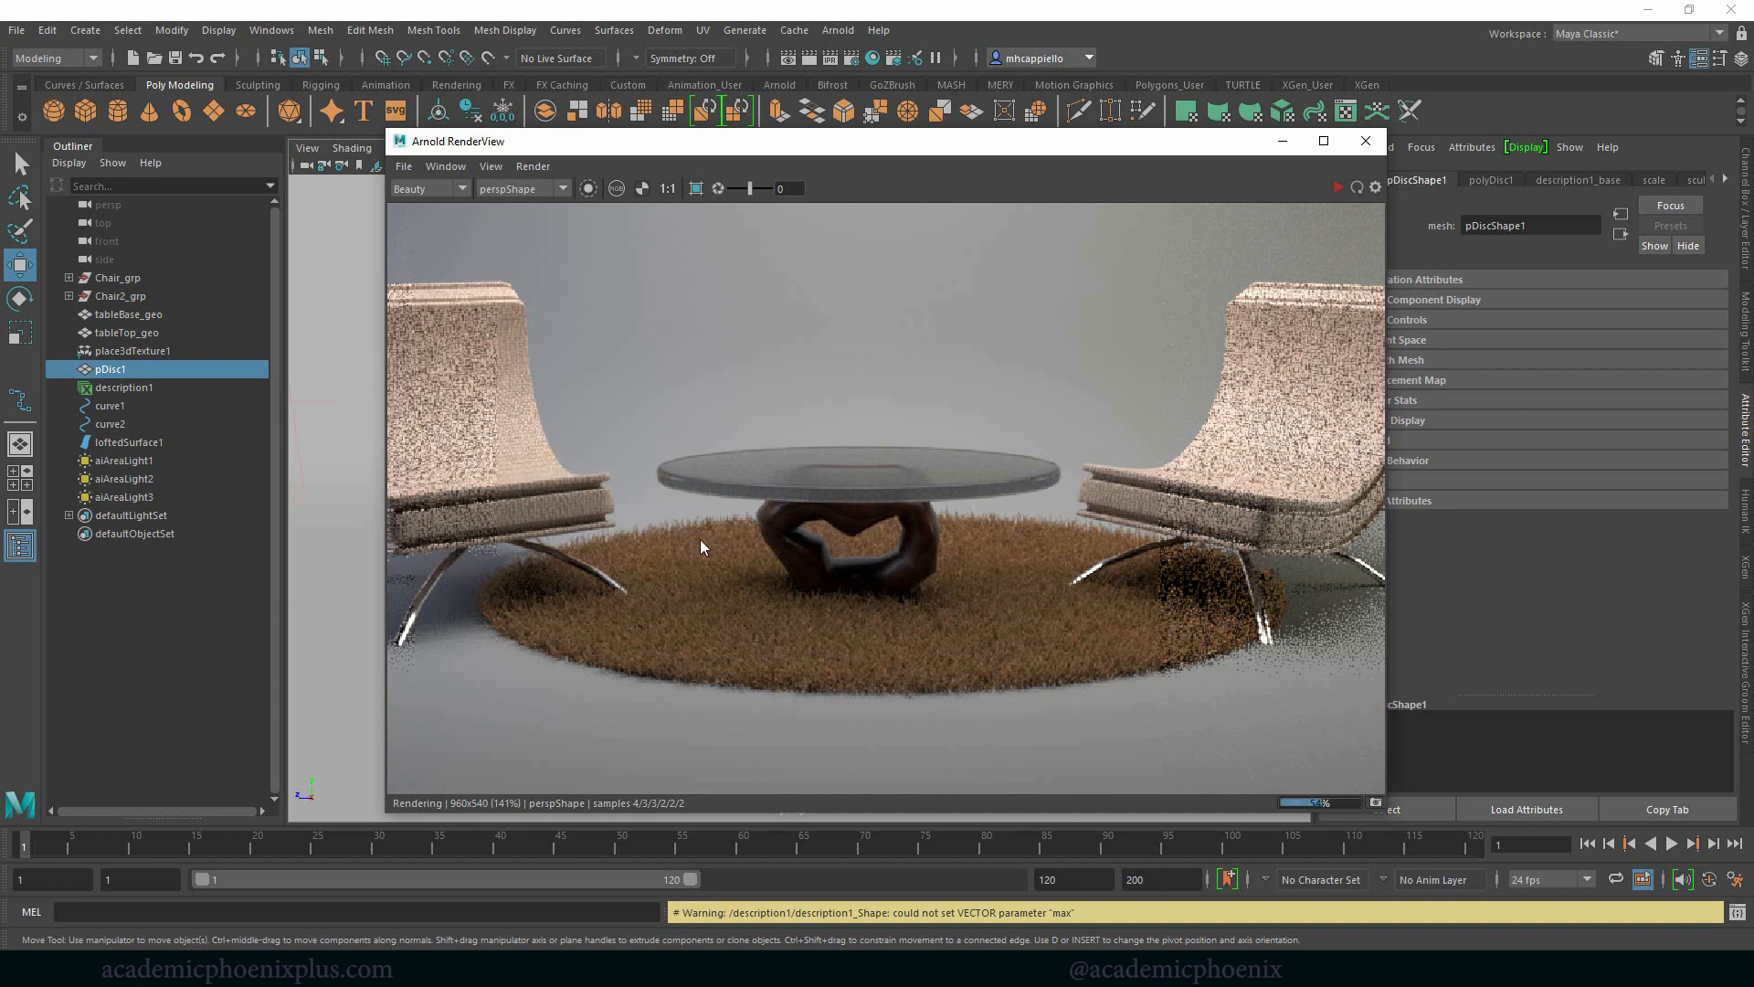
pyautogui.moveTo(764, 565)
pyautogui.mouseDown(button='middle')
pyautogui.moveTo(724, 613)
pyautogui.moveTo(845, 648)
pyautogui.mouseUp(button='middle')
pyautogui.scroll(4, 845, 640)
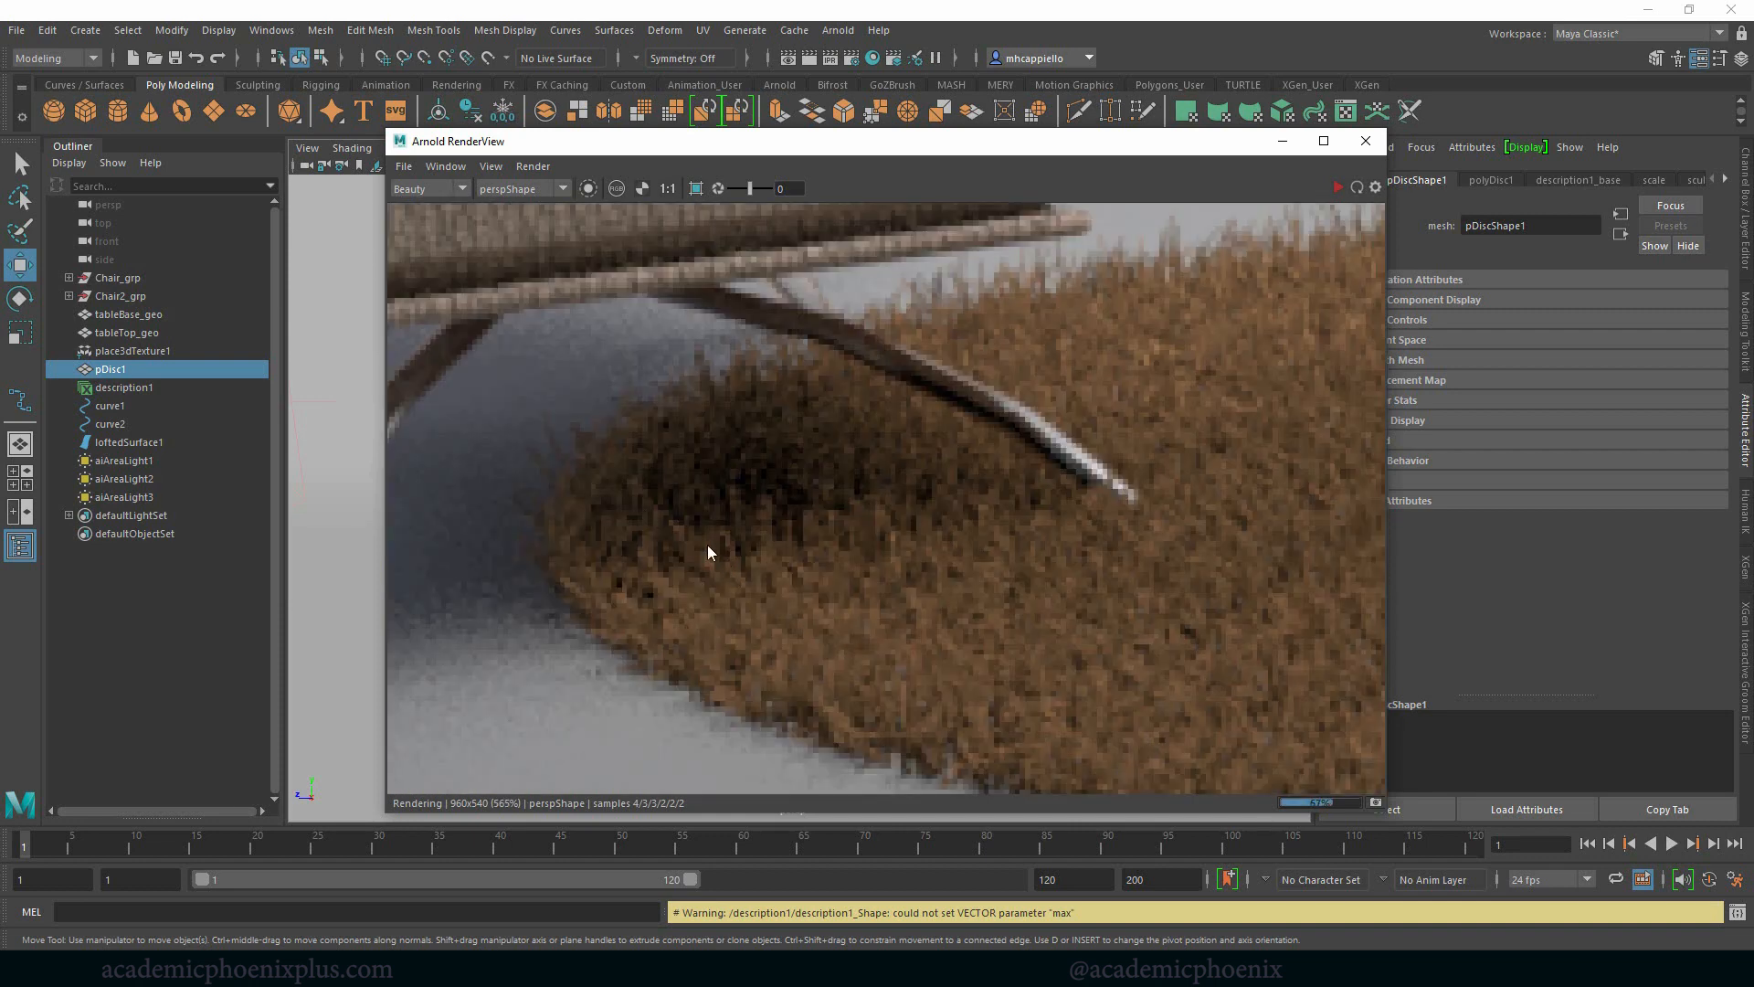
pyautogui.moveTo(839, 619); pyautogui.dragTo(1139, 714, button='middle')
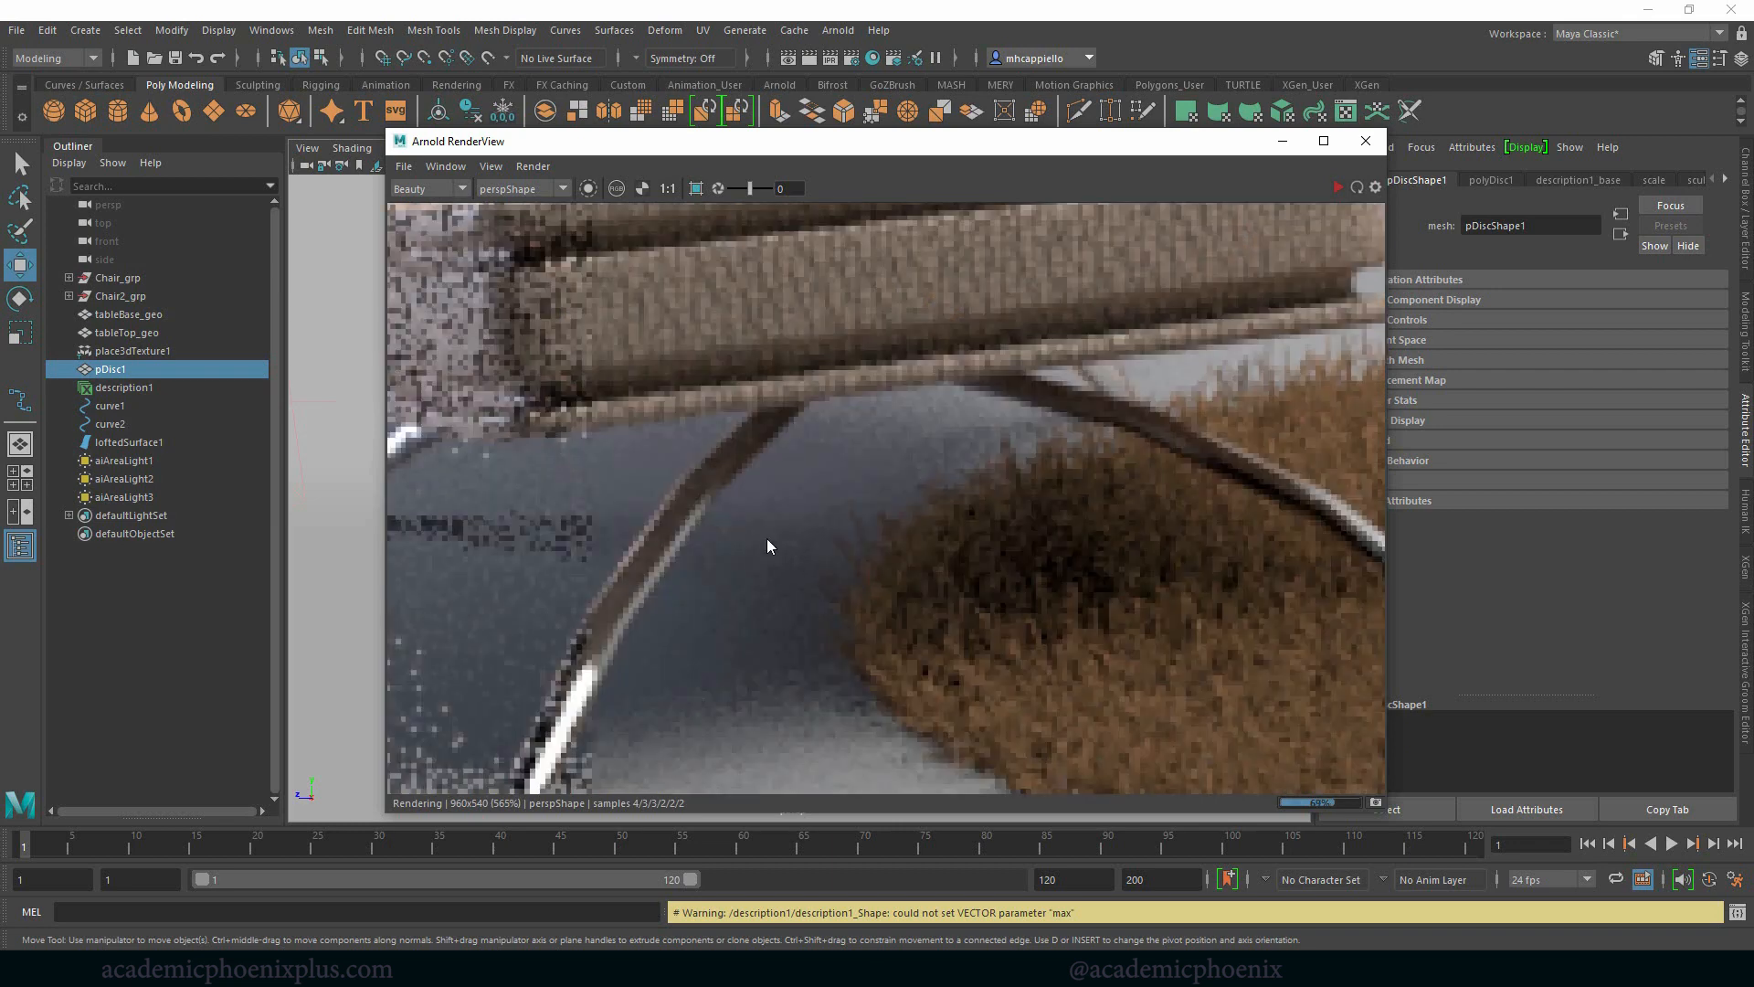
pyautogui.scroll(-2, 1083, 560)
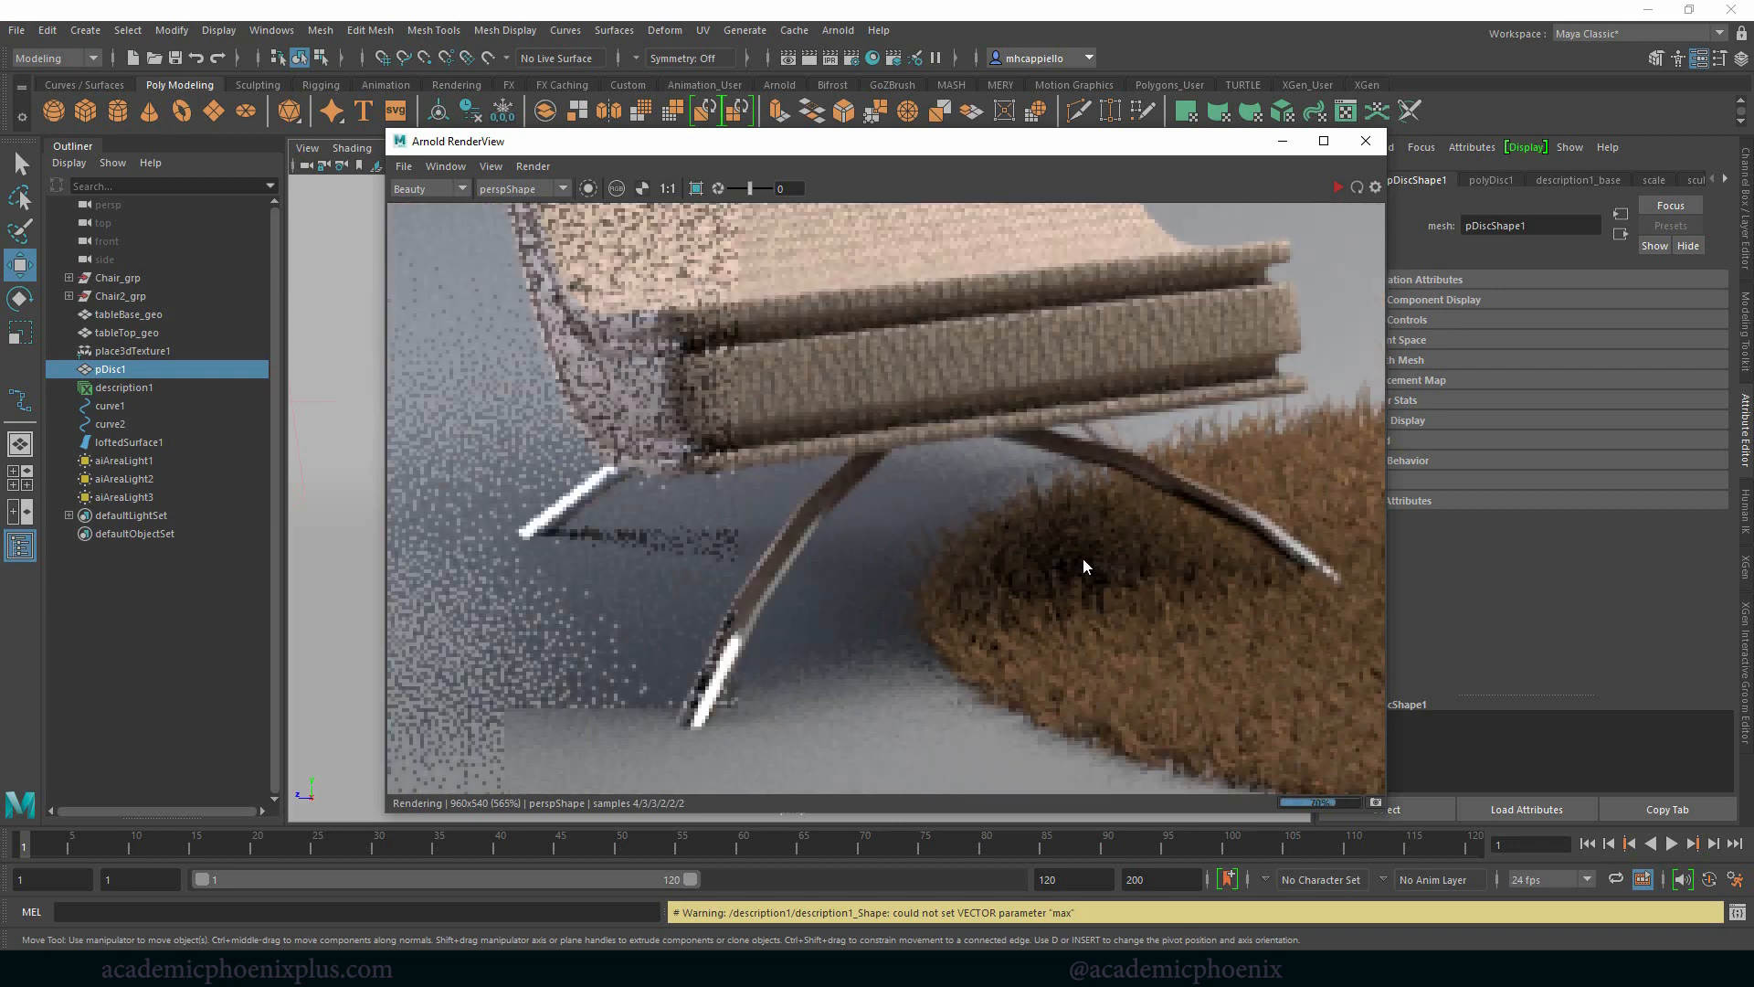
pyautogui.scroll(-1, 1135, 605)
pyautogui.scroll(-2, 1176, 624)
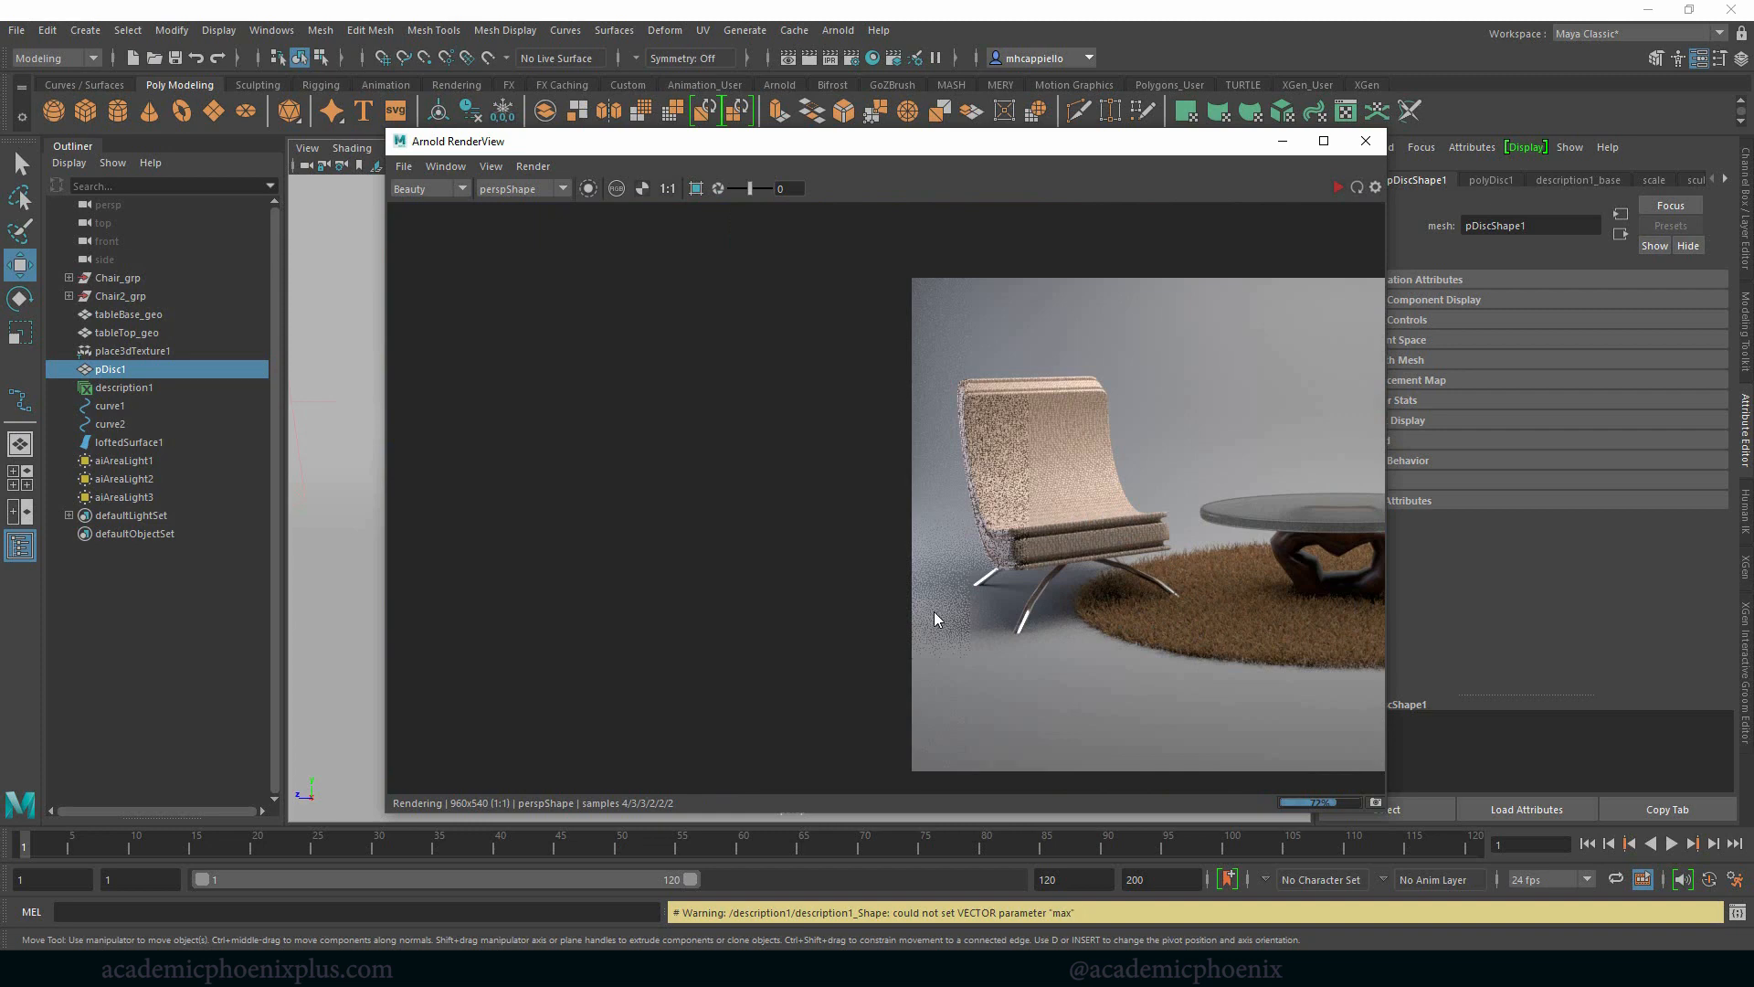
pyautogui.moveTo(934, 619); pyautogui.dragTo(863, 585, button='middle')
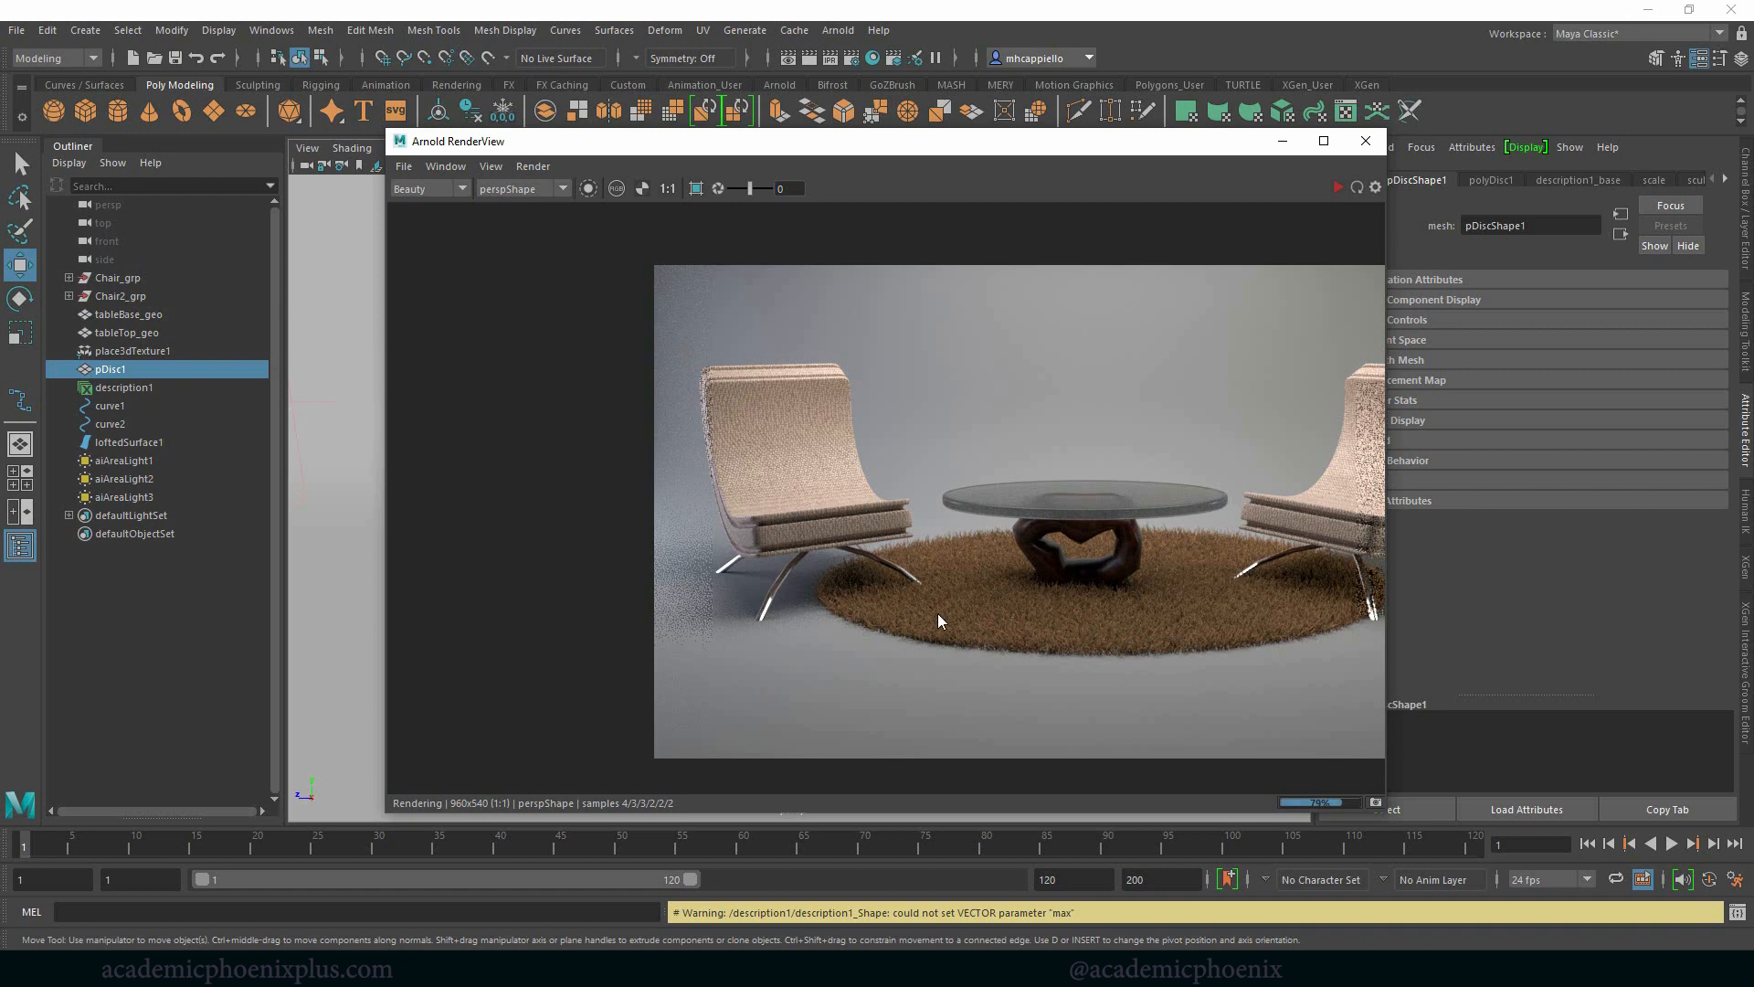
pyautogui.press('f')
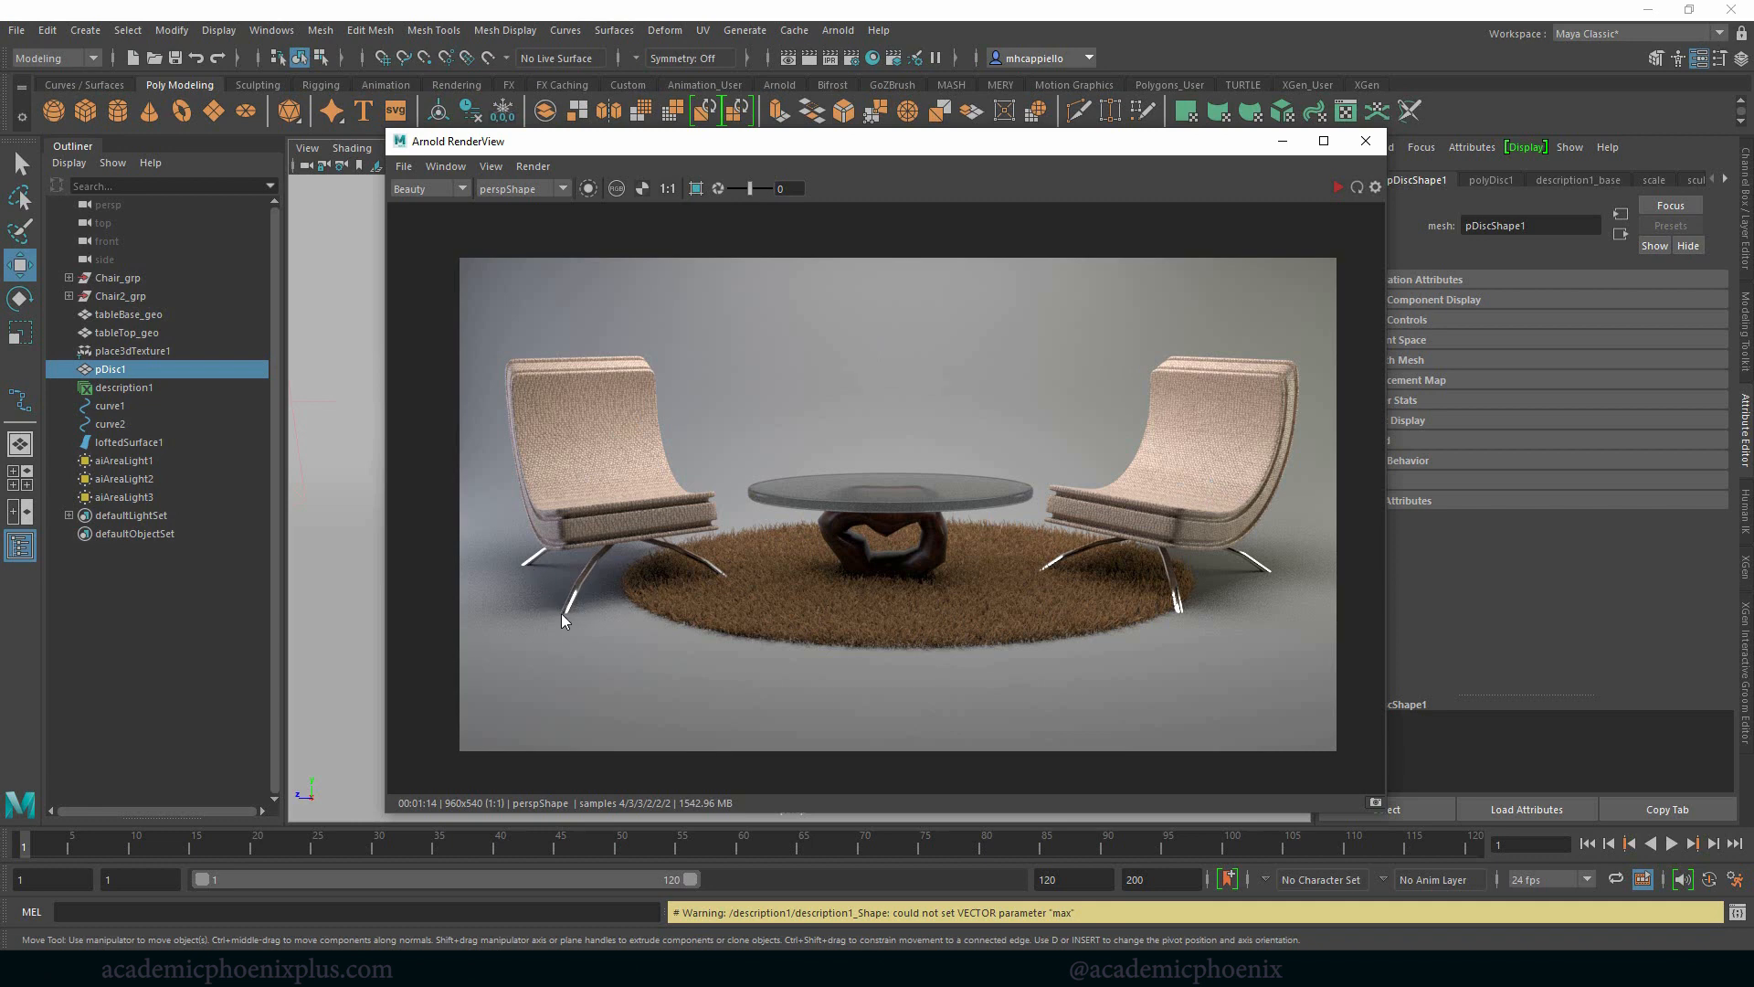
pyautogui.scroll(3, 561, 613)
pyautogui.scroll(3, 550, 610)
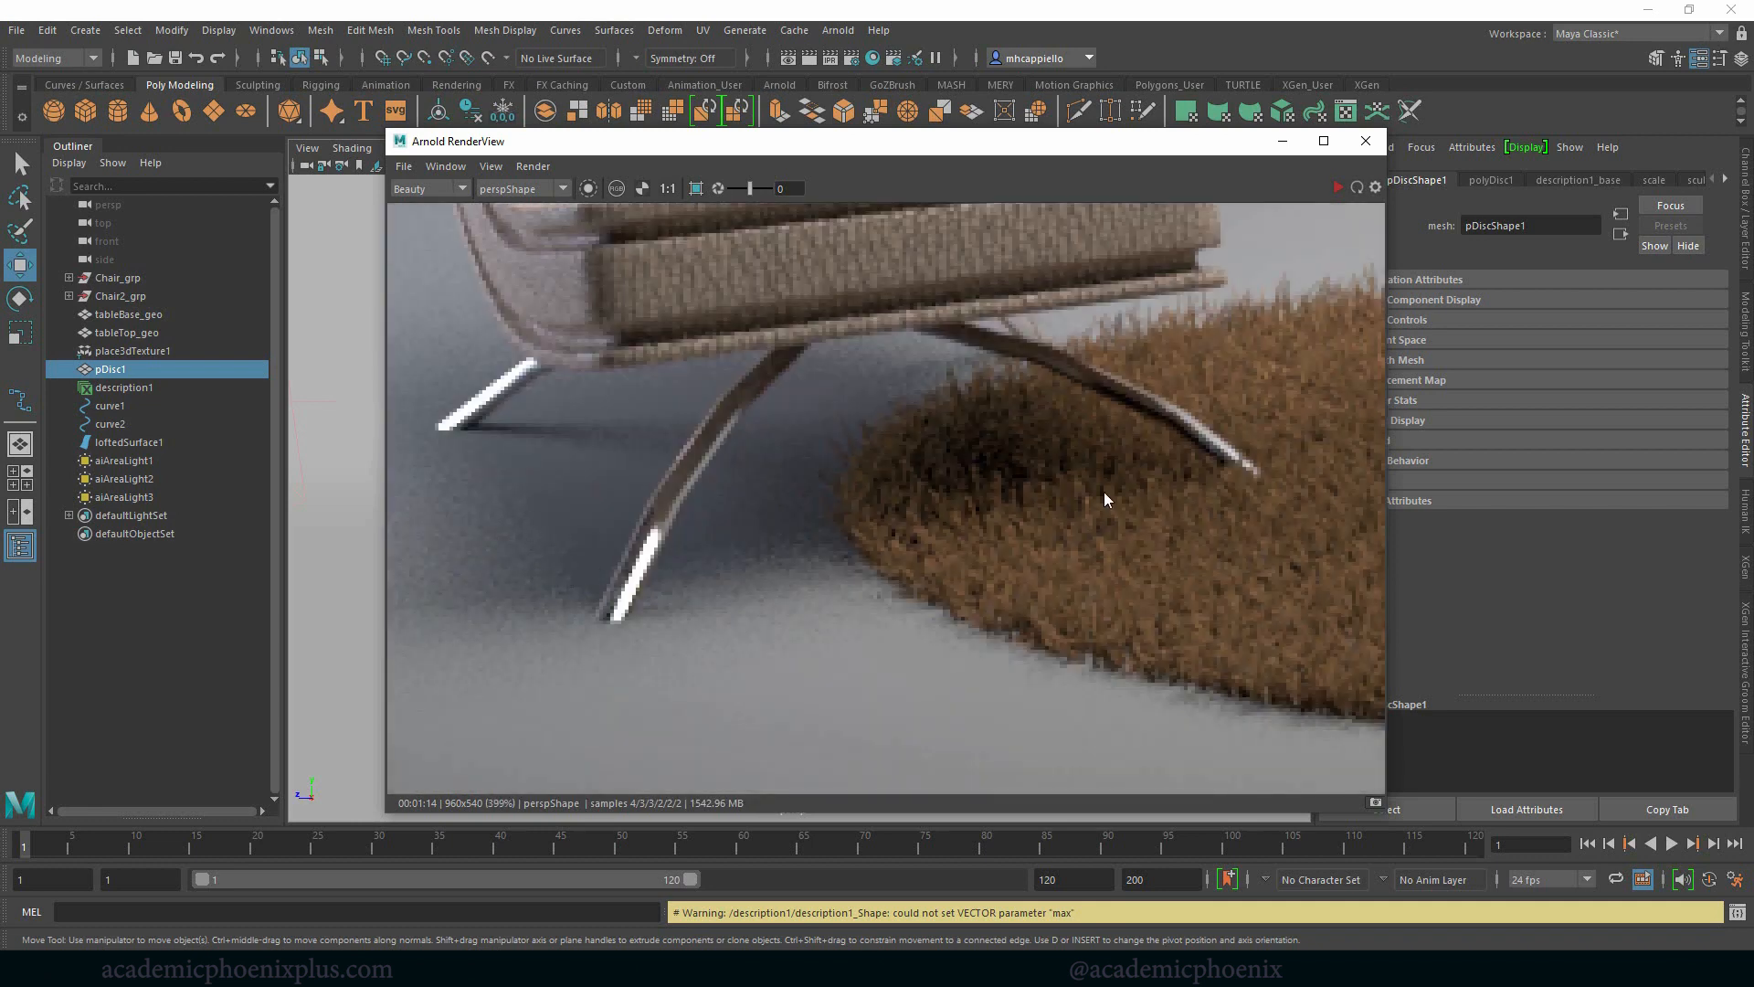
pyautogui.scroll(-6, 1105, 493)
pyautogui.moveTo(1105, 492)
pyautogui.mouseDown(button='middle')
pyautogui.moveTo(993, 462)
pyautogui.moveTo(975, 483)
pyautogui.mouseUp(button='middle')
# Close RenderView and set Samples to 3 on aiAreaLight1, aiAreaLight2 and aiAreaLight3.
pyautogui.click(1367, 140)
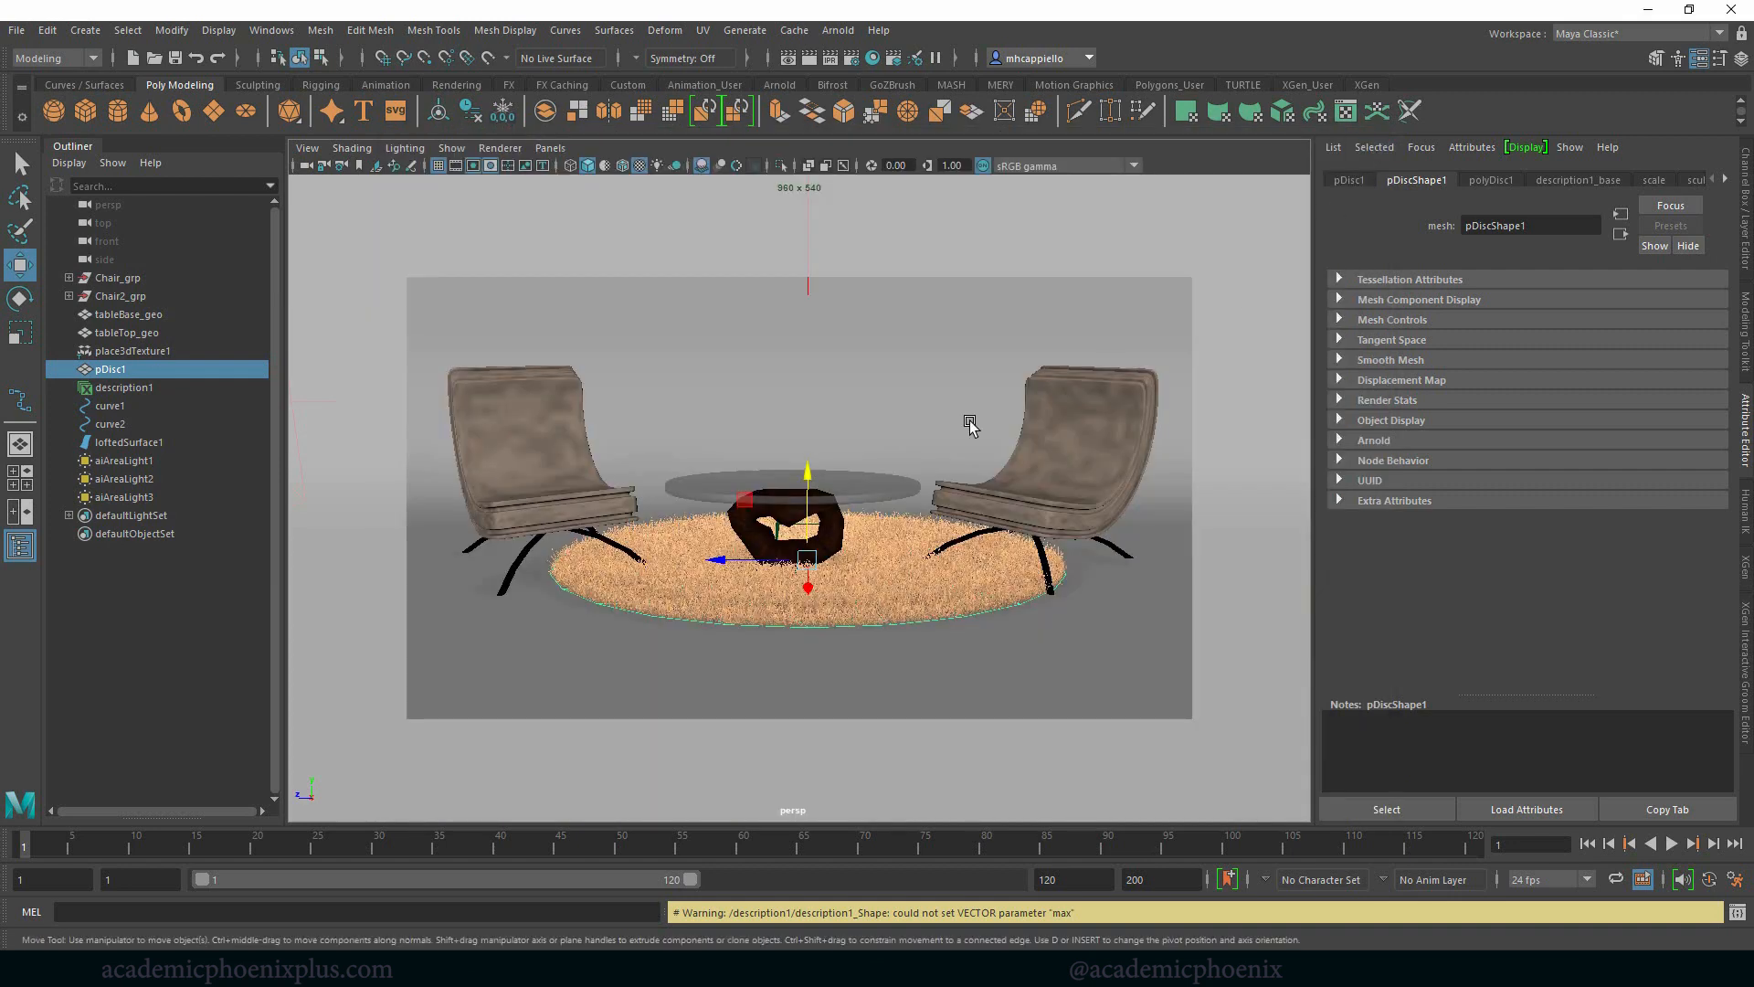
pyautogui.click(138, 461)
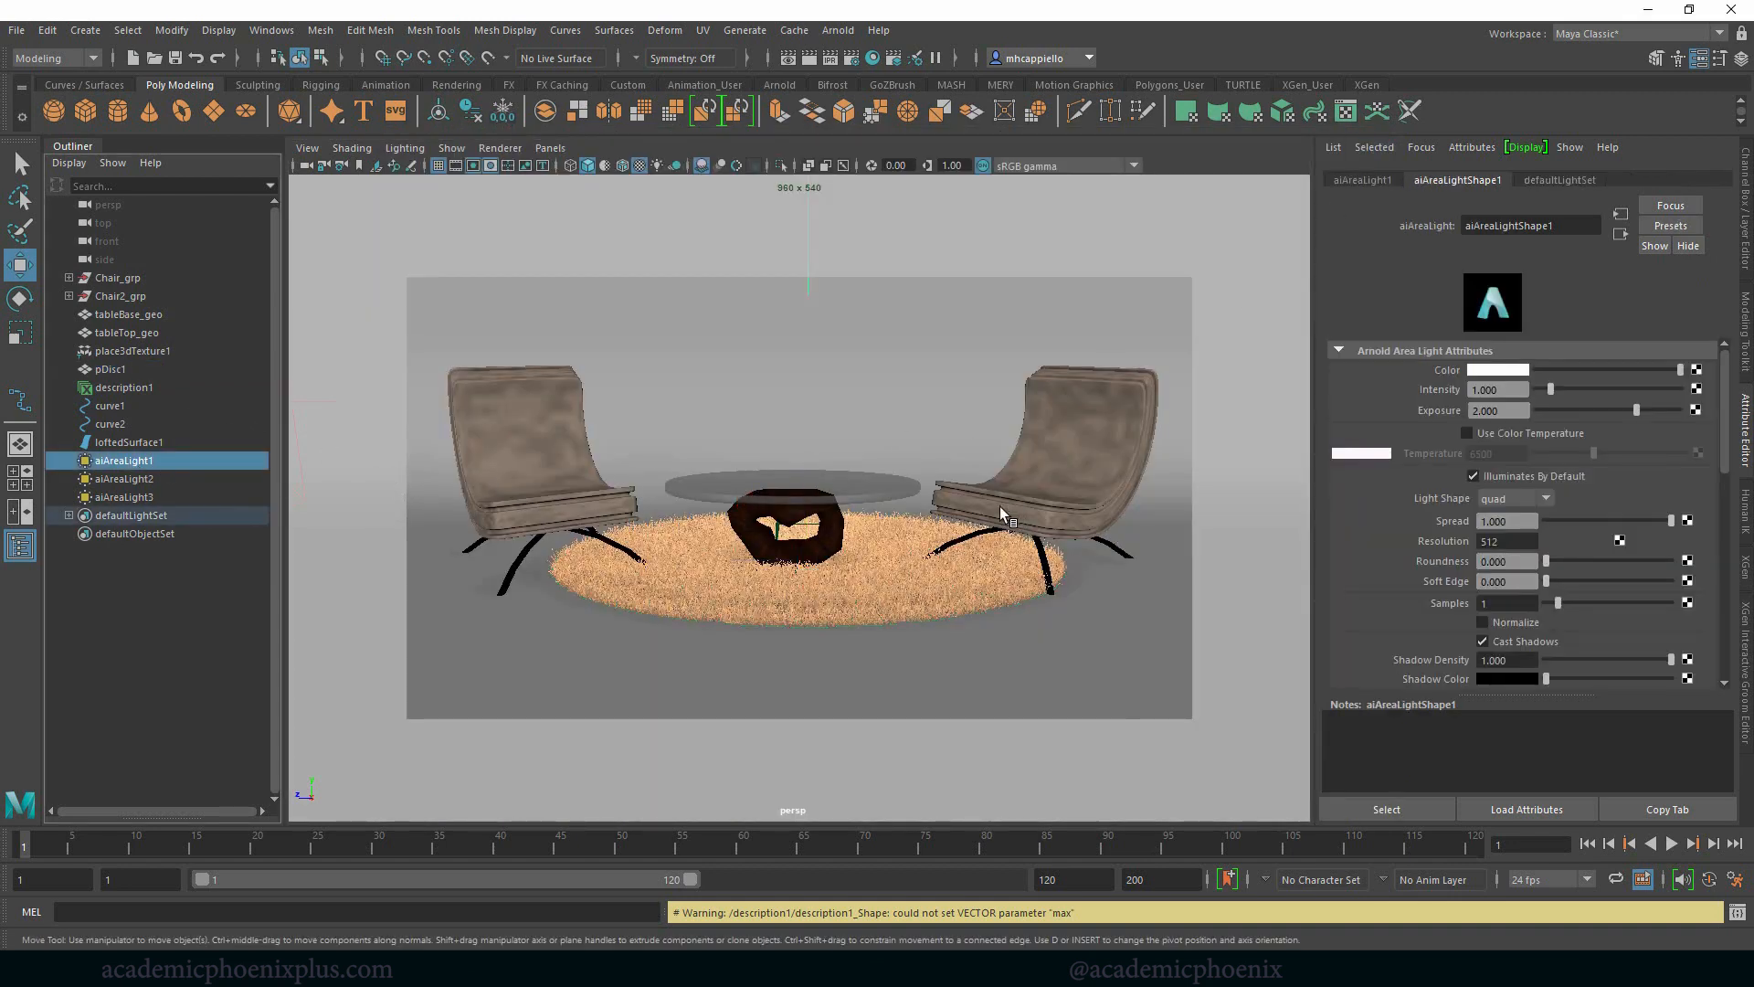
pyautogui.doubleClick(1504, 605)
pyautogui.click(158, 481)
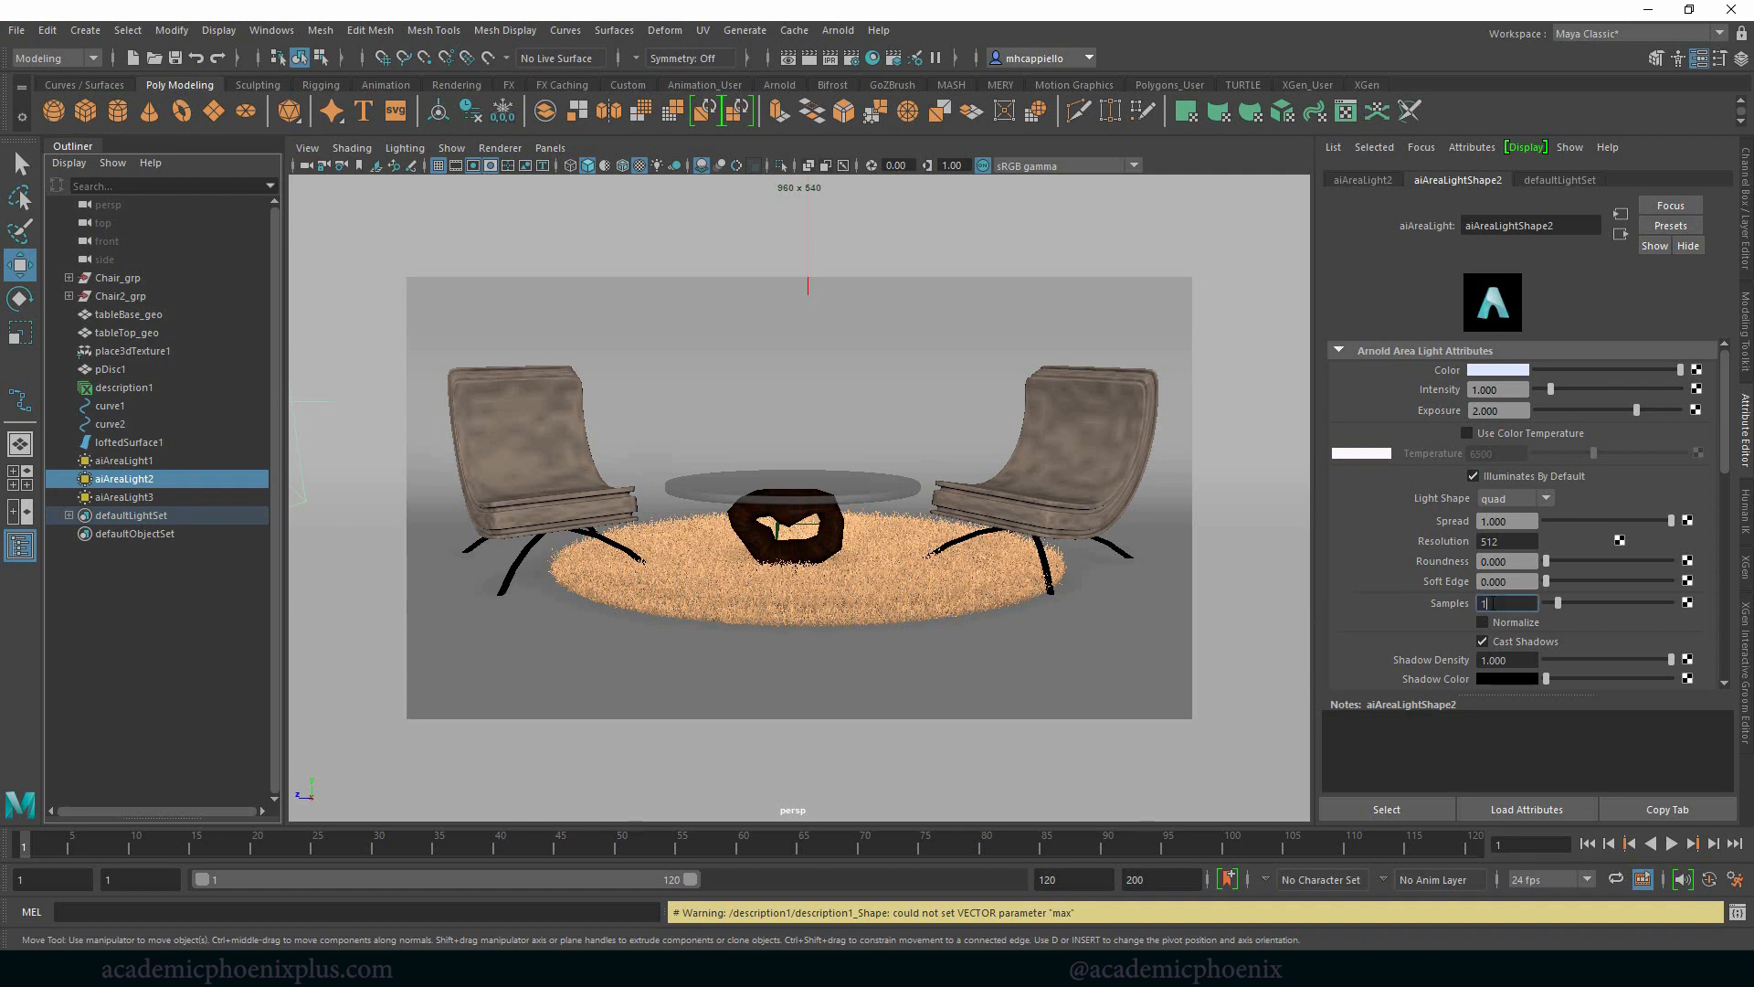
pyautogui.write('3')
pyautogui.click(138, 496)
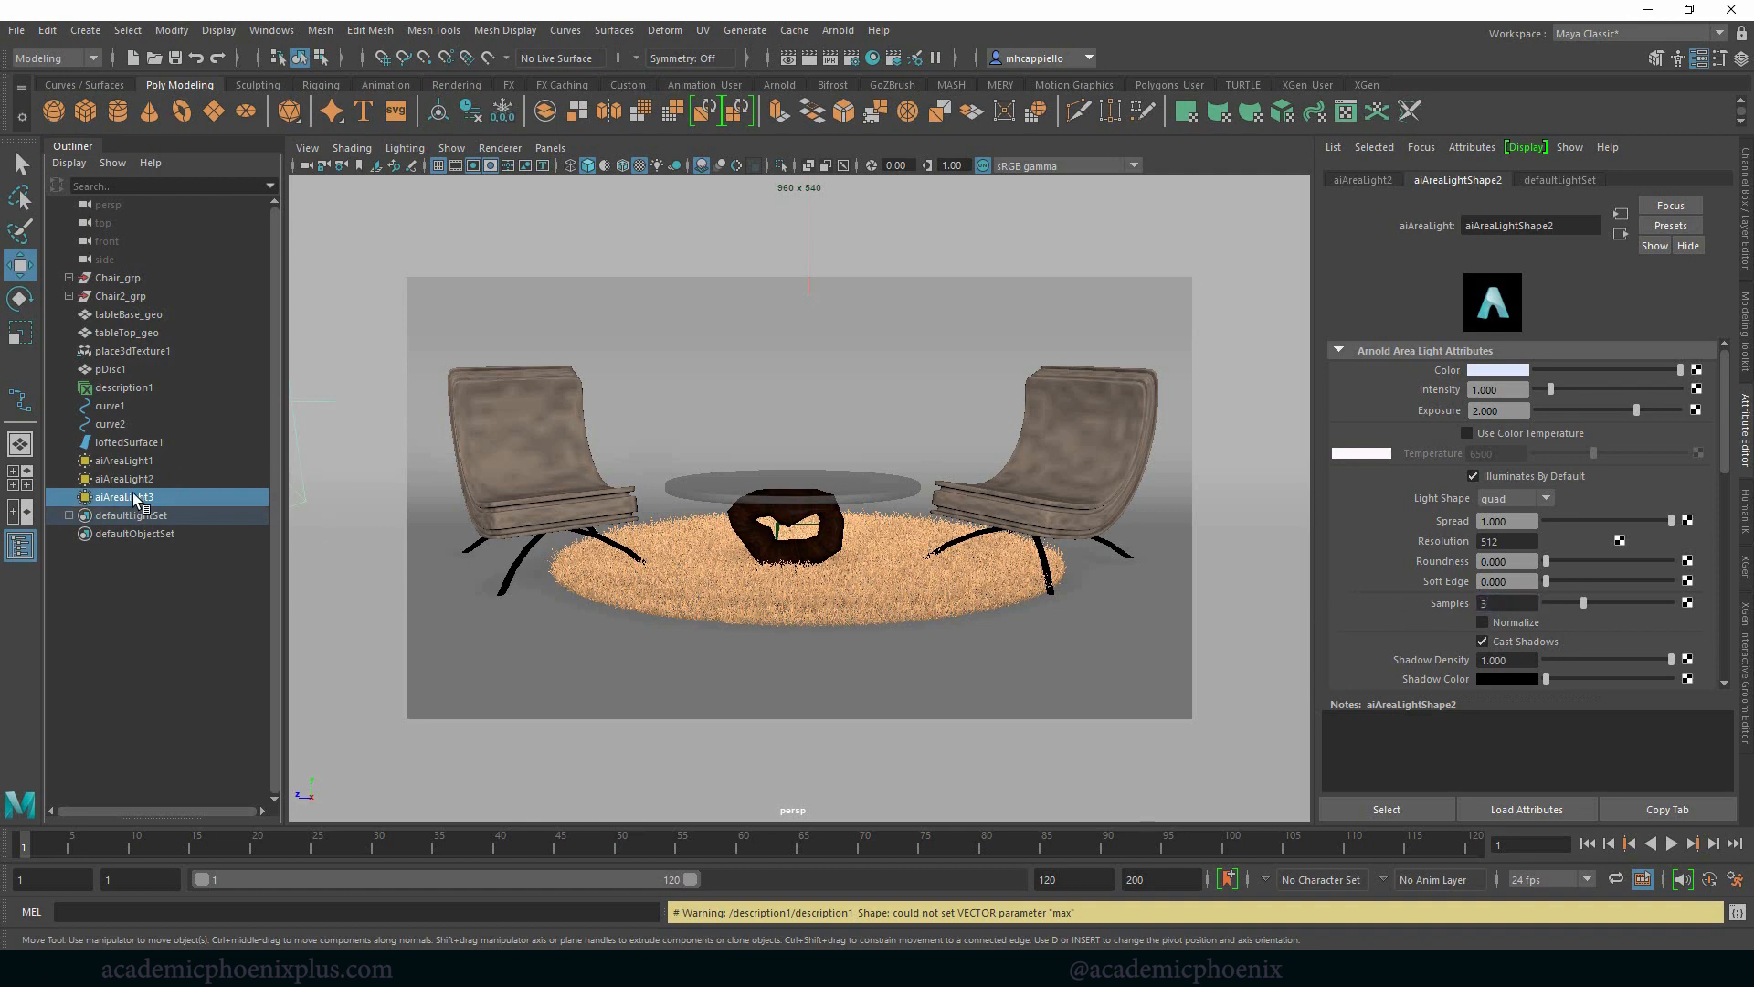
pyautogui.write('1')
pyautogui.click(1505, 604)
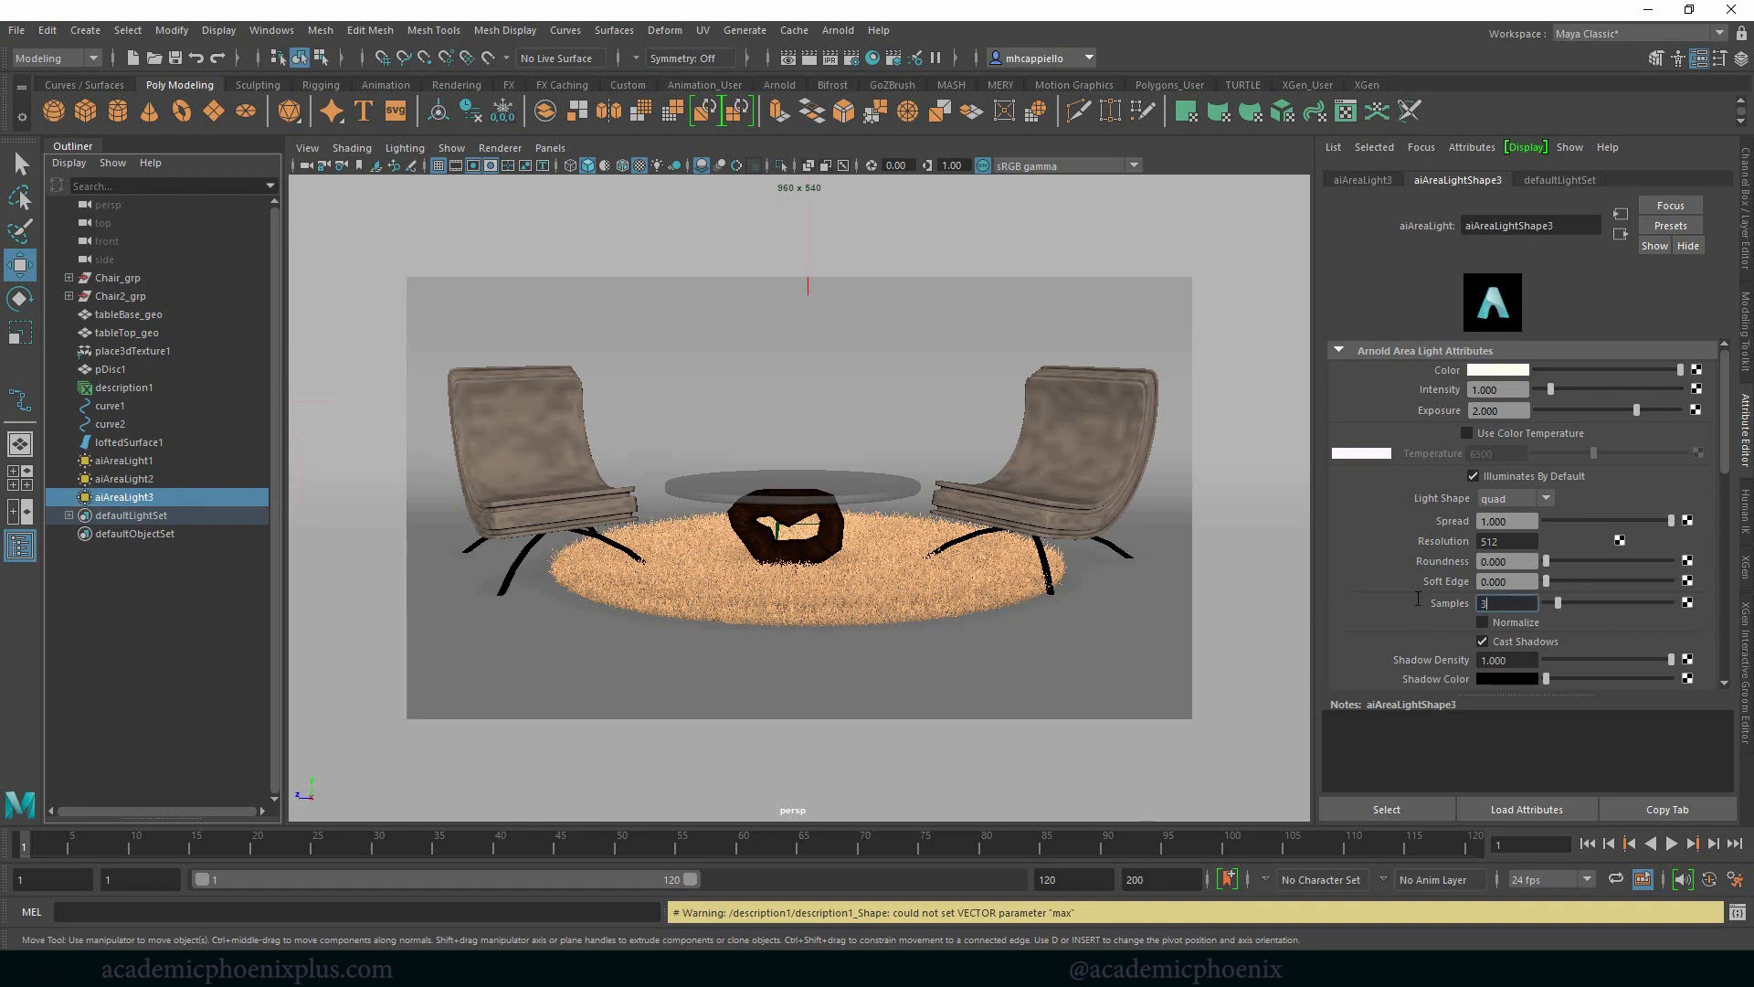
pyautogui.write('3')
pyautogui.press('Return')
# In Arnold Sampling set Camera (AA) 6, Diffuse, Specular, Transmission 4, SSS and Volume Indirect 1.
pyautogui.click(854, 59)
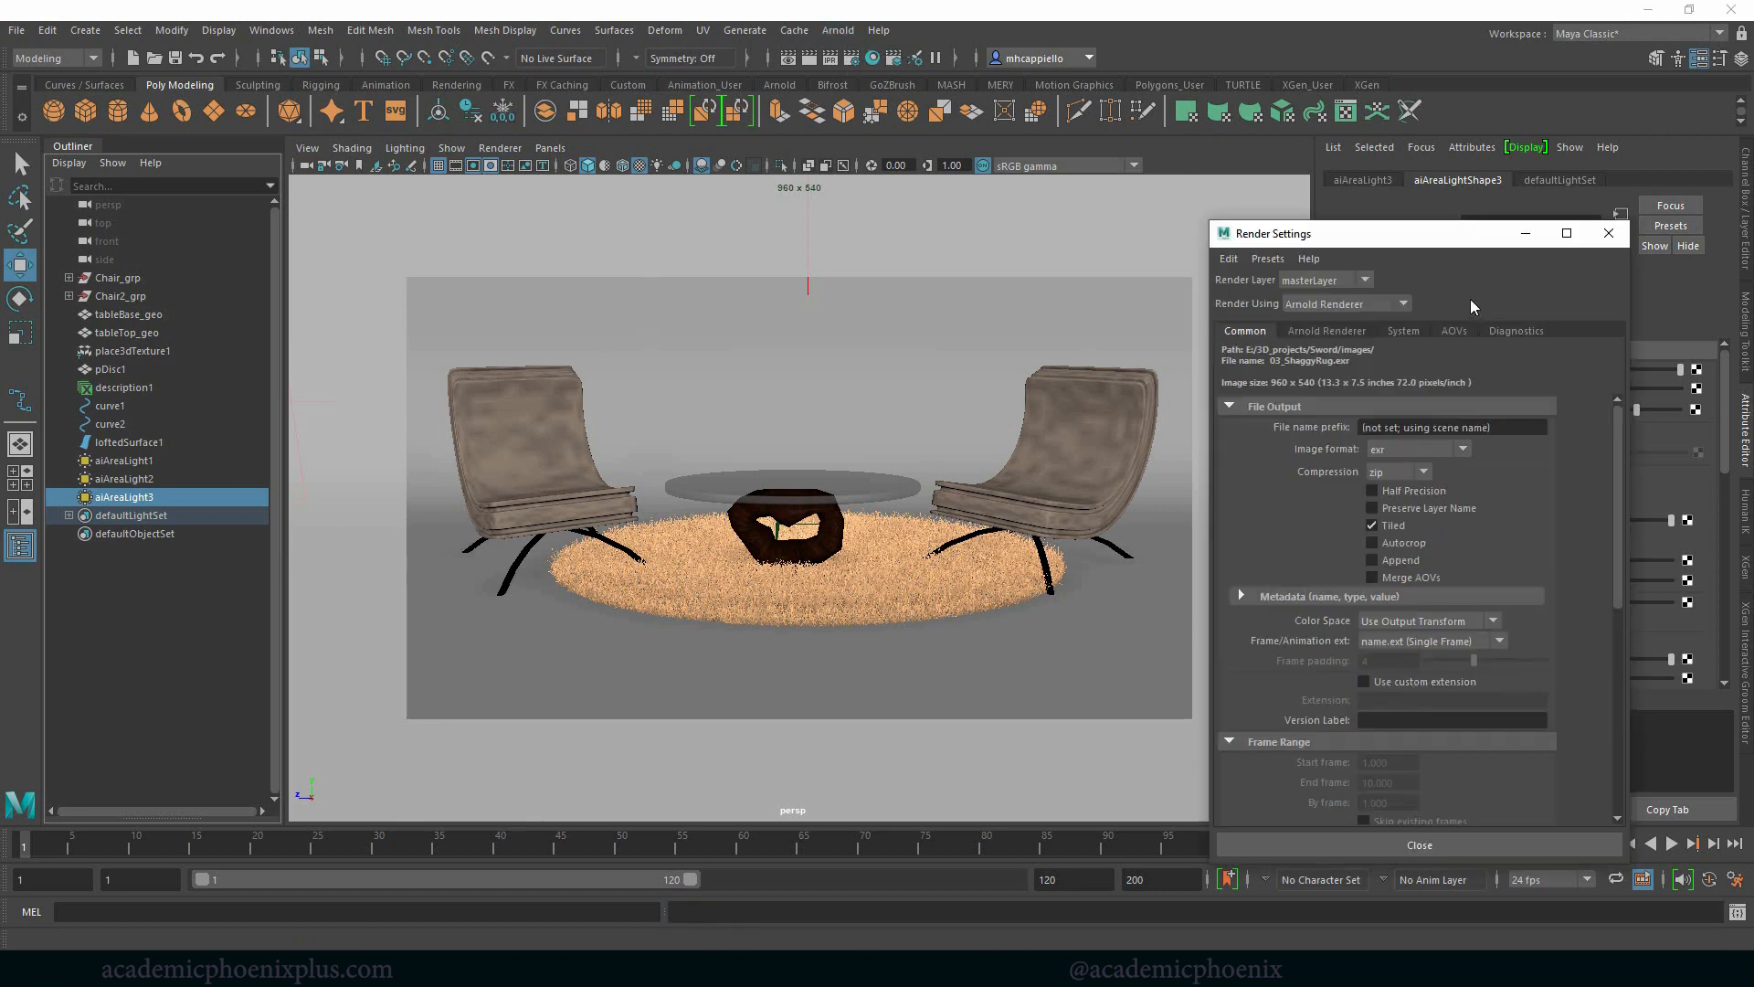
pyautogui.click(1353, 332)
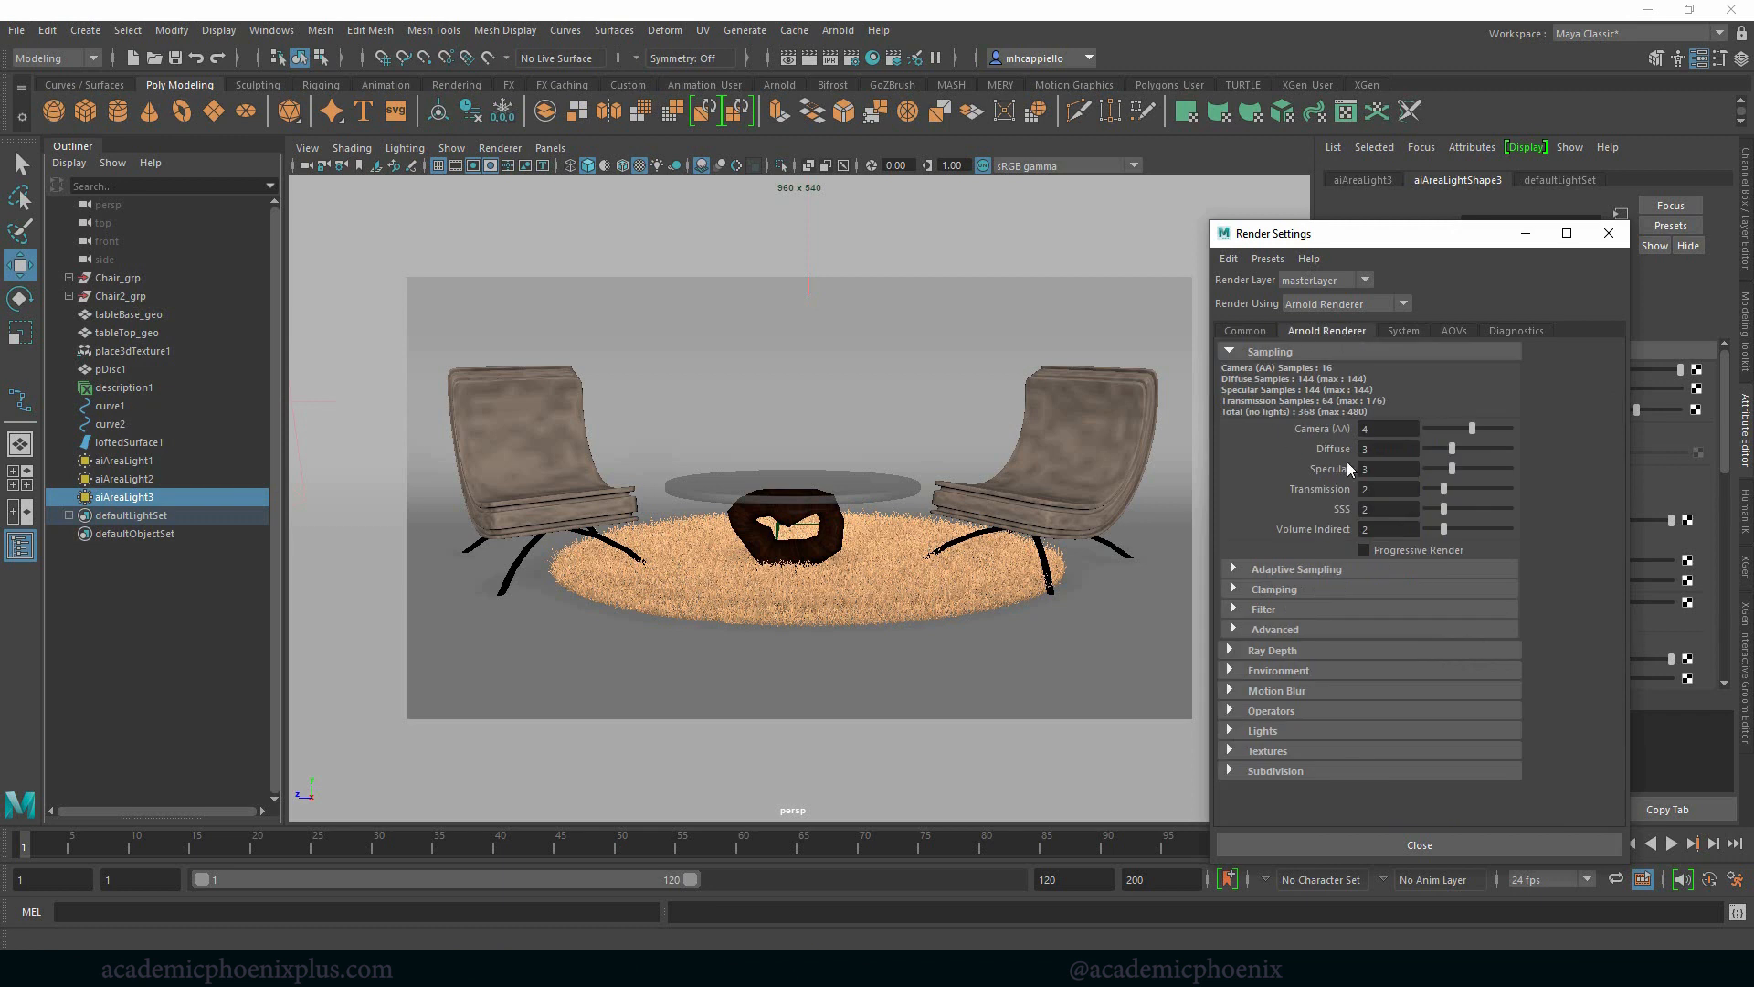
pyautogui.doubleClick(1388, 429)
pyautogui.write('5')
pyautogui.doubleClick(1397, 449)
pyautogui.doubleClick(1388, 429)
pyautogui.write('6')
pyautogui.press('Tab')
pyautogui.press('Tab')
pyautogui.write('4')
pyautogui.press('Tab')
pyautogui.write('4')
pyautogui.press('Tab')
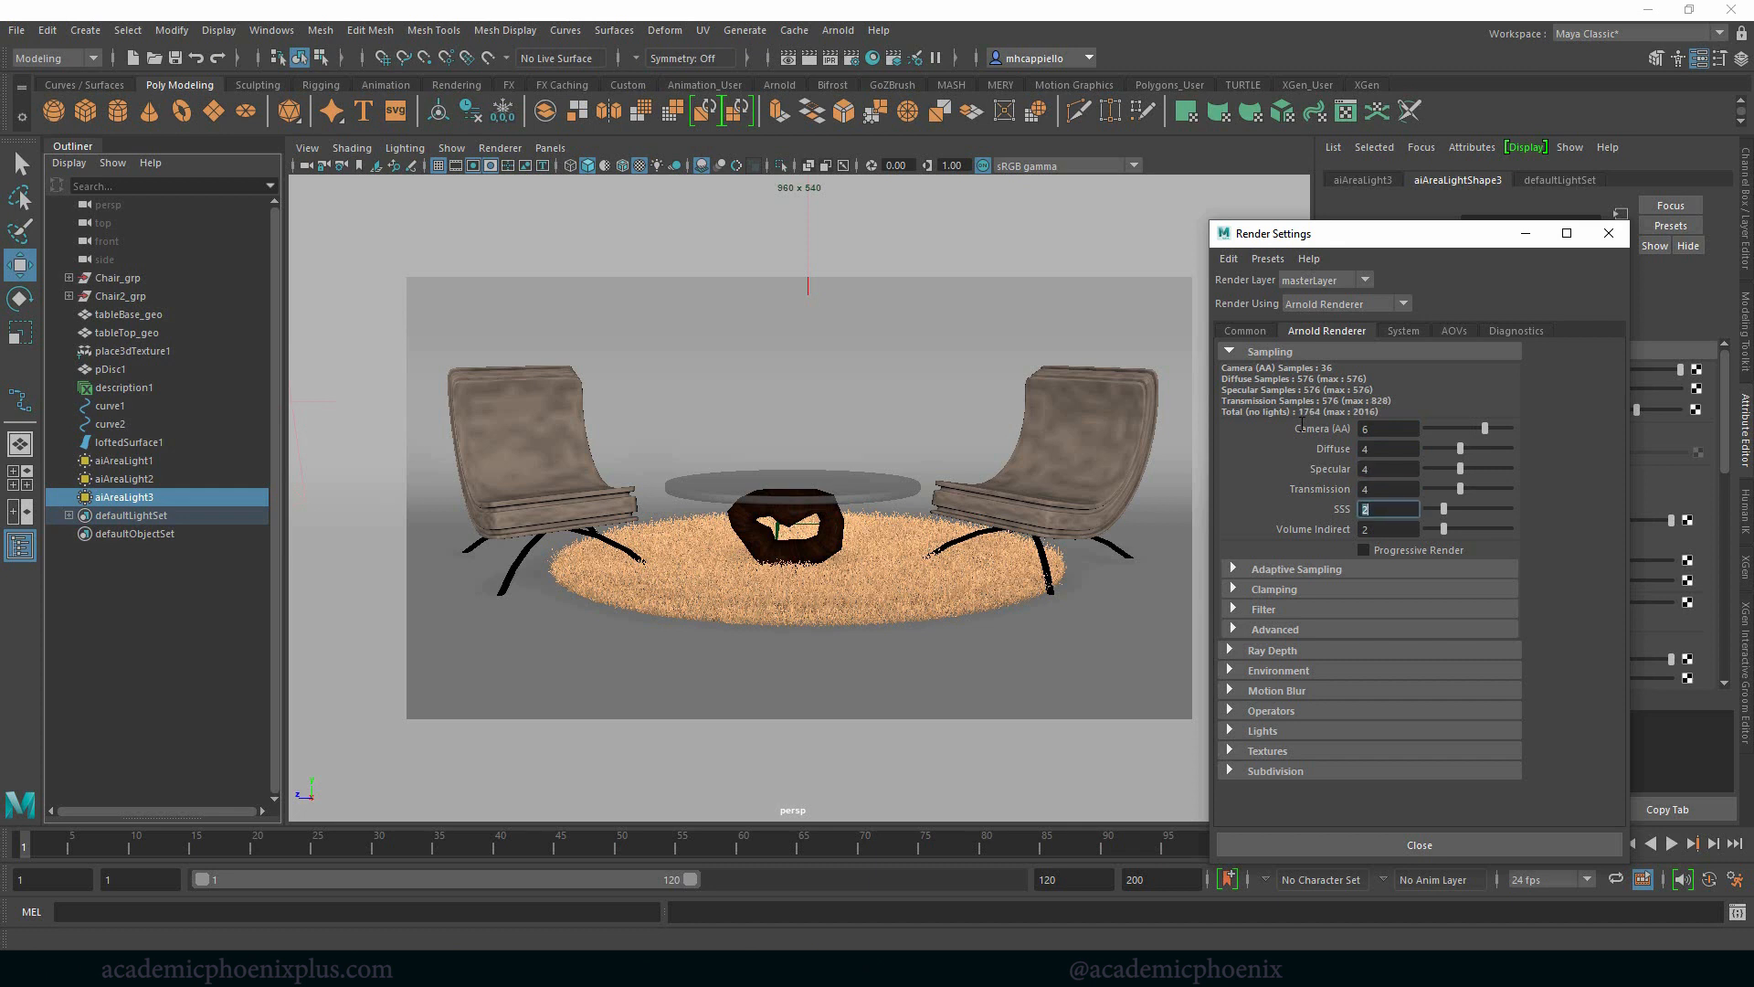
pyautogui.press('Tab')
pyautogui.write('1')
pyautogui.press('Return')
# Enable Adaptive Sampling with Max Camera (AA) 7.
pyautogui.click(1298, 571)
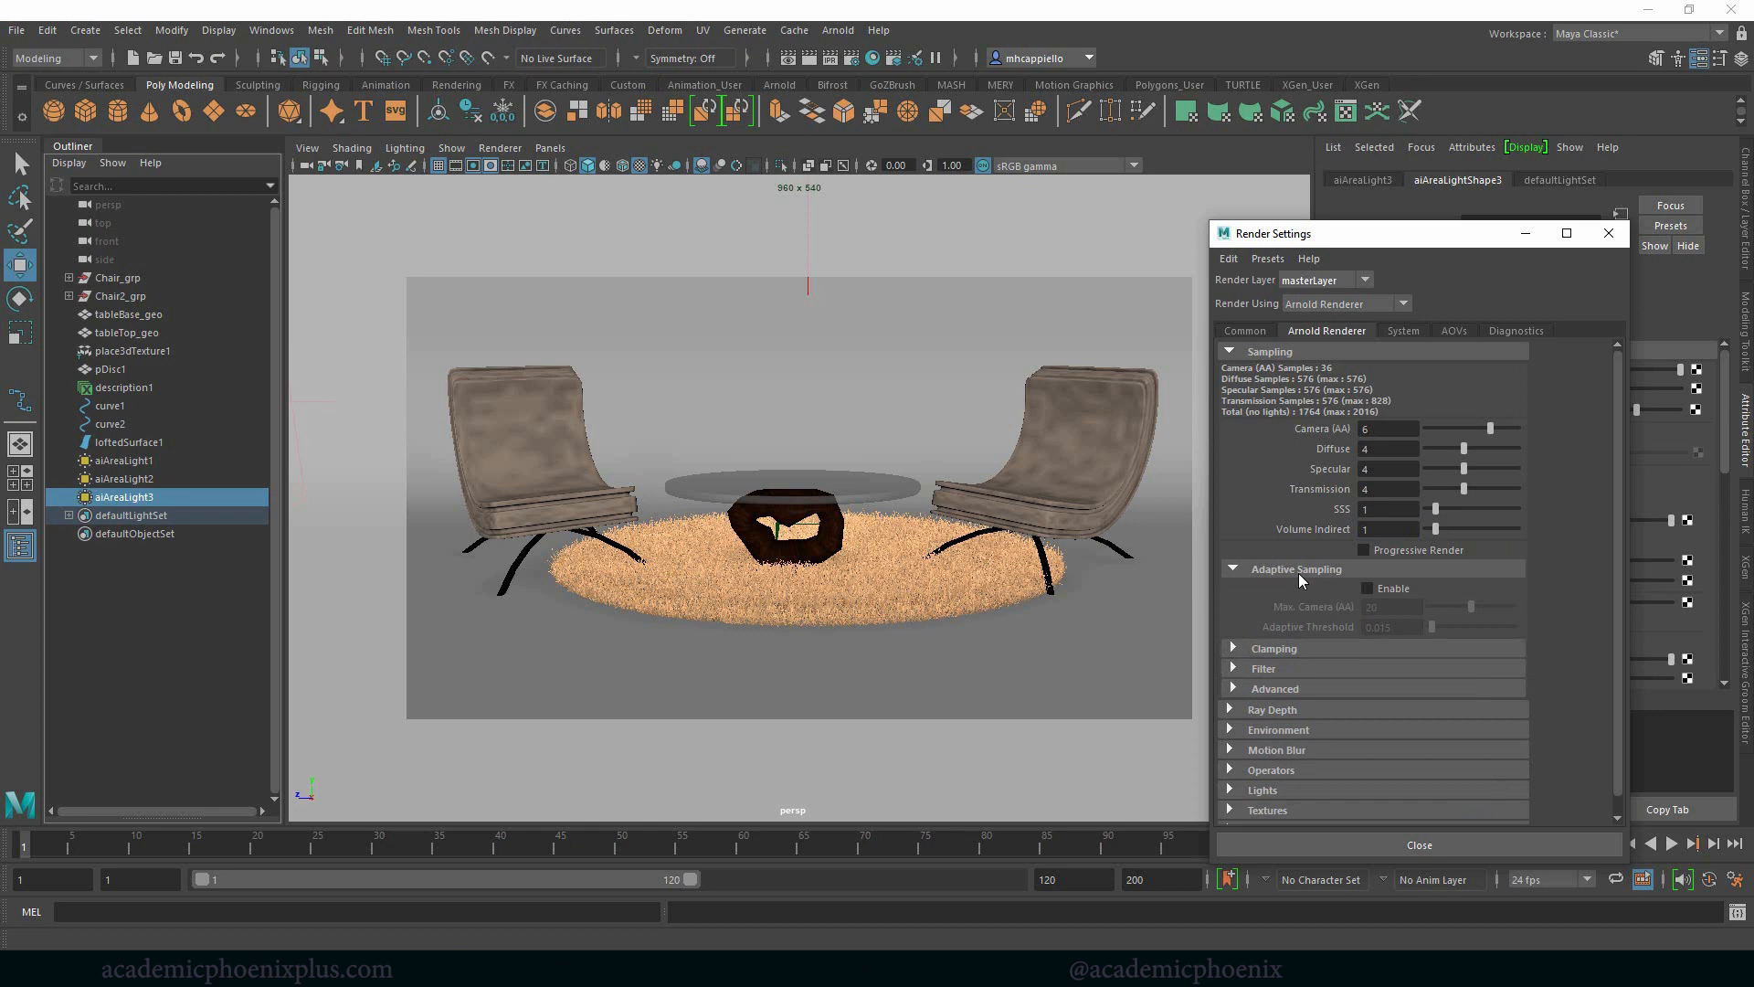
pyautogui.click(1367, 588)
pyautogui.doubleClick(1373, 607)
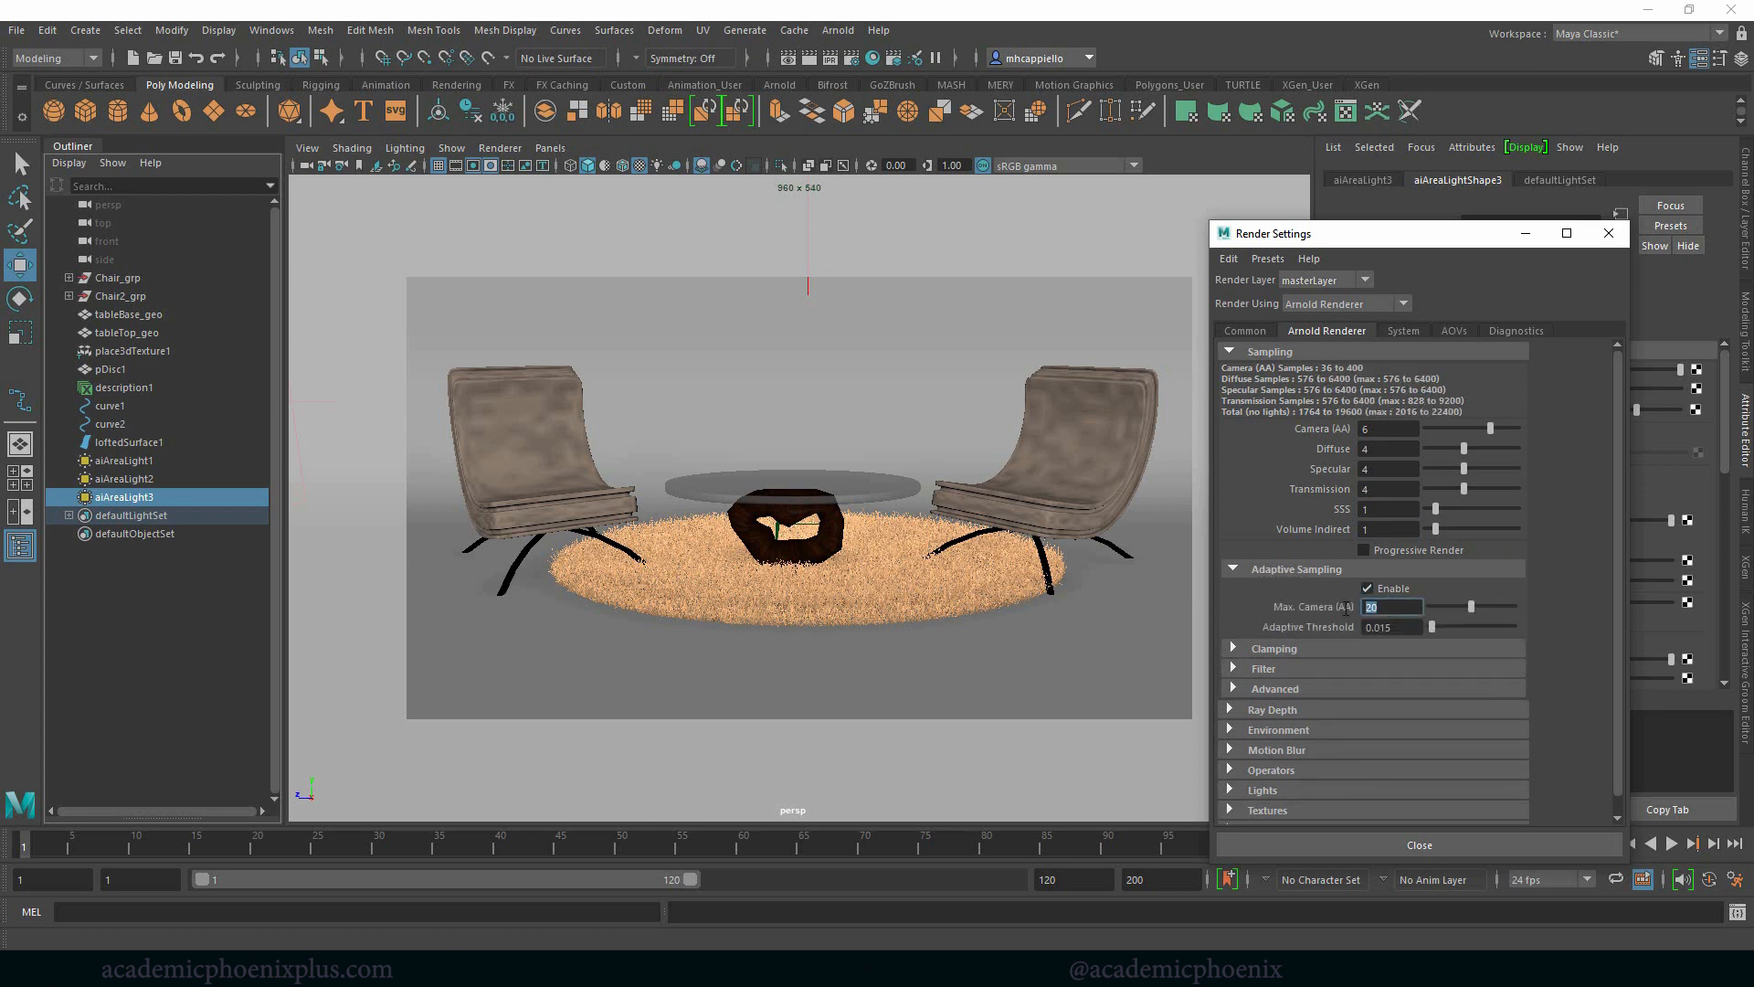
pyautogui.write('7')
pyautogui.press('Tab')
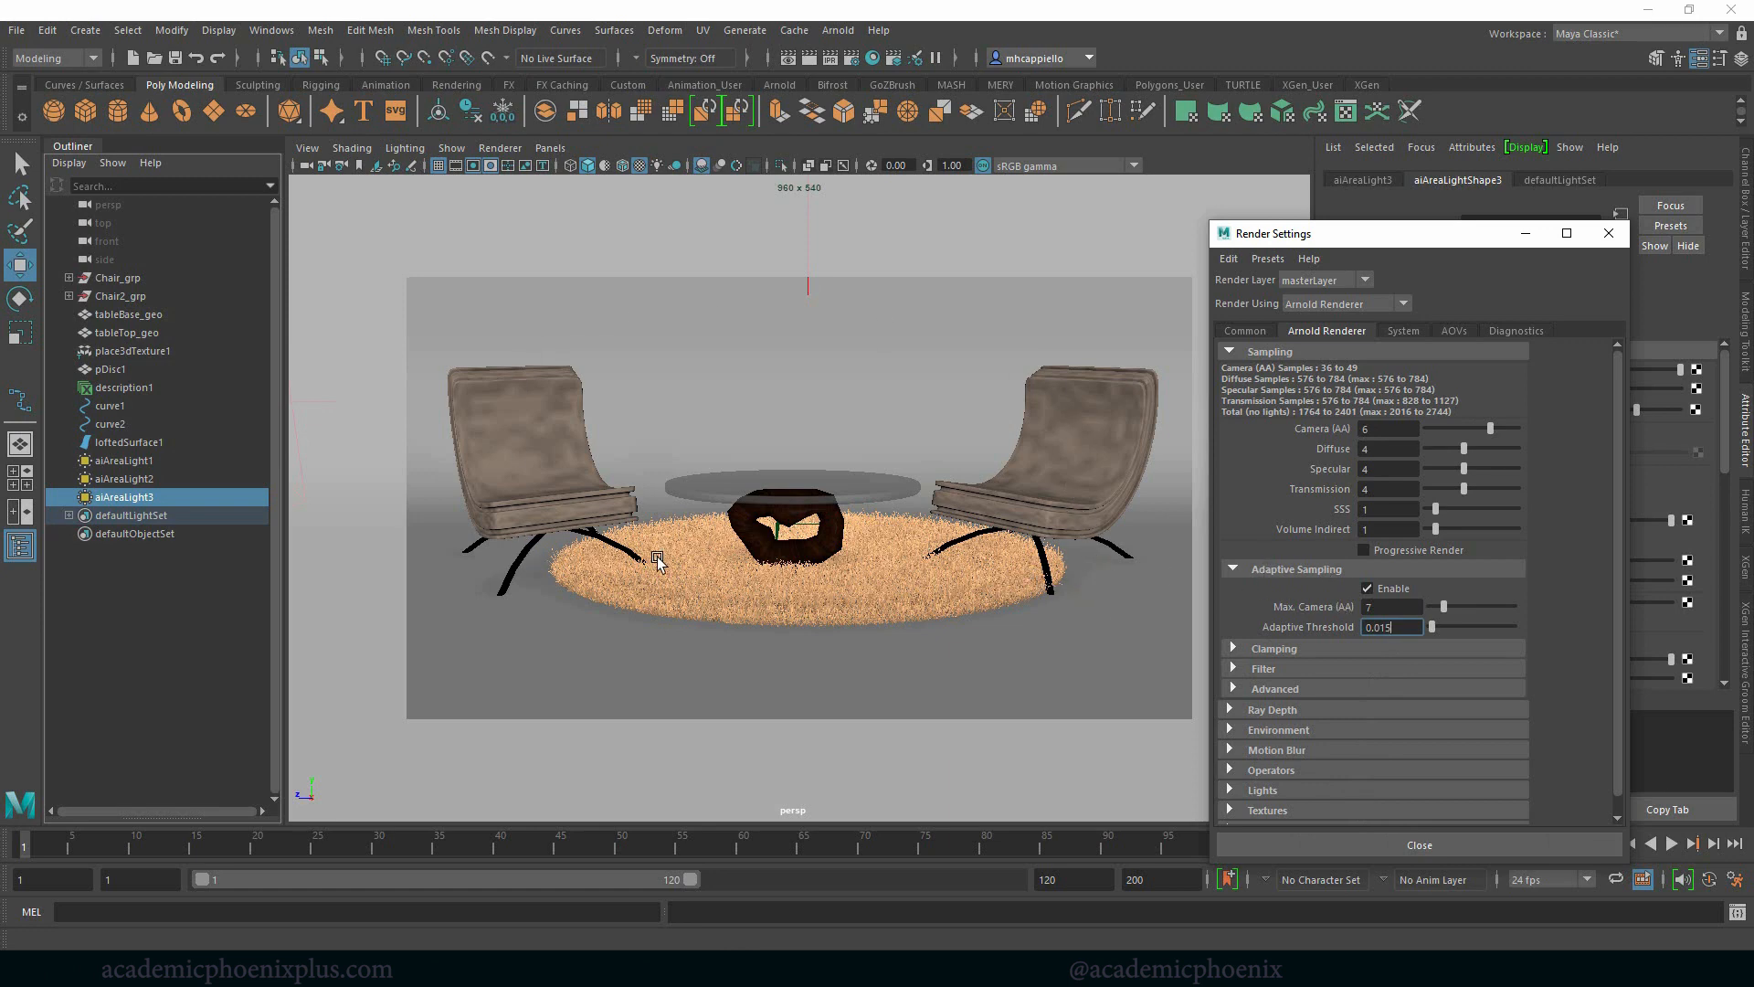
# Dolly the viewport closer, review the sampling values and close Render Settings.
pyautogui.keyDown('alt'); pyautogui.rightClick(698, 461); pyautogui.keyUp('alt')
pyautogui.keyDown('alt'); pyautogui.moveTo(697, 463); pyautogui.dragTo(728, 464, button='right'); pyautogui.keyUp('alt')
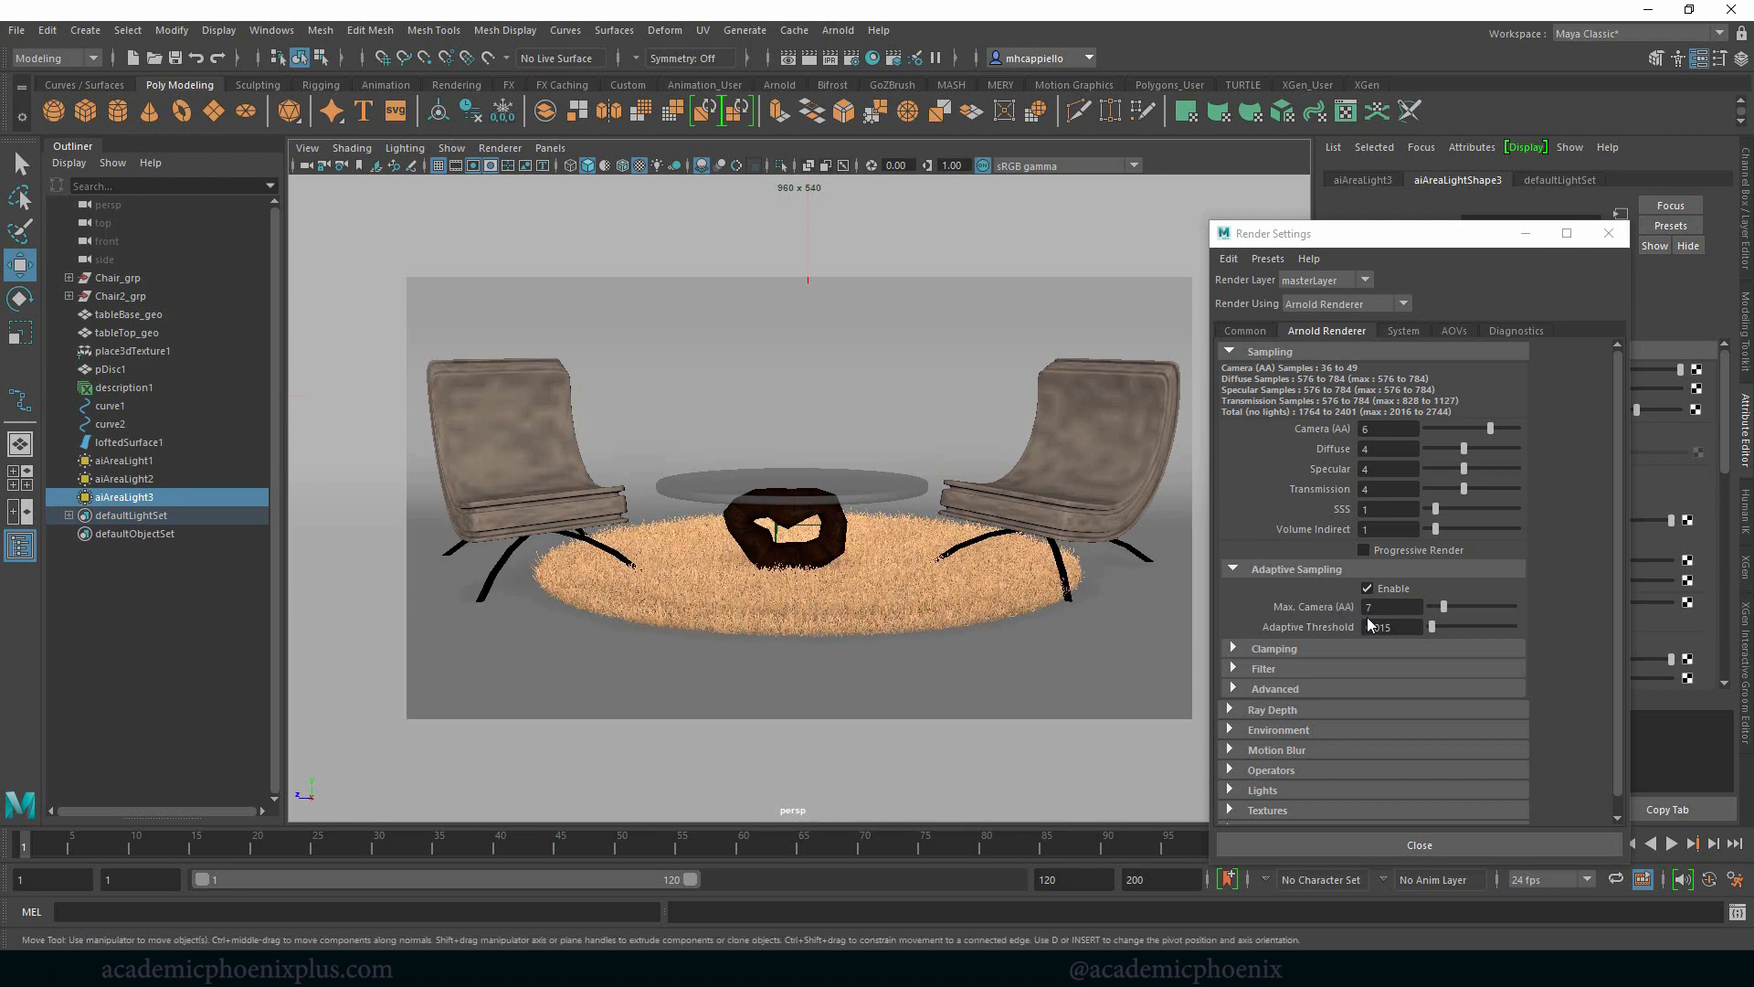
pyautogui.click(1395, 608)
pyautogui.doubleClick(1394, 608)
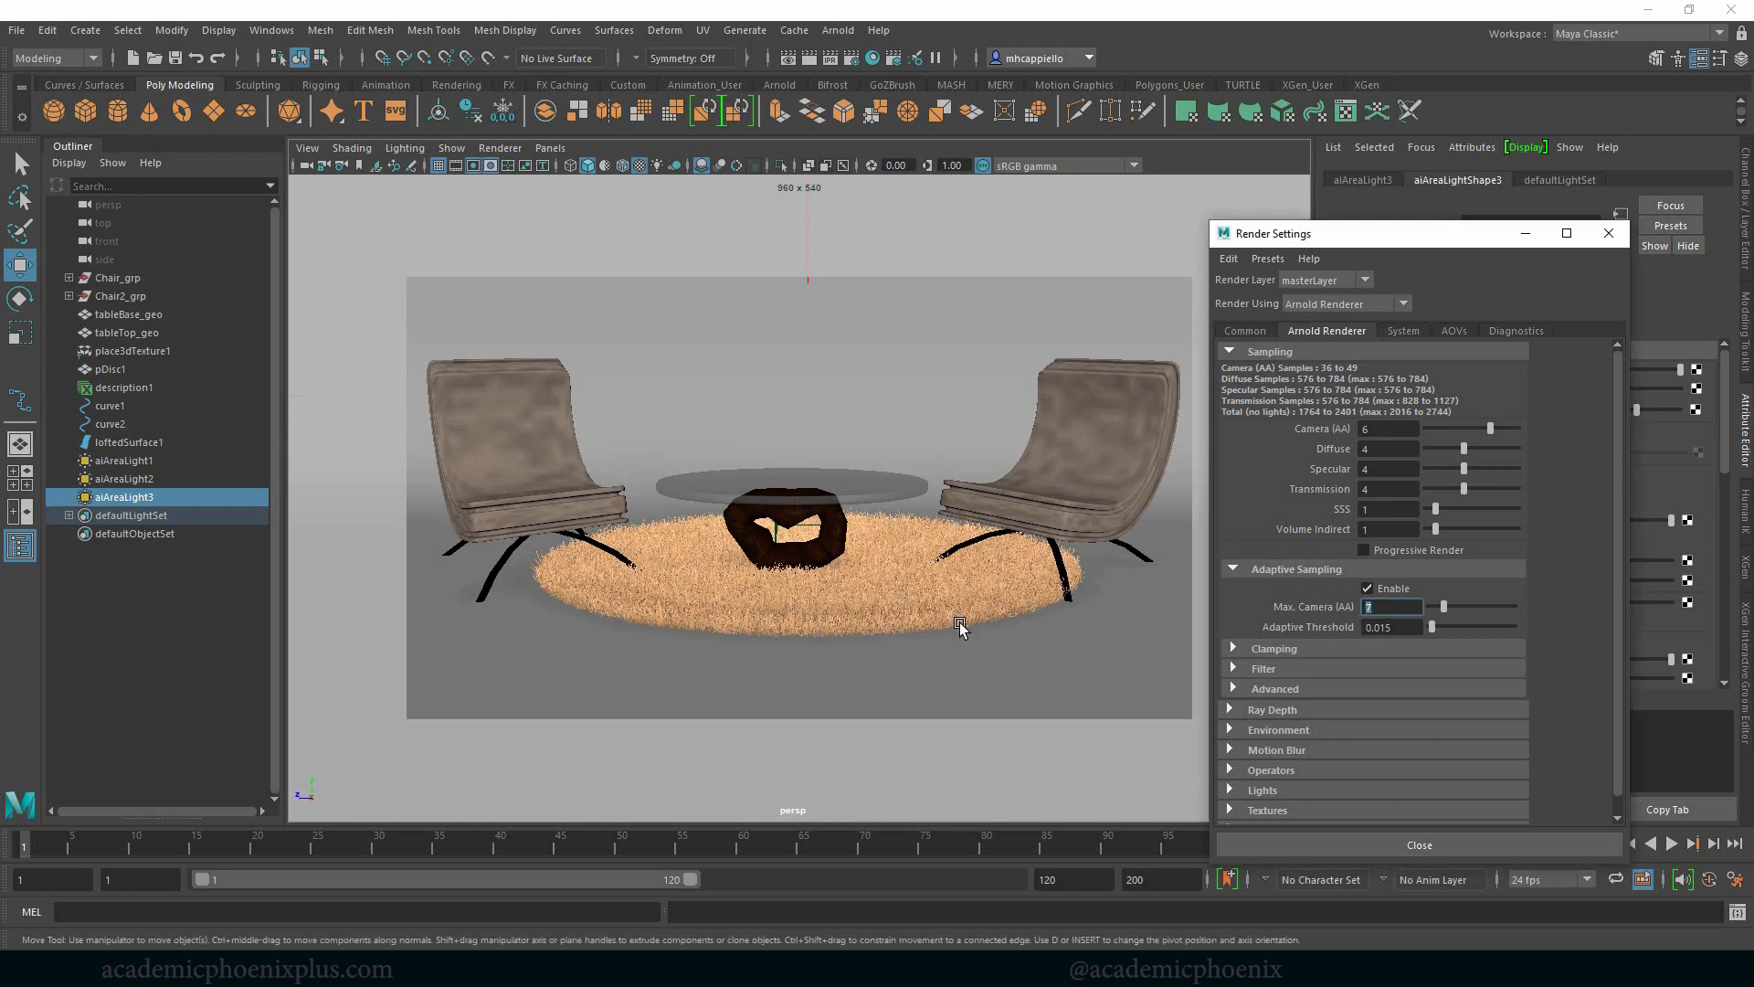
pyautogui.doubleClick(1388, 429)
pyautogui.doubleClick(1393, 449)
pyautogui.click(1386, 487)
pyautogui.click(1371, 426)
pyautogui.click(1607, 233)
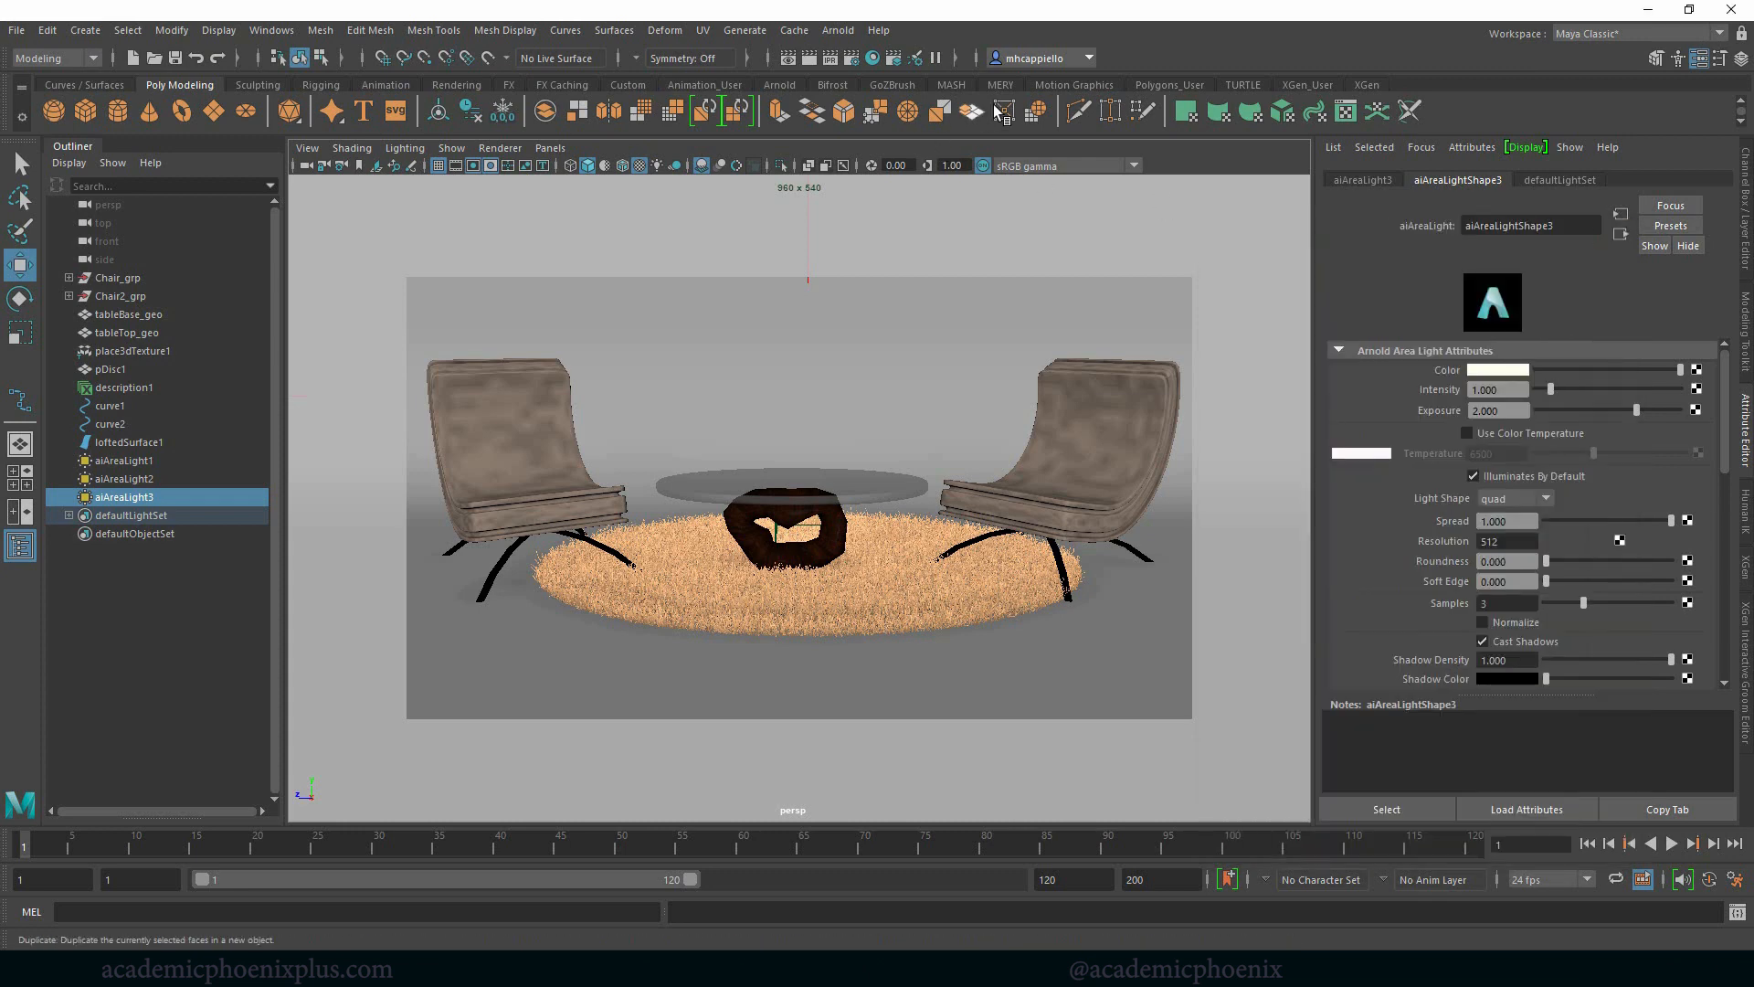
# Render the scene in Arnold RenderView, inspect it zoomed in, then reset to 1:1.
pyautogui.click(838, 29)
pyautogui.click(864, 62)
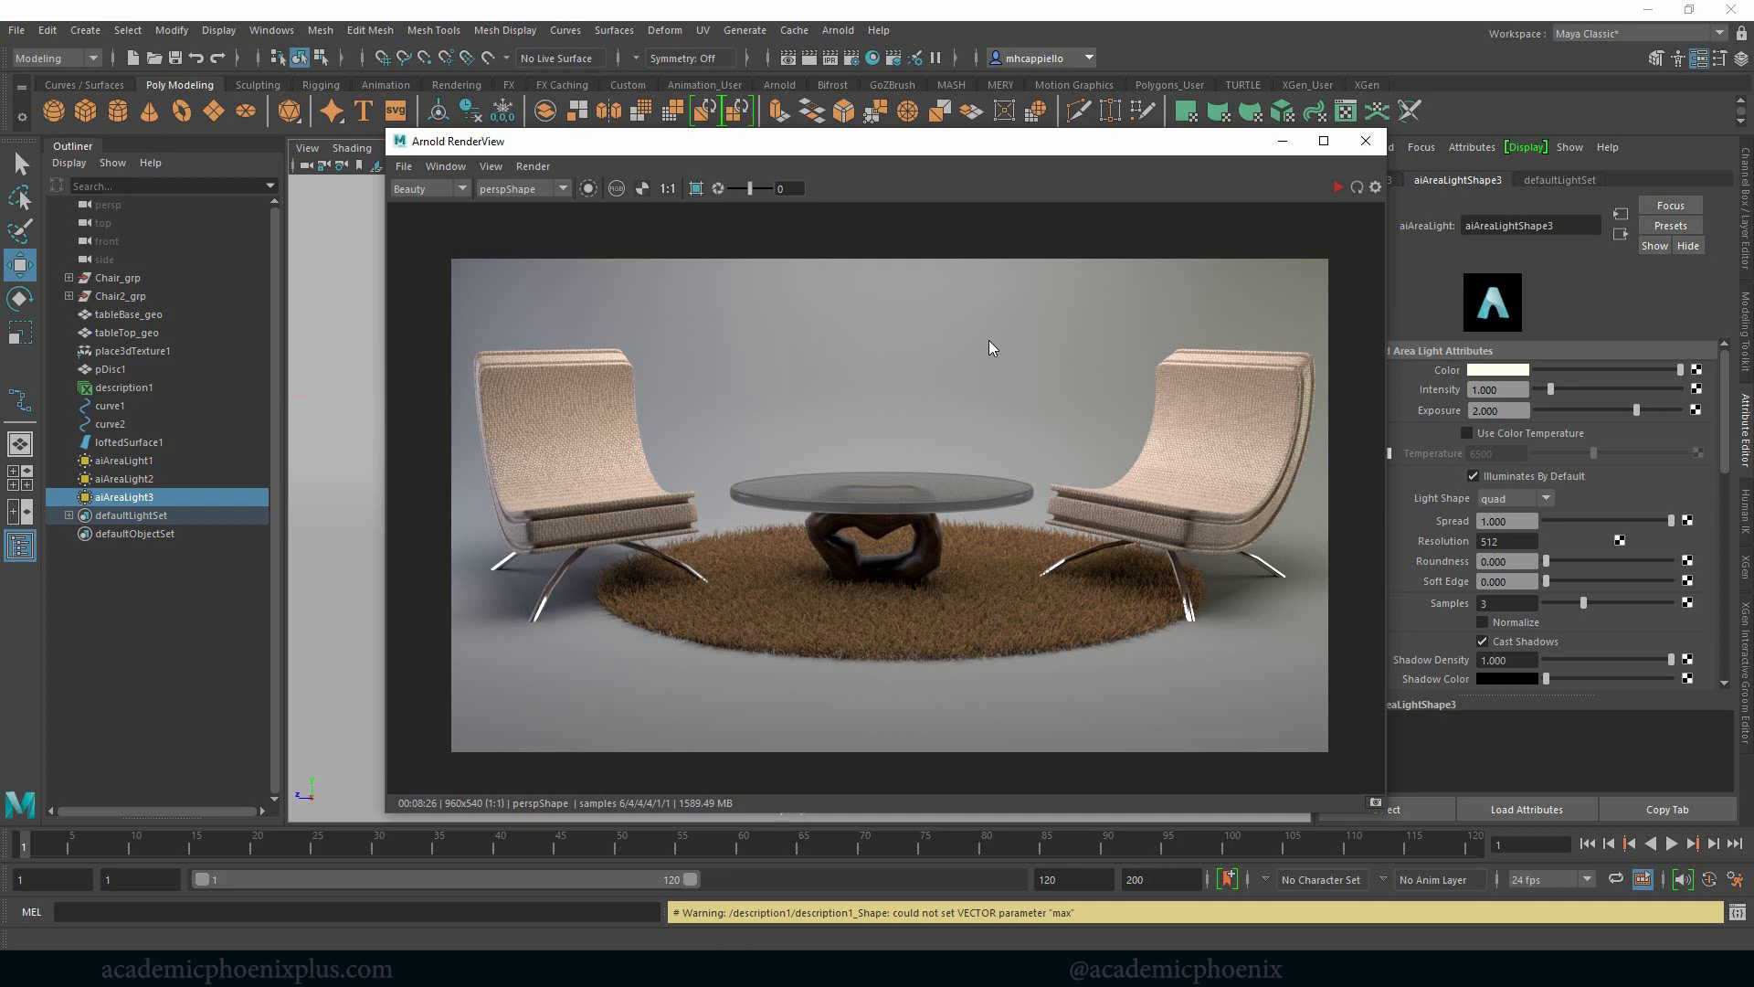
pyautogui.scroll(3, 888, 487)
pyautogui.scroll(2, 718, 517)
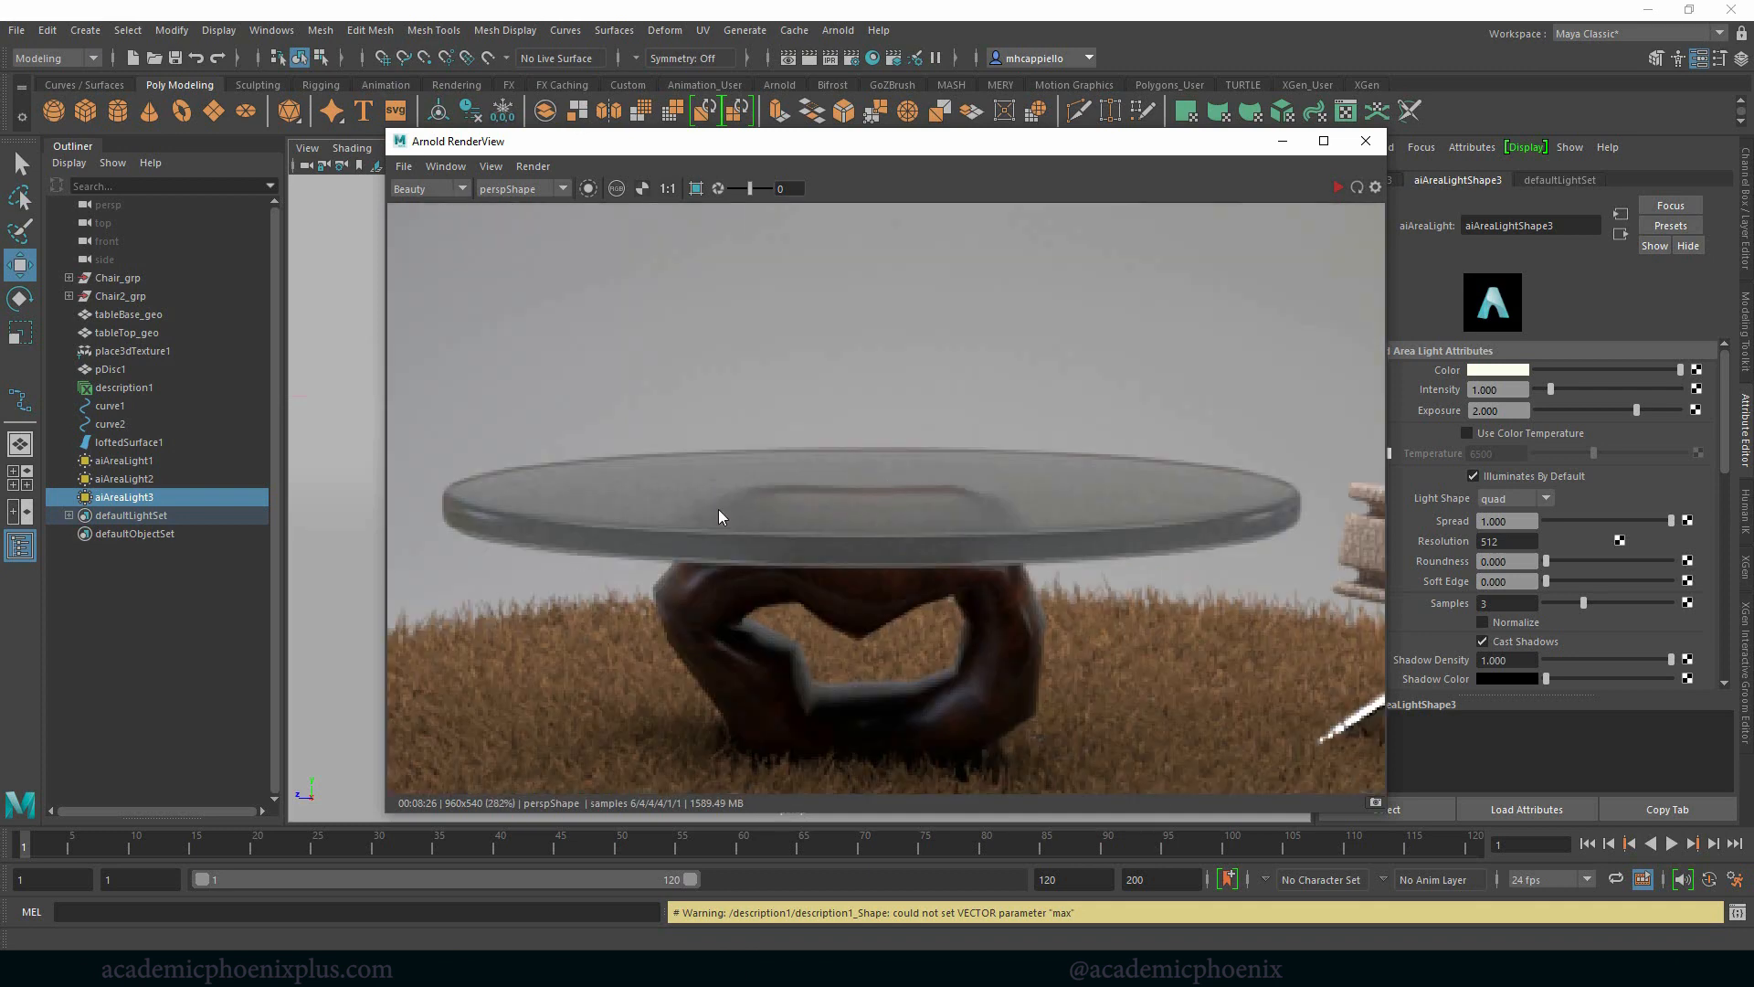
pyautogui.scroll(-3, 1227, 541)
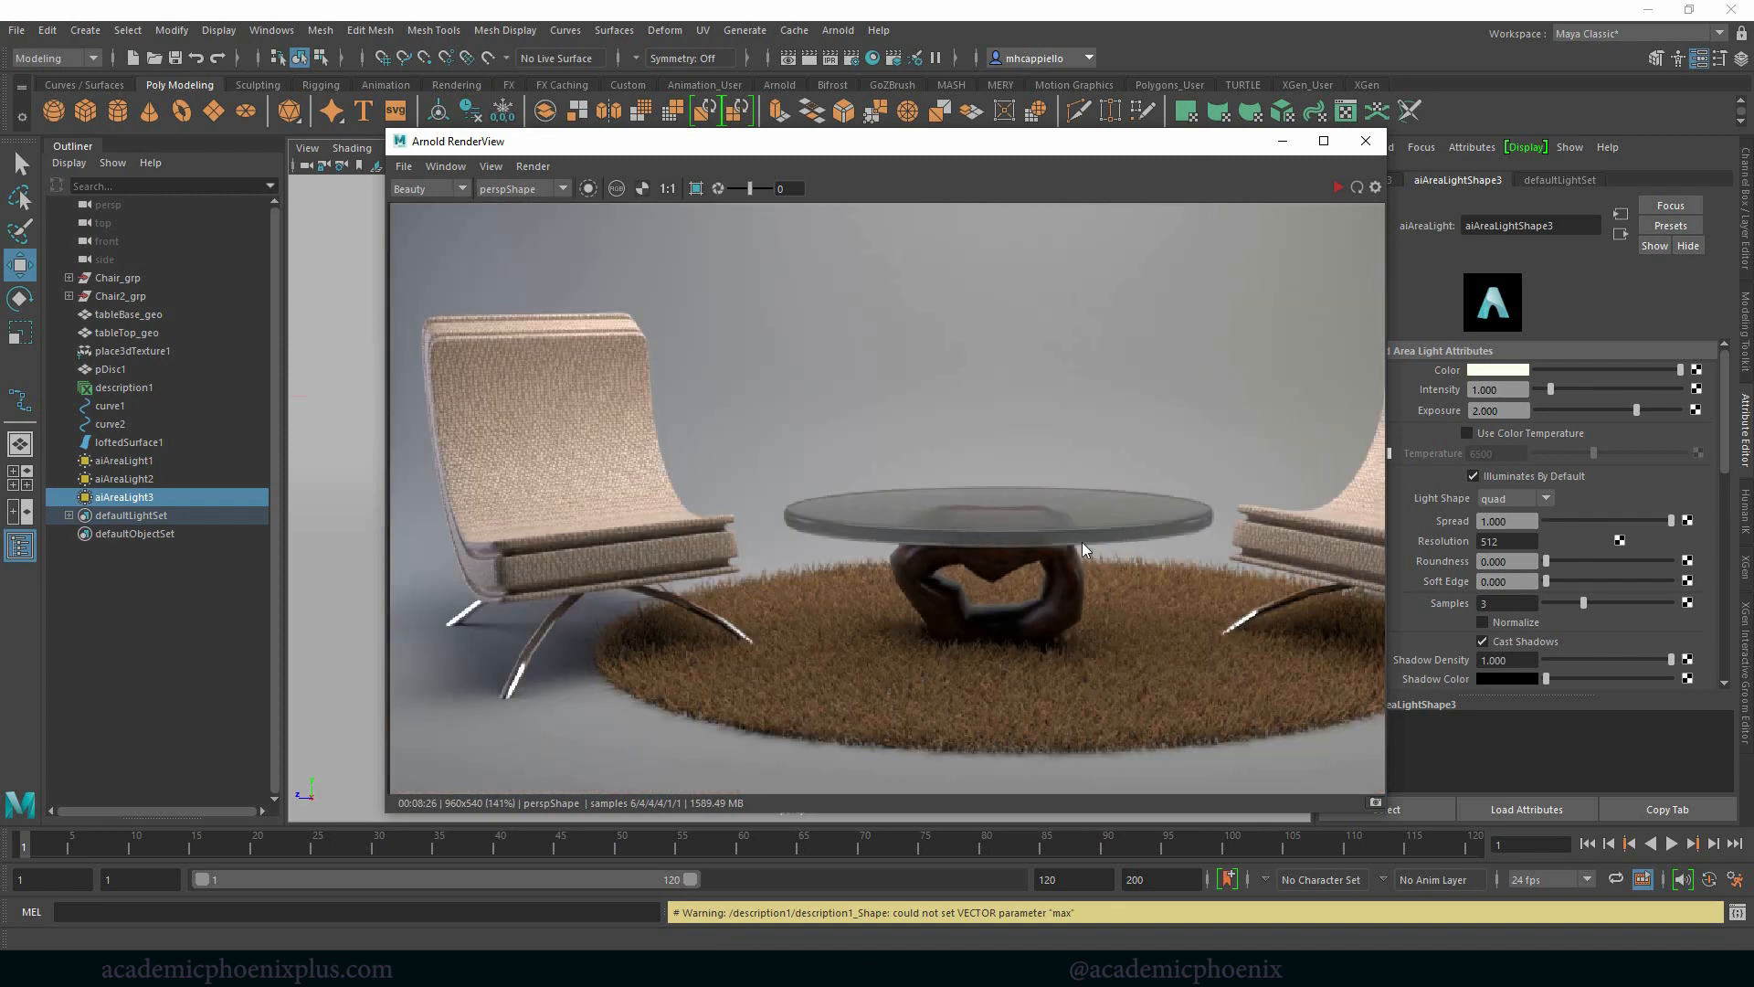
pyautogui.scroll(2, 603, 652)
pyautogui.click(853, 607)
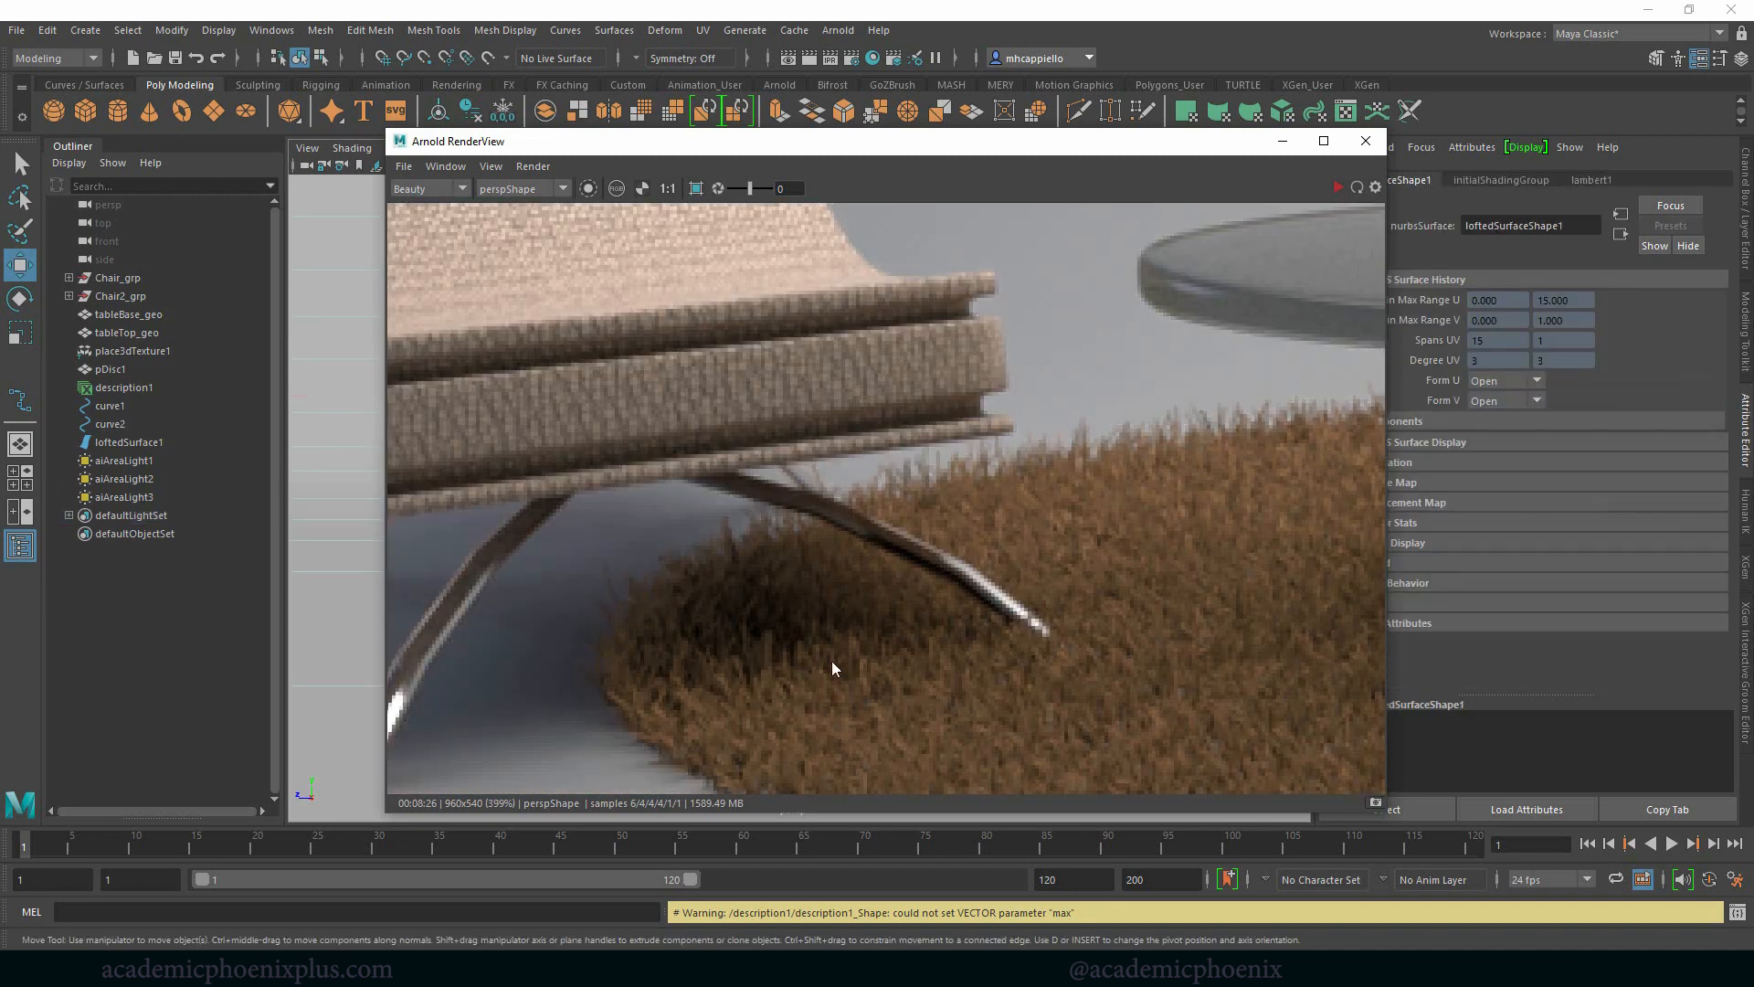
pyautogui.scroll(1, 960, 632)
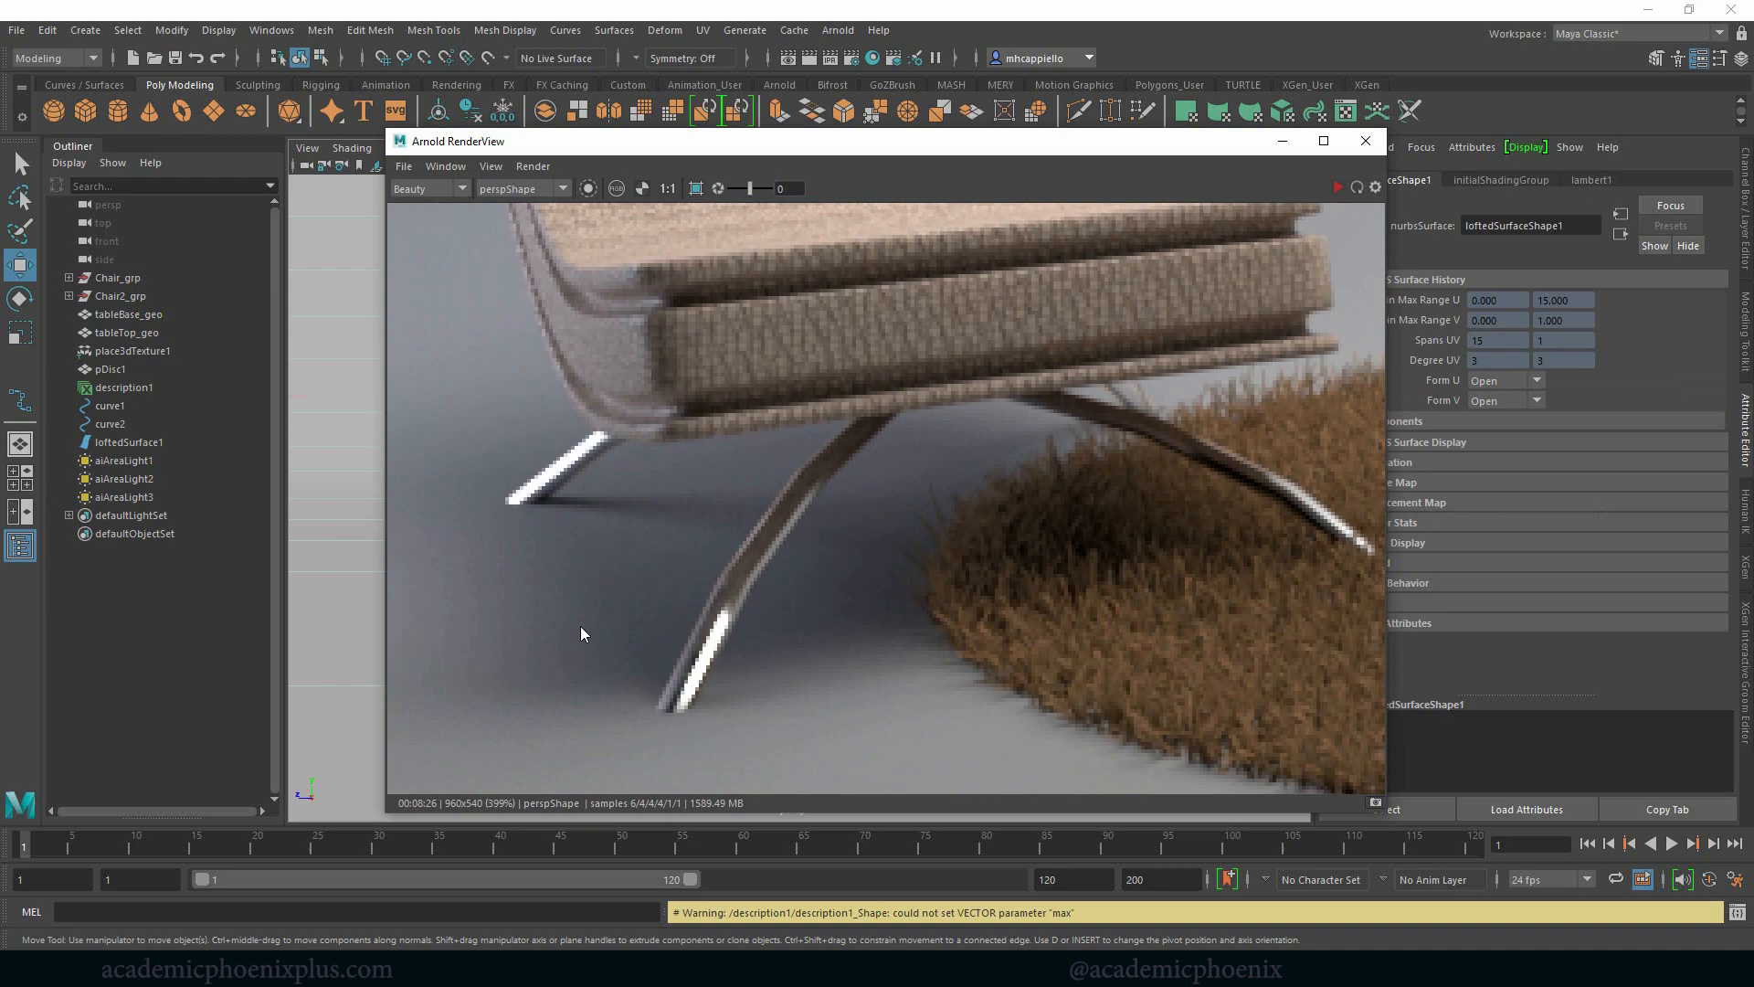
pyautogui.scroll(-1, 976, 610)
pyautogui.scroll(-3, 987, 596)
pyautogui.scroll(3, 1015, 521)
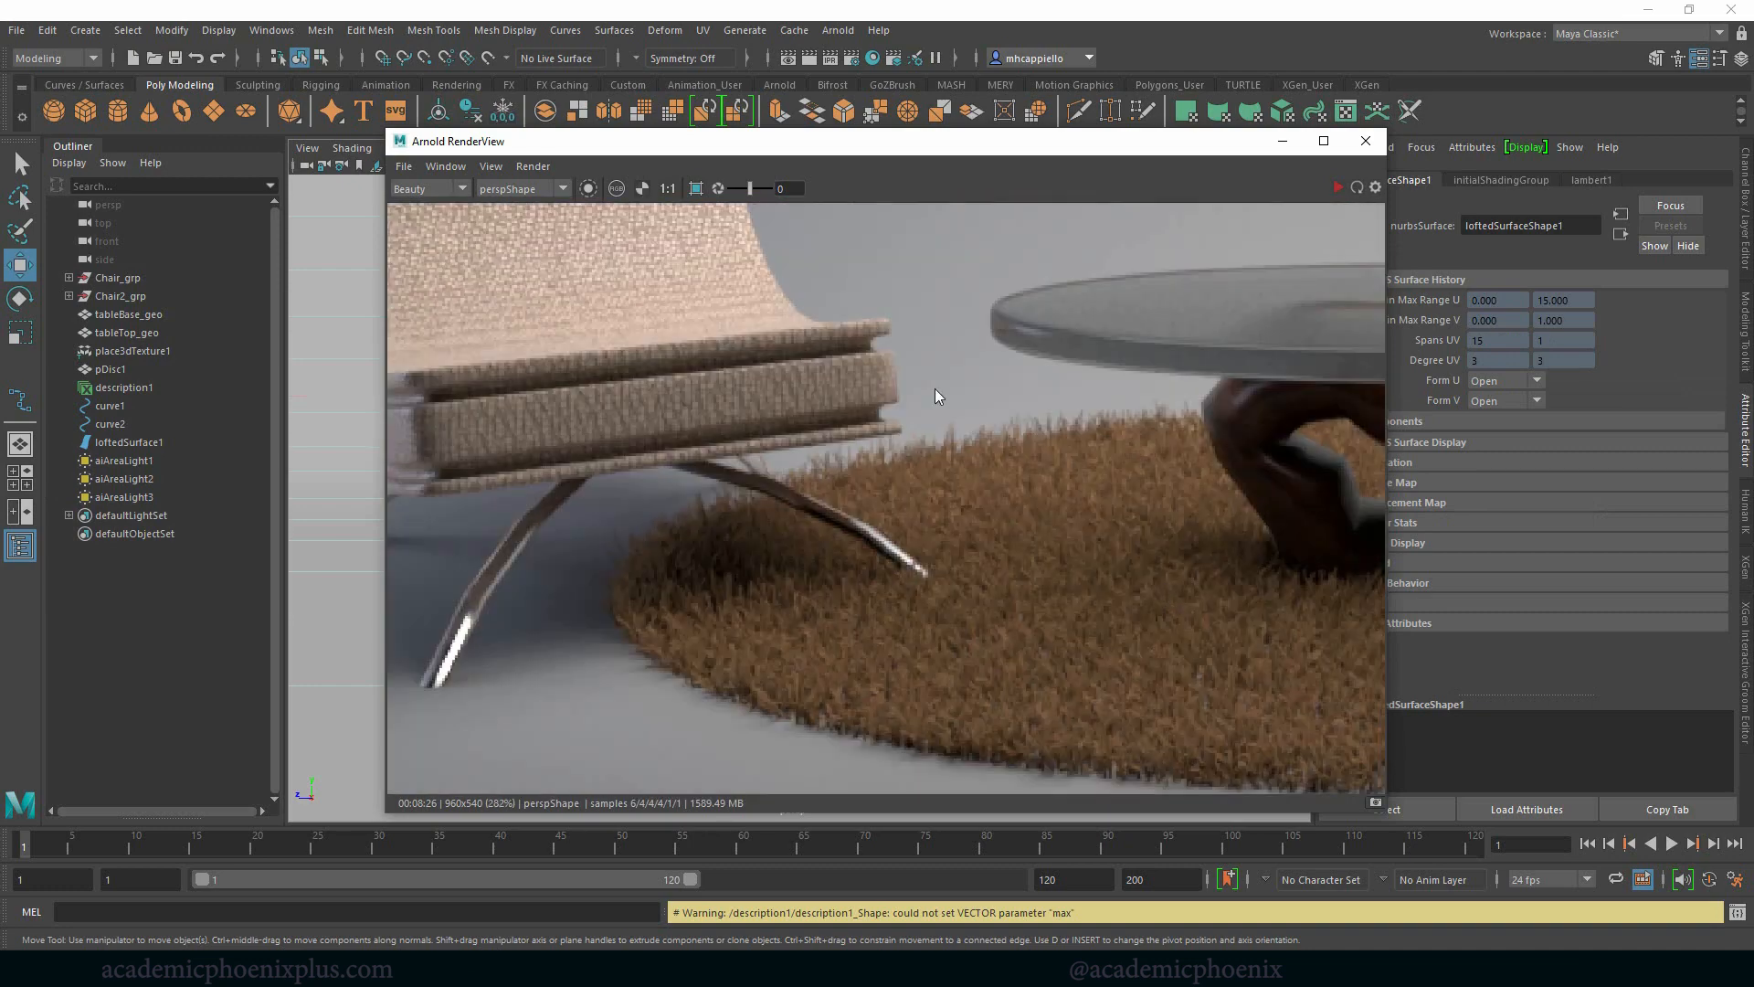
pyautogui.click(668, 188)
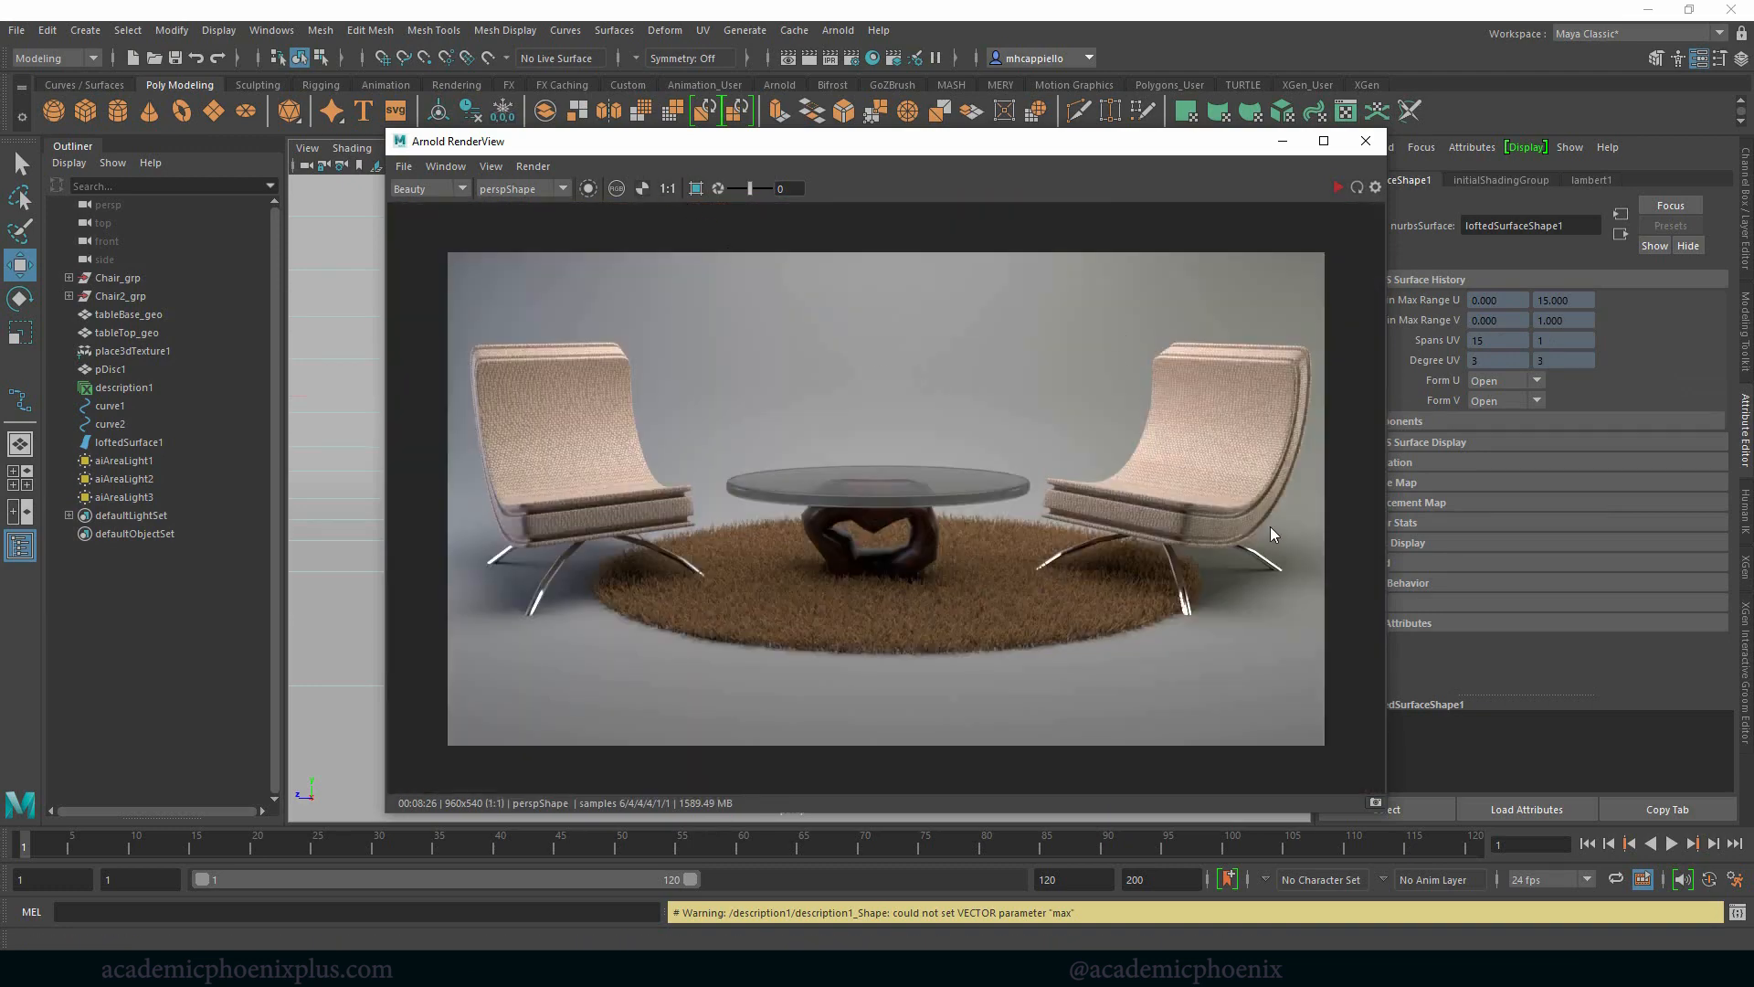